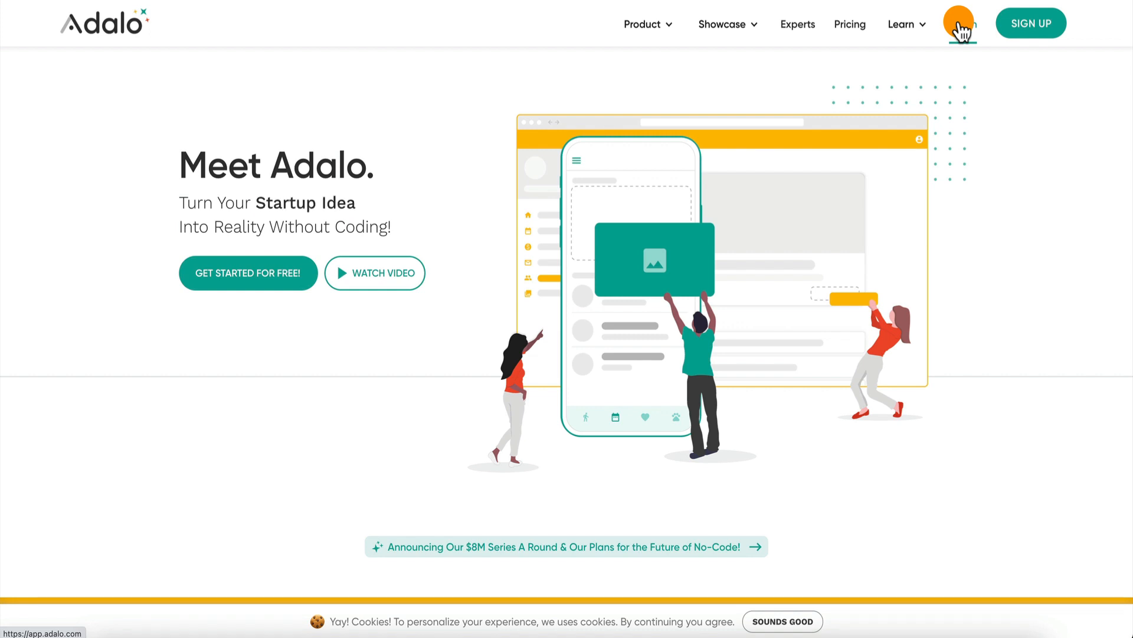
Step: Log in to Adalo and start a new native mobile app based on the Blank template
click(961, 27)
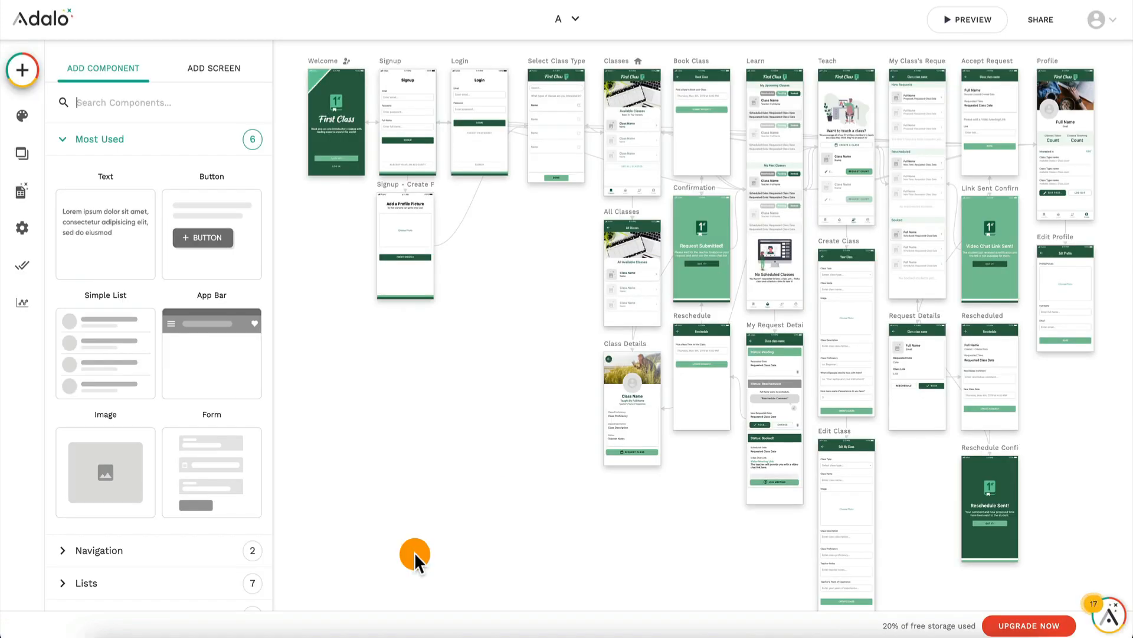
click(563, 19)
click(538, 127)
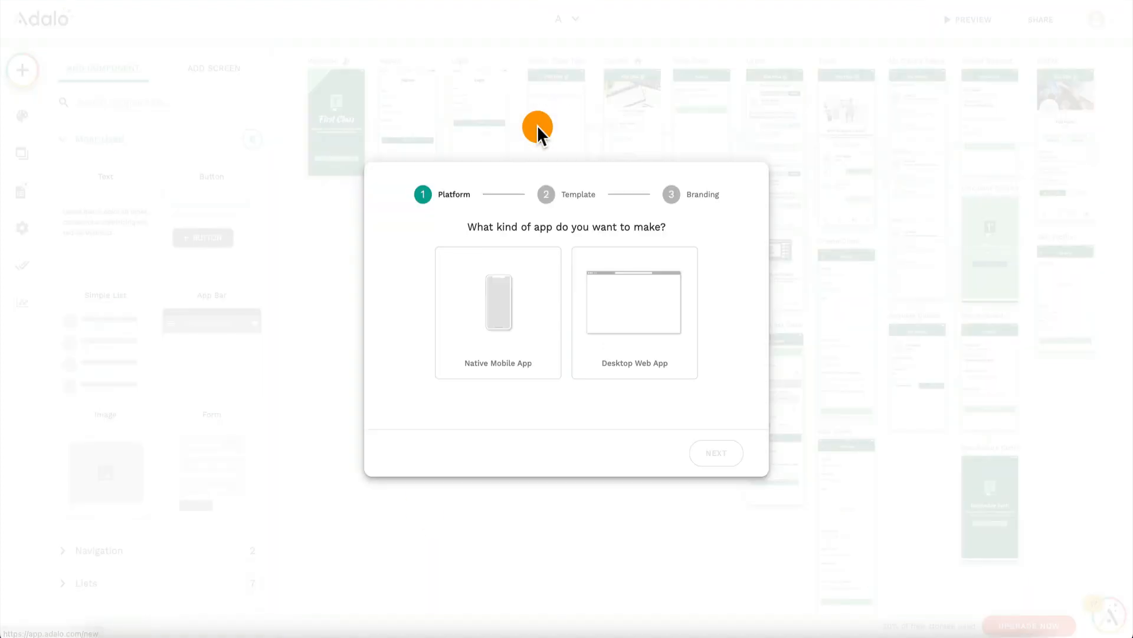
click(502, 323)
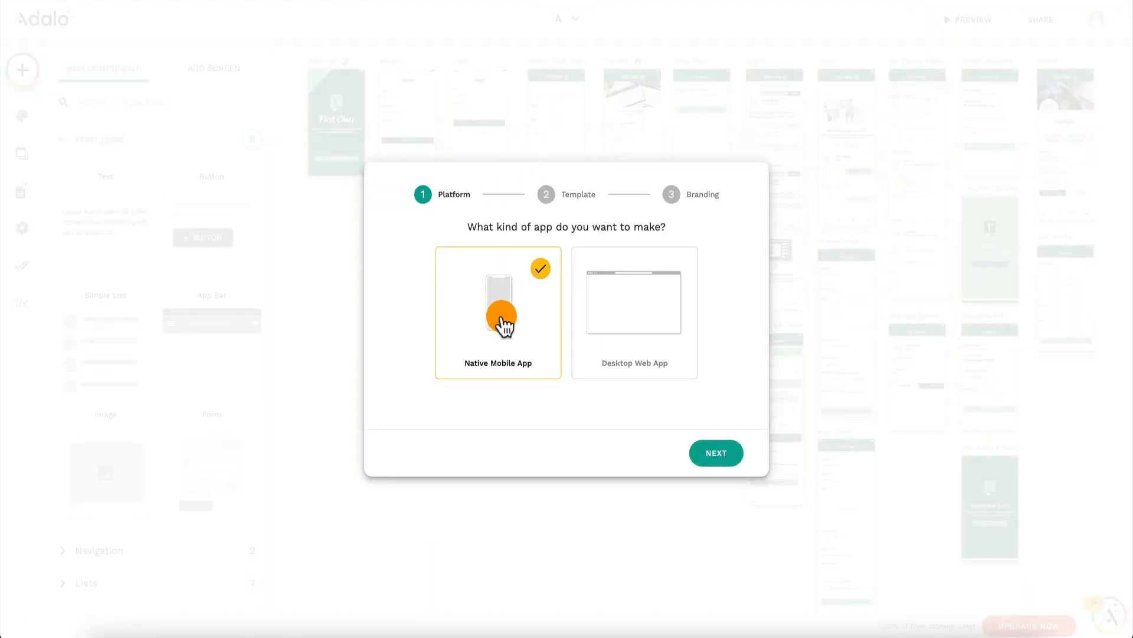
click(727, 455)
click(449, 307)
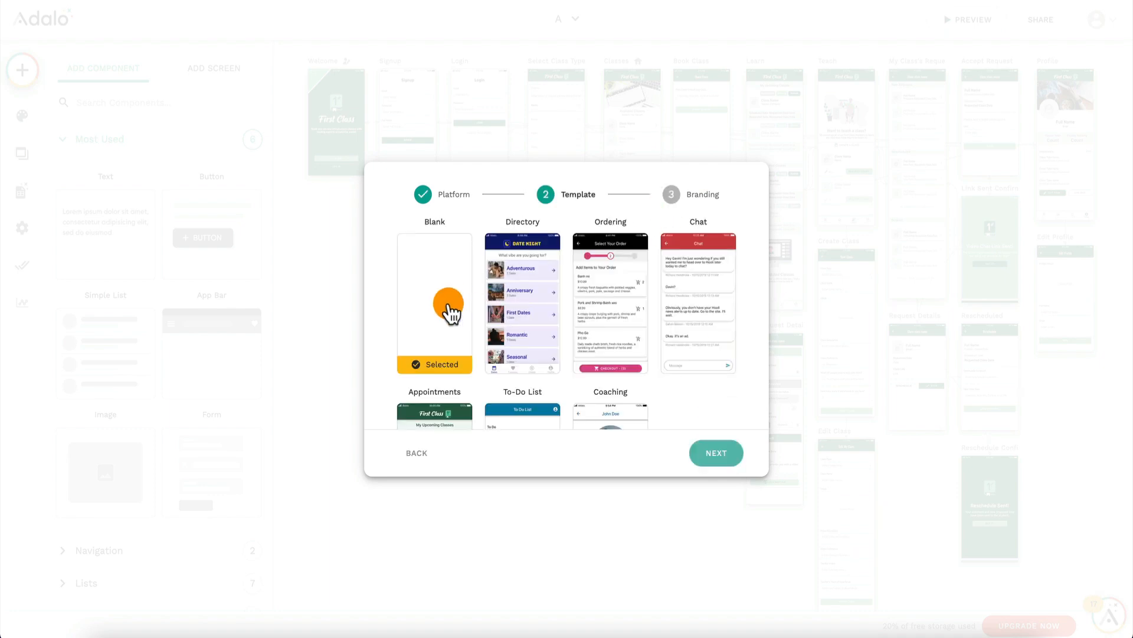
click(714, 459)
Step: Name the new app PocketTravel
click(600, 246)
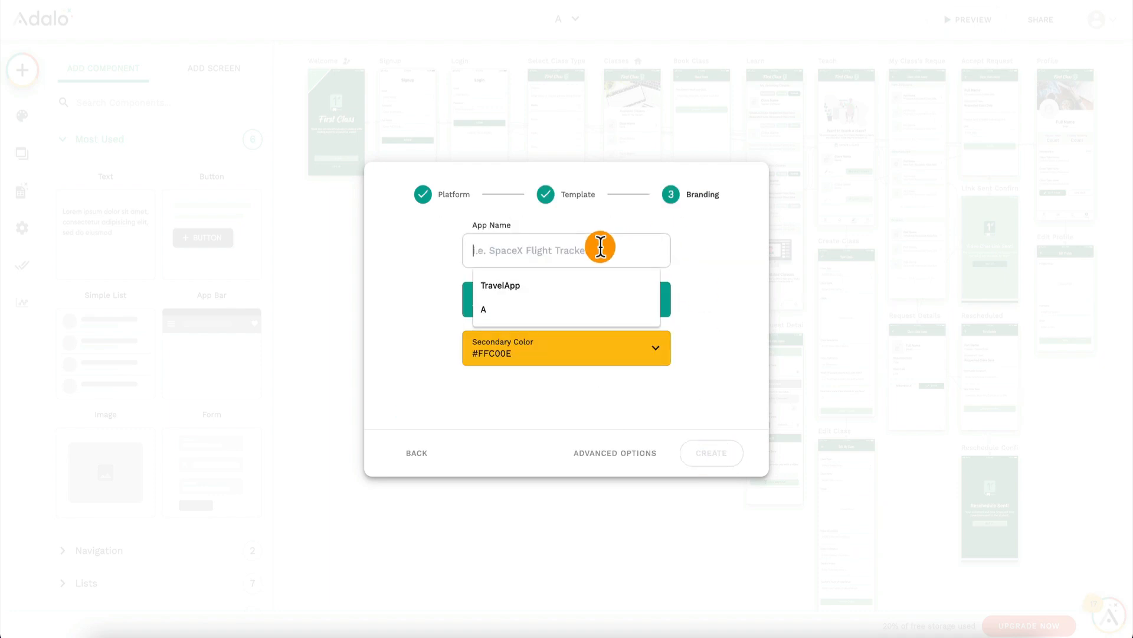
click(556, 283)
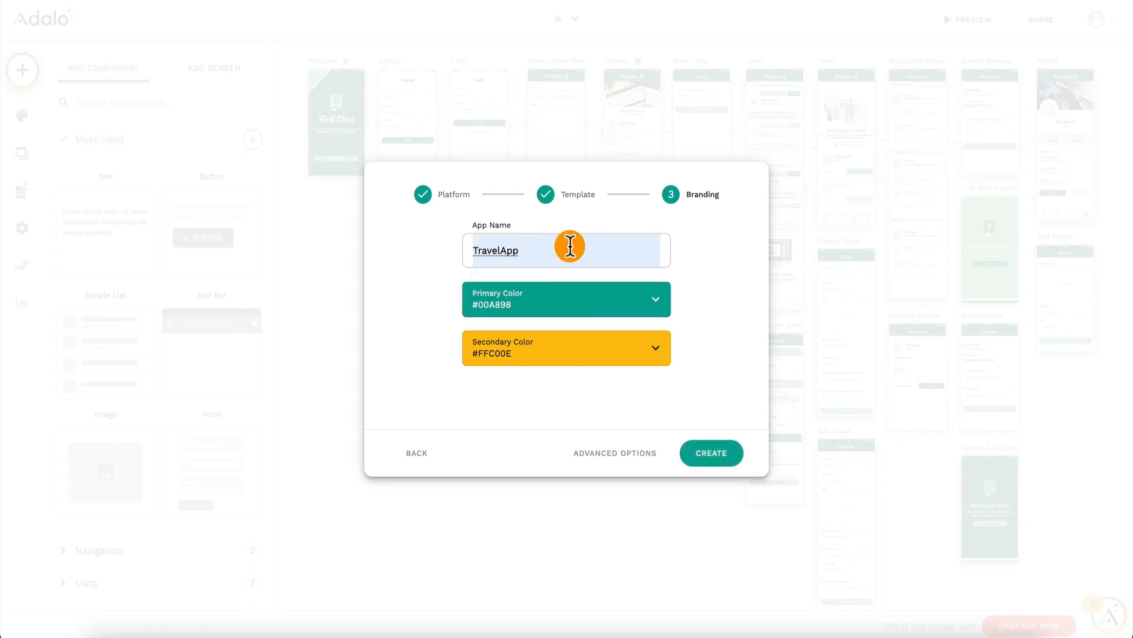
key(ctrl+a)
key(BackSpace)
text(Pocke)
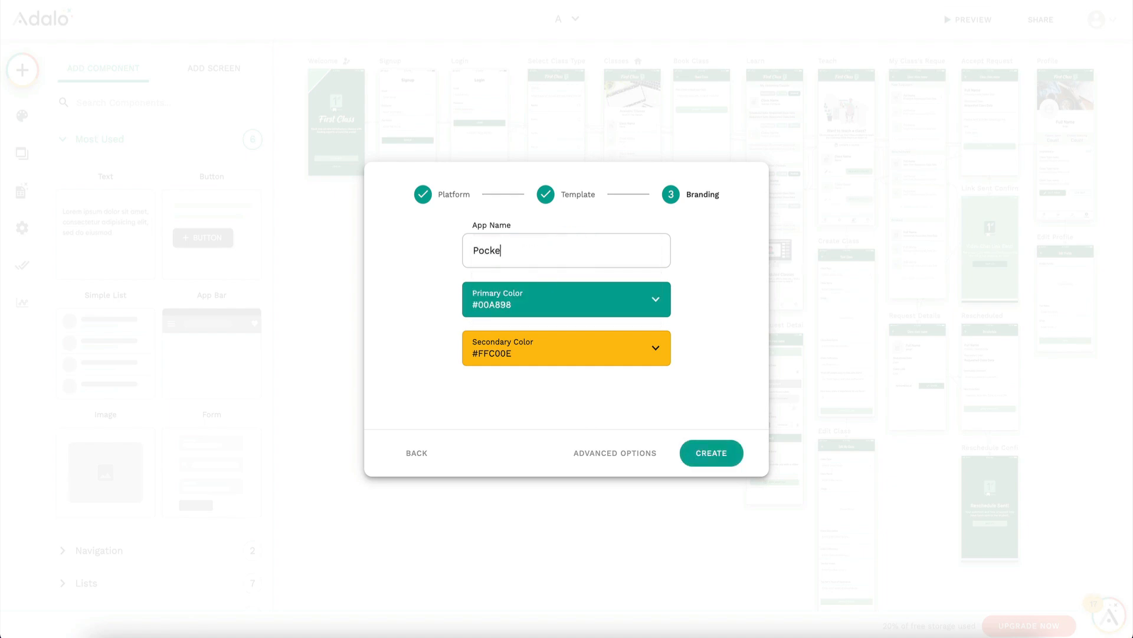
text(tTravel)
Step: Set the app's primary color to #ff4700 and create the app
click(568, 296)
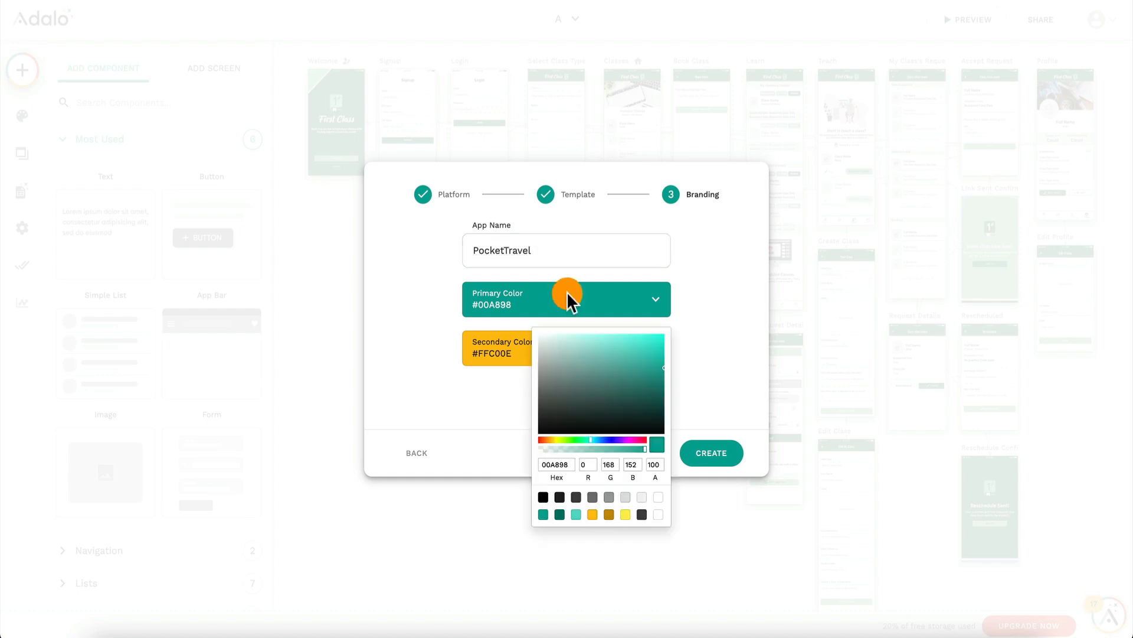
click(549, 440)
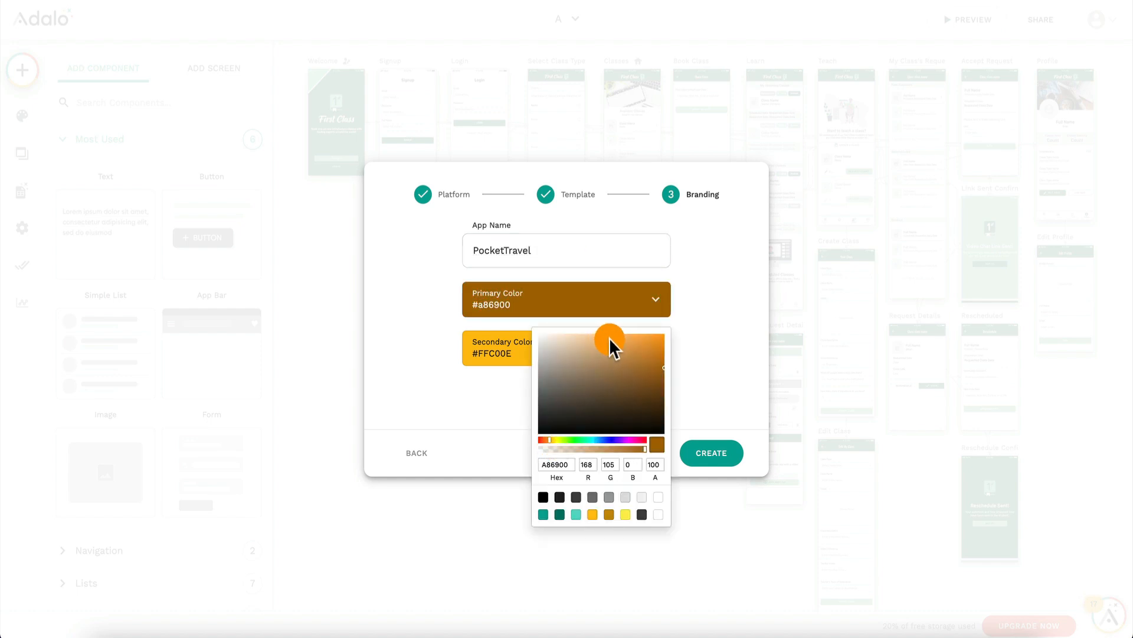
click(543, 439)
drag(594, 363, 675, 321)
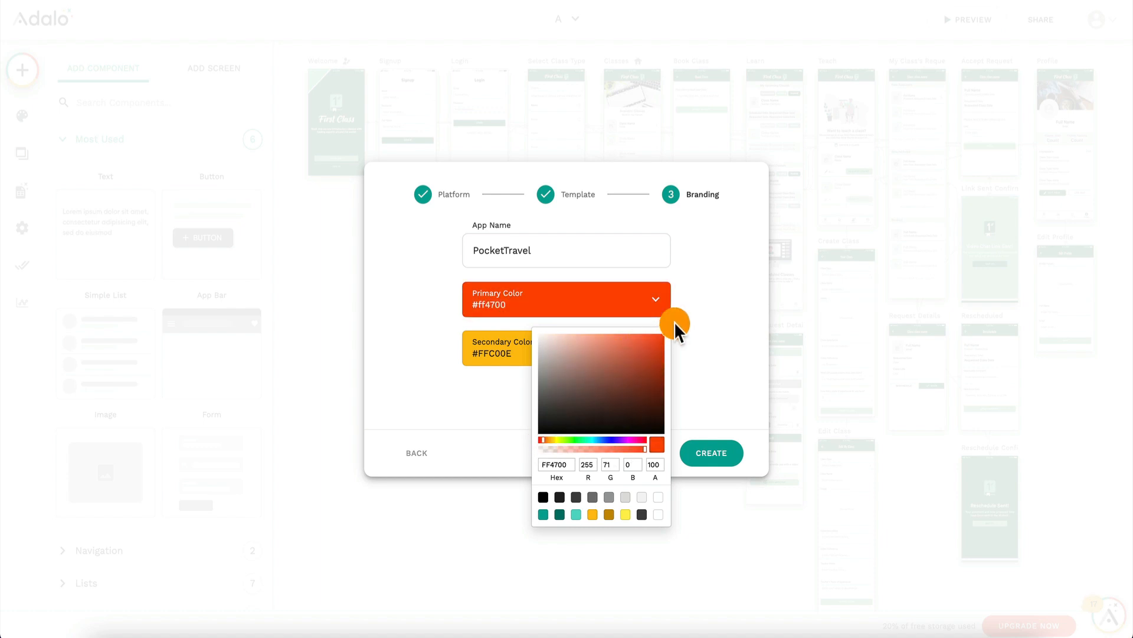
click(704, 308)
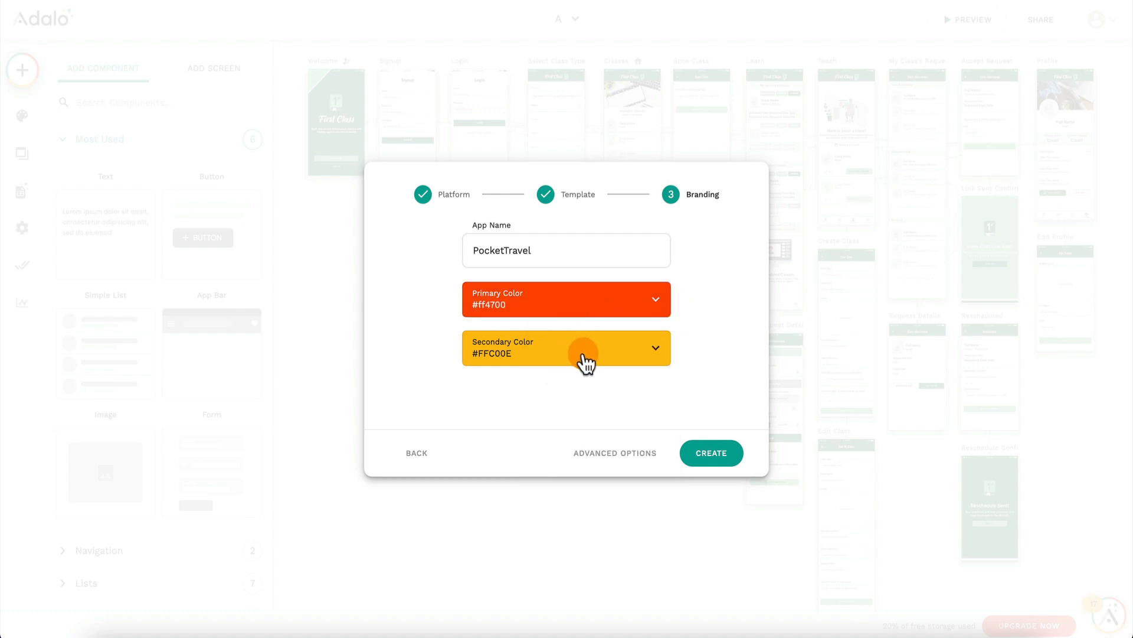
click(715, 447)
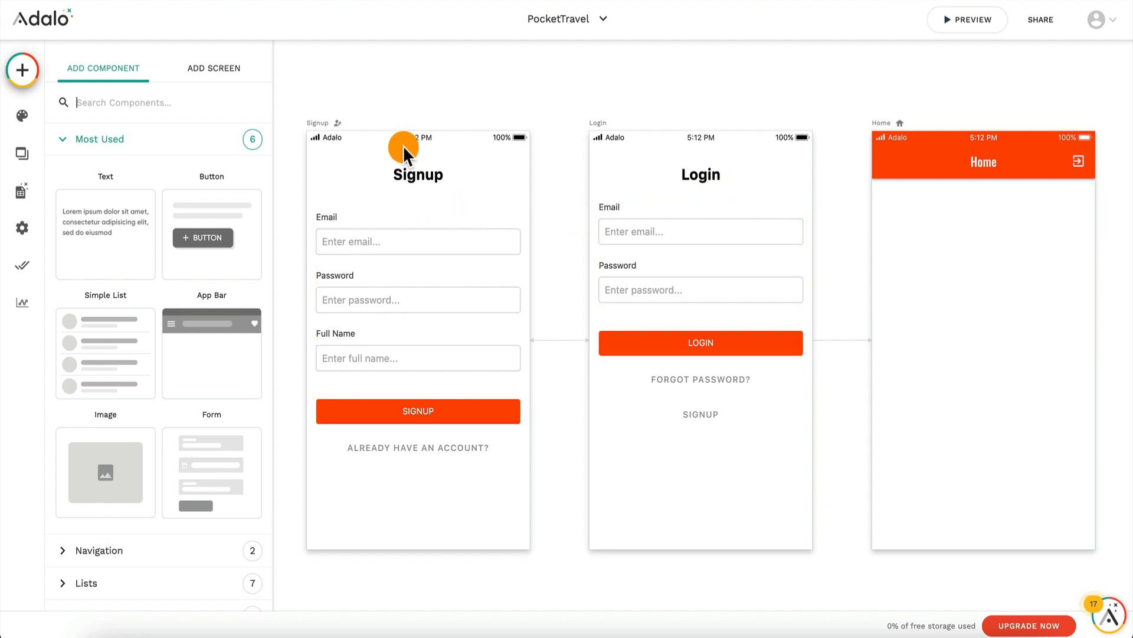
Step: Delete the Signup and Login screens from the app
click(322, 130)
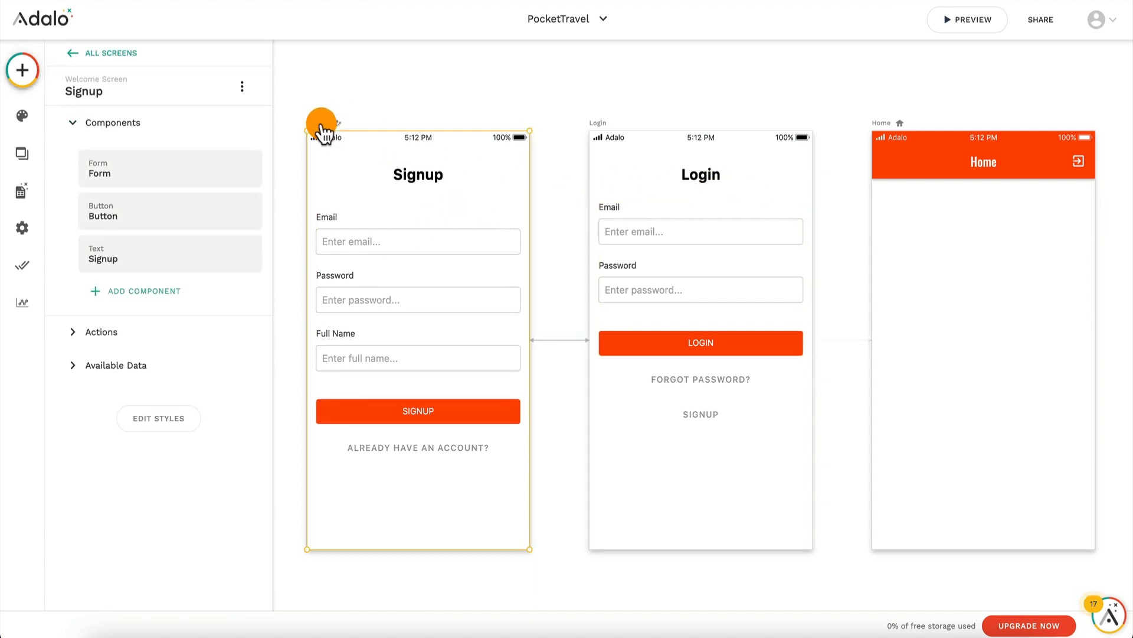
key(Delete)
click(599, 125)
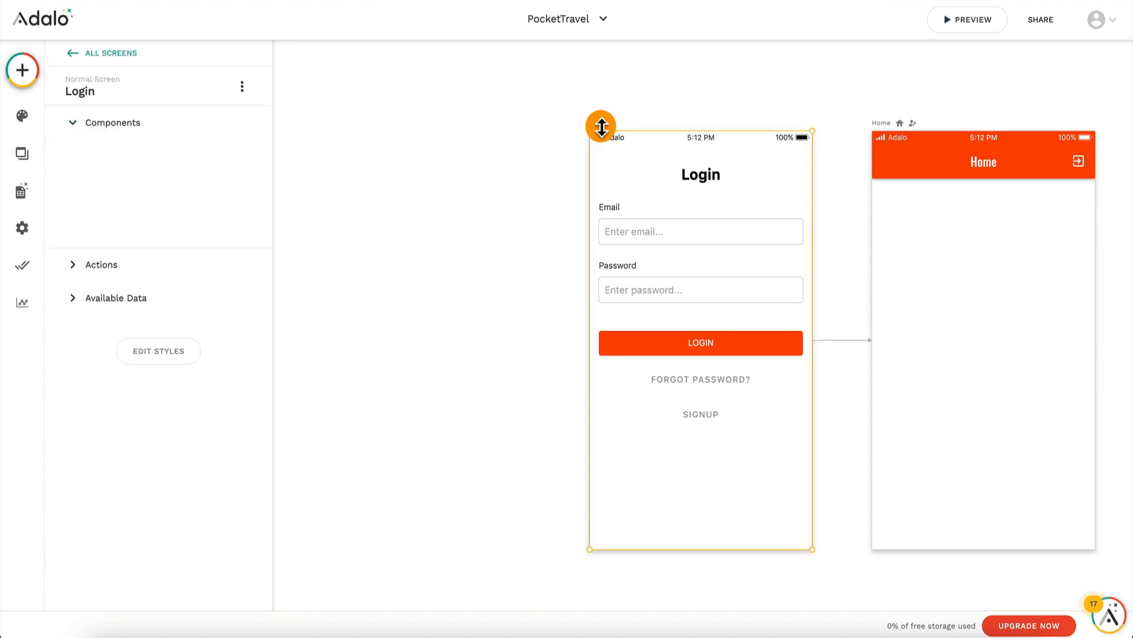
key(Delete)
Step: Move the Home screen to the upper-left area of the canvas
drag(875, 131, 388, 112)
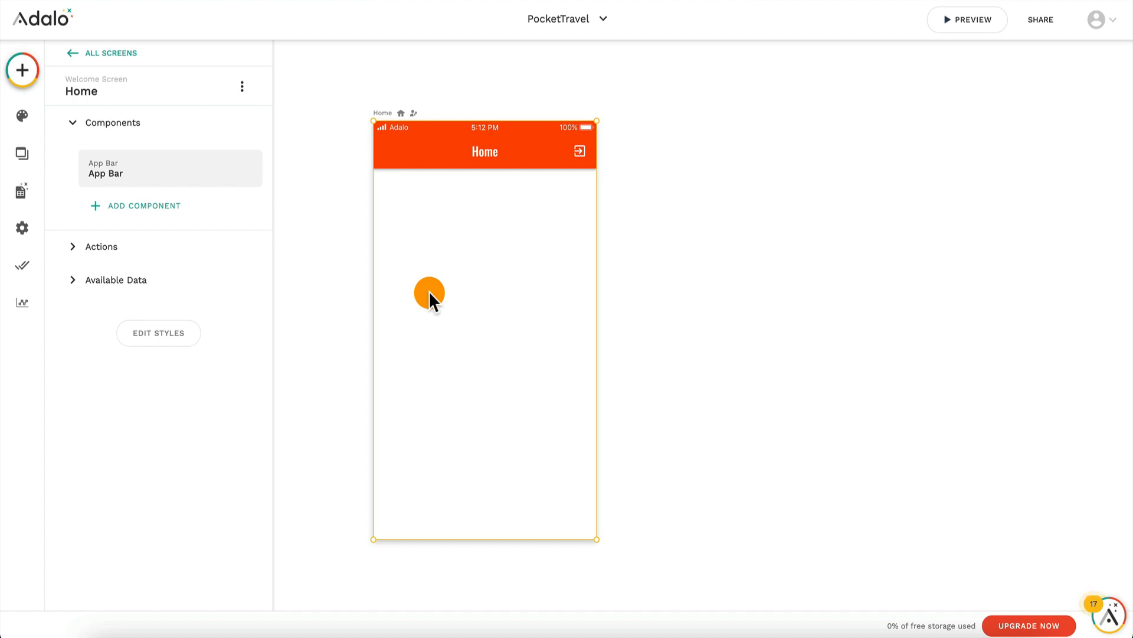
key(ctrl+minus)
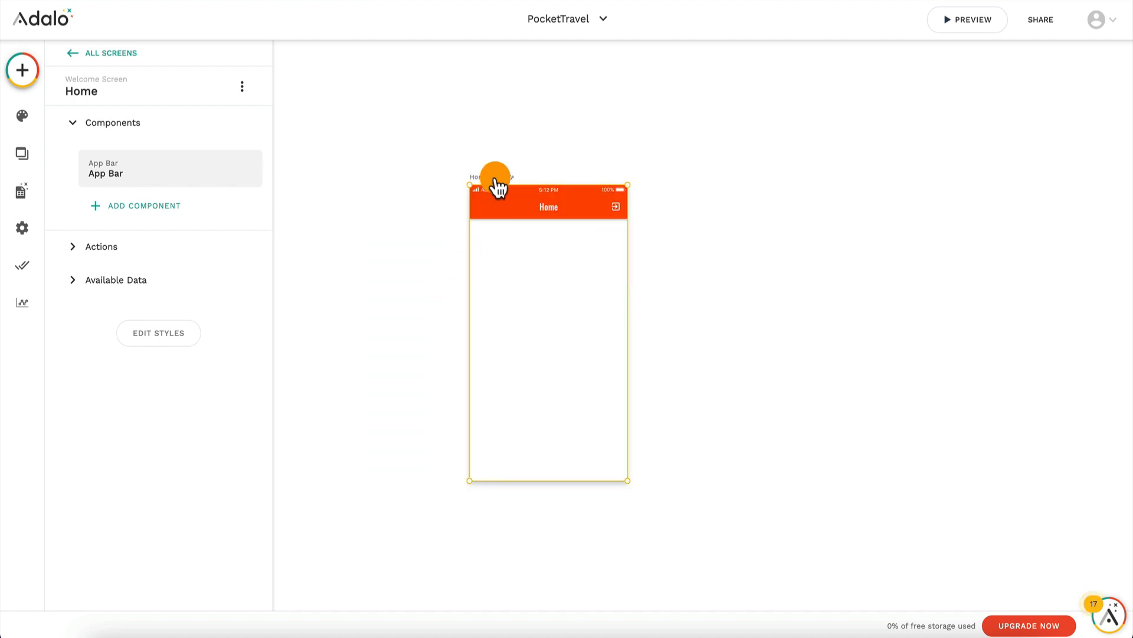
drag(489, 181, 374, 96)
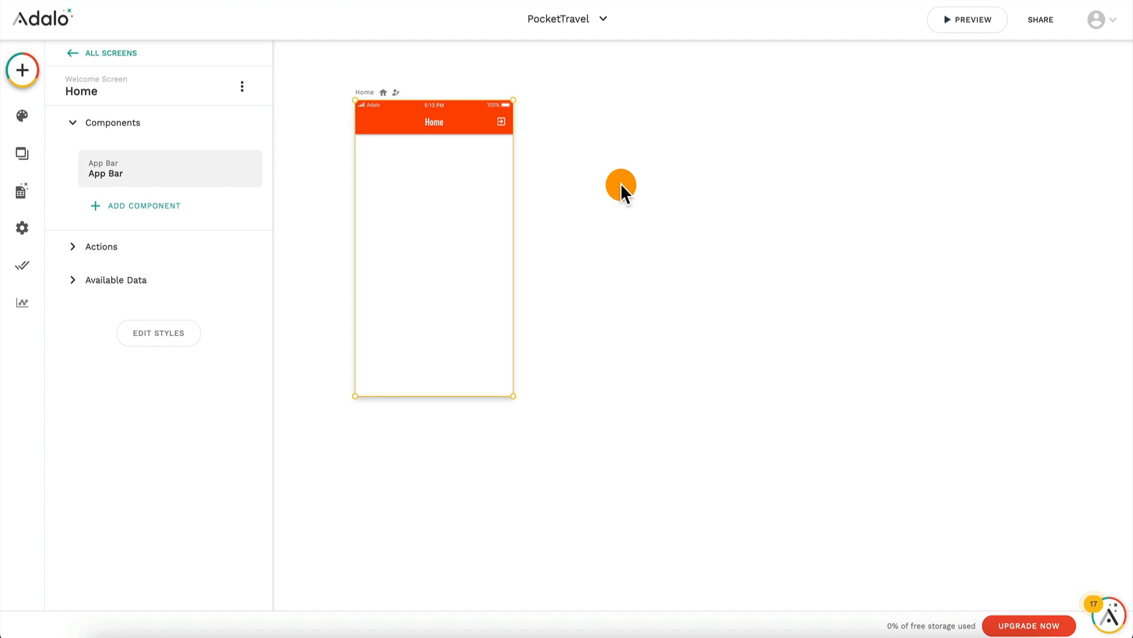
drag(366, 103, 381, 121)
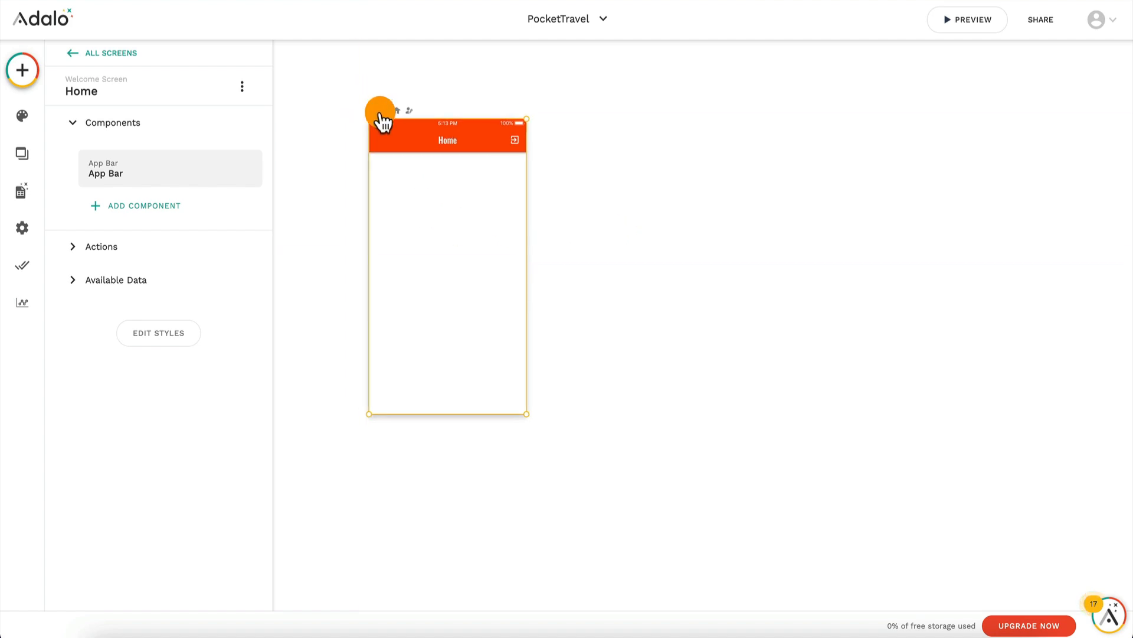
Step: Add a database collection named Cities
click(22, 192)
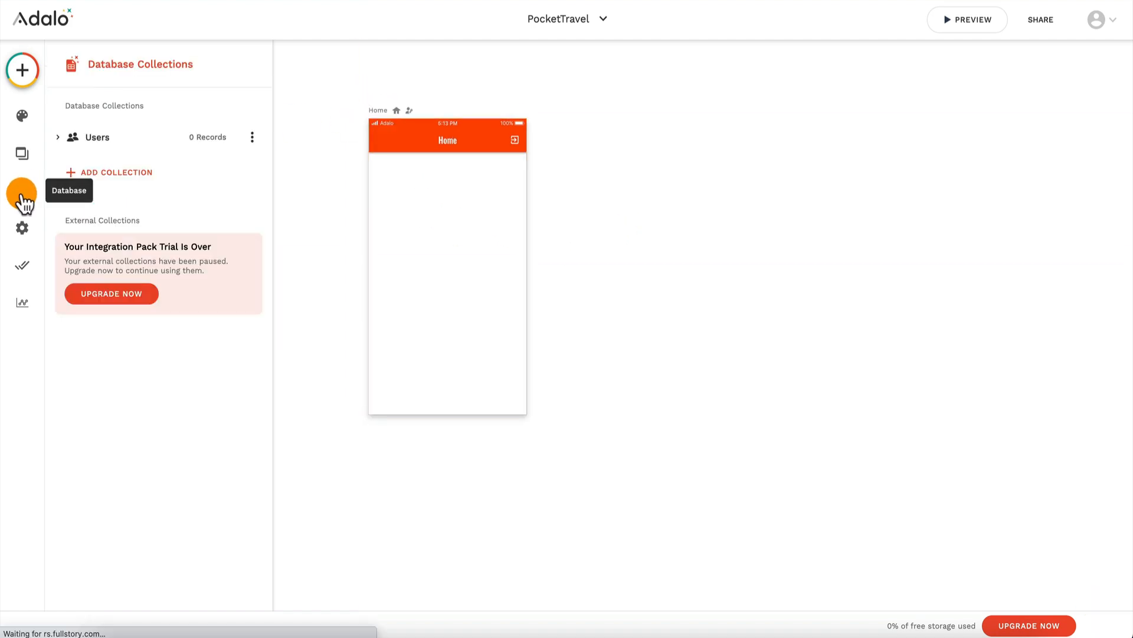
click(125, 181)
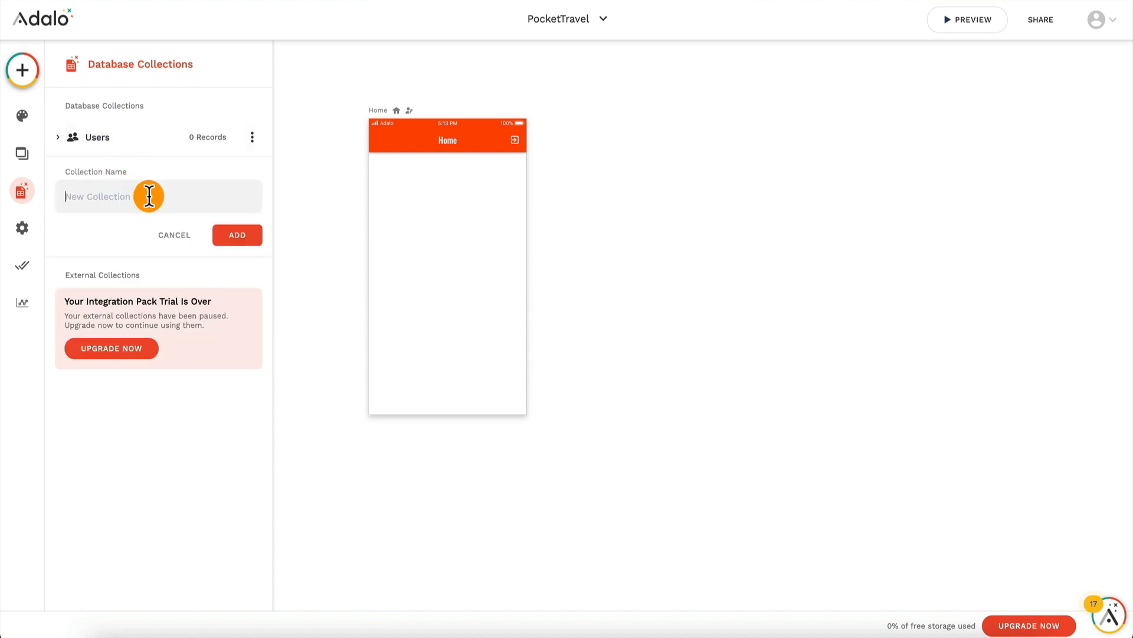
text(Cities)
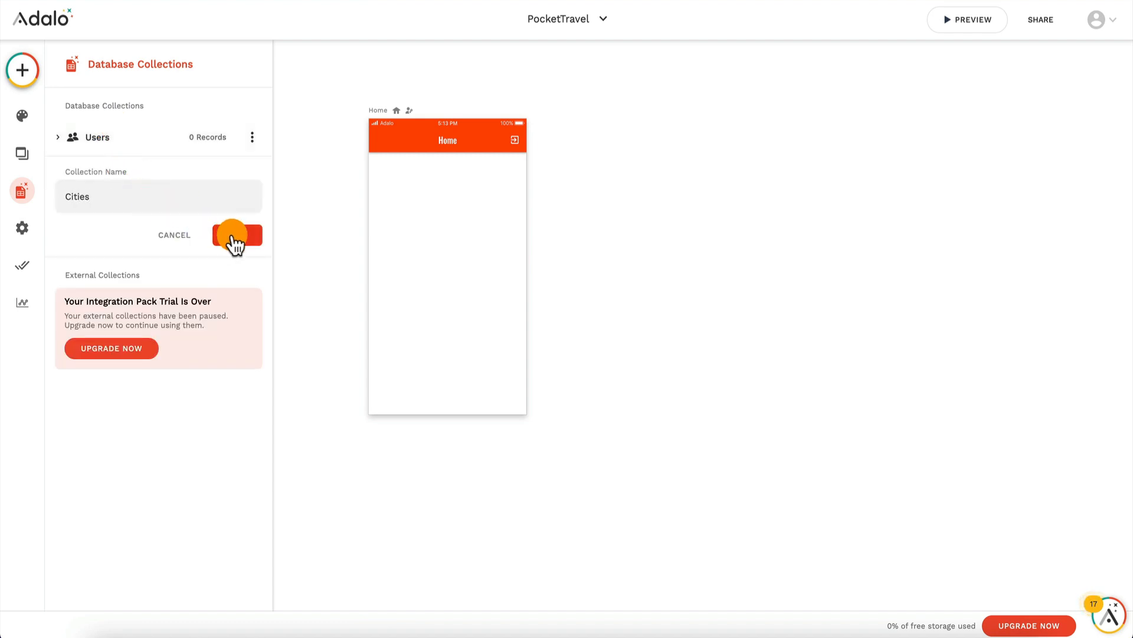
click(232, 236)
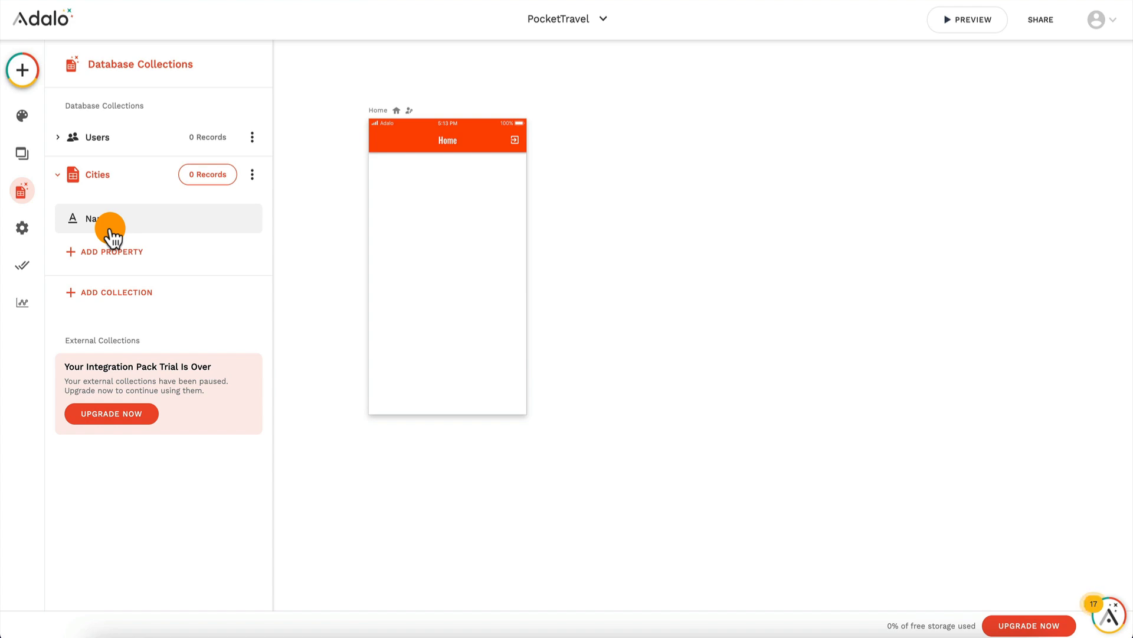
Step: Add two more database collections named See and Eat
click(110, 293)
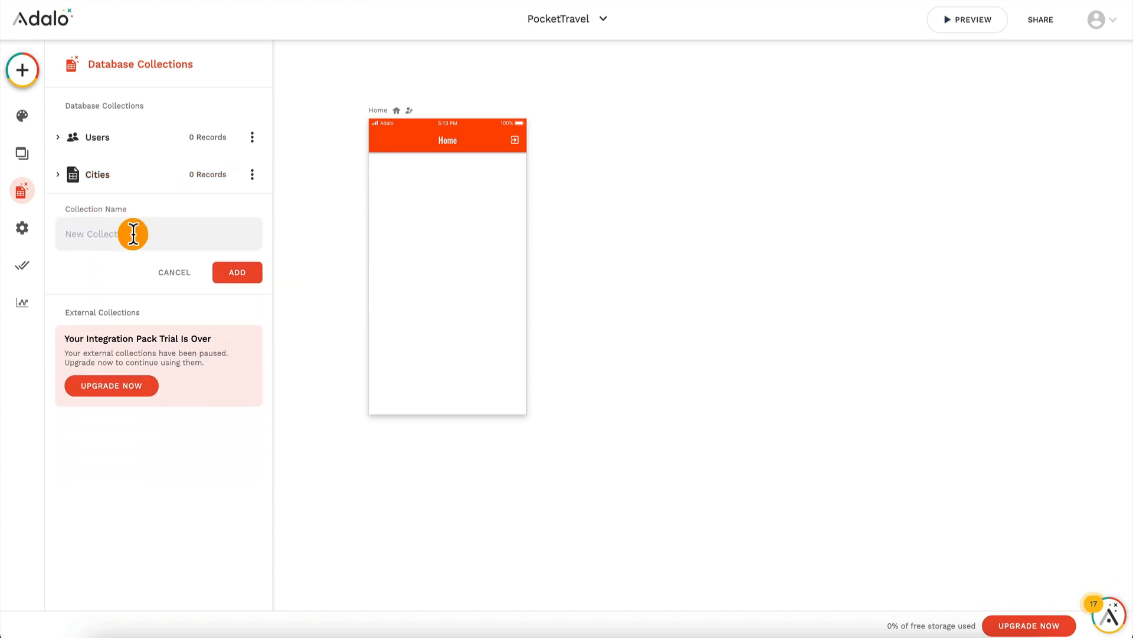
text(See)
click(242, 273)
click(113, 331)
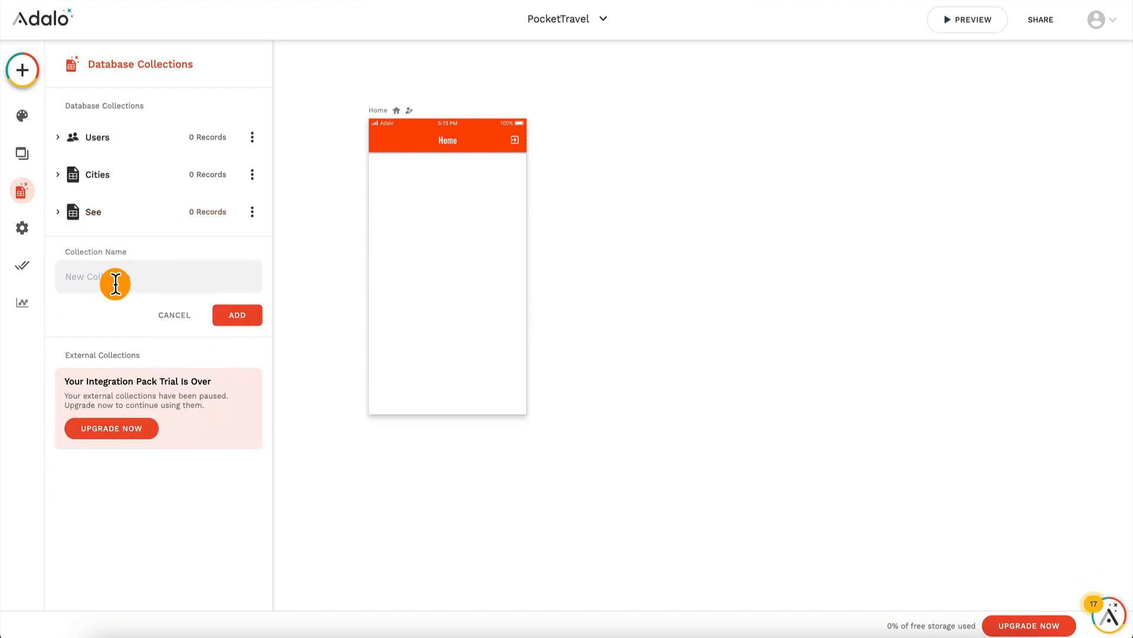
text(Eat)
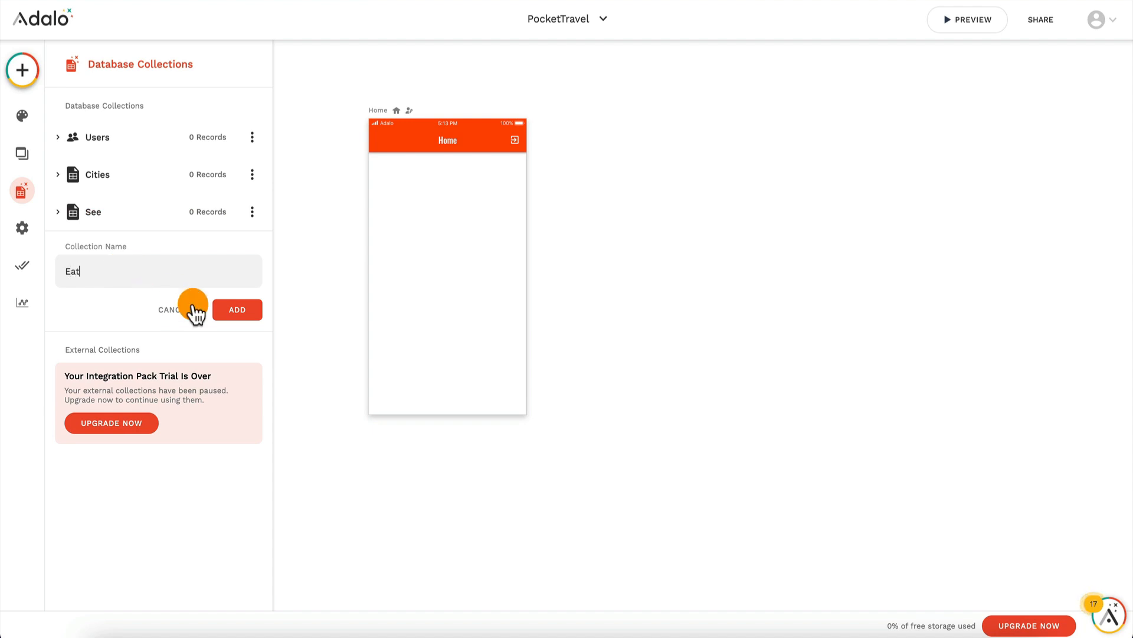
click(239, 310)
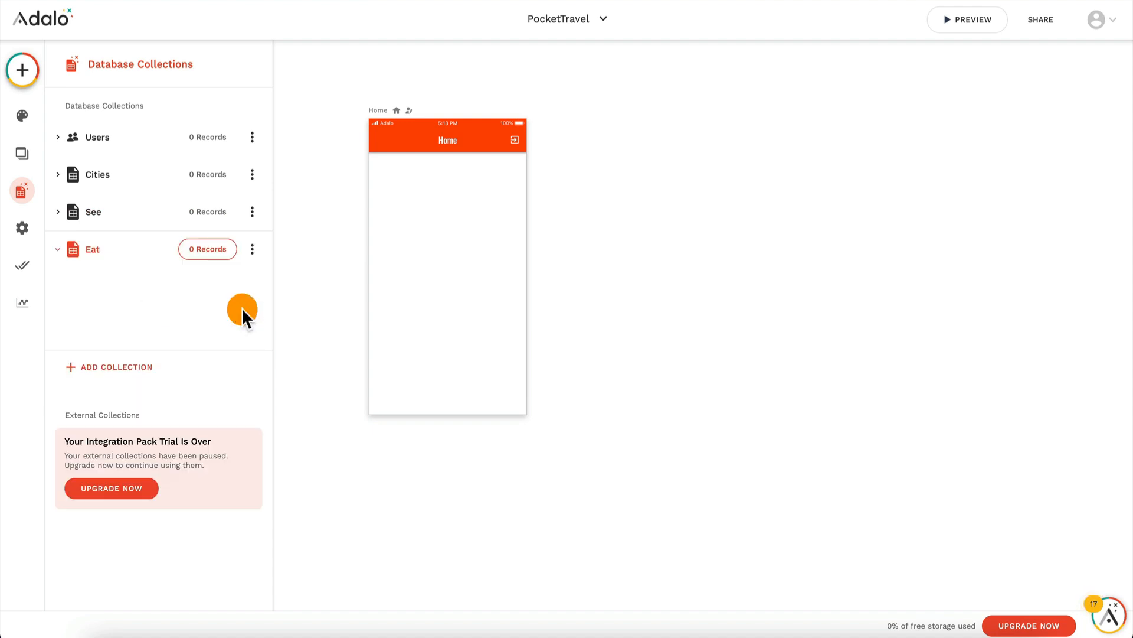
Step: Add a database collection named Sleep
click(132, 378)
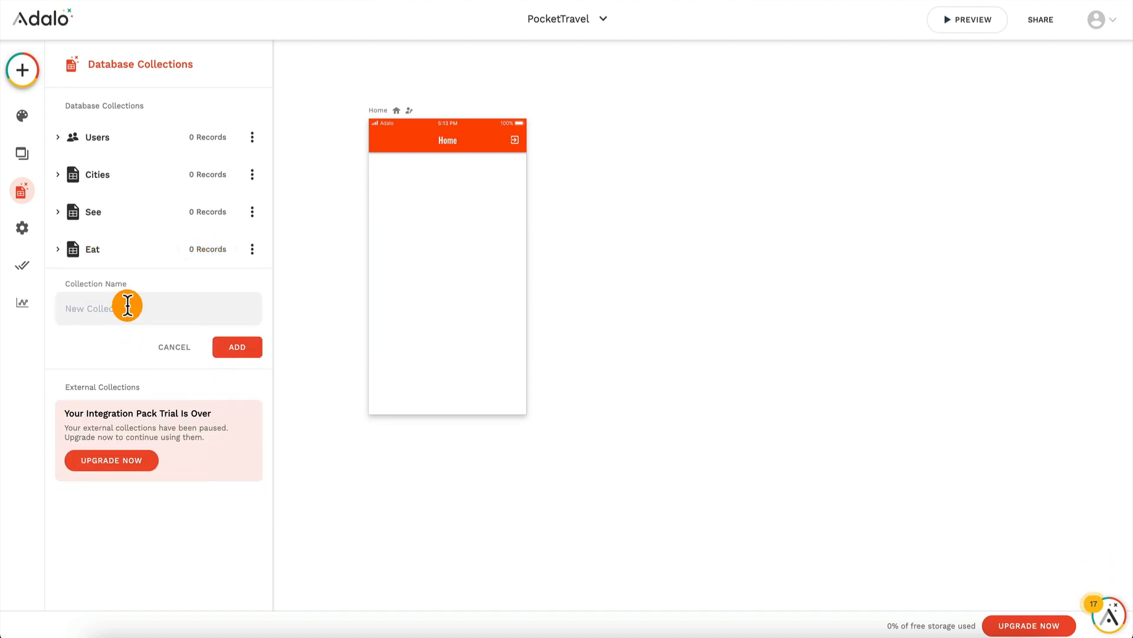
text(Sleep)
click(248, 348)
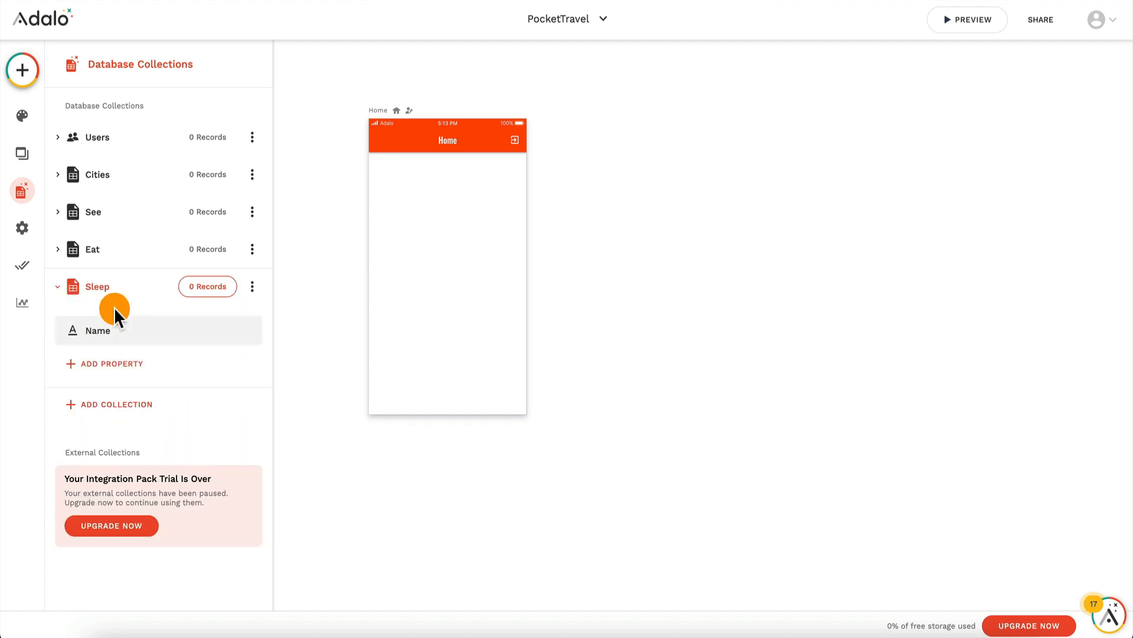
Step: Add a relationship property named City to the See collection so that a city can have multiple Sees and a See belongs to one city
click(100, 225)
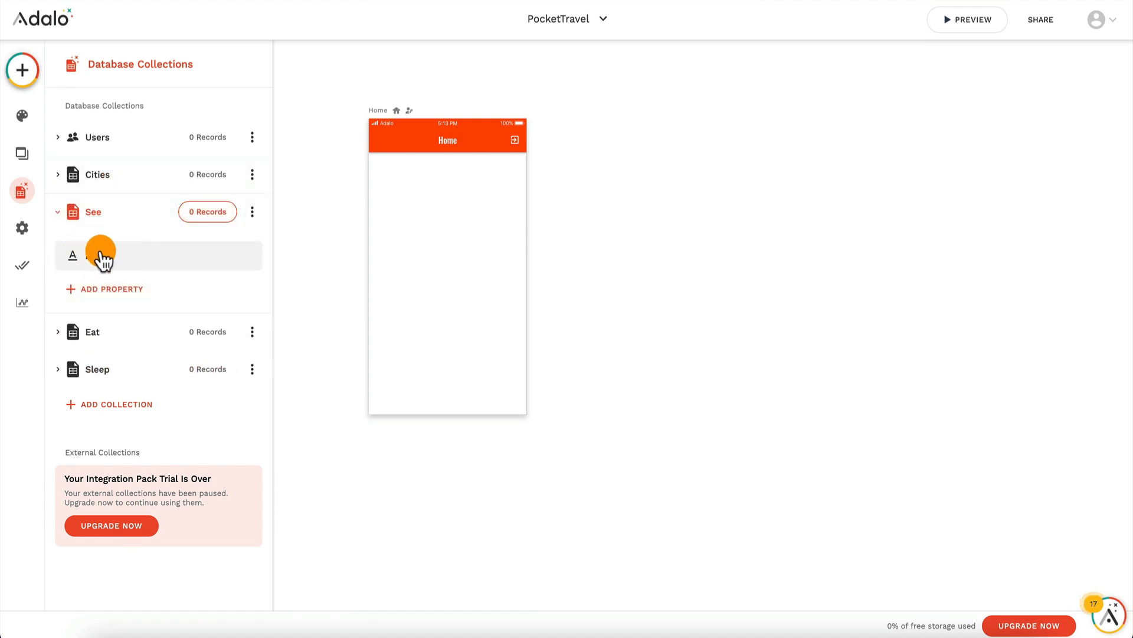
click(111, 291)
mouse_move(132, 524)
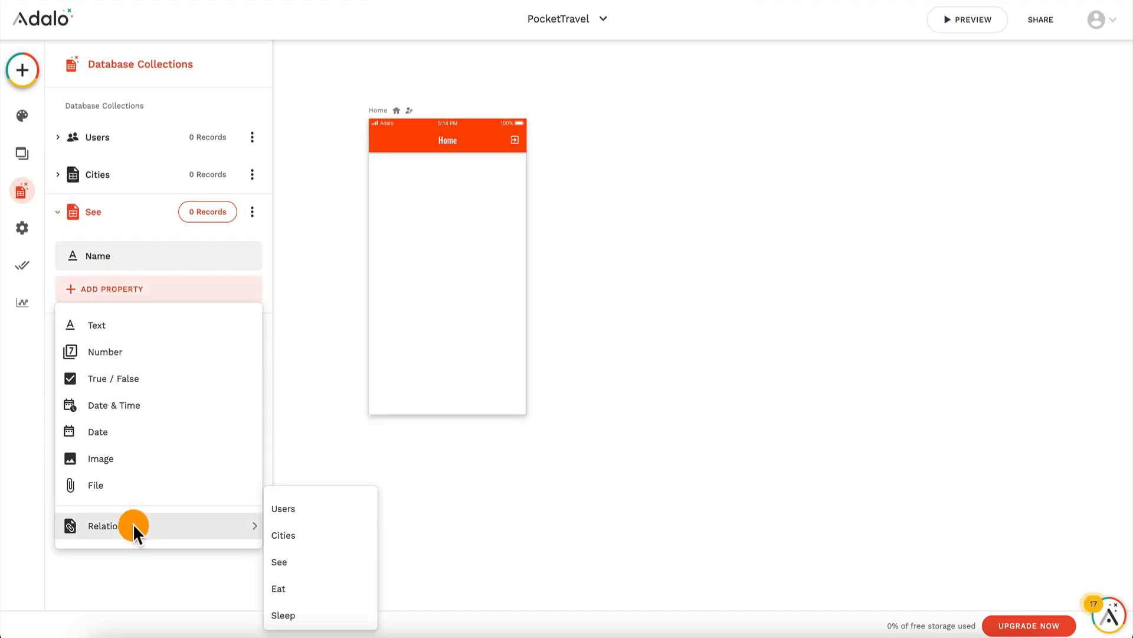
click(295, 535)
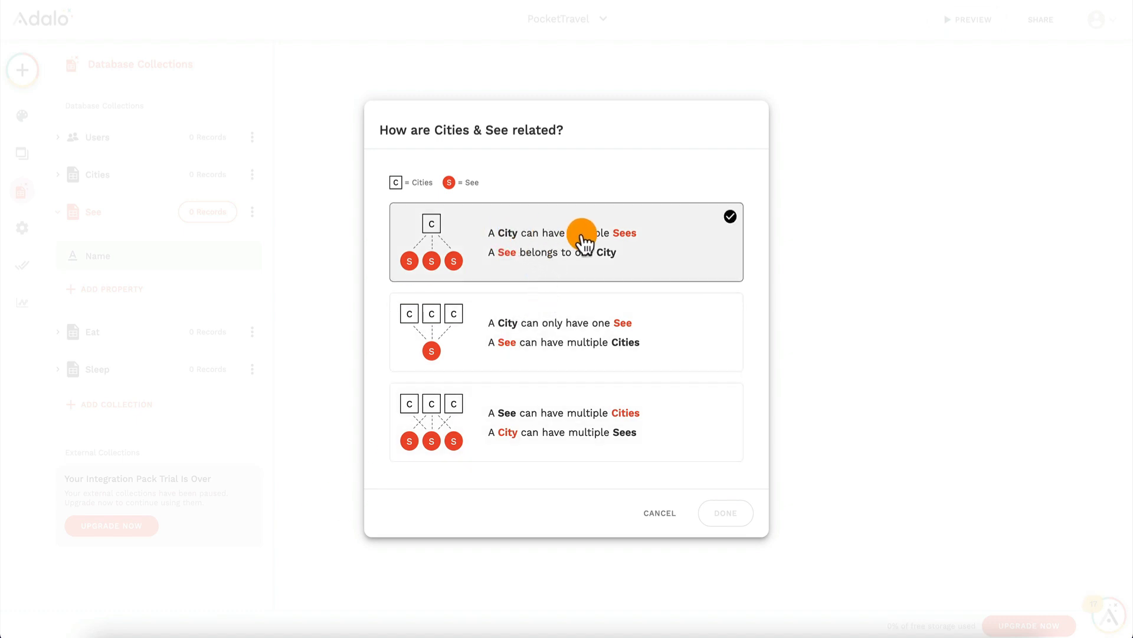
click(540, 266)
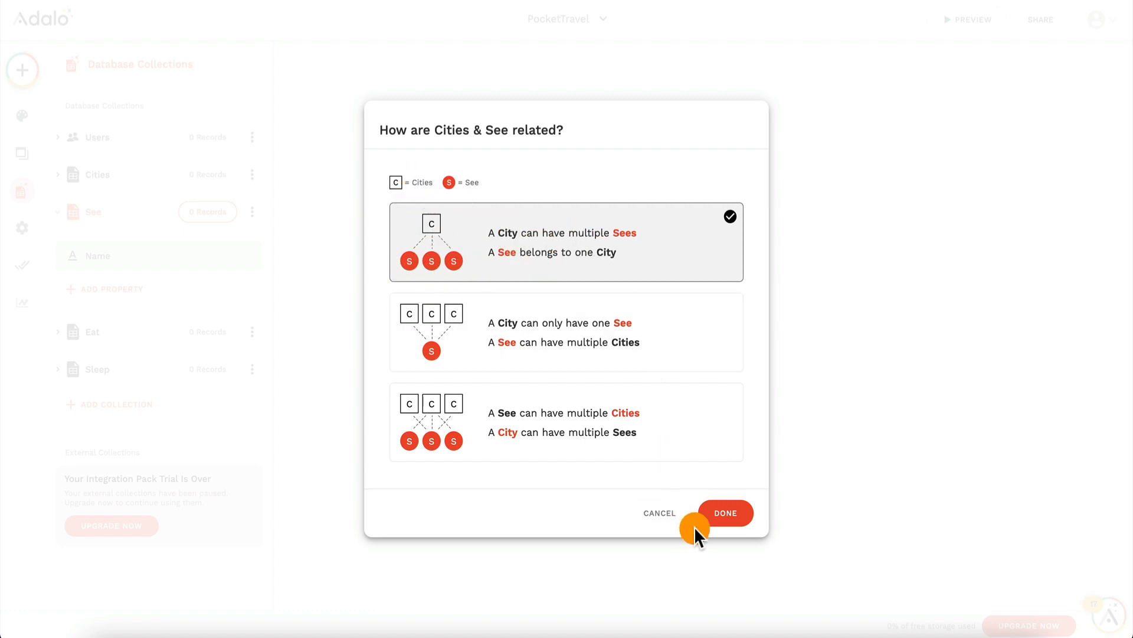
click(735, 519)
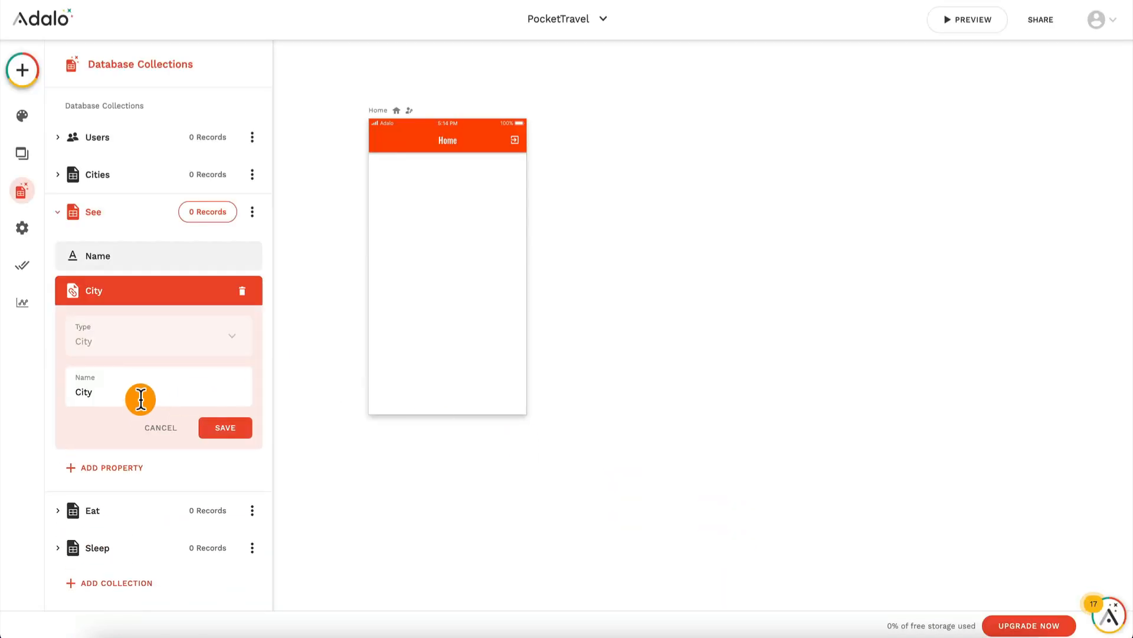
click(228, 430)
Step: Add a relationship property named City to the Eat collection so that a city can have multiple Eats and an Eat belongs to one city
click(104, 375)
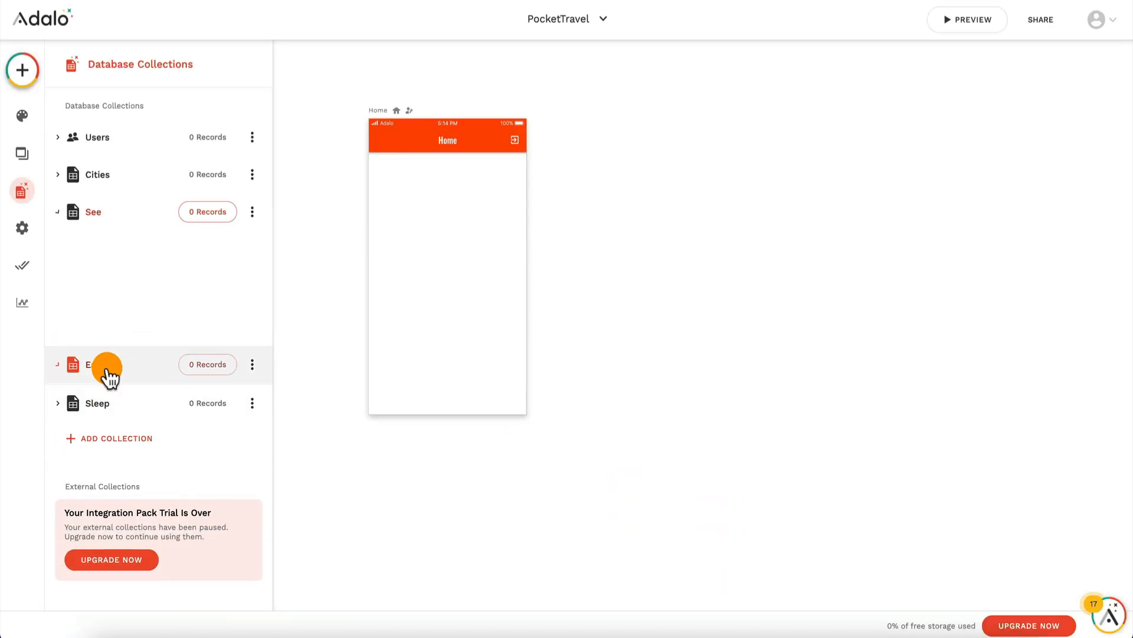
click(135, 329)
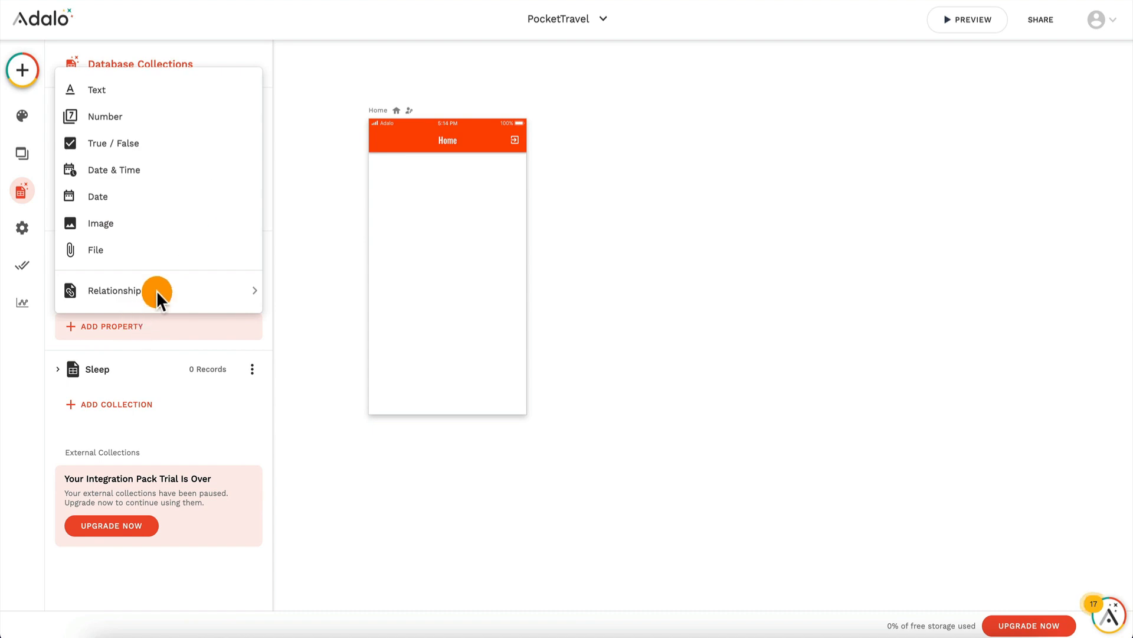
mouse_move(207, 289)
click(315, 319)
click(531, 244)
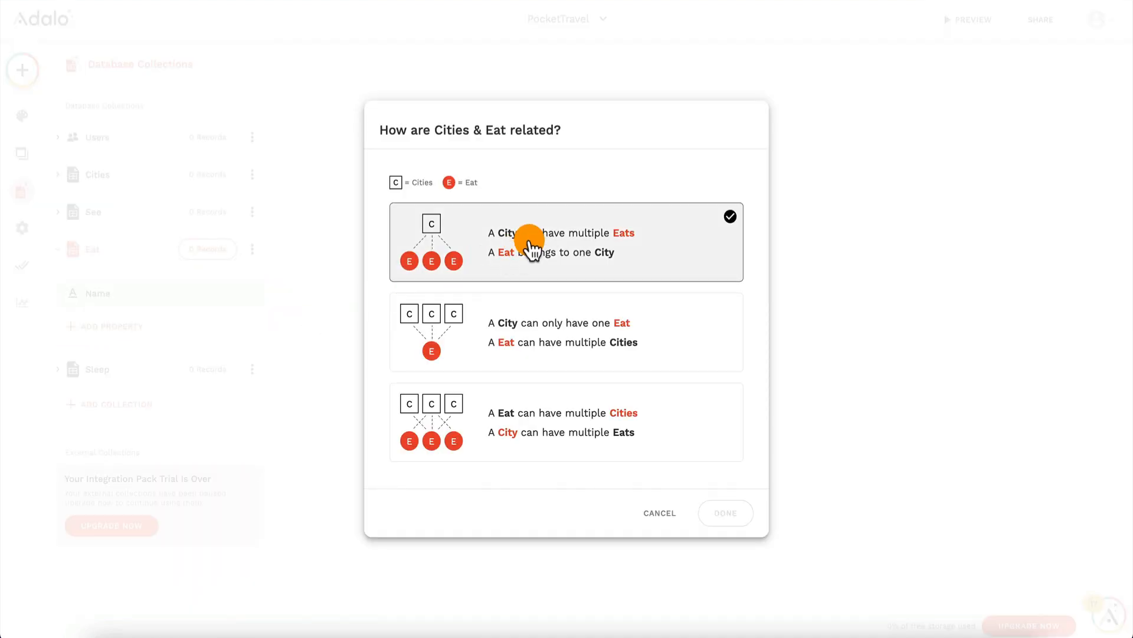
click(730, 515)
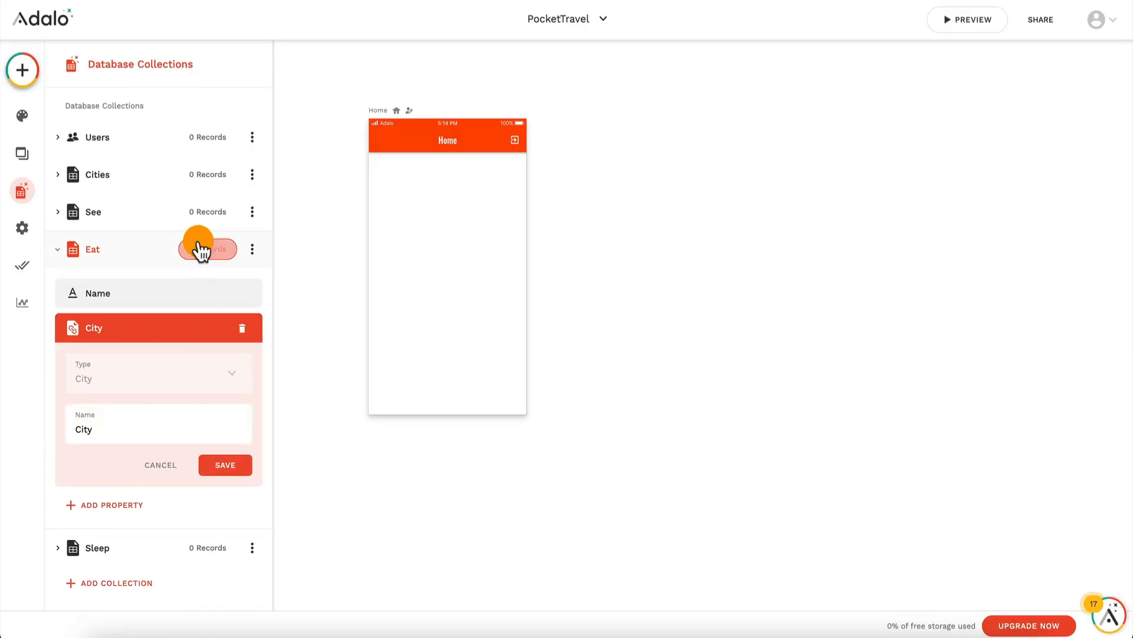
click(220, 465)
click(120, 407)
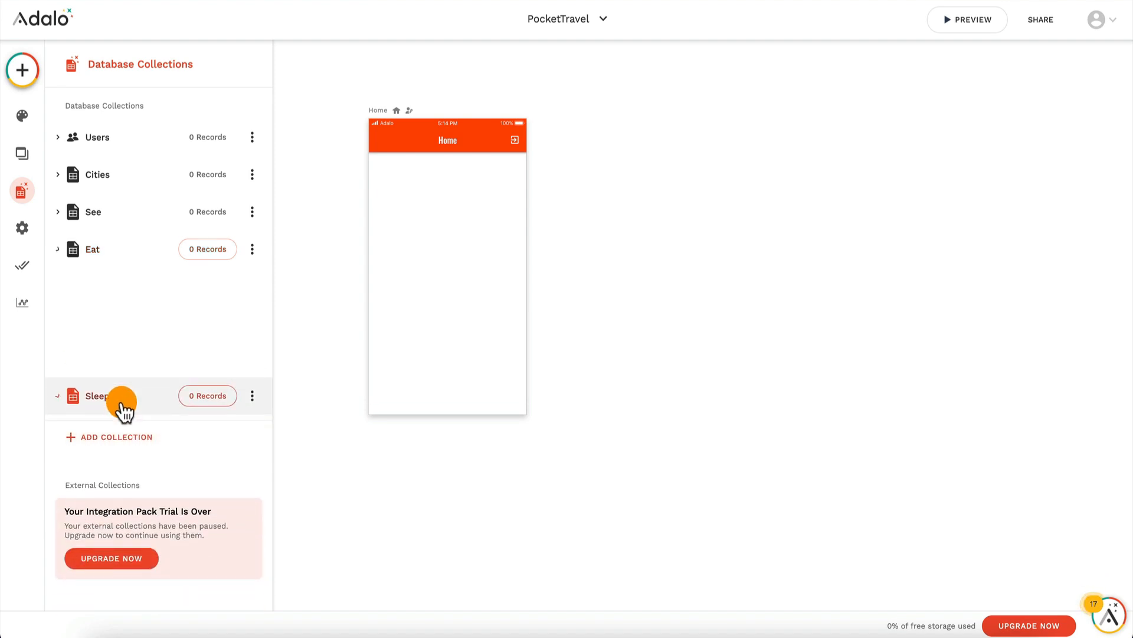
click(118, 408)
click(173, 395)
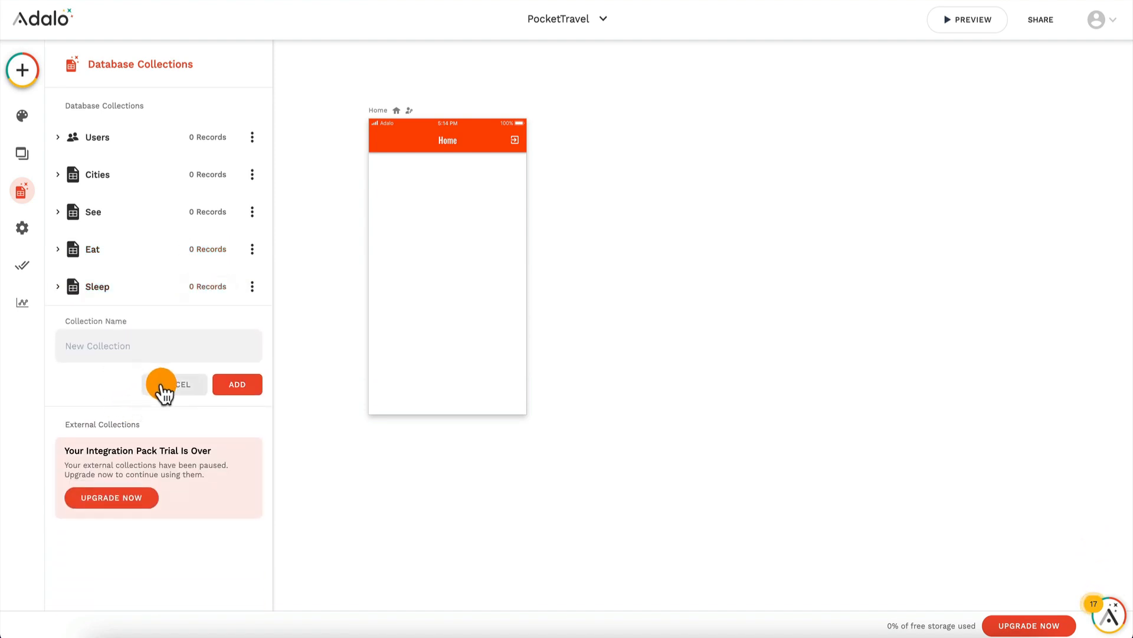
Step: Add a relationship property named City to the Sleep collection so that a city can have multiple Sleep and a Sleep belongs to one city
click(127, 288)
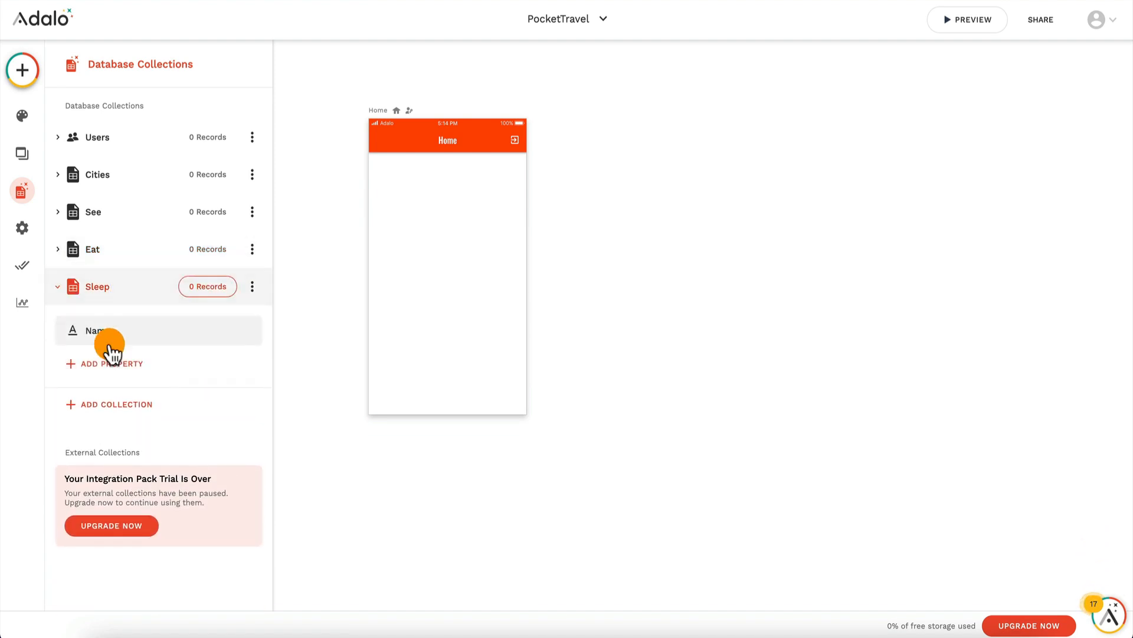
click(110, 365)
mouse_move(154, 325)
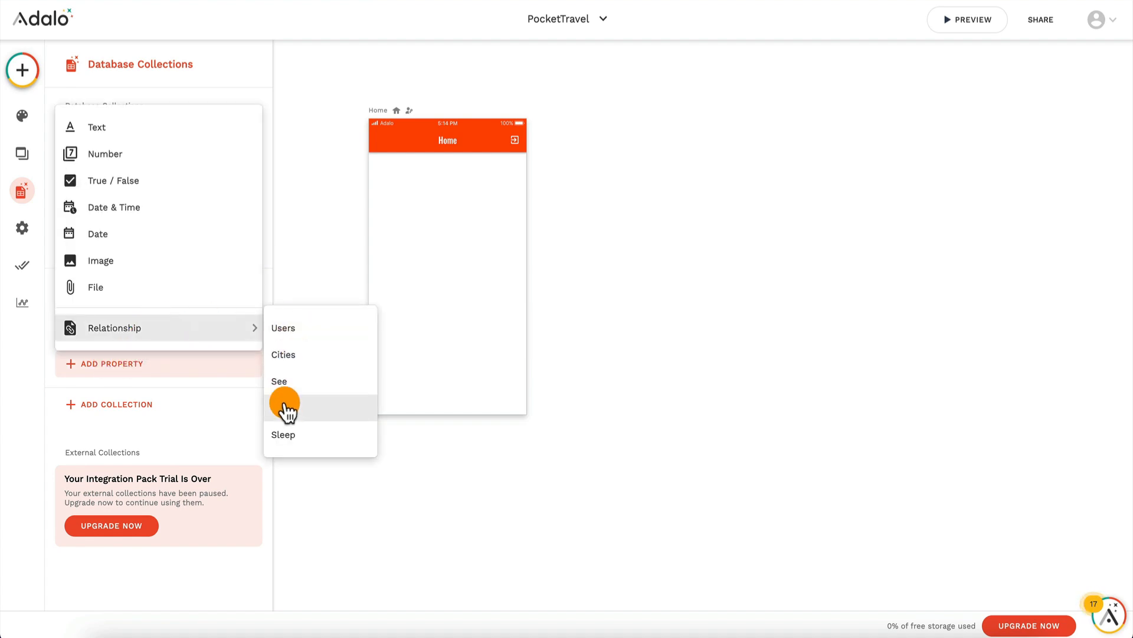
click(304, 353)
click(546, 245)
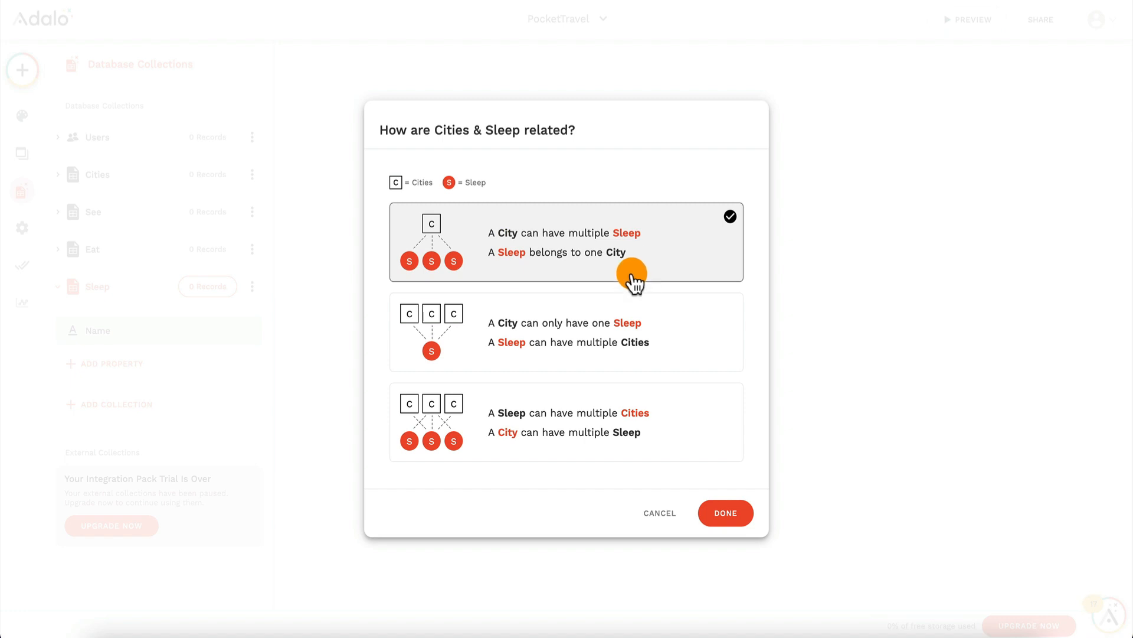
click(725, 514)
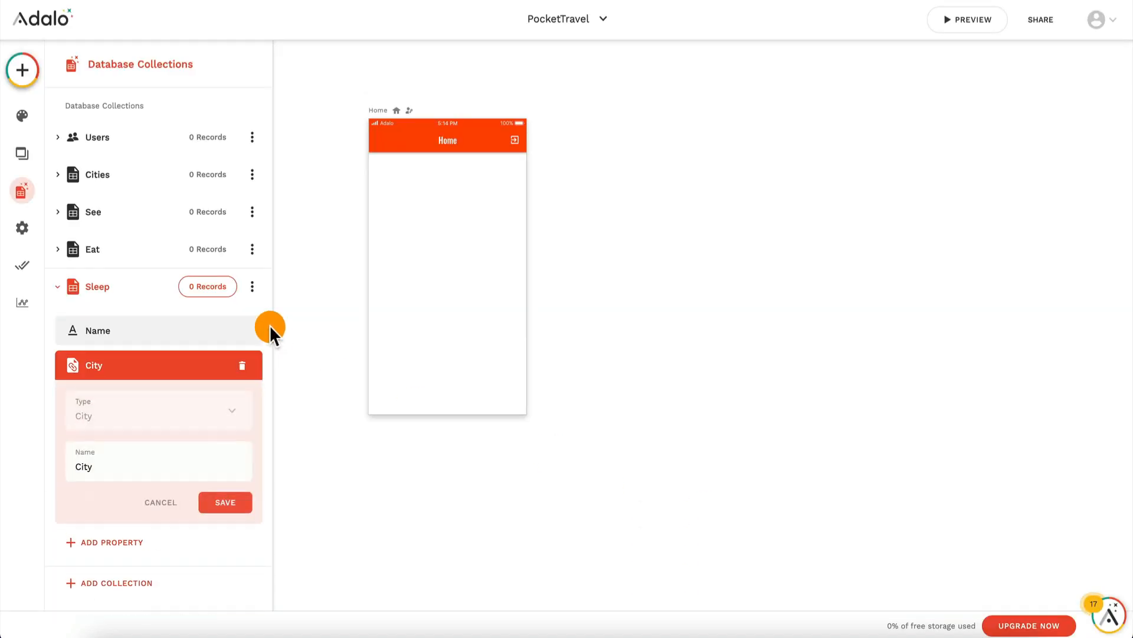
click(57, 290)
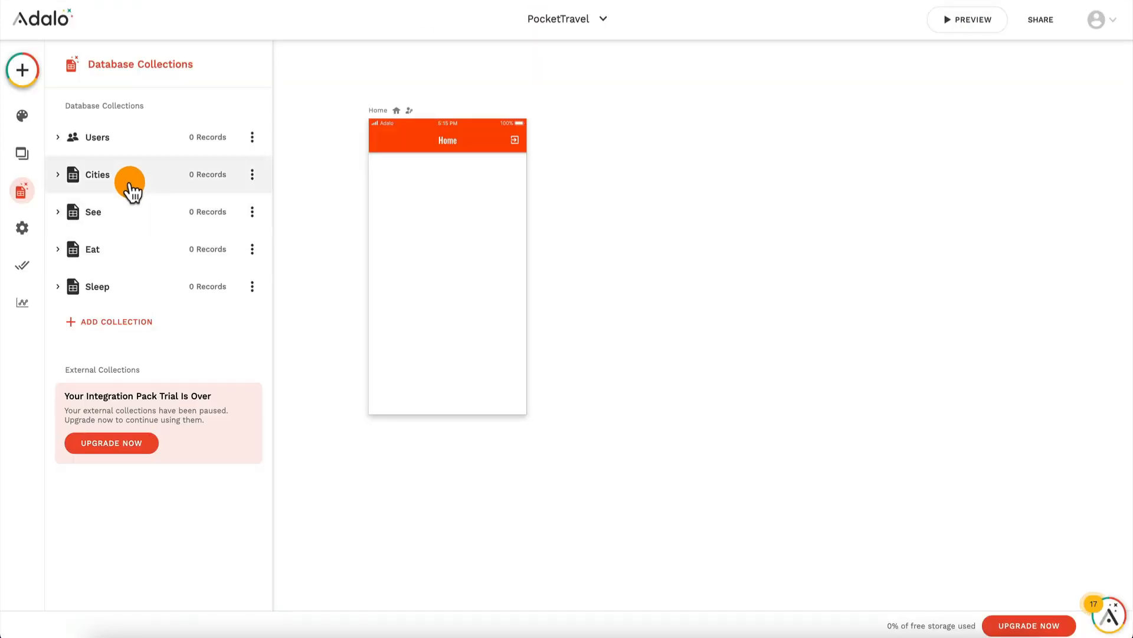
Step: Add a text property named Intro to the Cities collection and move it directly below Name
click(123, 180)
click(104, 355)
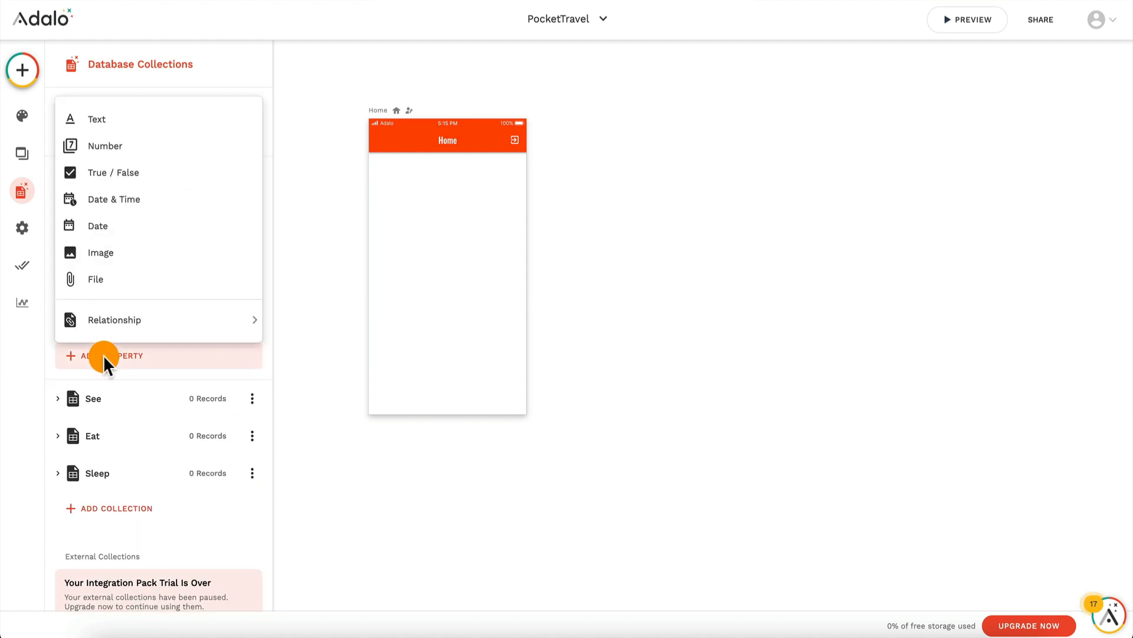
click(169, 120)
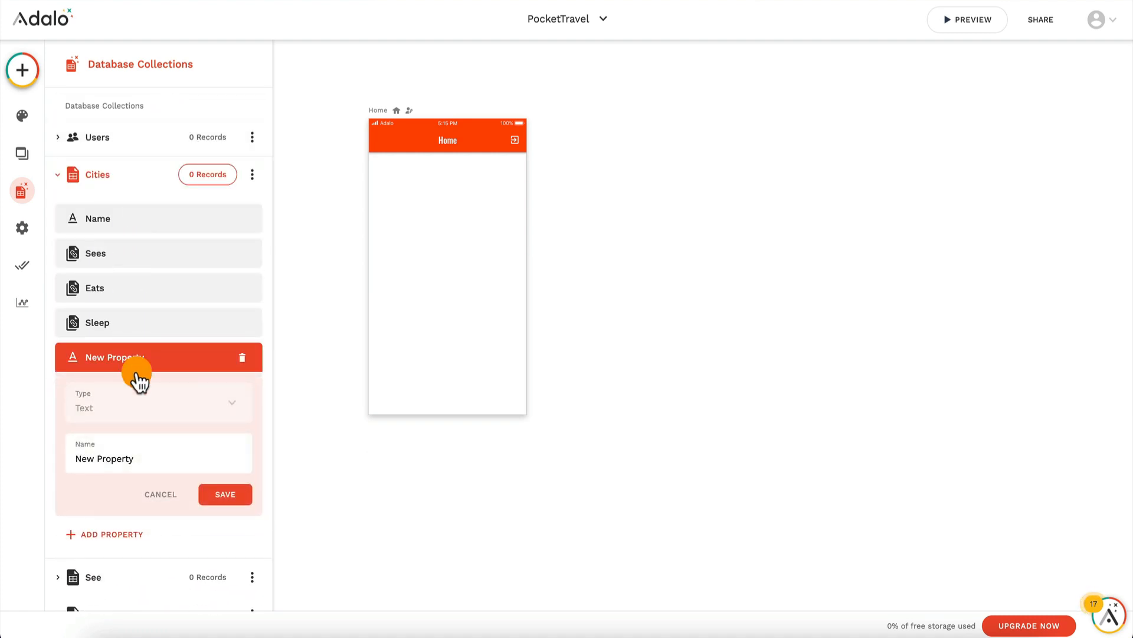
triple_click(166, 459)
text(Intro)
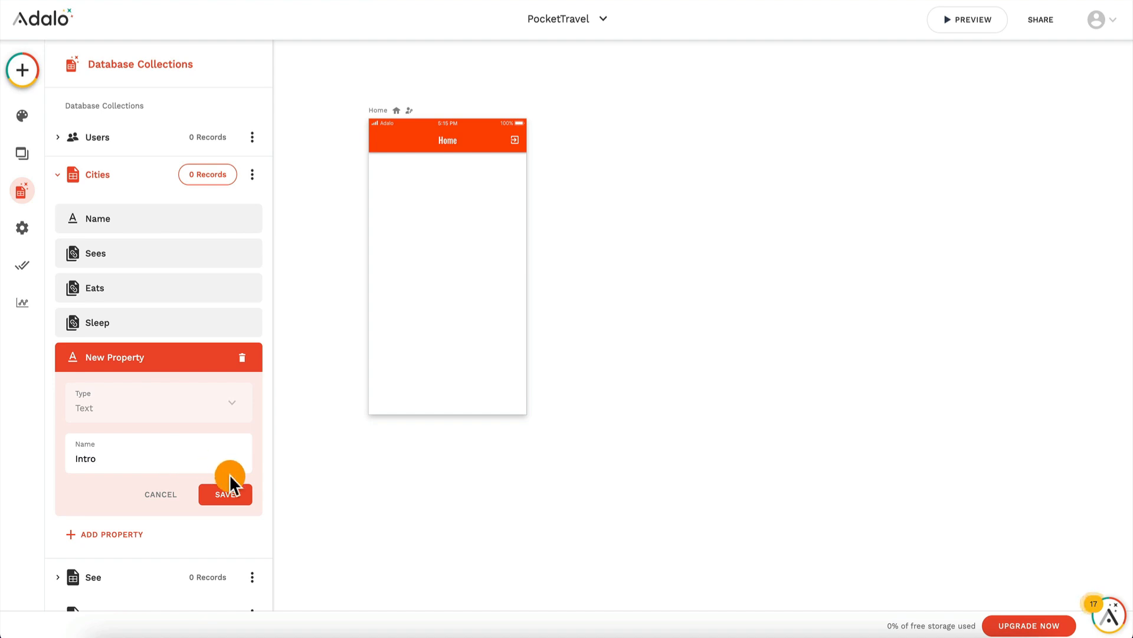
click(227, 495)
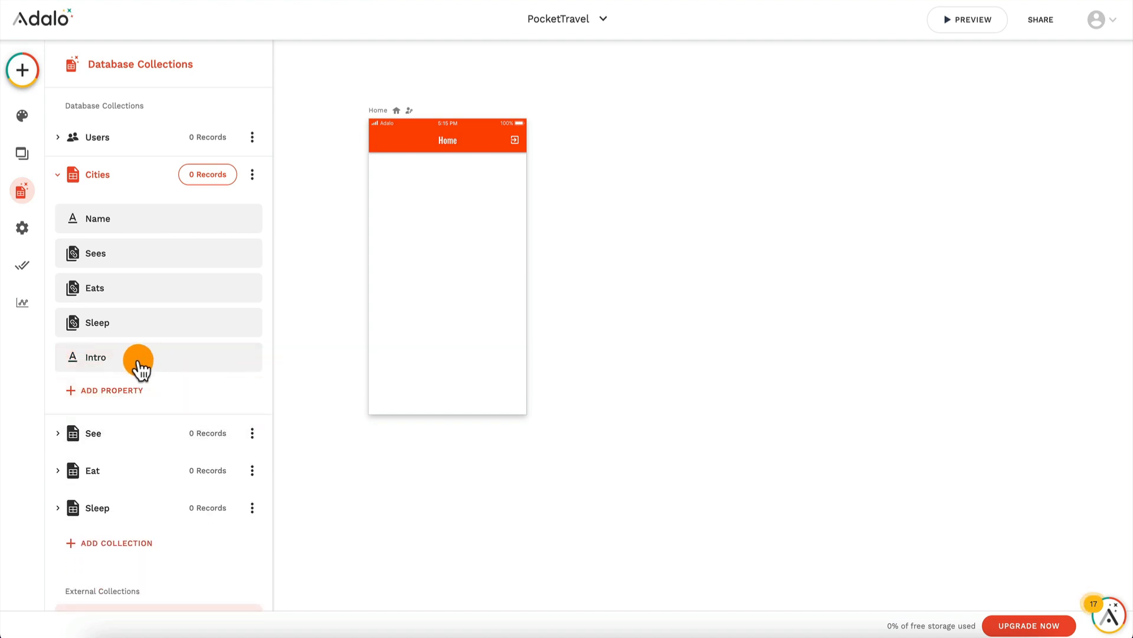
drag(140, 367, 144, 249)
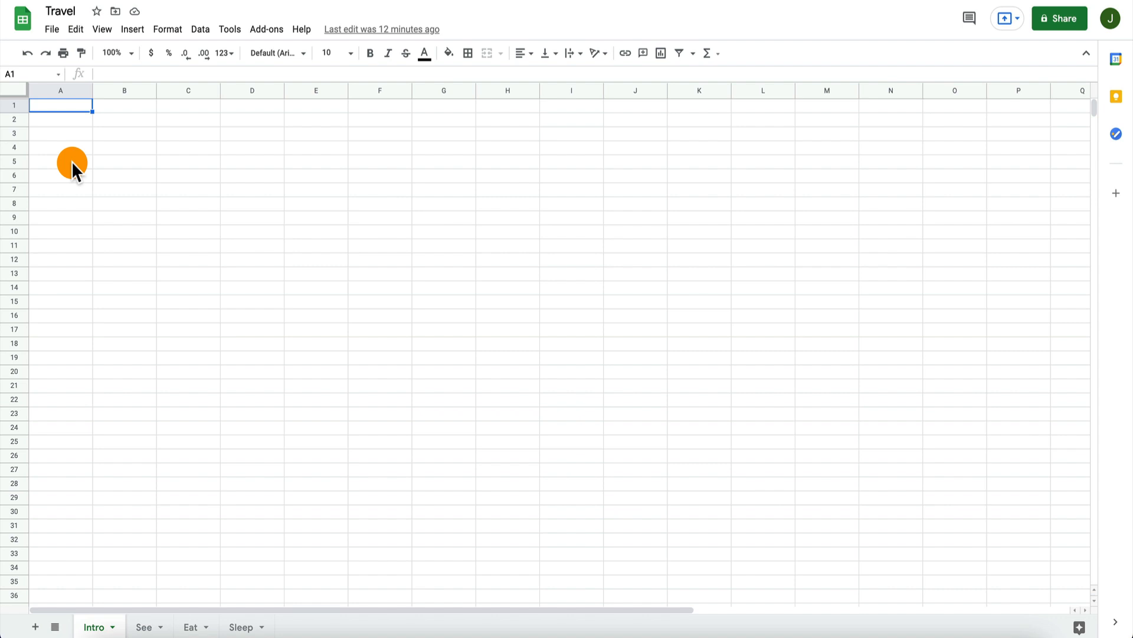
Step: Switch to the Travel spreadsheet in Google Sheets and enter the headers Name and Intro in A1 and B1 of the Intro sheet
text(New Y)
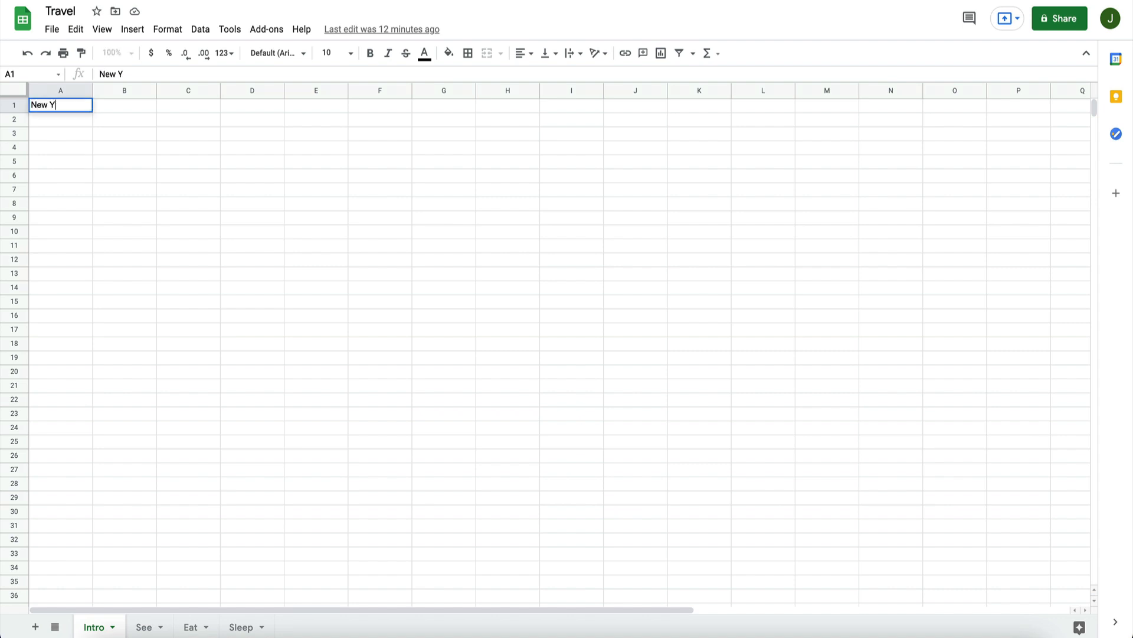
key(BackSpace)
key(BackSpace)
key(BackSpace)
text(Name)
key(Tab)
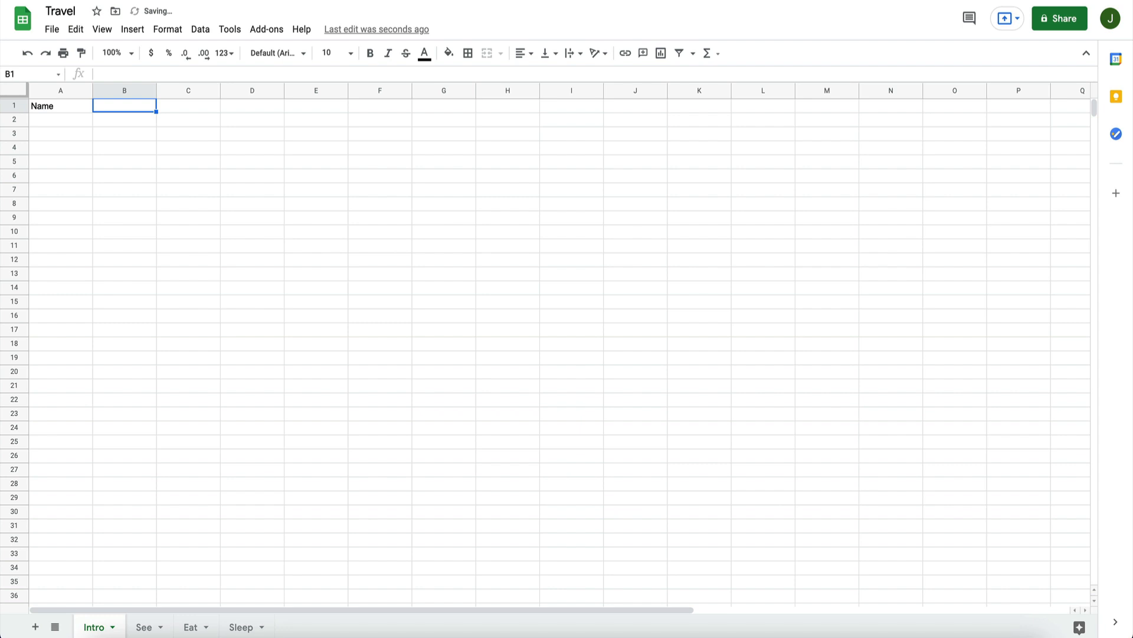
text(Int)
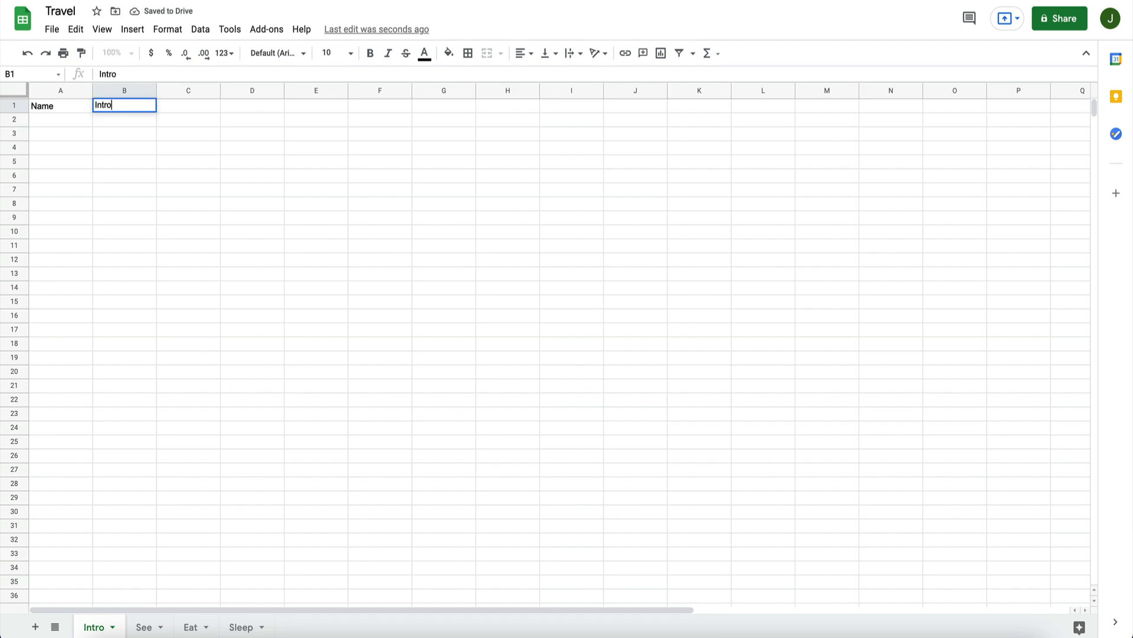
text(ro)
key(Return)
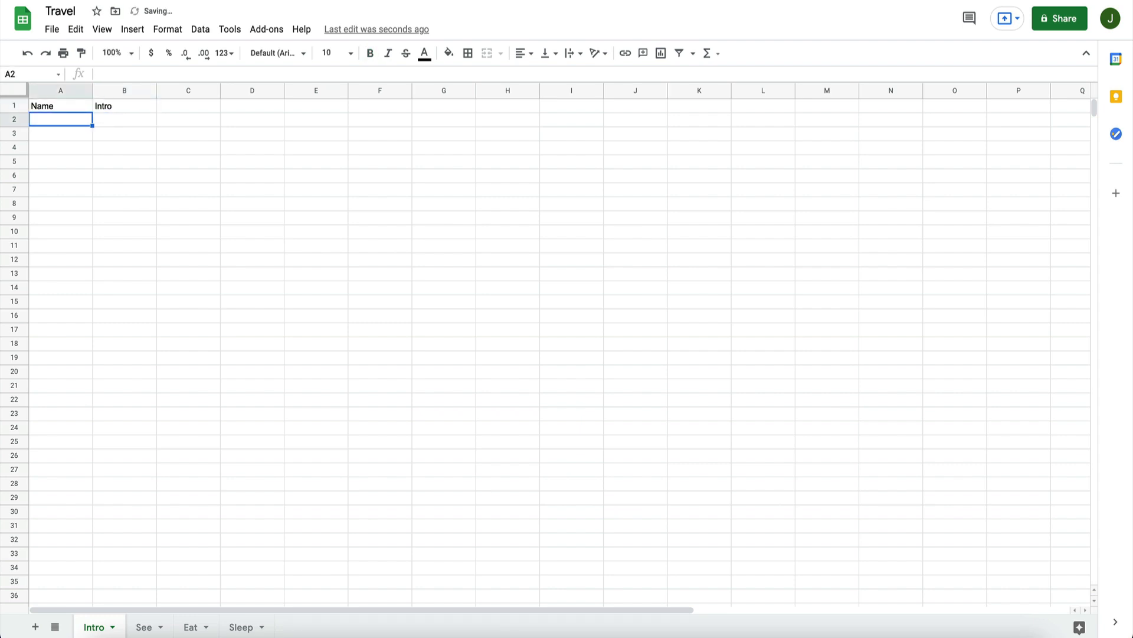
Step: Enter New York City in A2 and widen column A slightly to fit the city names
text(New York City)
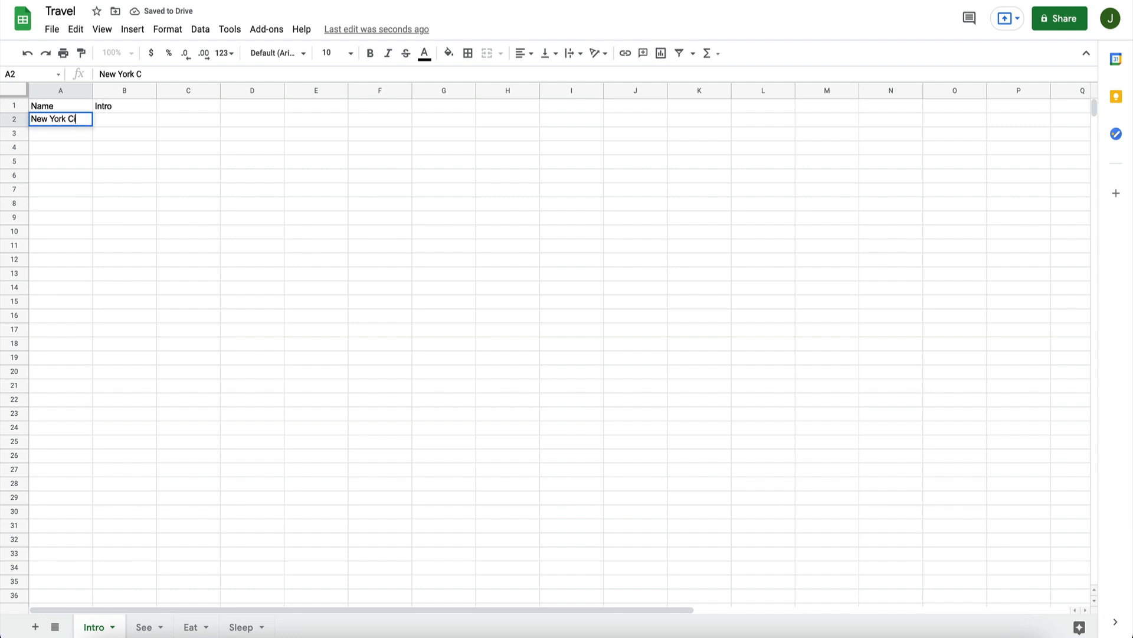
key(Return)
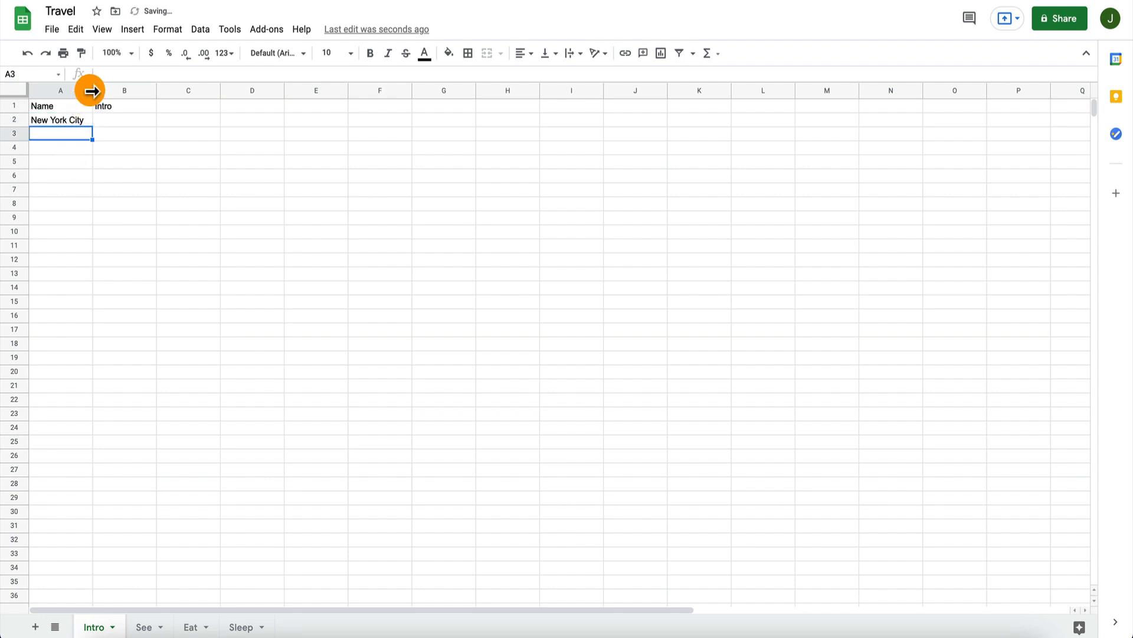
drag(93, 90, 106, 91)
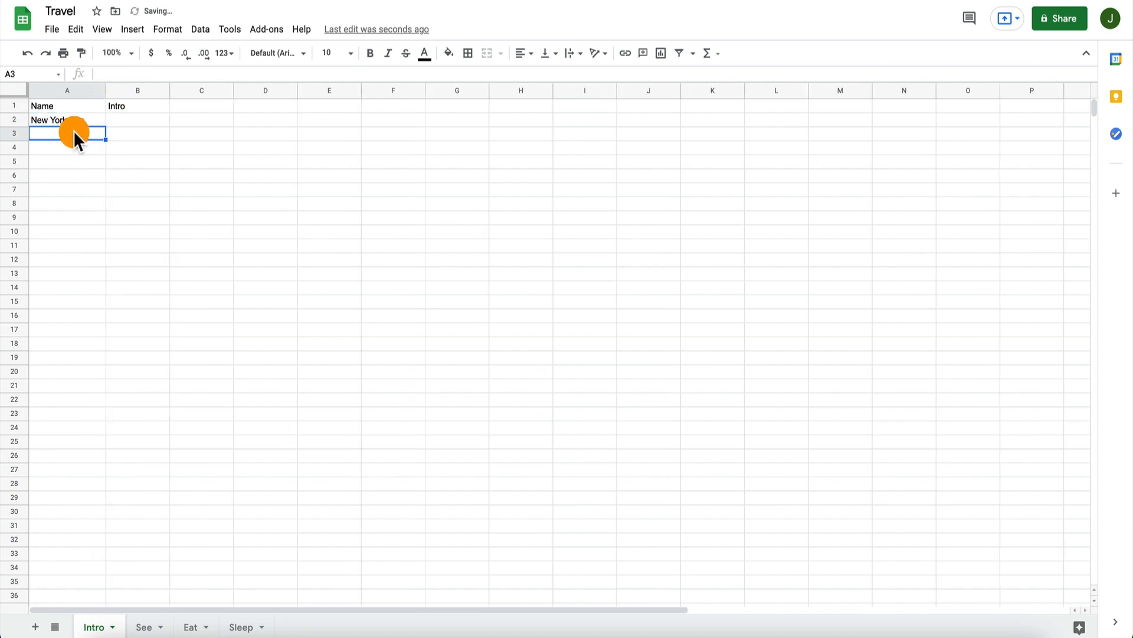
Step: List Mexico City, Paris, Madrid and Tokyo in cells A3 to A6 of the Name column
text(Mex)
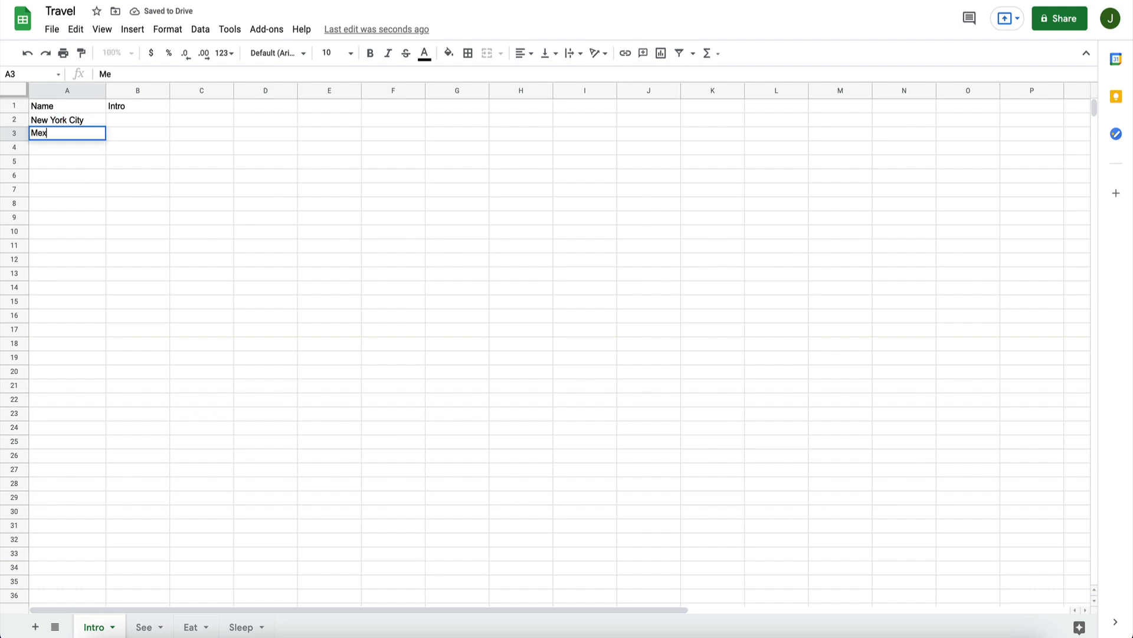
text(ico City)
key(Return)
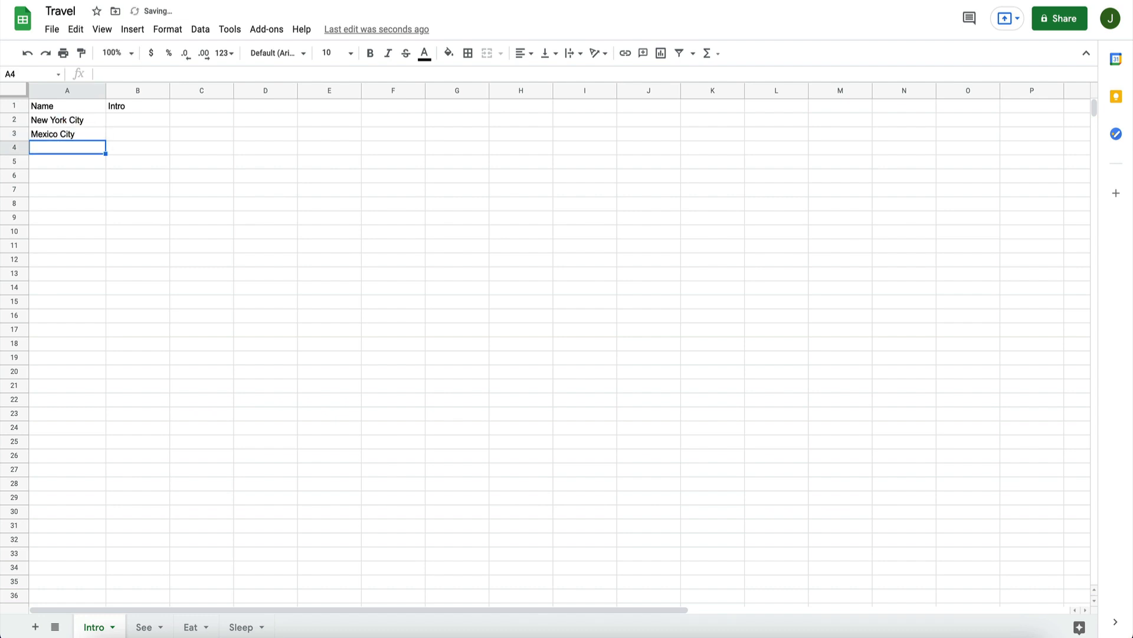
text(Paris)
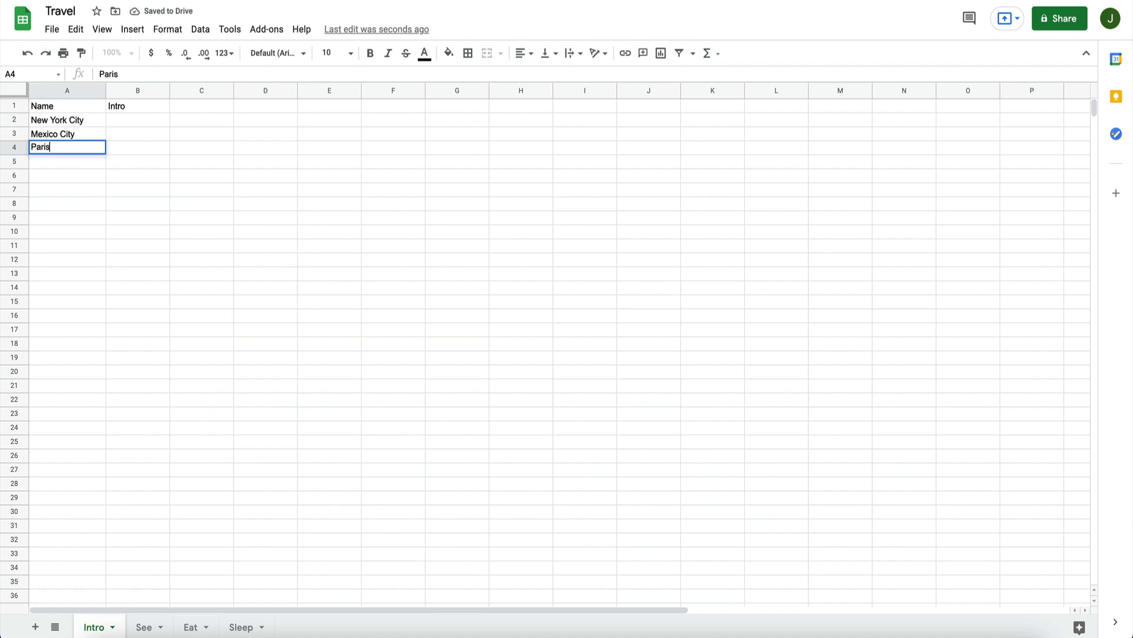
key(Return)
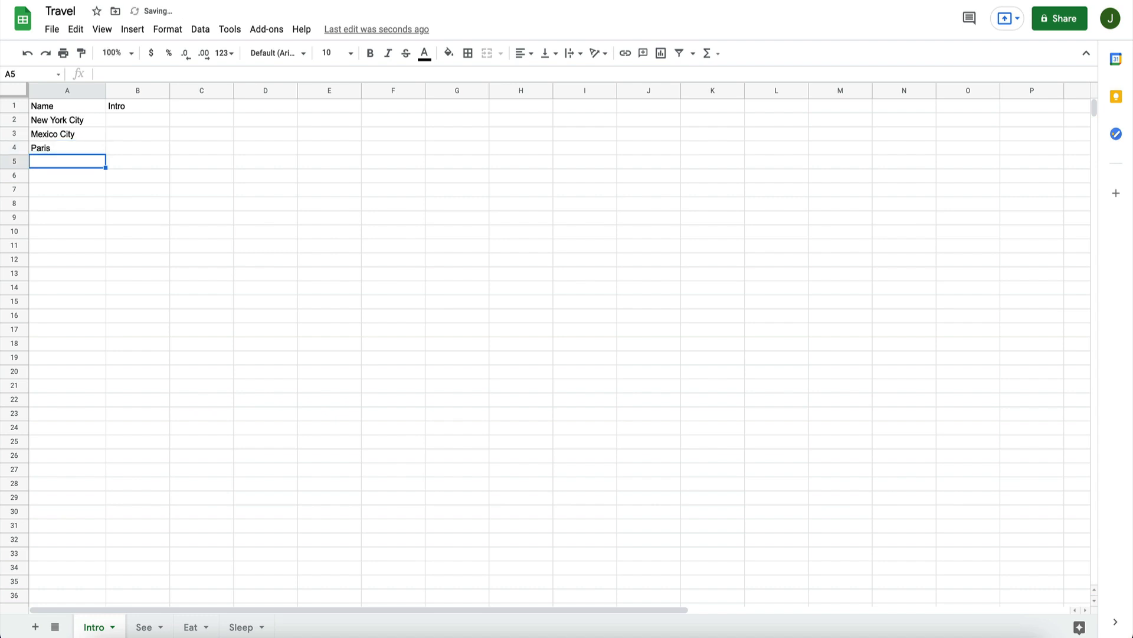
text(Madr)
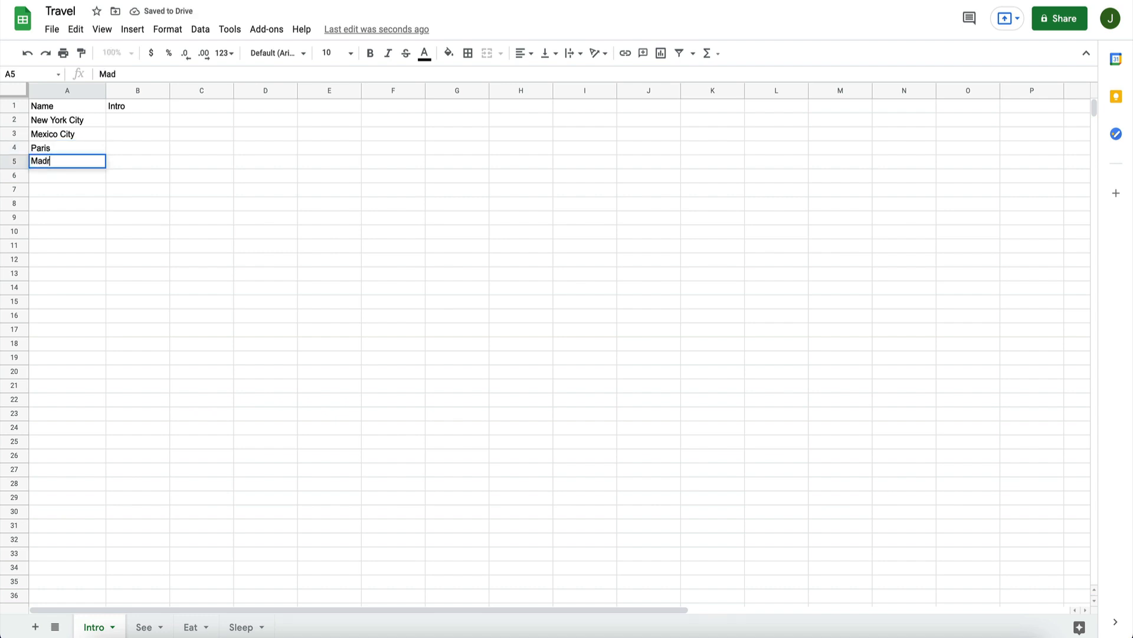
text(id)
key(Return)
text(Tokyo)
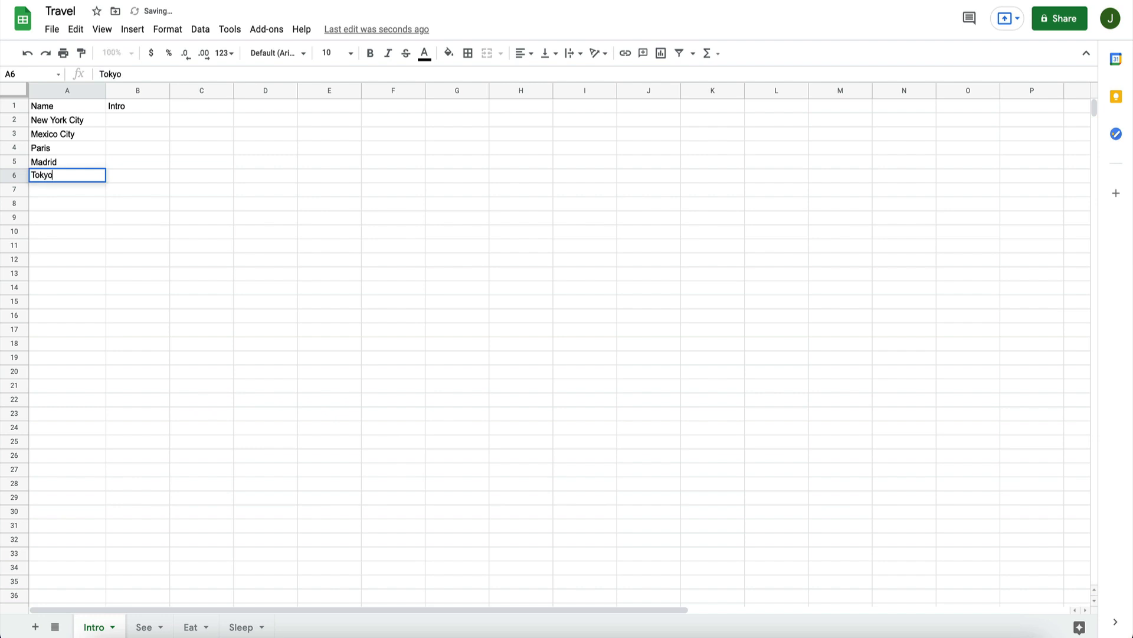
key(Return)
Step: Copy the opening paragraph ("One of the world's greatest cities") from the Wikivoyage New York City page into B2, the city's Intro cell
key(Up)
key(Up)
key(Up)
key(Up)
key(Up)
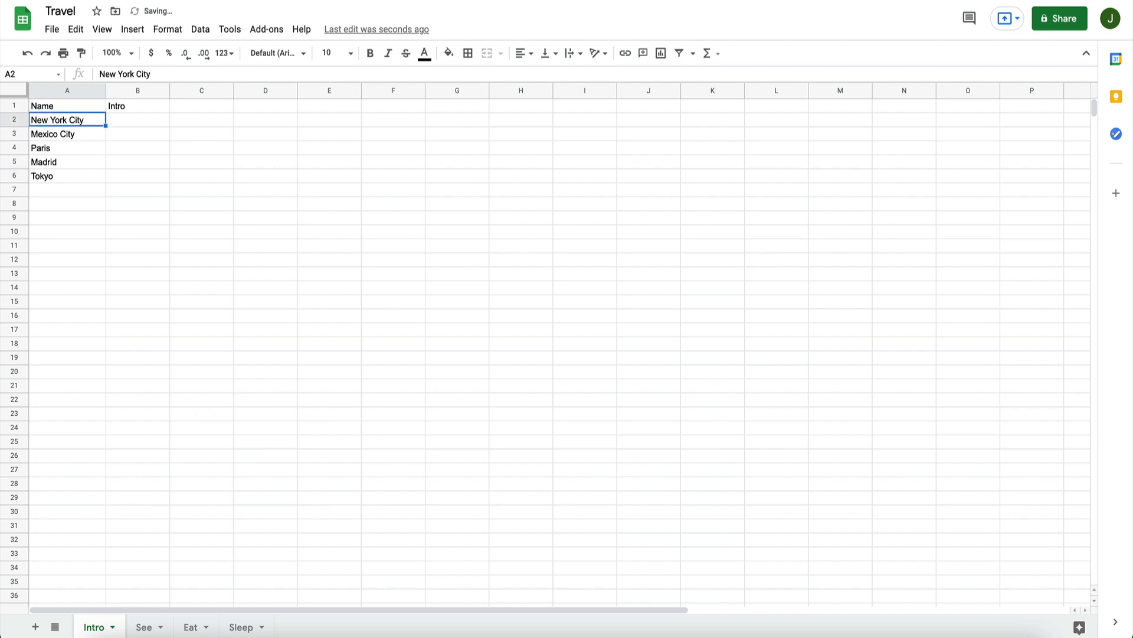
key(Right)
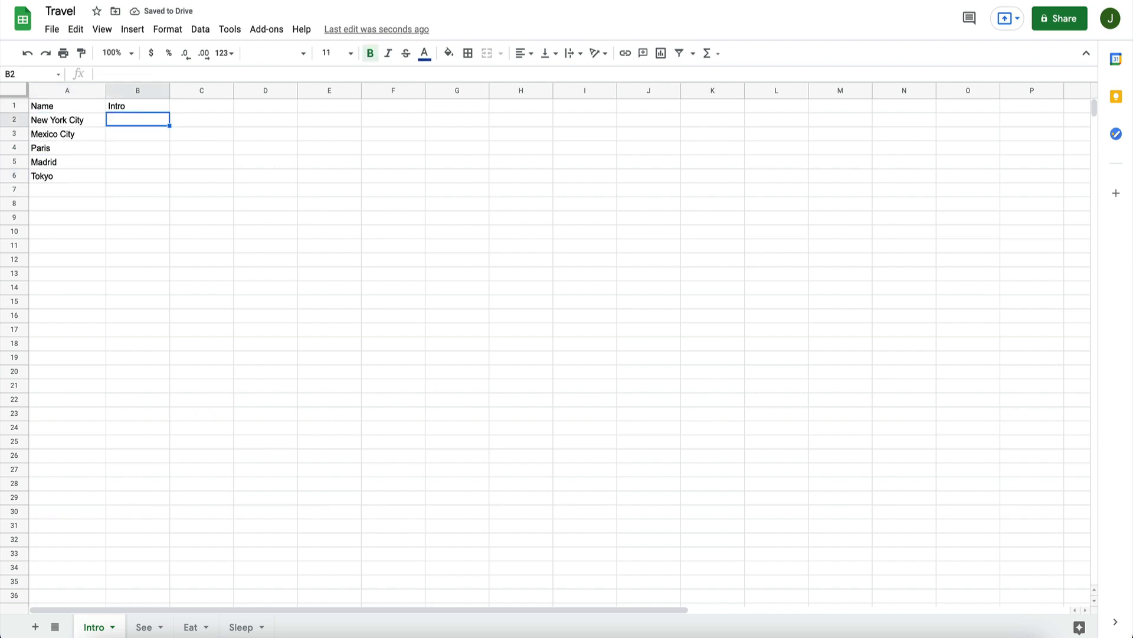
click(413, 0)
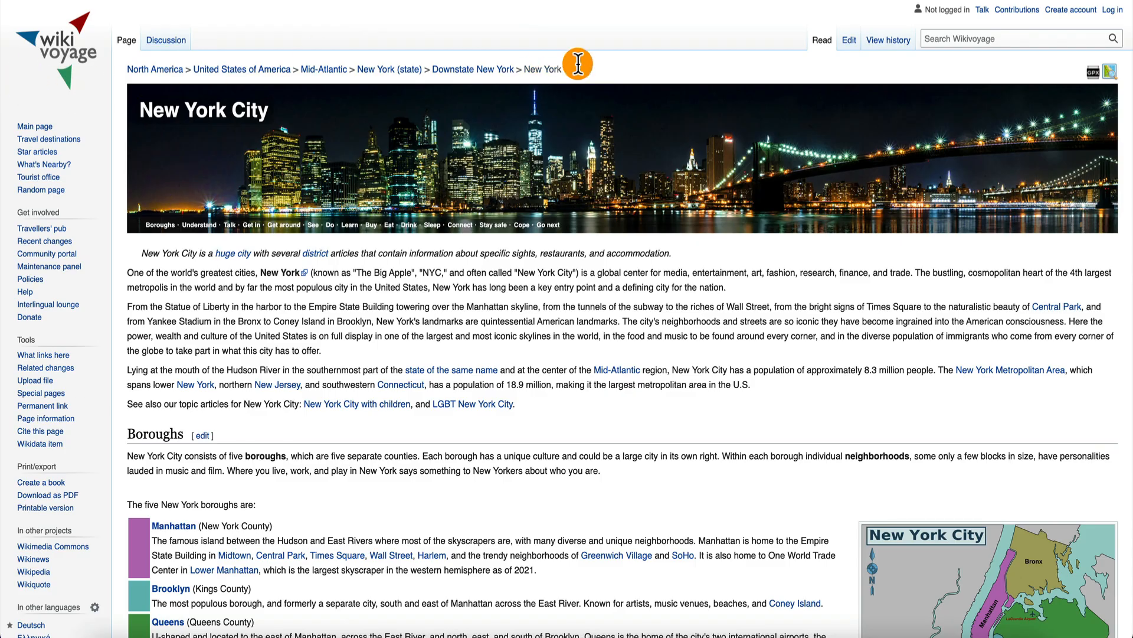
click(939, 37)
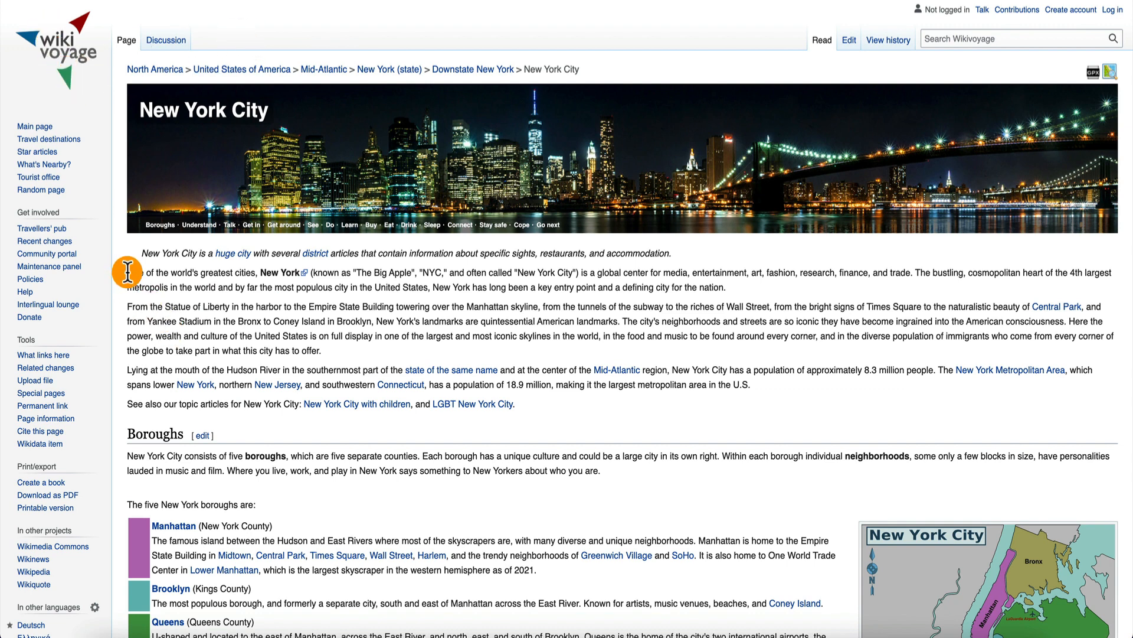
drag(127, 272, 735, 288)
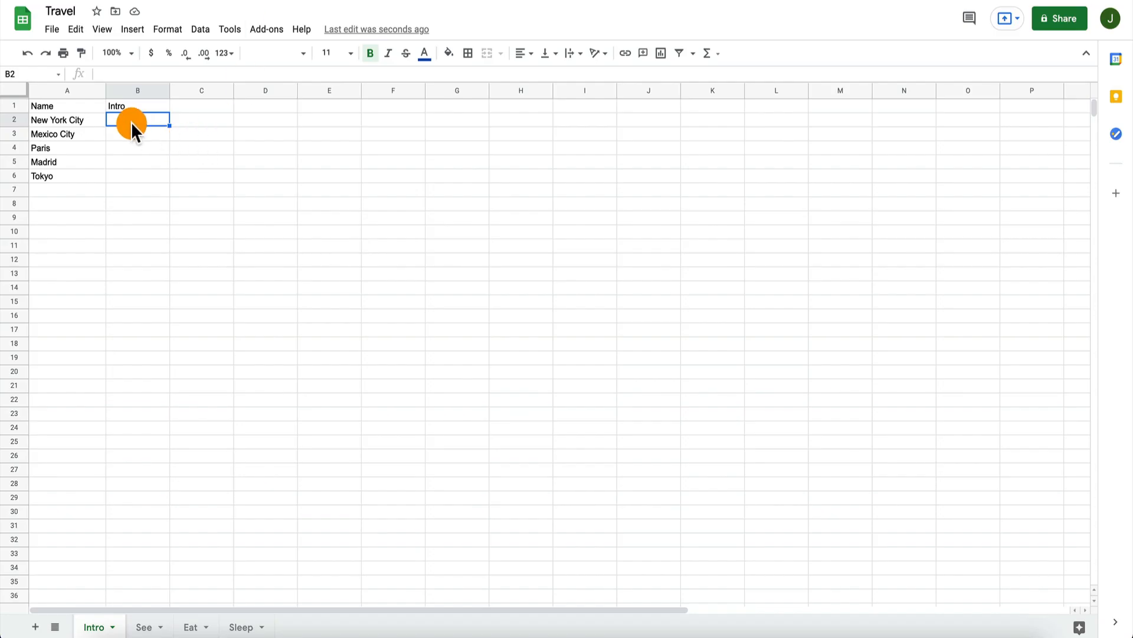
key(ctrl+v)
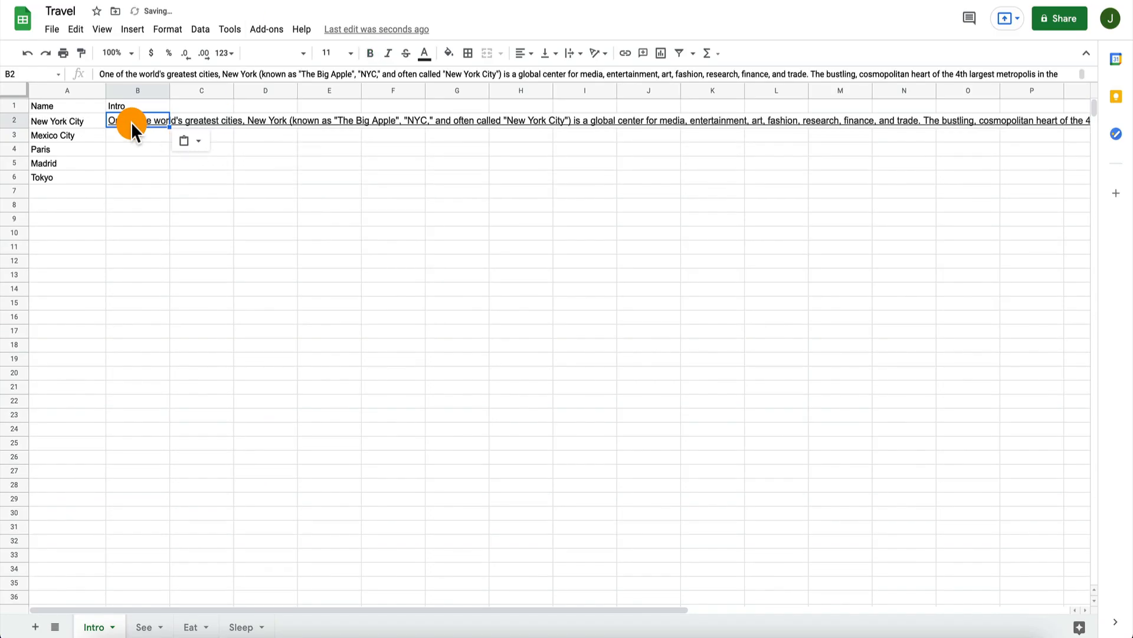
Step: Undo the underlined paste in B2, paste the New York City intro again and remove its underline
key(ctrl+z)
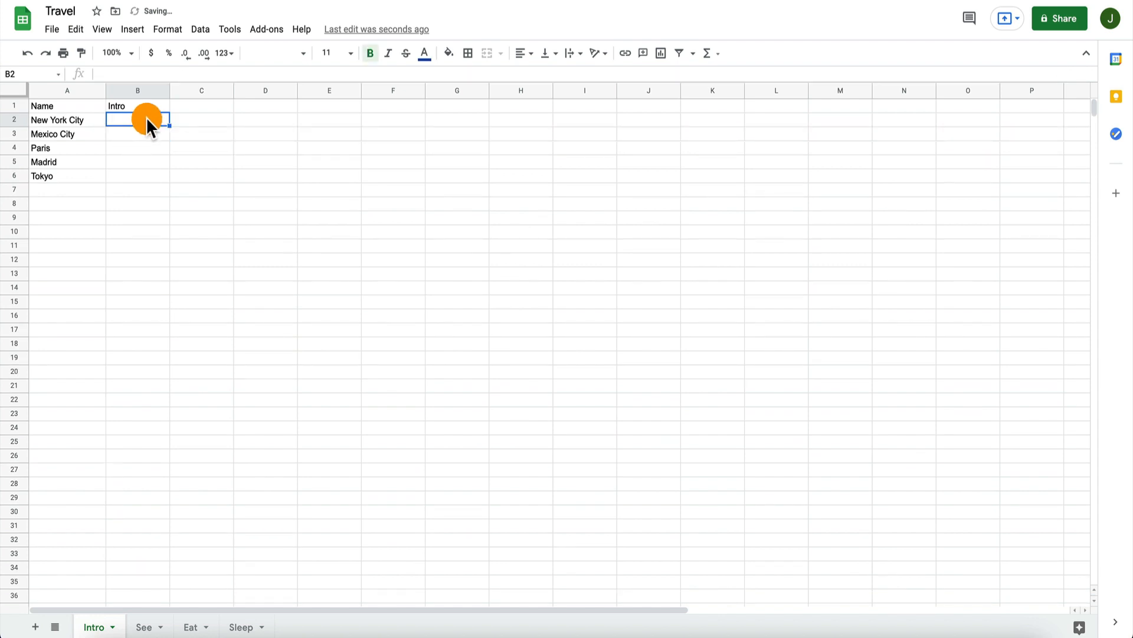
key(ctrl+v)
key(ctrl+u)
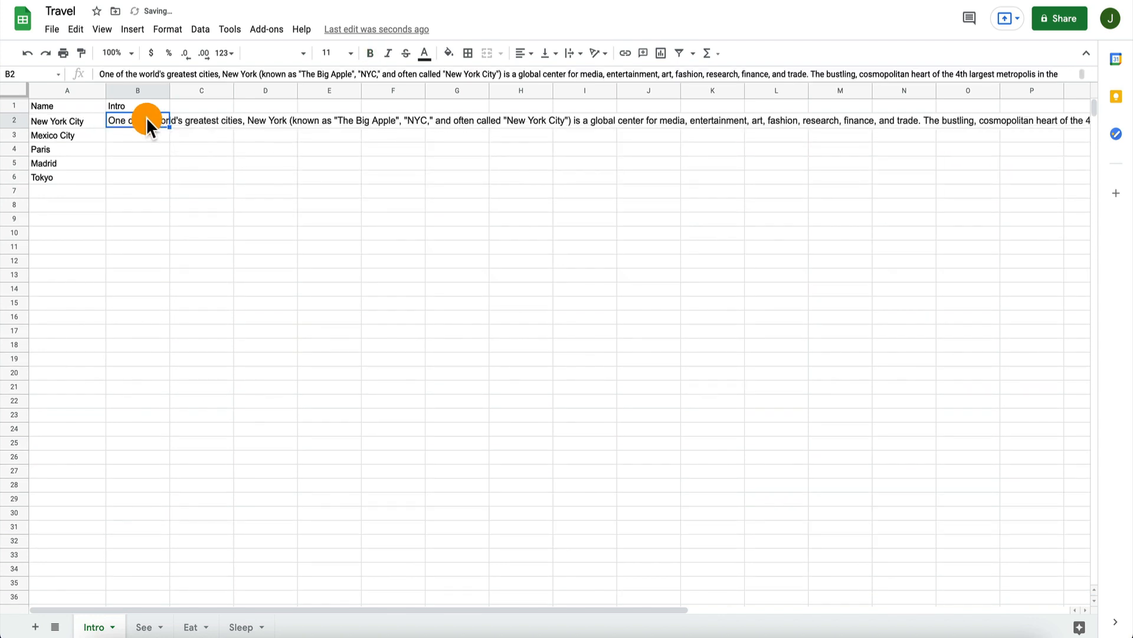
click(140, 137)
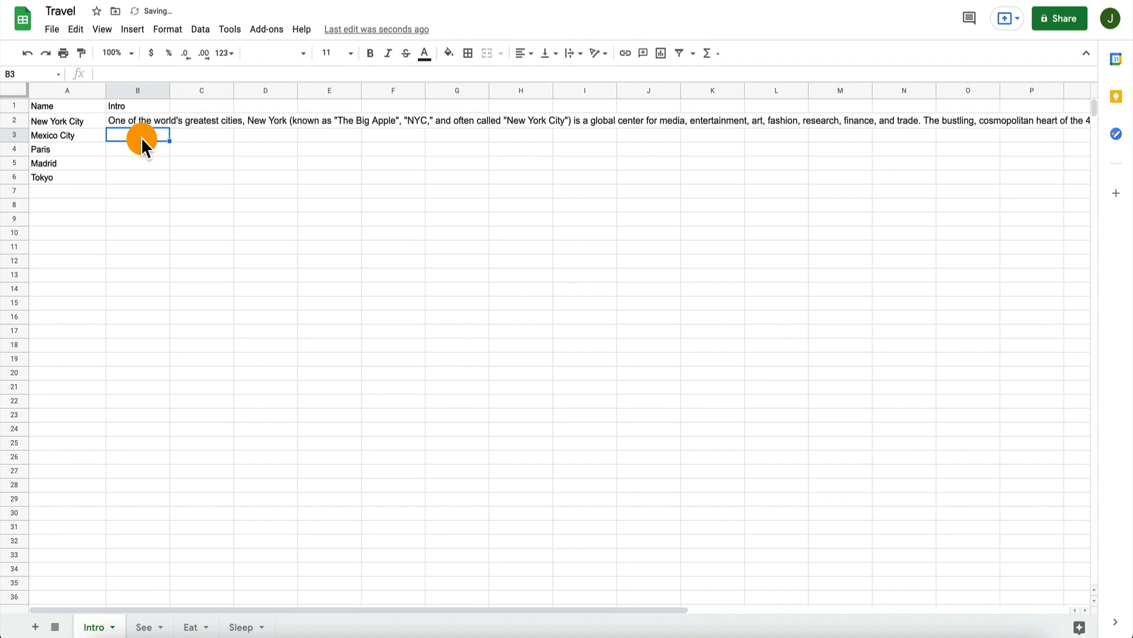
click(72, 134)
key(ctrl+c)
click(331, 0)
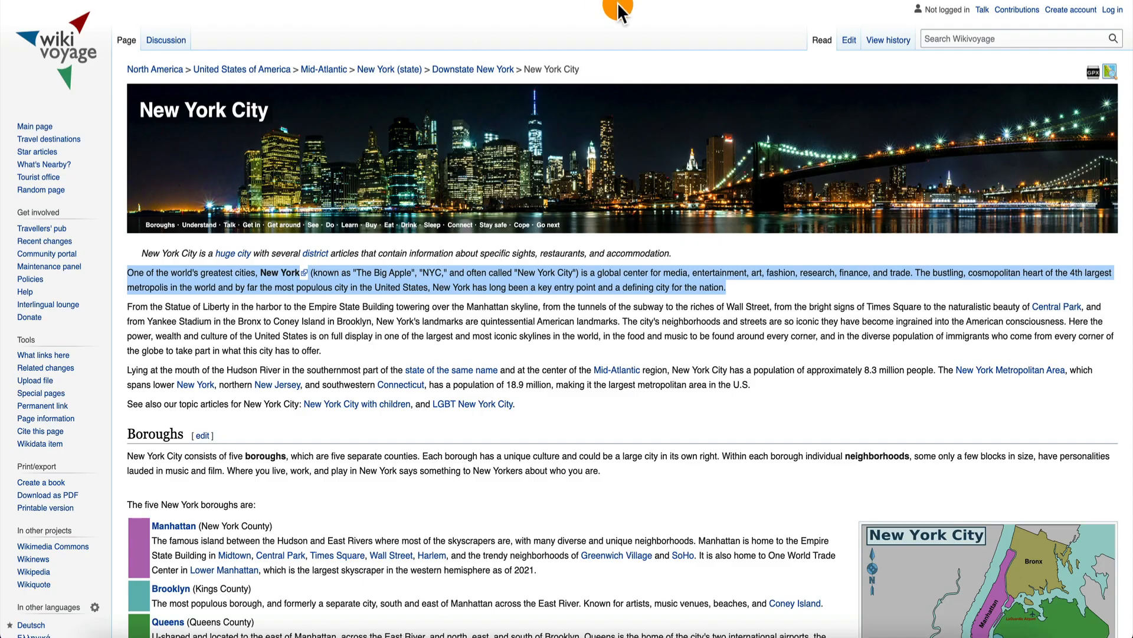
key(ctrl+Tab)
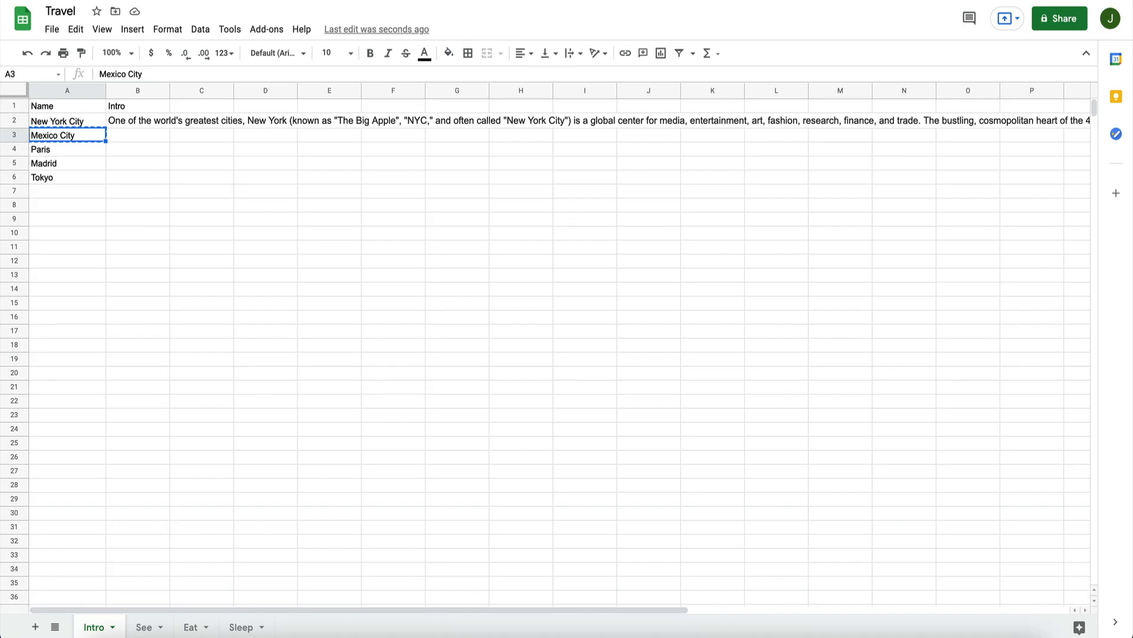
Step: Enter the intros "Mexico City is a large city" in B3 and "Paris is a very romantic city" in B4
click(147, 132)
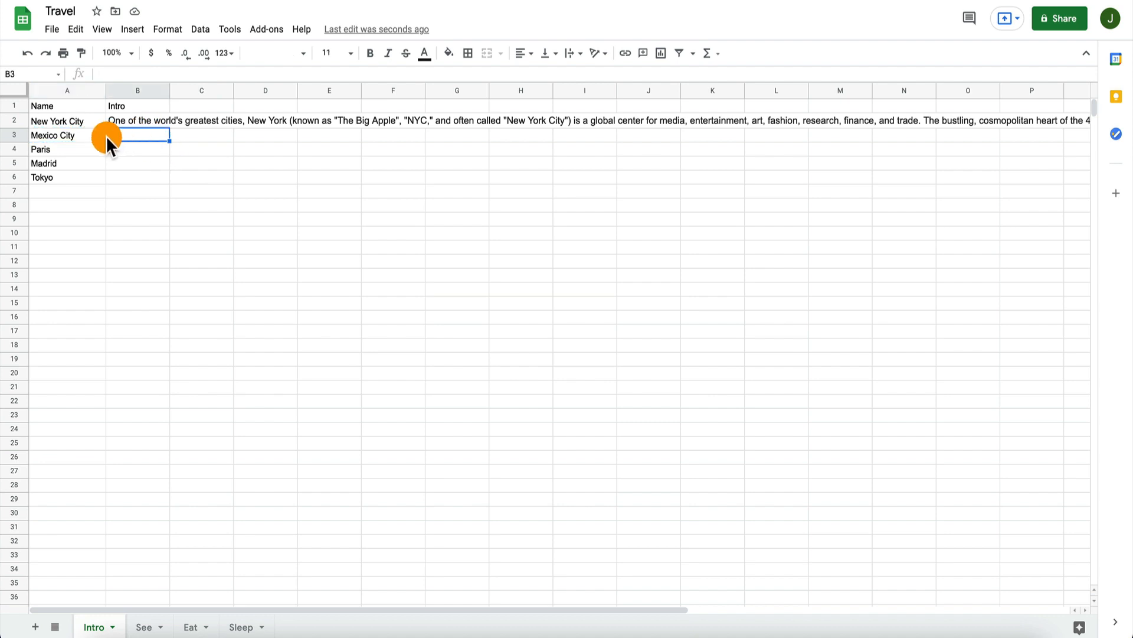
text(Mexico City is a)
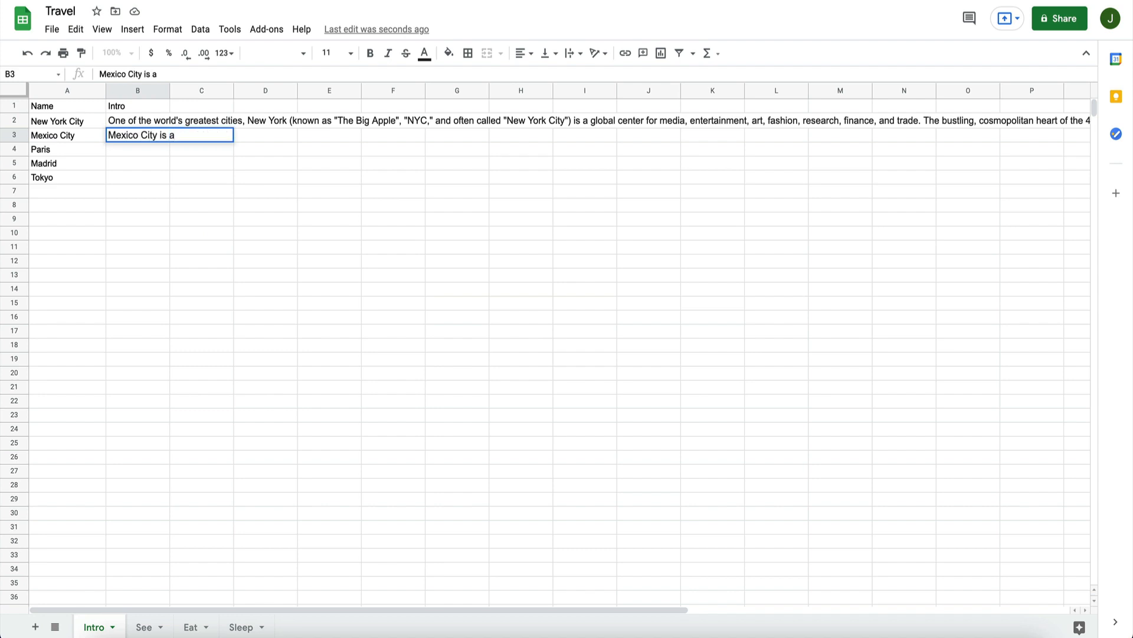
text( large city)
key(Return)
text(Paris )
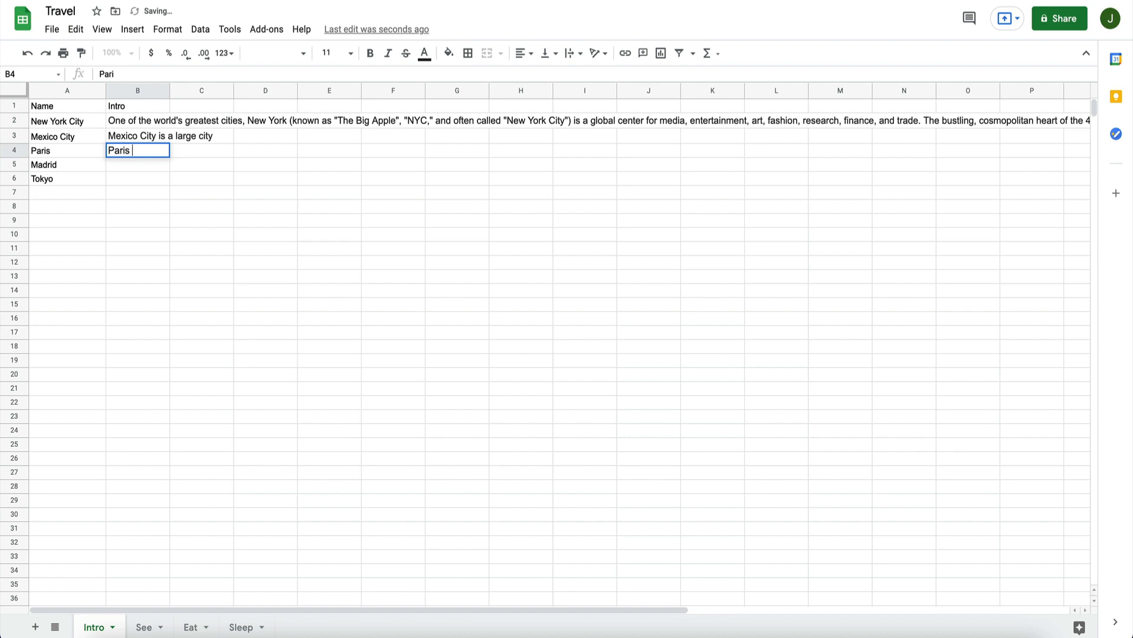
text(is a very ro)
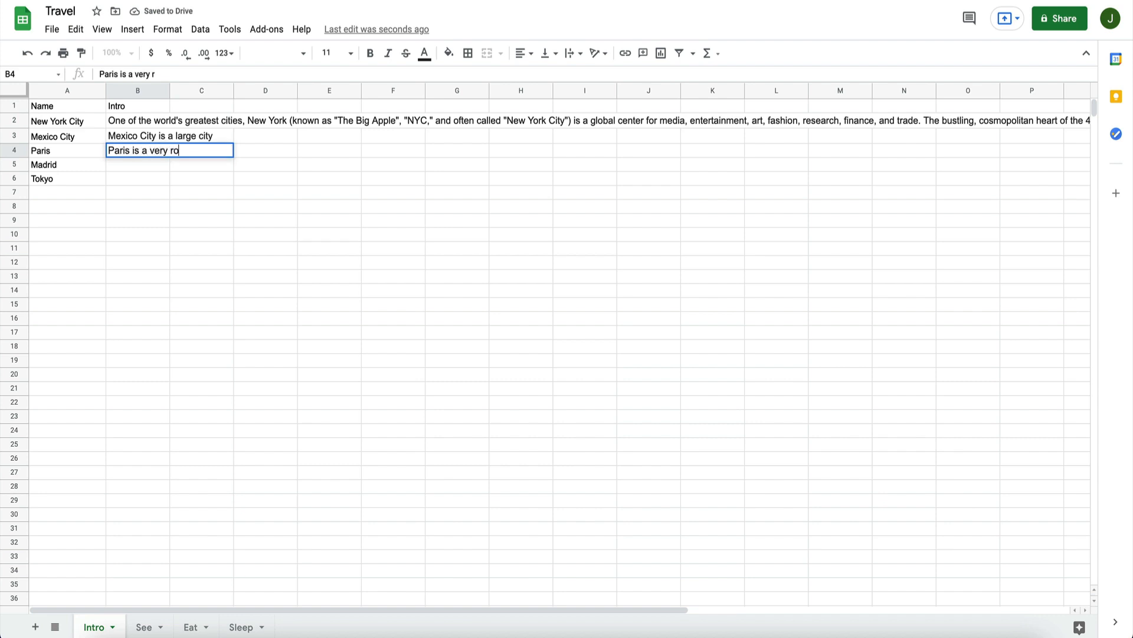
text(mantic city)
key(Return)
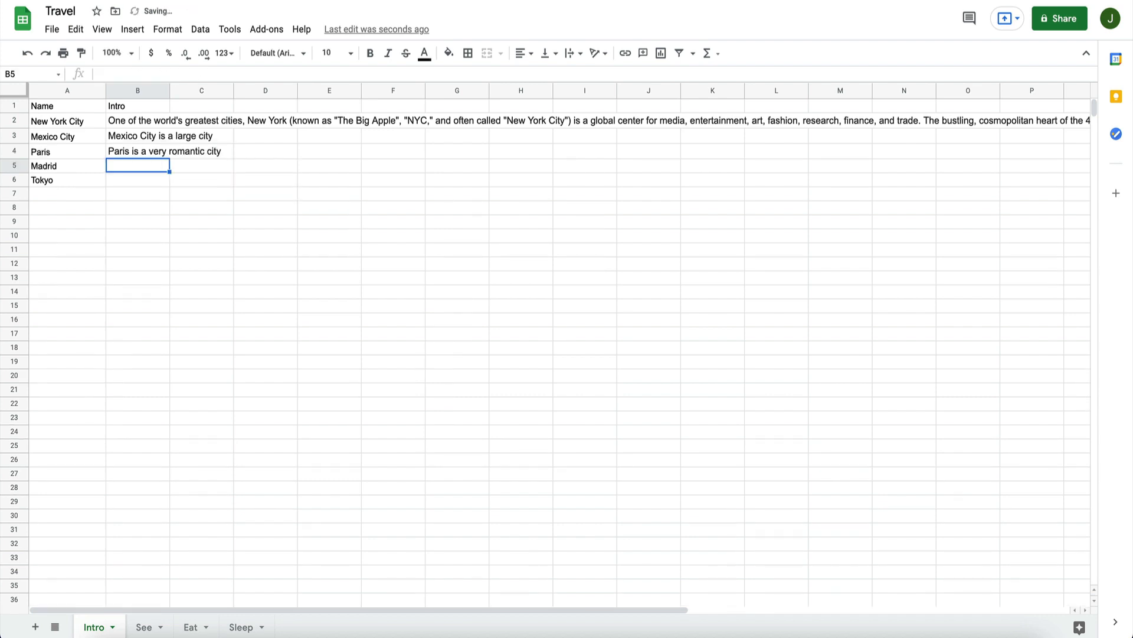
Step: Enter the intros "Madrid is the heart of Spain" in B5 and "Tokyo has great sushi restaurants" in B6
text(Madrid is the hea)
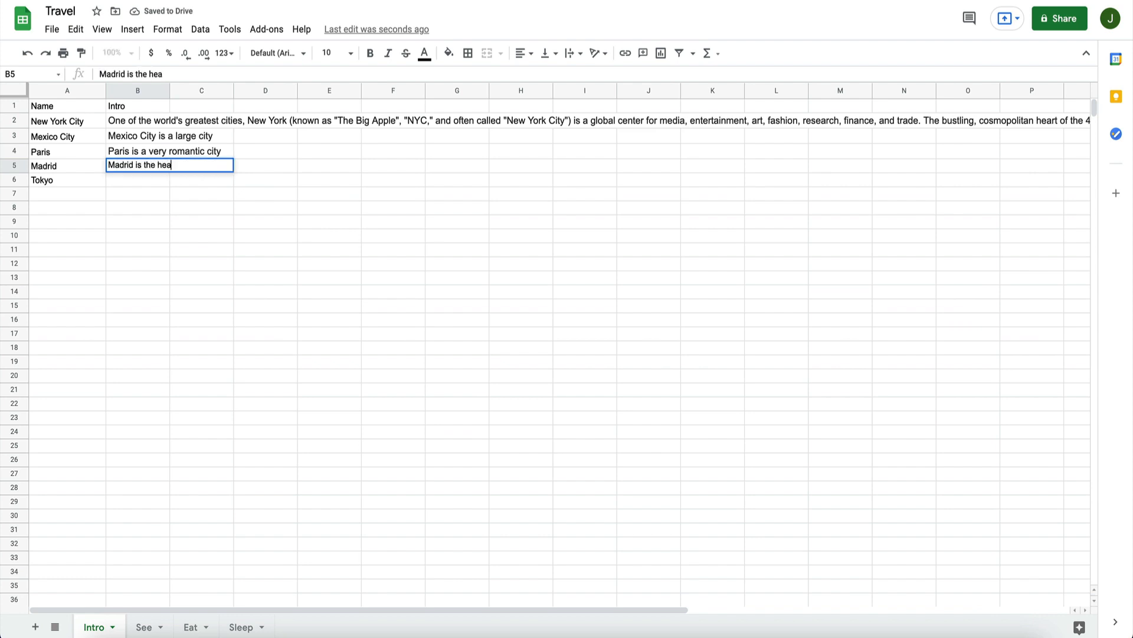
text(rt of Spain)
key(Return)
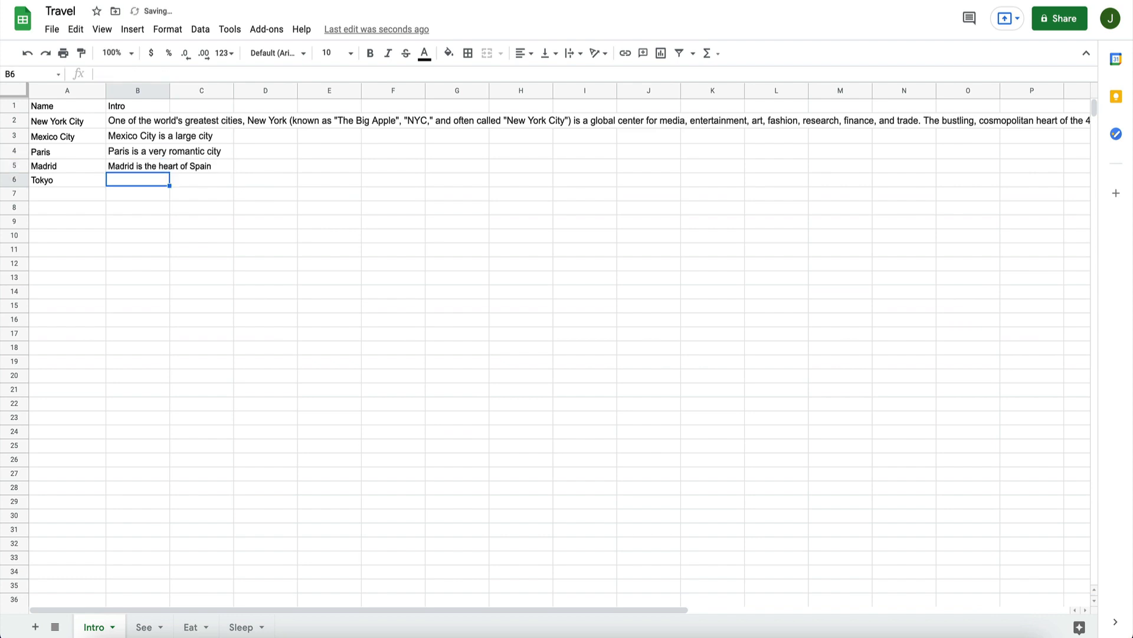
text(Tokyo has a)
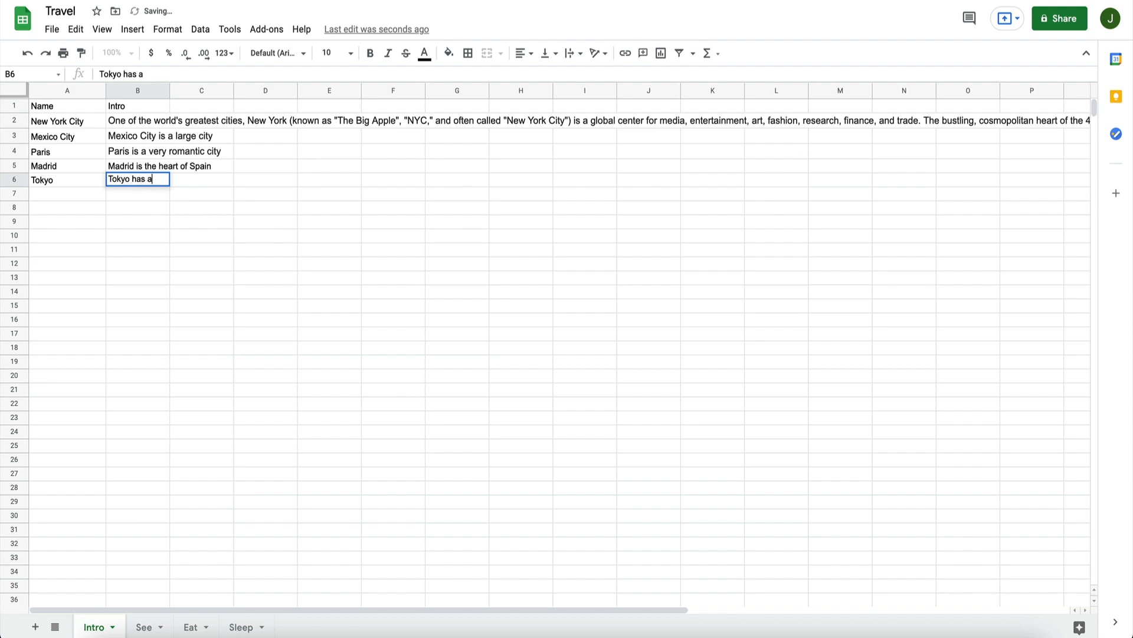
key(BackSpace)
text(great sush)
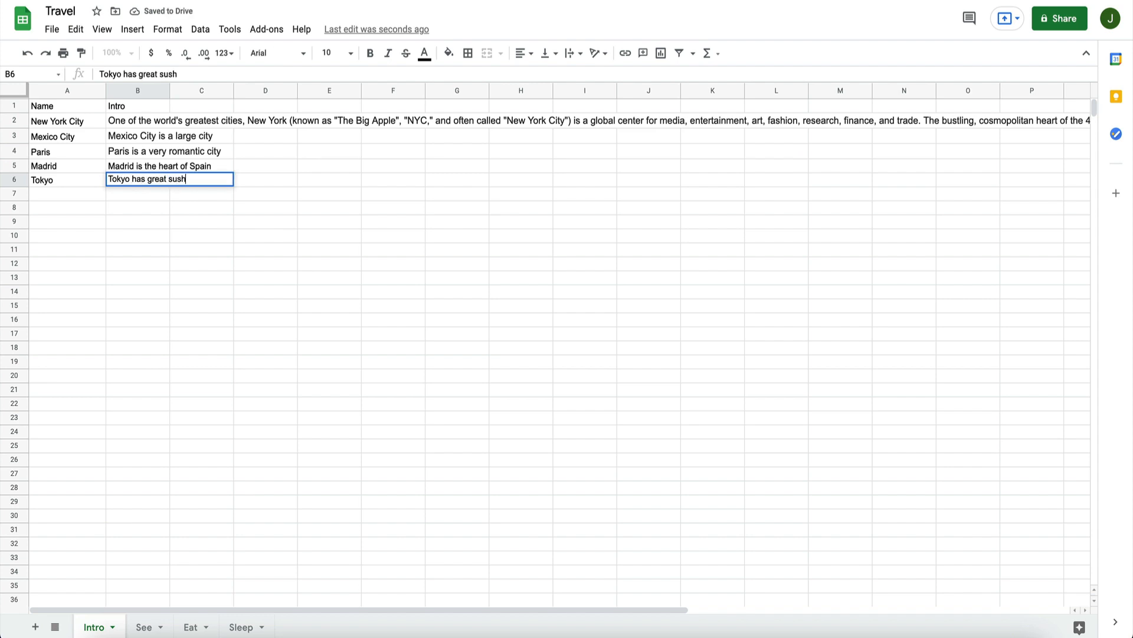
text(i restaurants)
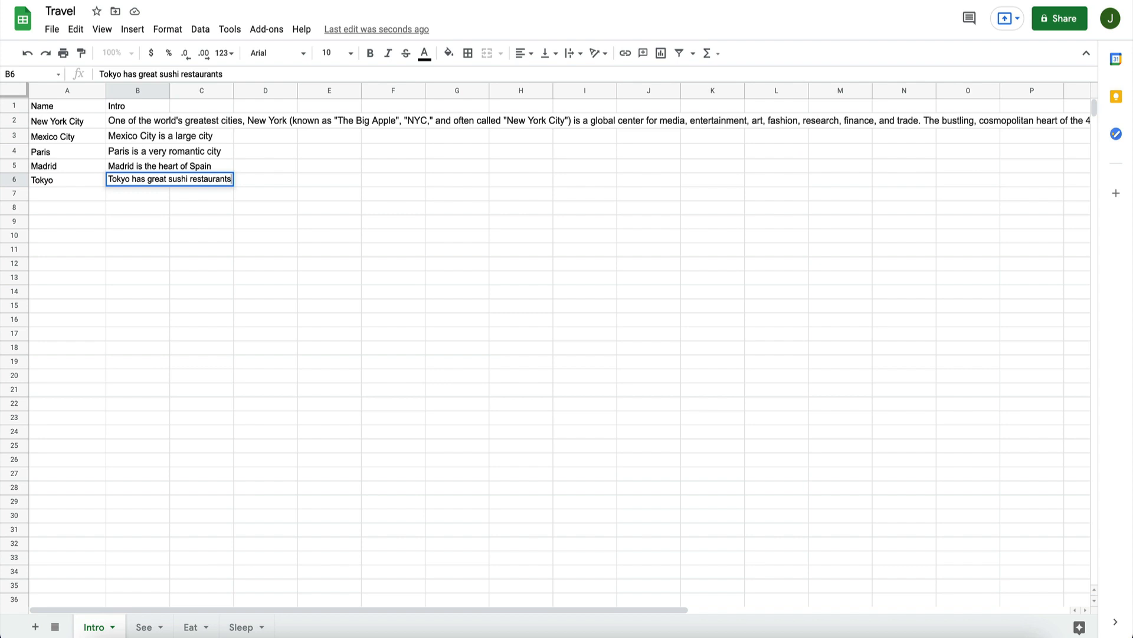
key(Return)
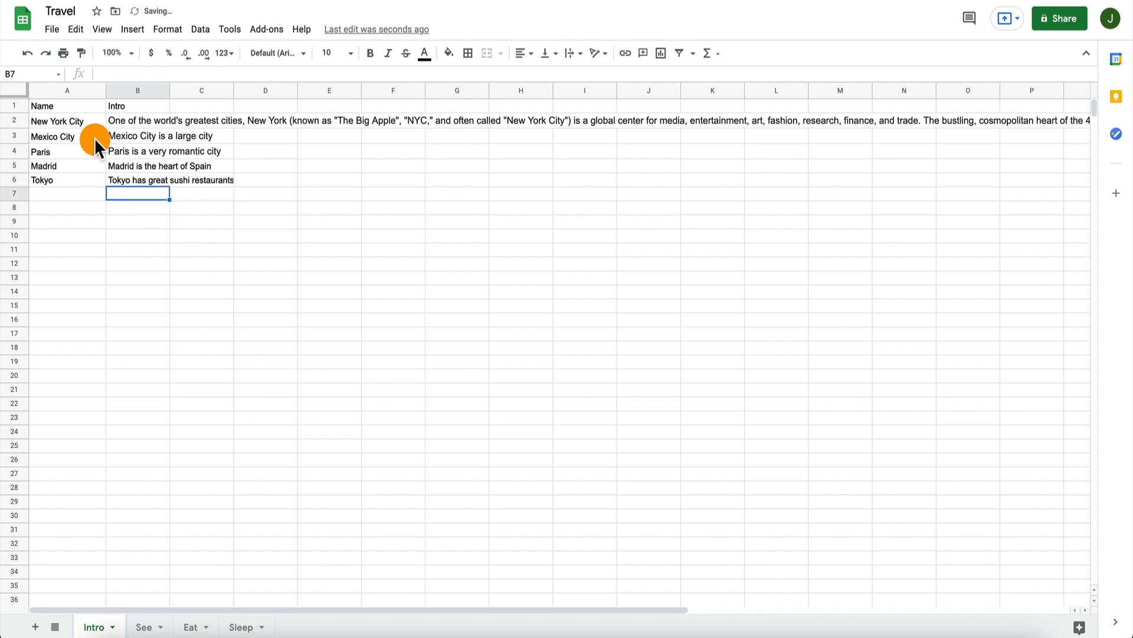
Step: Set the font size of the whole Intro table, A1:B6, to 10
click(66, 102)
key(ctrl+a)
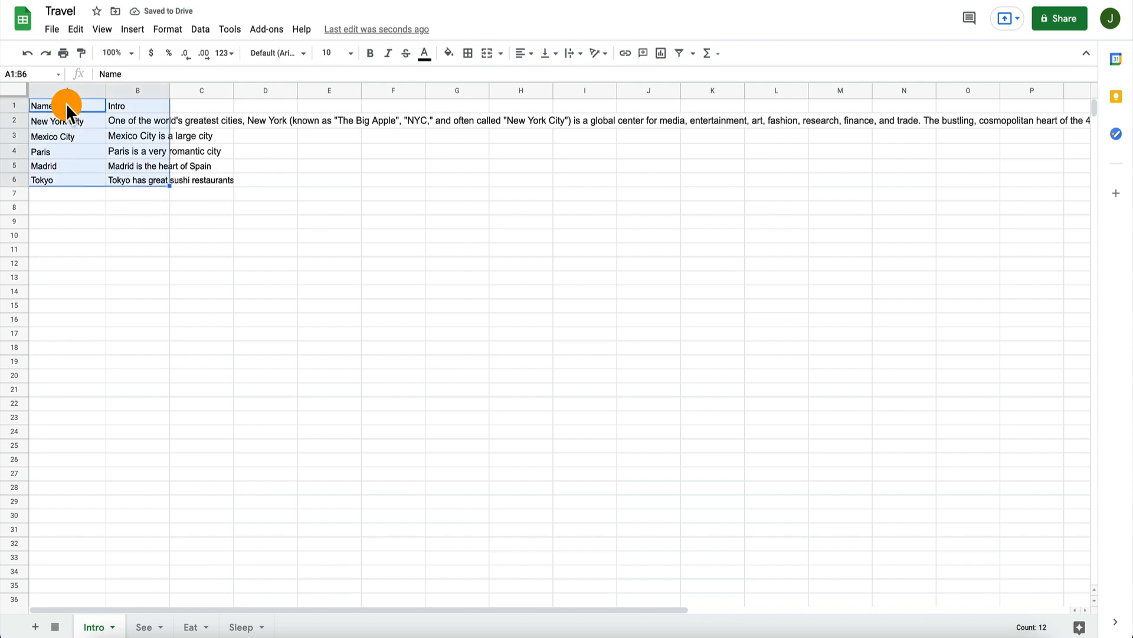
click(336, 52)
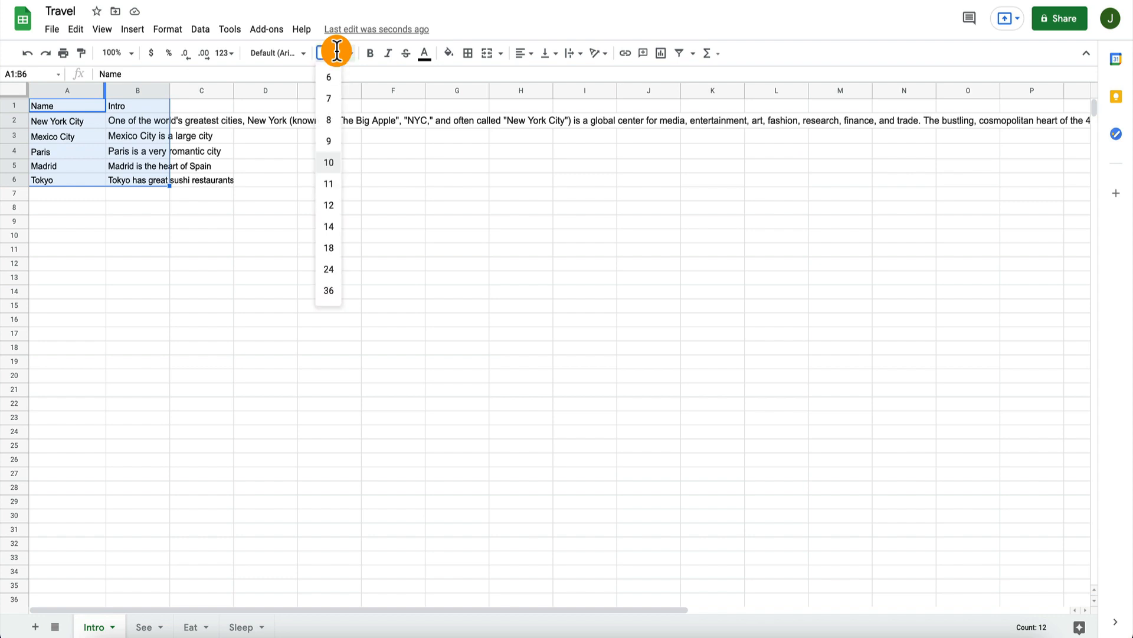
click(329, 163)
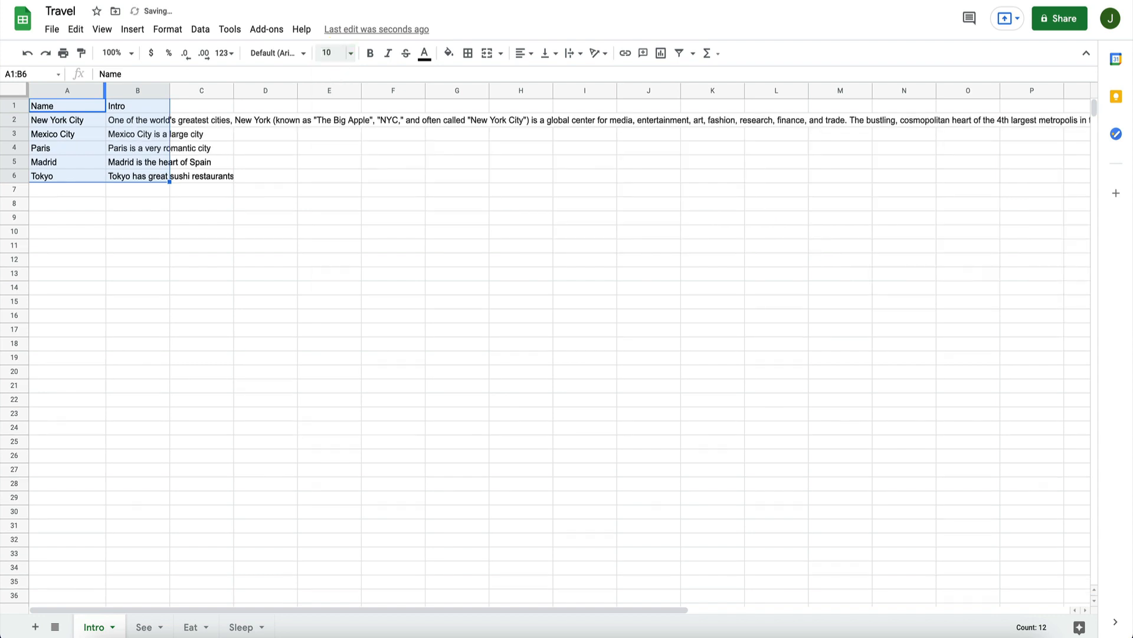
click(136, 148)
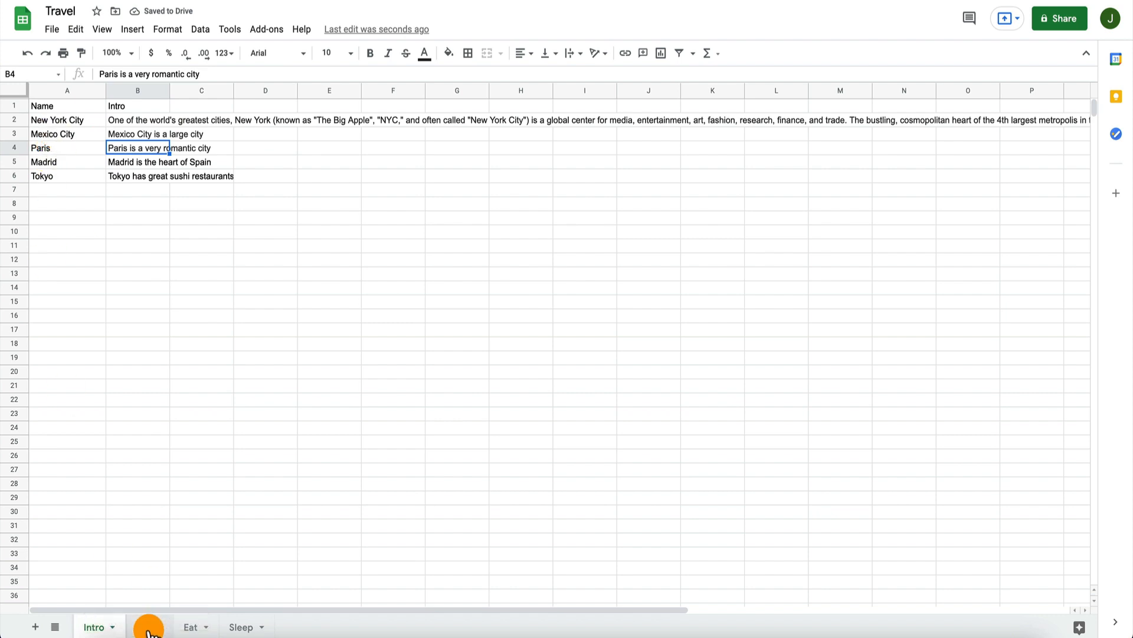
Step: Enter the headers City and Text in A1 and B1 of the See sheet
click(150, 627)
click(66, 106)
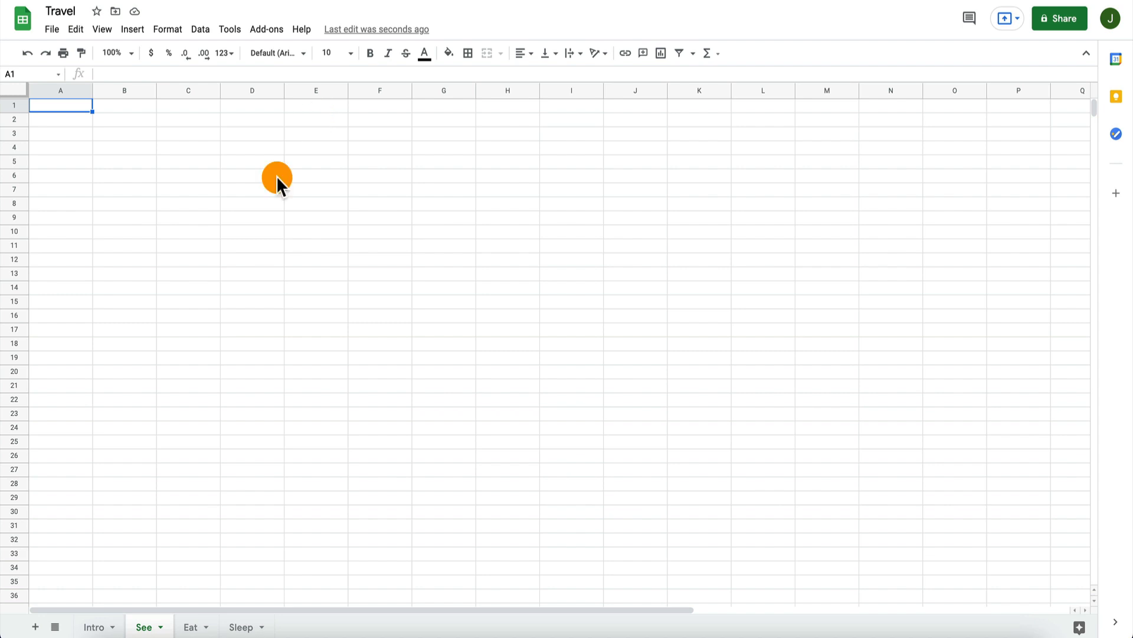
click(98, 626)
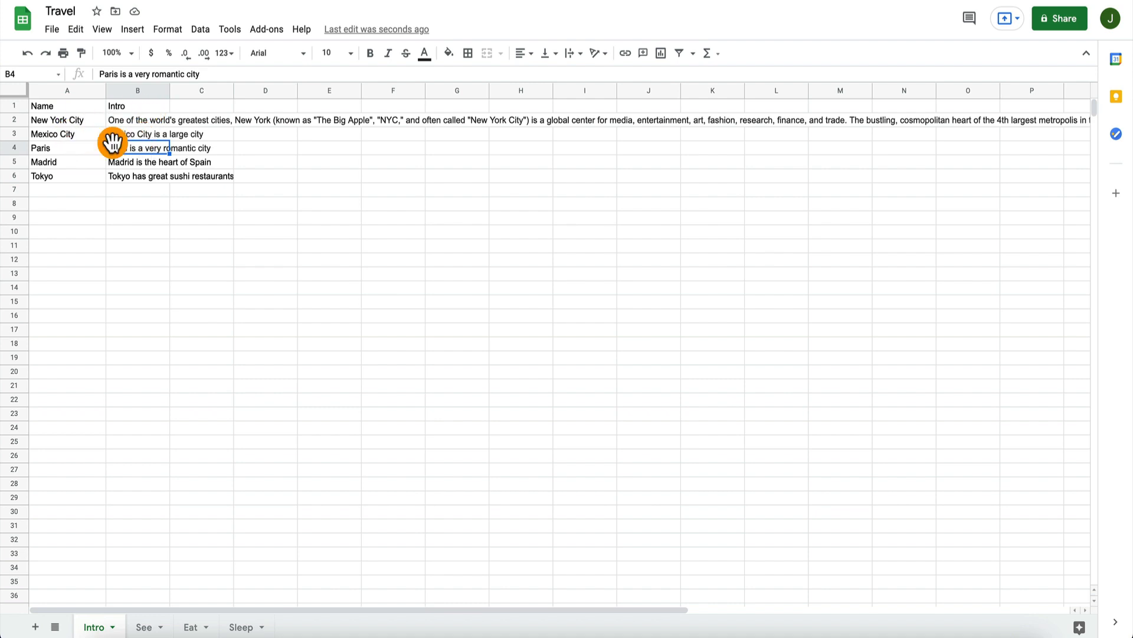
click(150, 626)
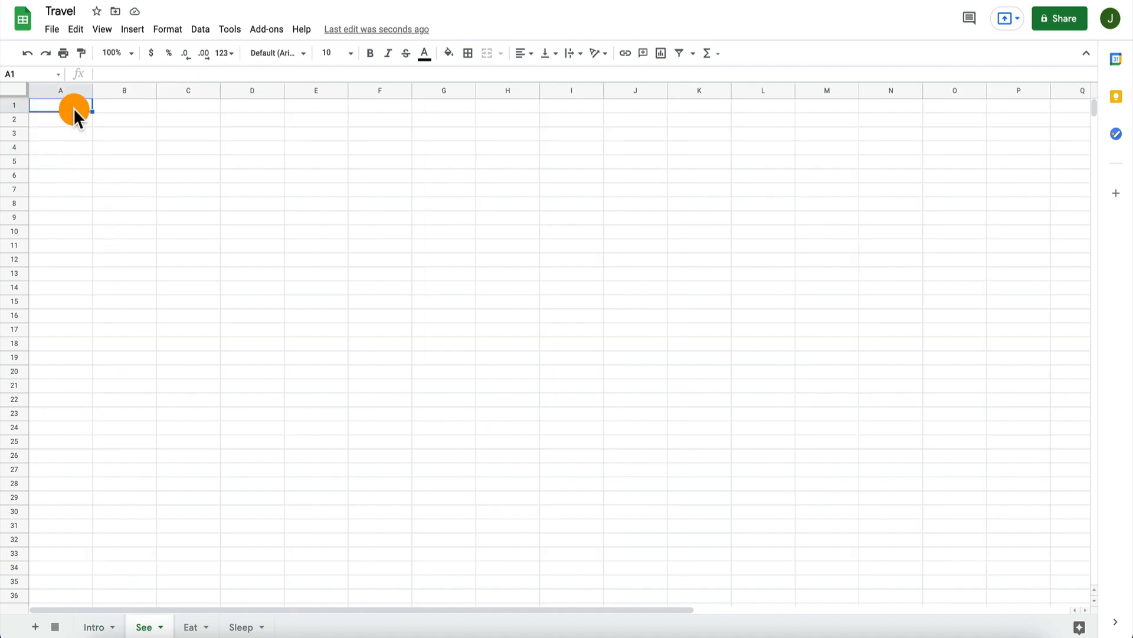
key(Return)
text(City)
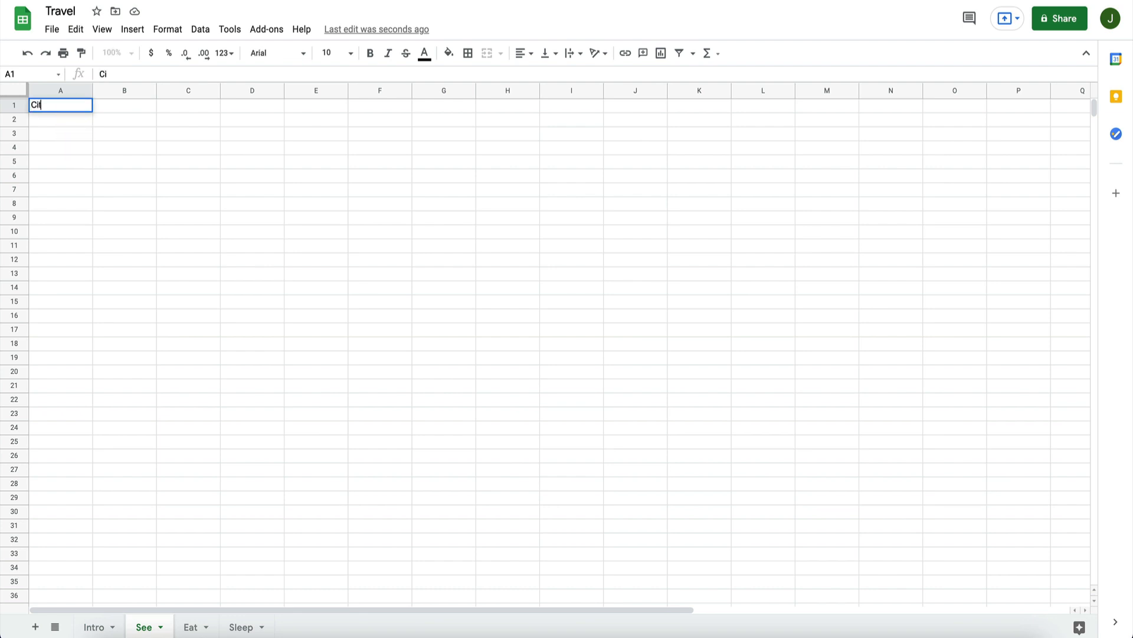
key(Return)
key(Up)
key(Right)
text(Text)
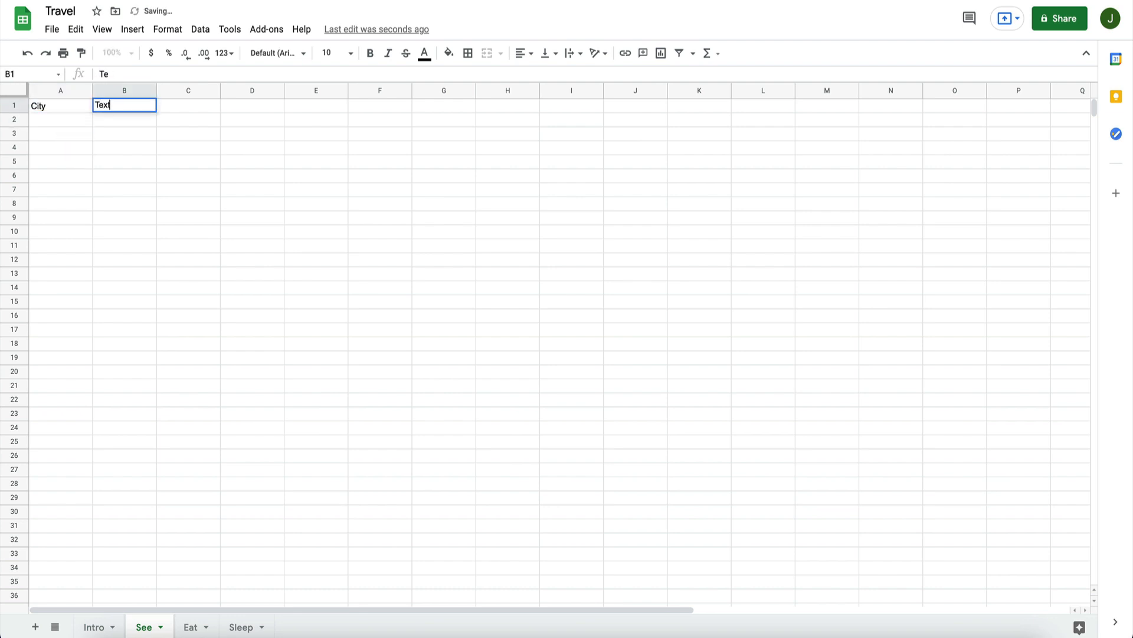
key(Return)
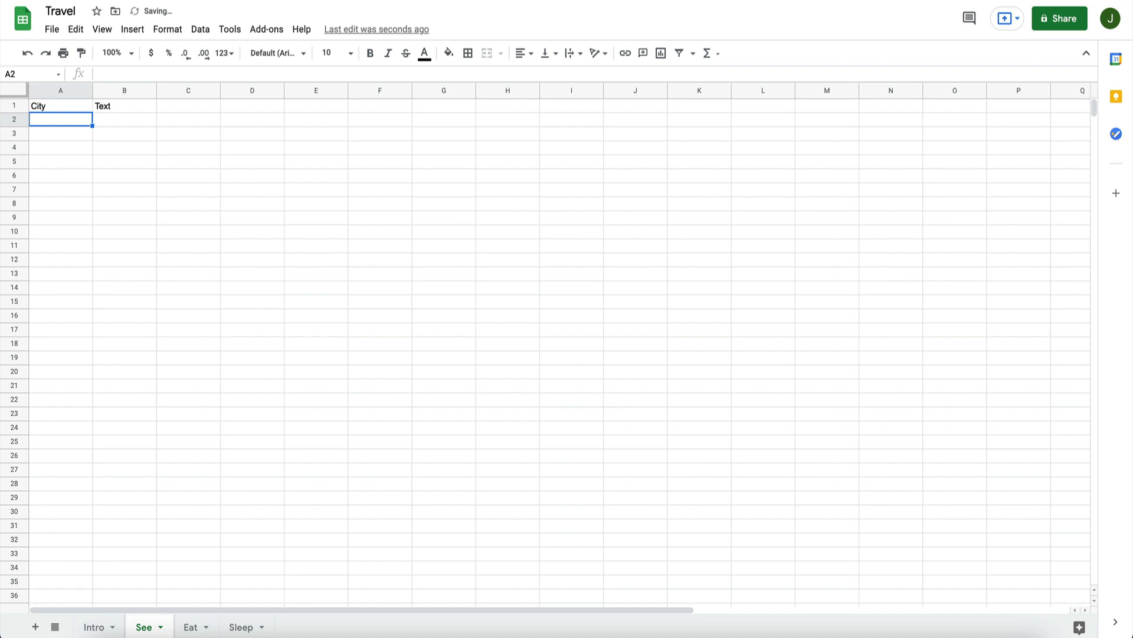
Step: Copy the city names from A2:A6 of the Intro sheet
click(94, 626)
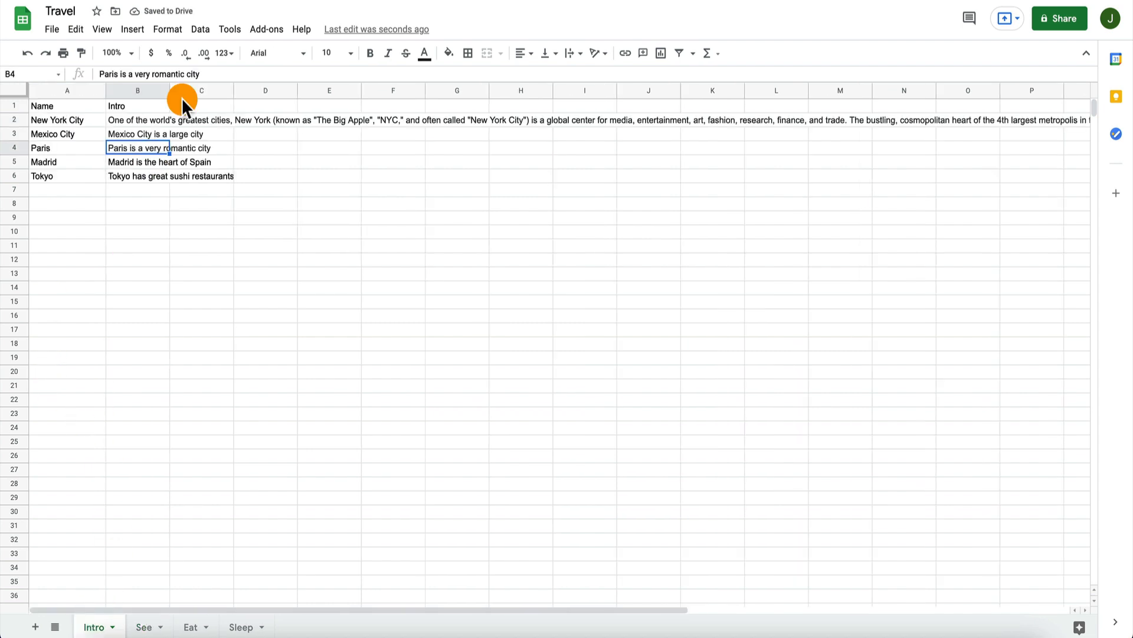
key(Up)
key(Up)
key(Left)
key(shift+Down)
key(shift+Down)
key(shift+Down)
key(shift+Down)
key(ctrl+c)
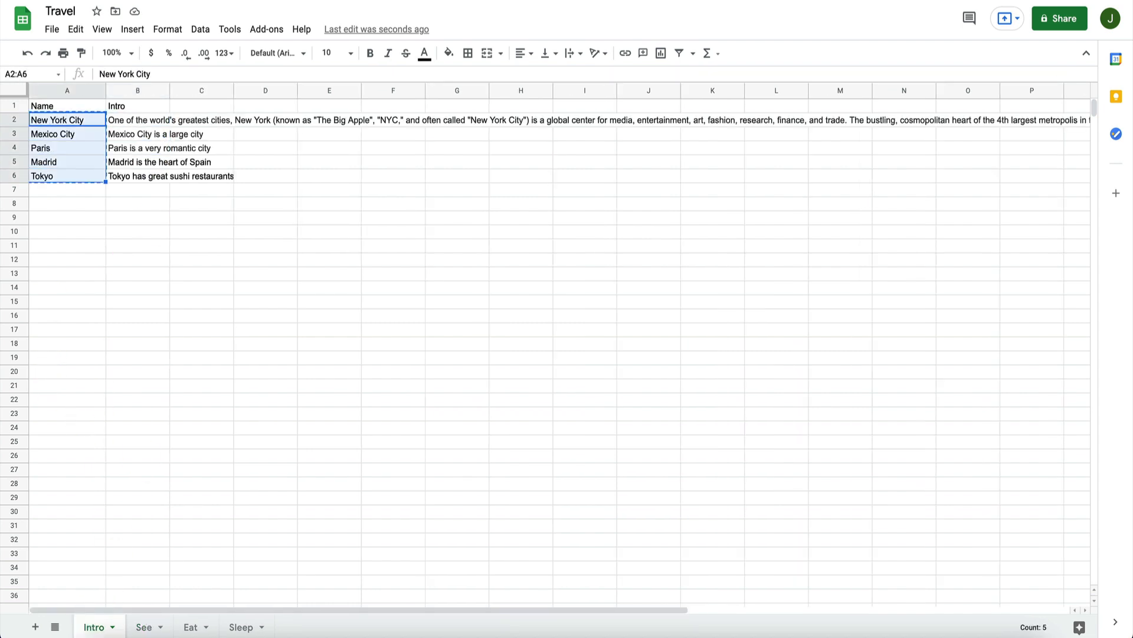
Step: Enter the headers City and Text in A1 and B1 of the Eat sheet
click(196, 627)
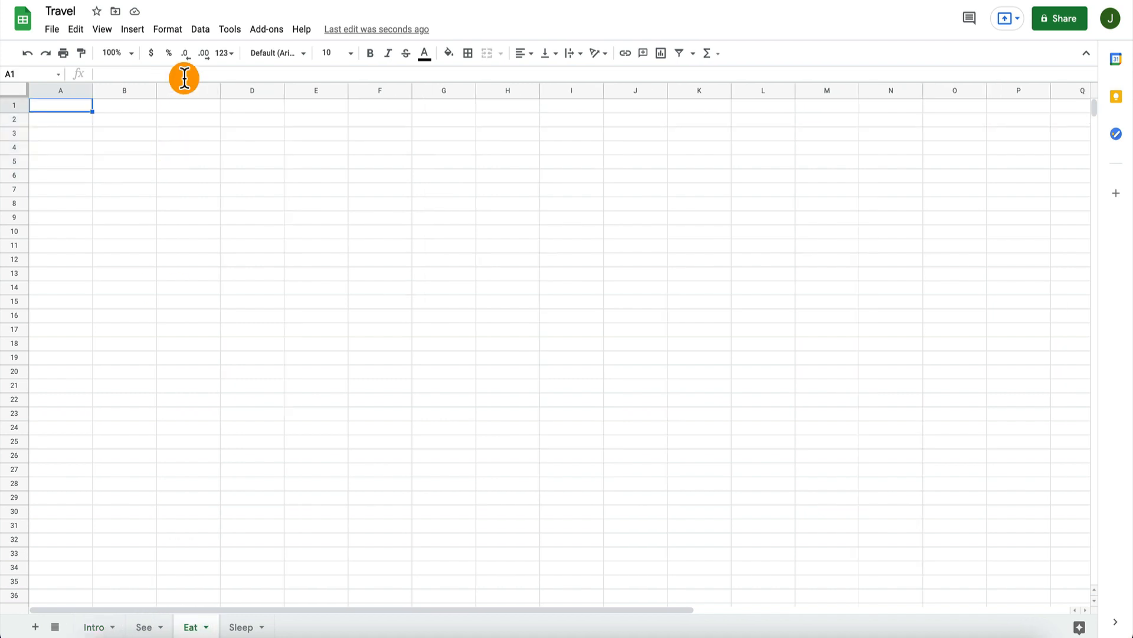
text(City)
key(Tab)
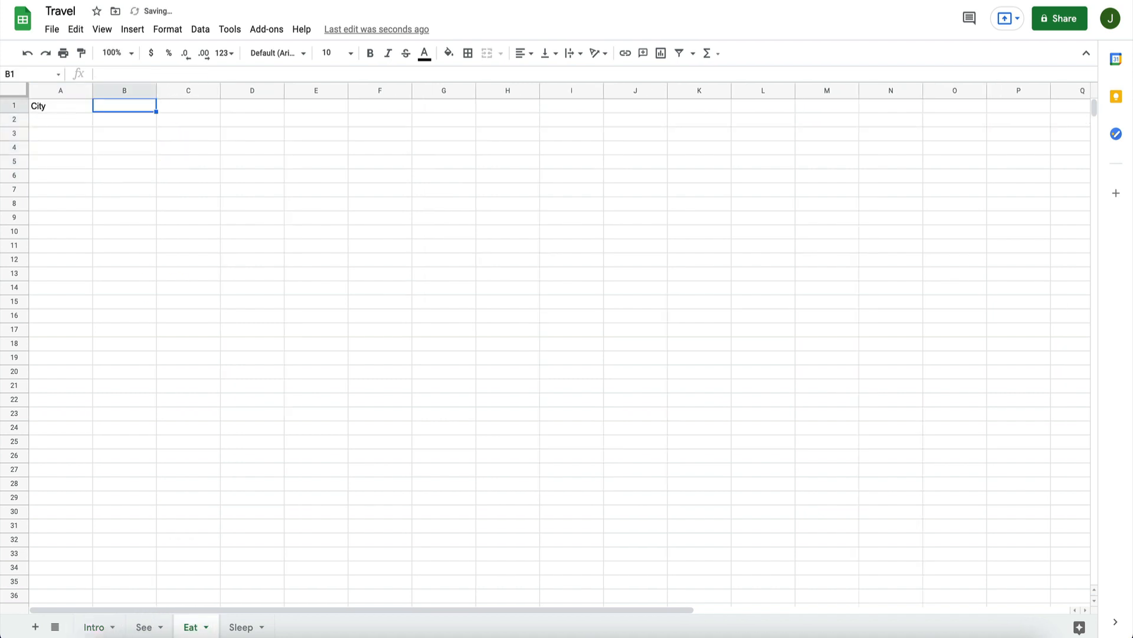
text(Text)
key(Return)
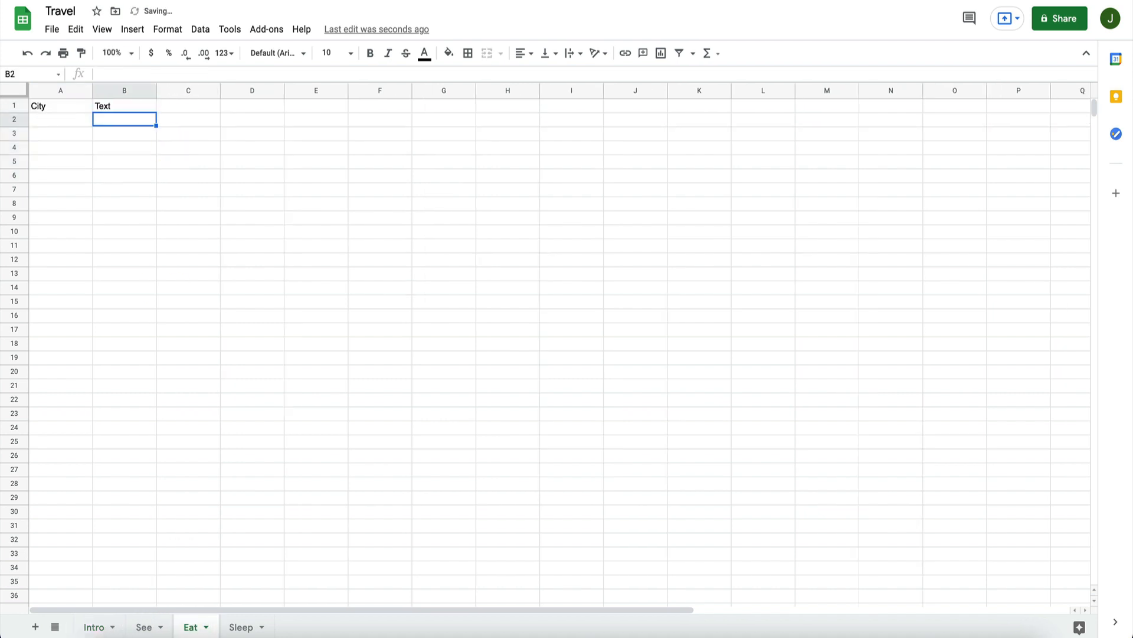
Step: Enter the headers City and Text in A1 and B1 of the Sleep sheet
click(239, 626)
text(City T)
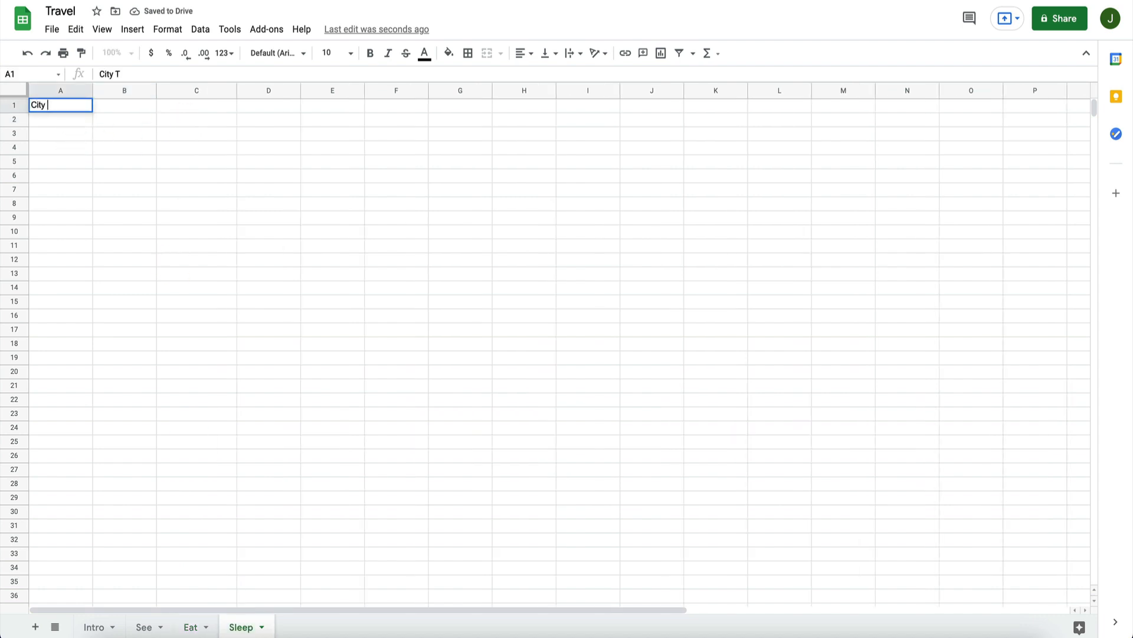
key(BackSpace)
key(Return)
key(Right)
key(Up)
text(Text)
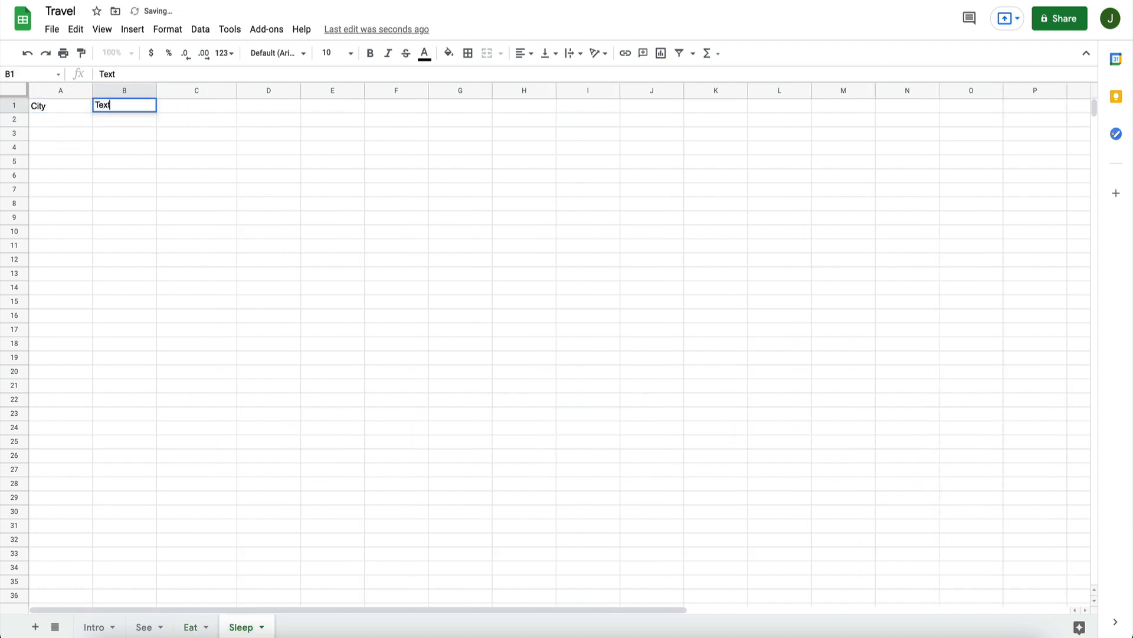
key(Return)
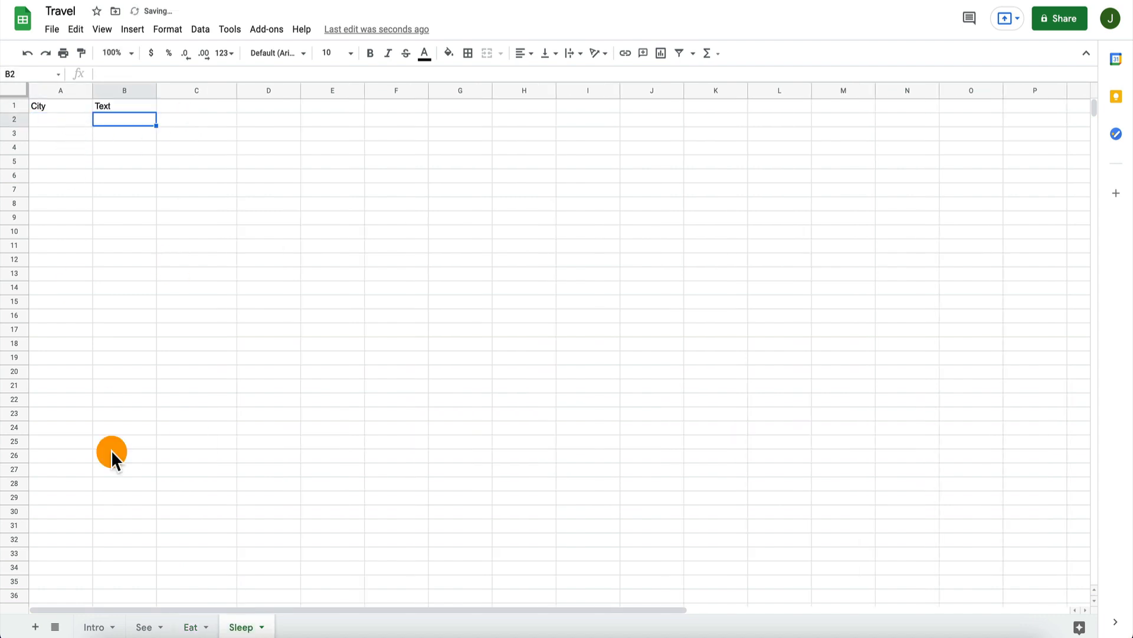
Step: Paste the copied city names into the City column of the See sheet, starting at A2
click(145, 626)
key(ctrl+v)
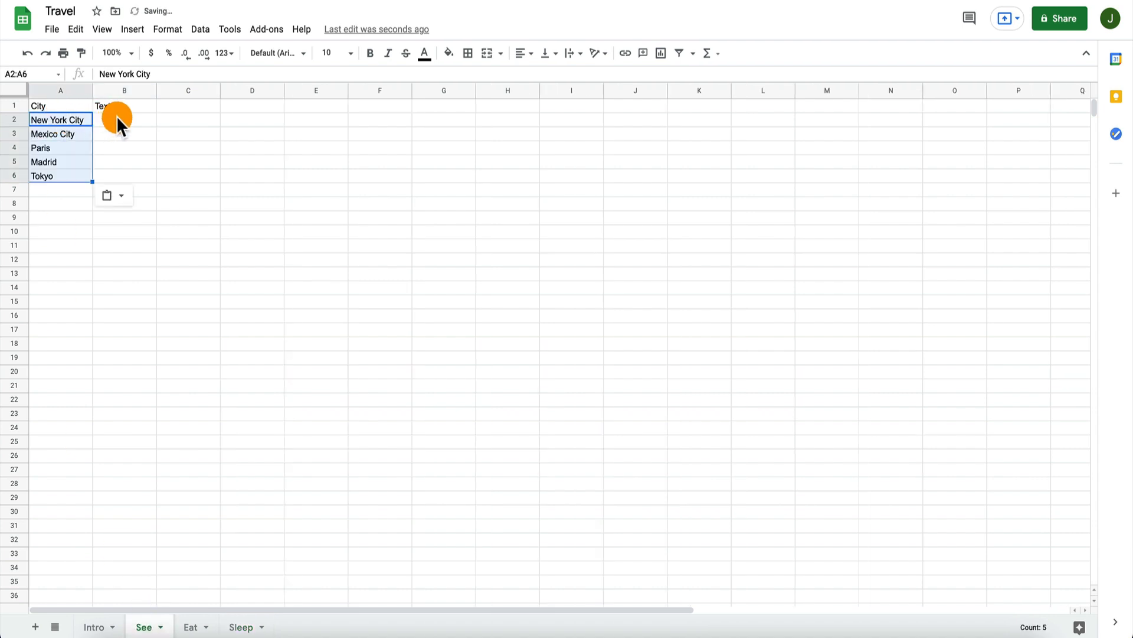
Step: Enter Statue of Liberty in B2 as the text for New York City
click(116, 115)
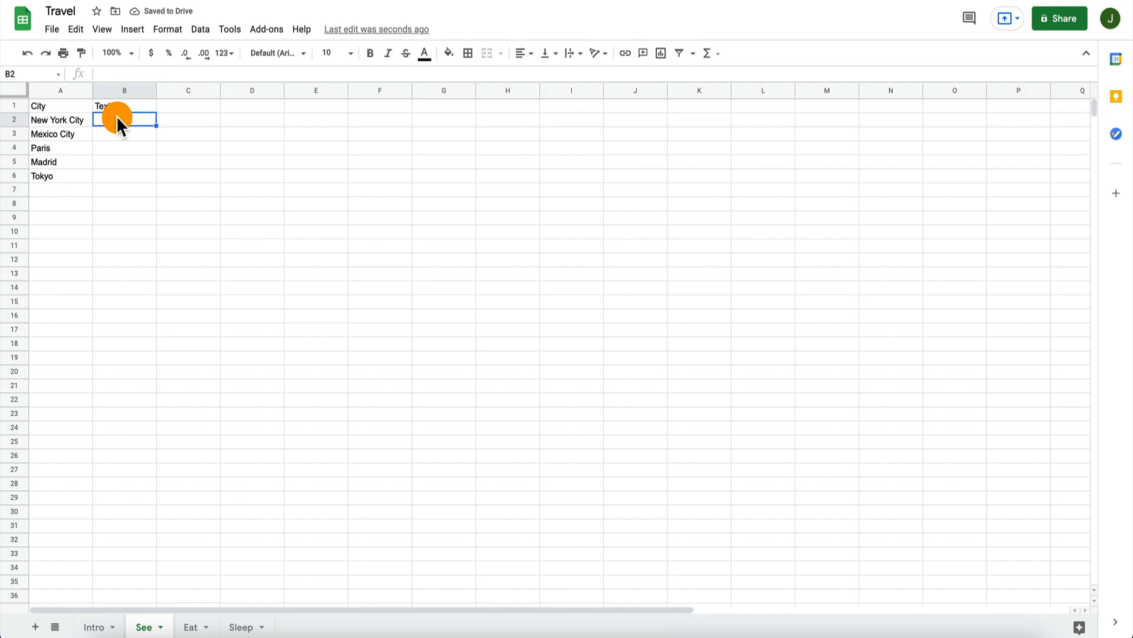
text(Statue of L)
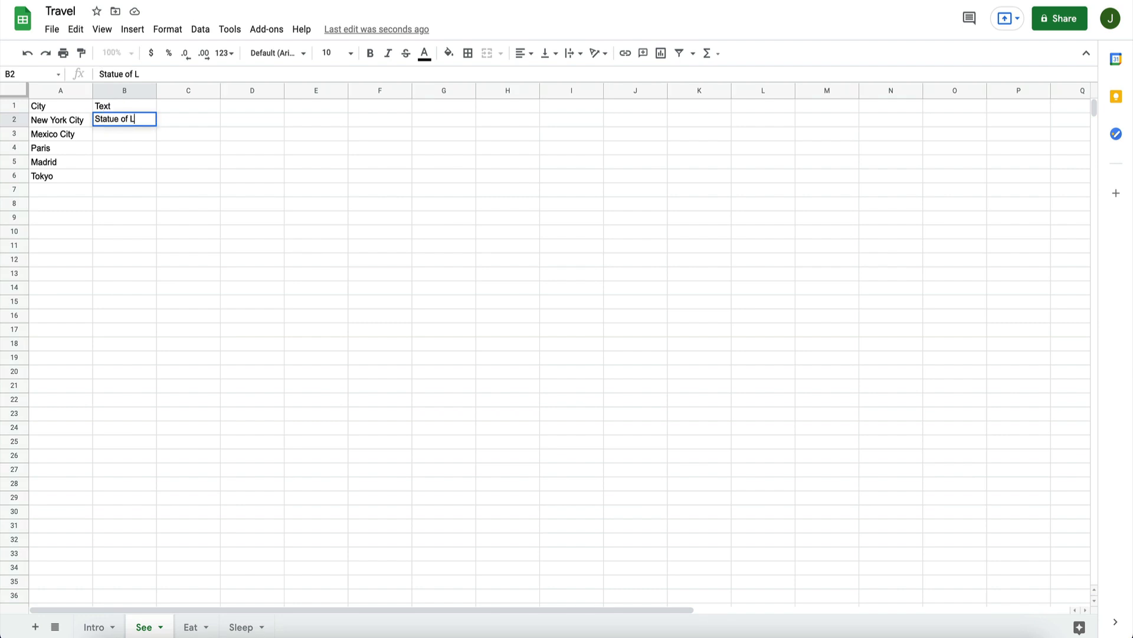
text(iberty)
key(Return)
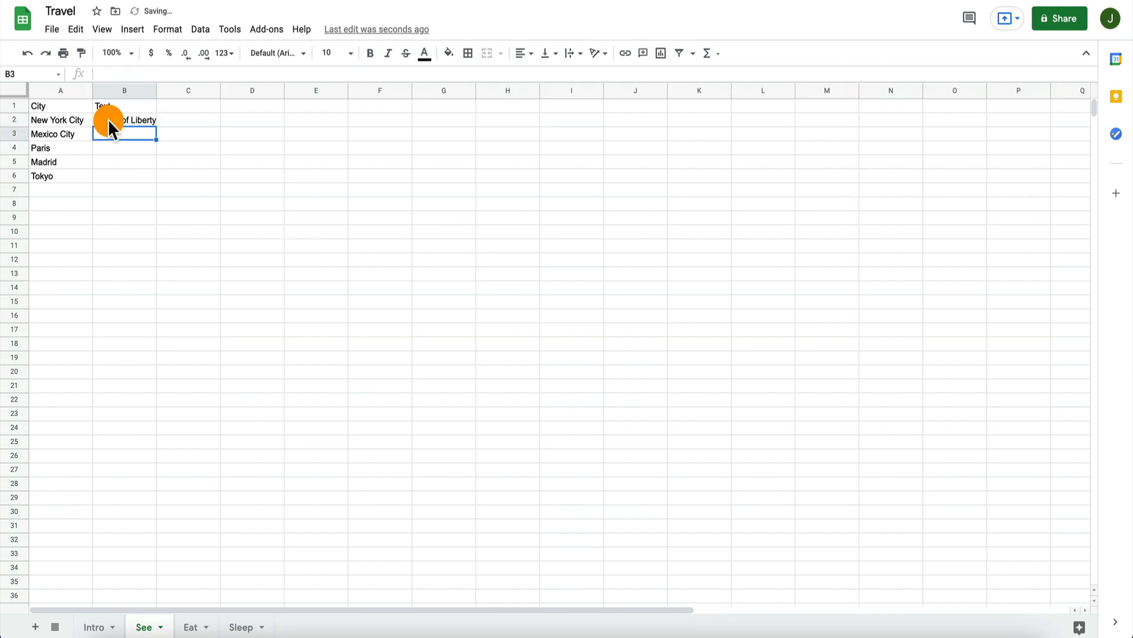
Step: Move the cities from Mexico City to Tokyo down to A5:A8 and fill New York City into A3:A4
click(15, 135)
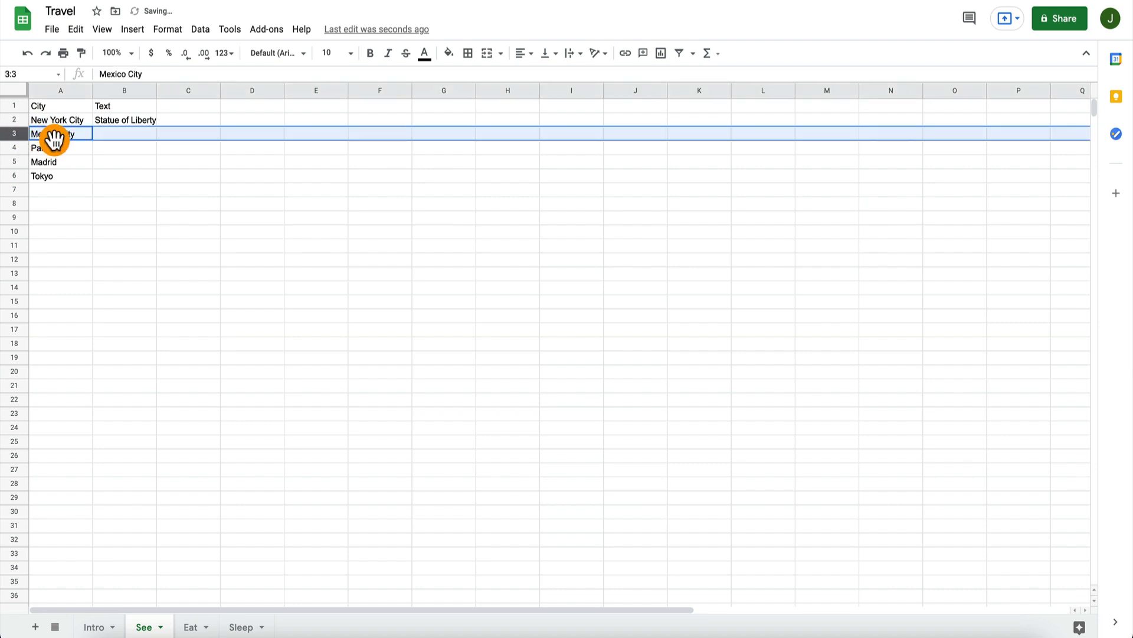
shift+click(65, 173)
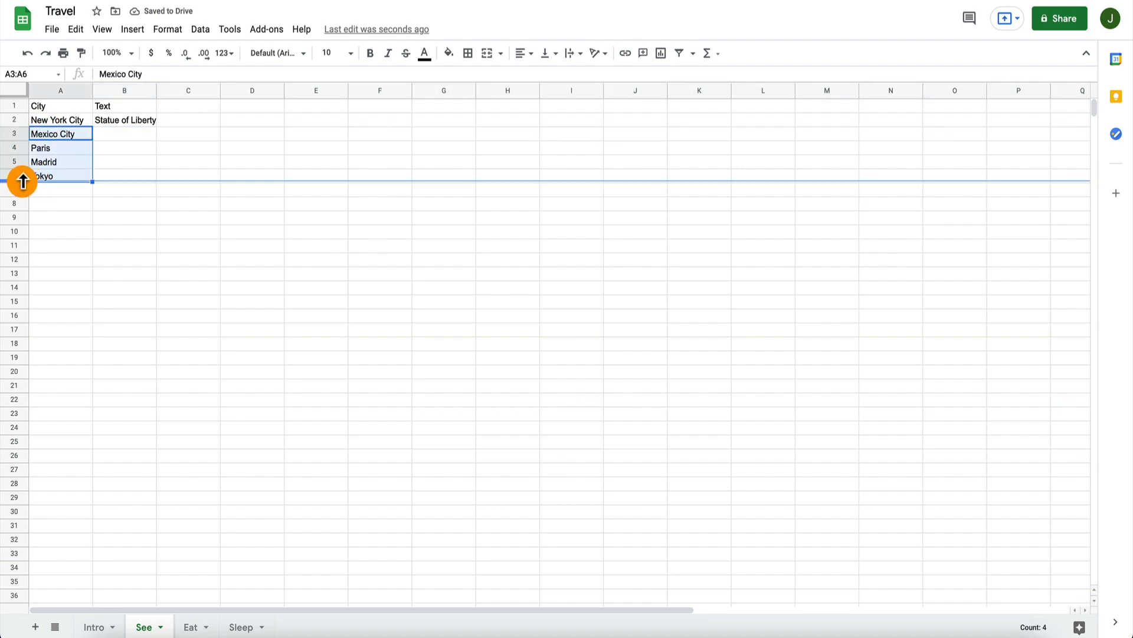
drag(43, 180, 46, 208)
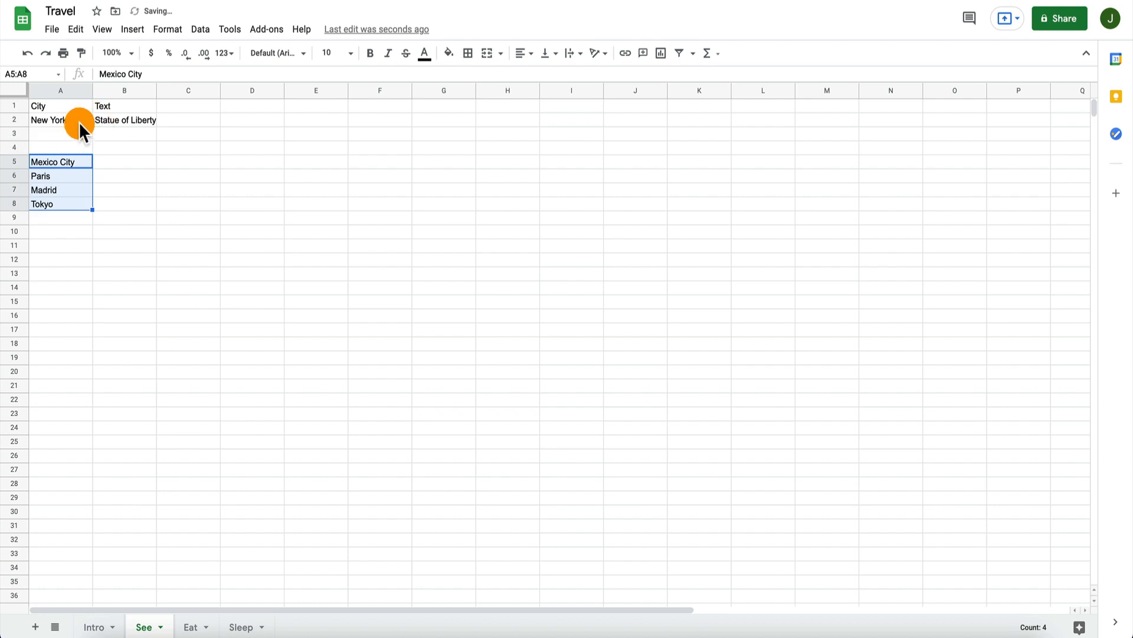
click(79, 122)
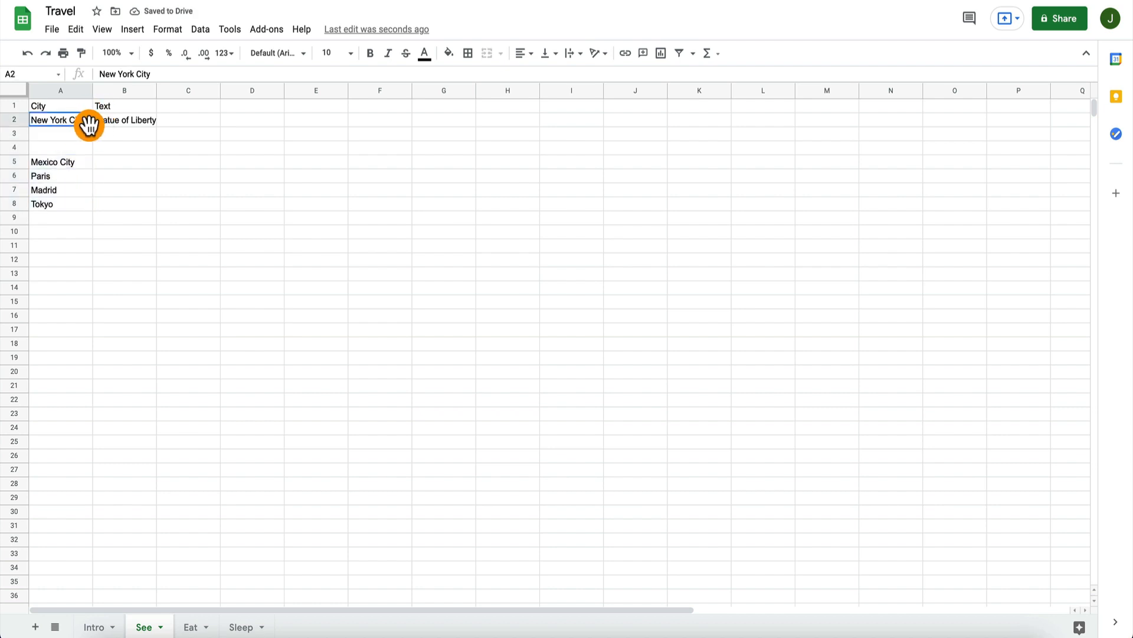
drag(90, 125, 90, 151)
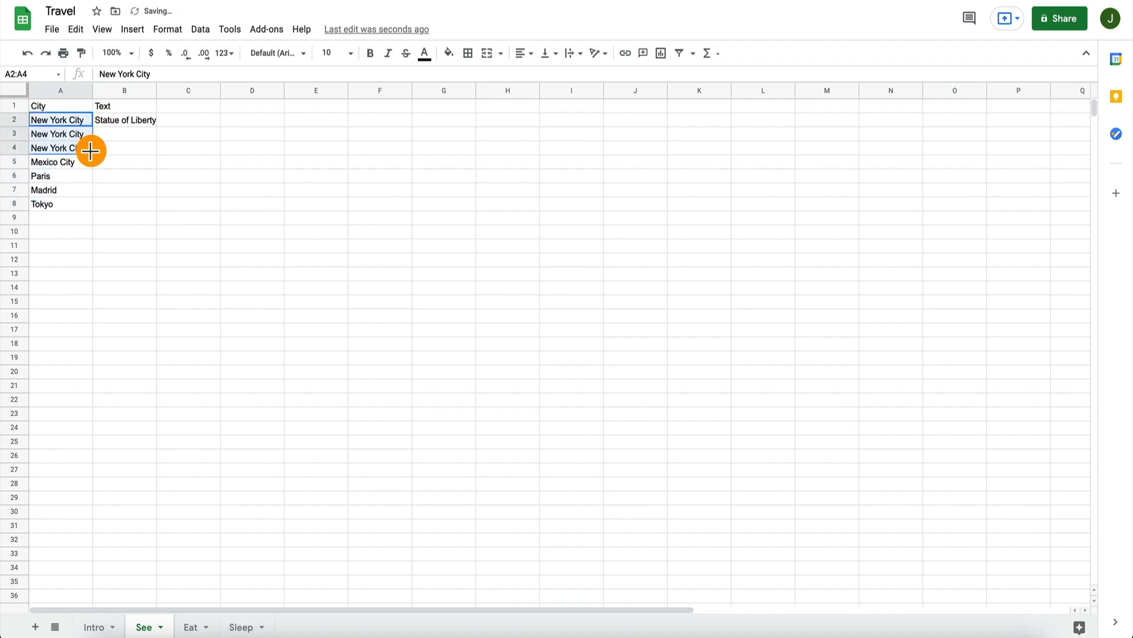
Step: Enter Yankee Stadium in B3 and Brooklyn Bridge in B4 for New York City
click(125, 133)
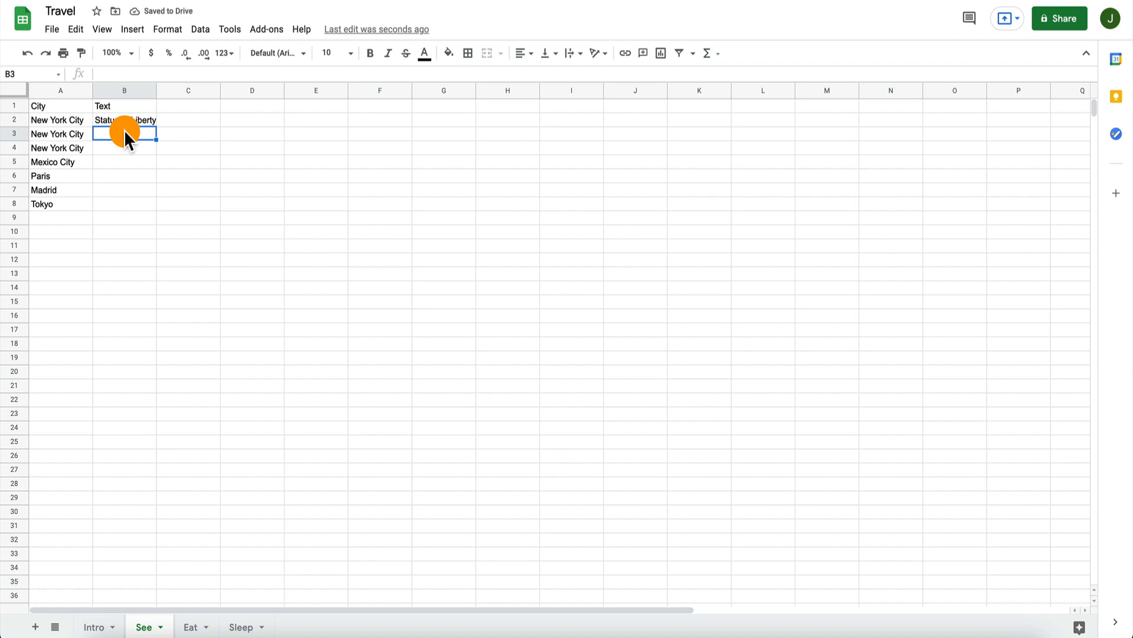
text(Yankee Stadium)
key(Return)
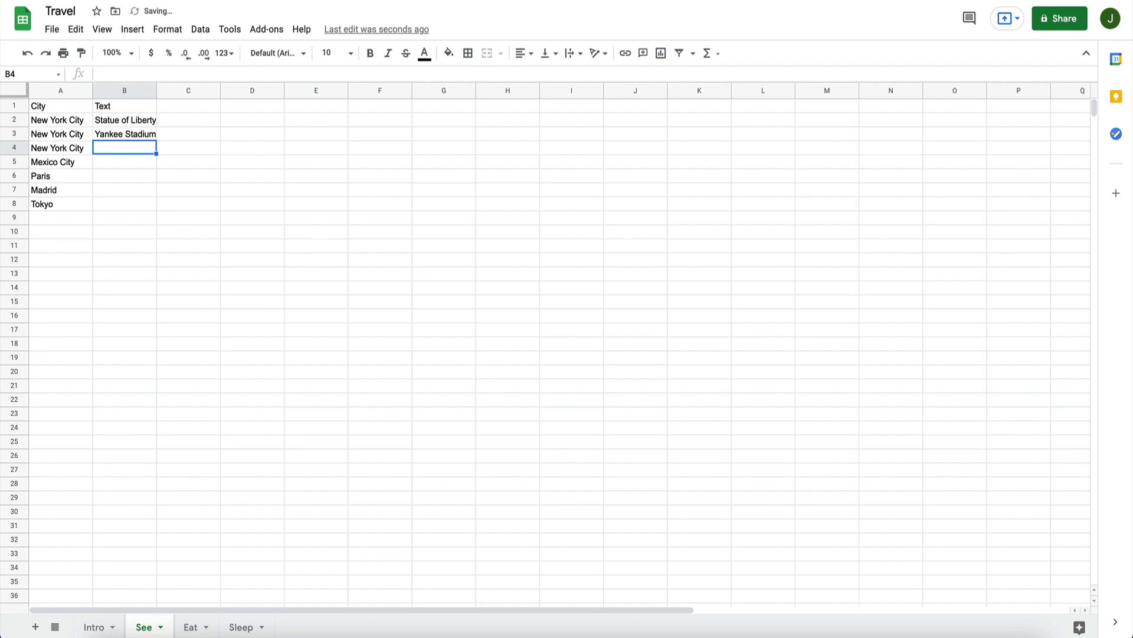
text(Brooklyn Bri)
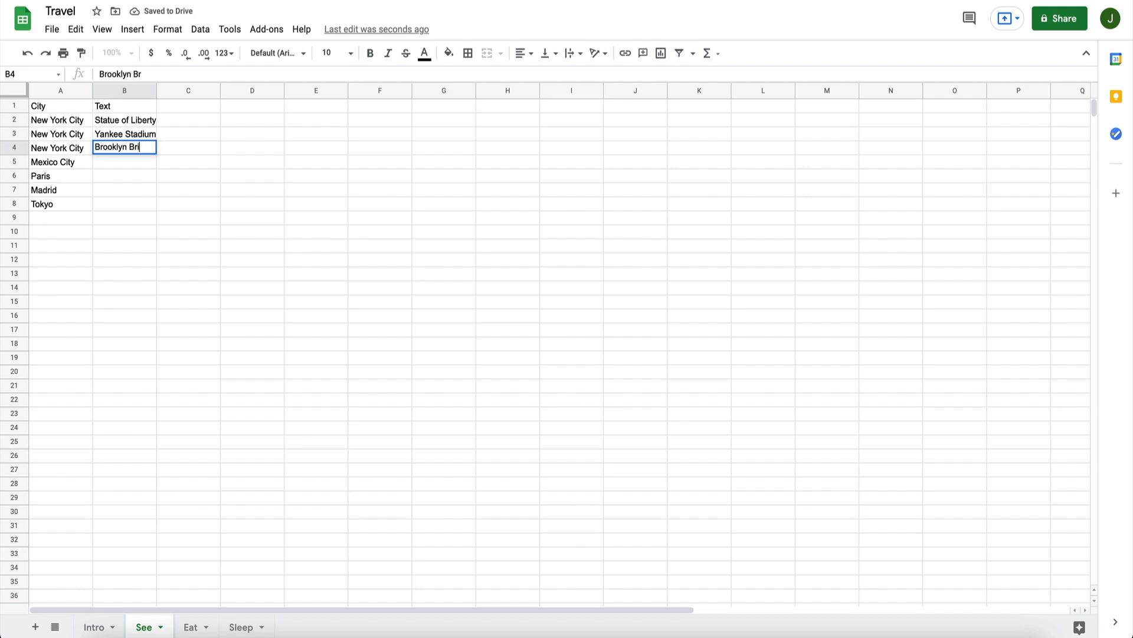
text(dge)
key(Return)
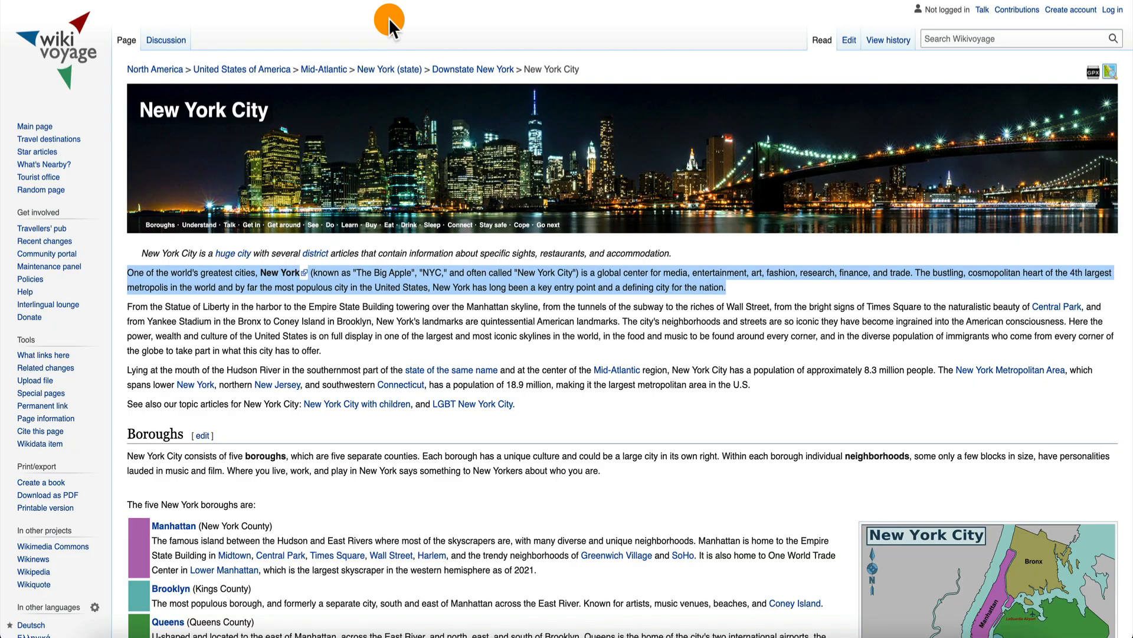
Step: Switch to the New York City page on Wikivoyage and look through the attractions in its See section
scroll(197, 380, down, 20)
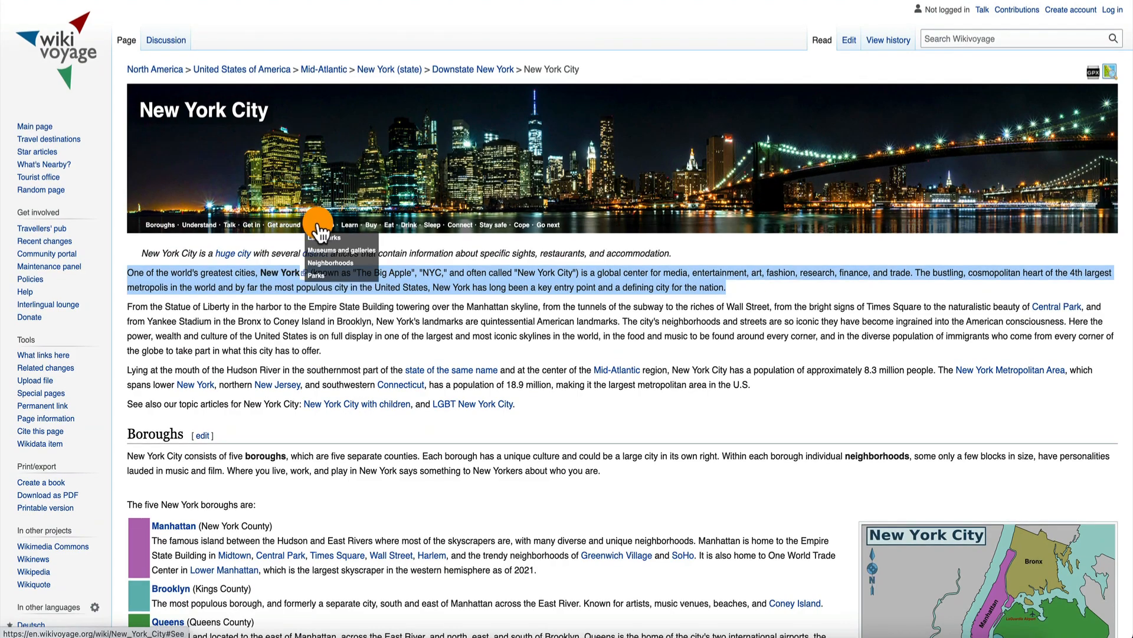
click(321, 223)
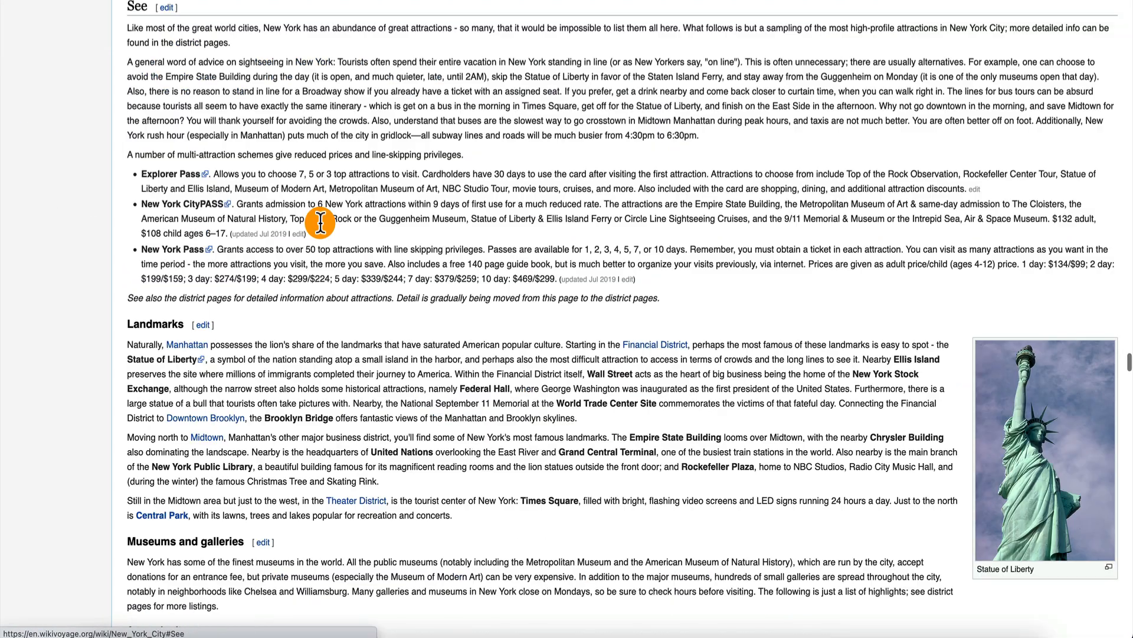
scroll(182, 297, down, 7)
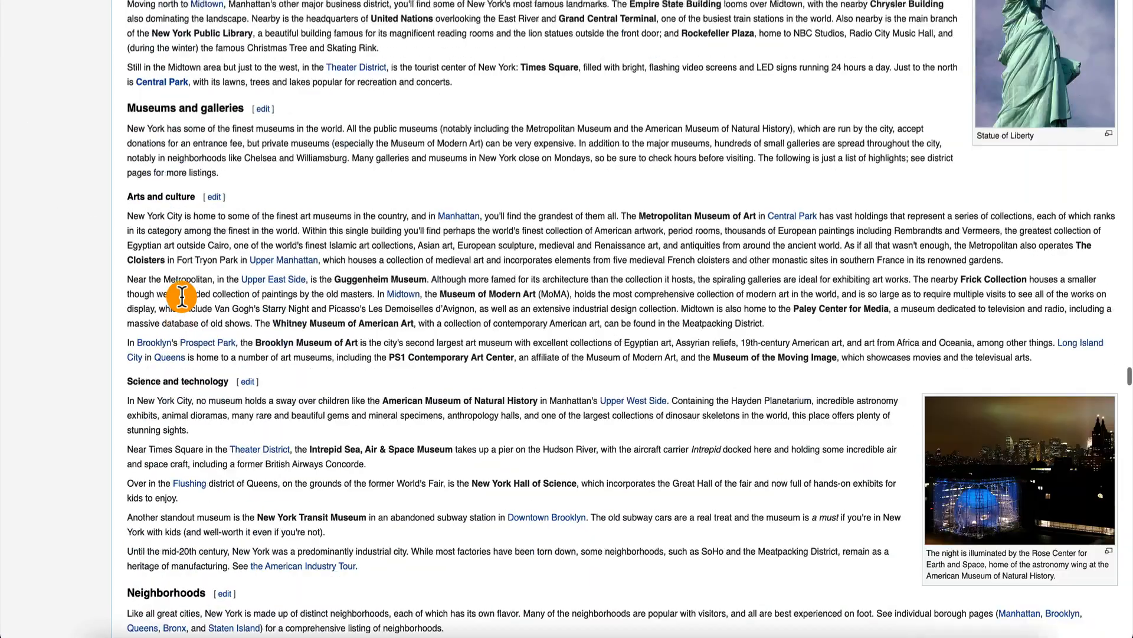
scroll(349, 87, up, 3)
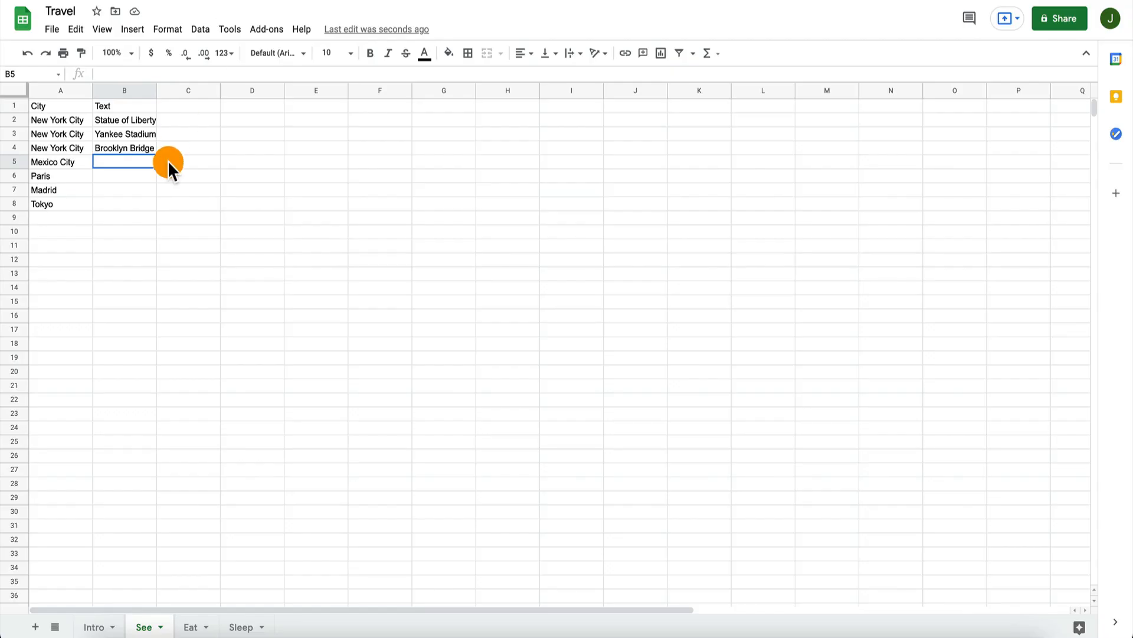
Step: Back in the See sheet, widen column B slightly and enter See1 in B5 for Mexico City
drag(156, 90, 160, 89)
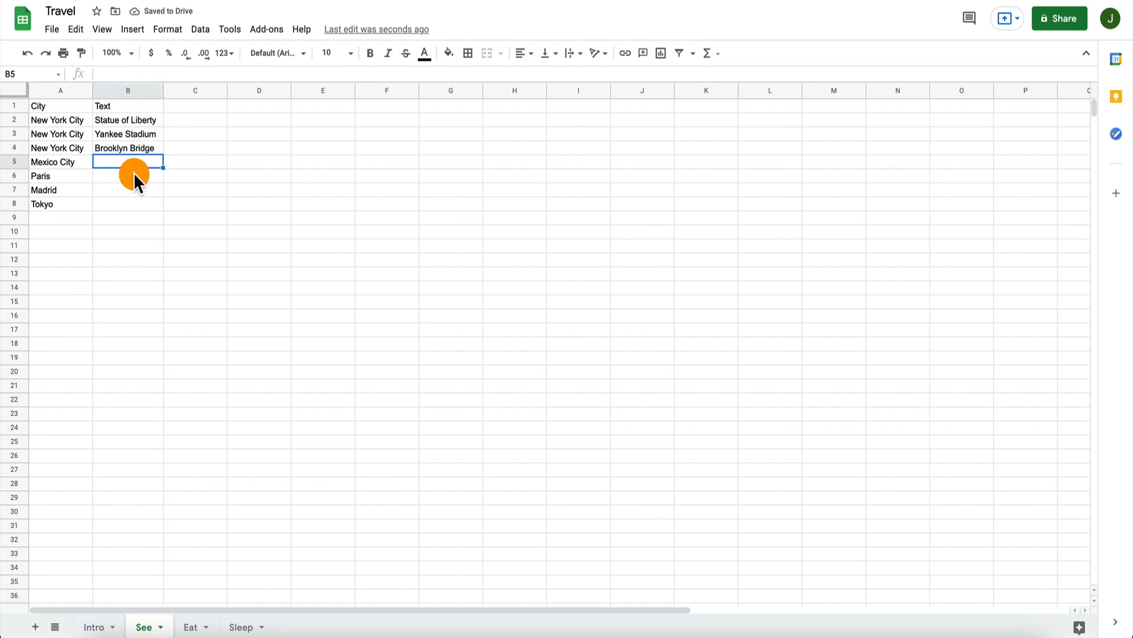
text(See1)
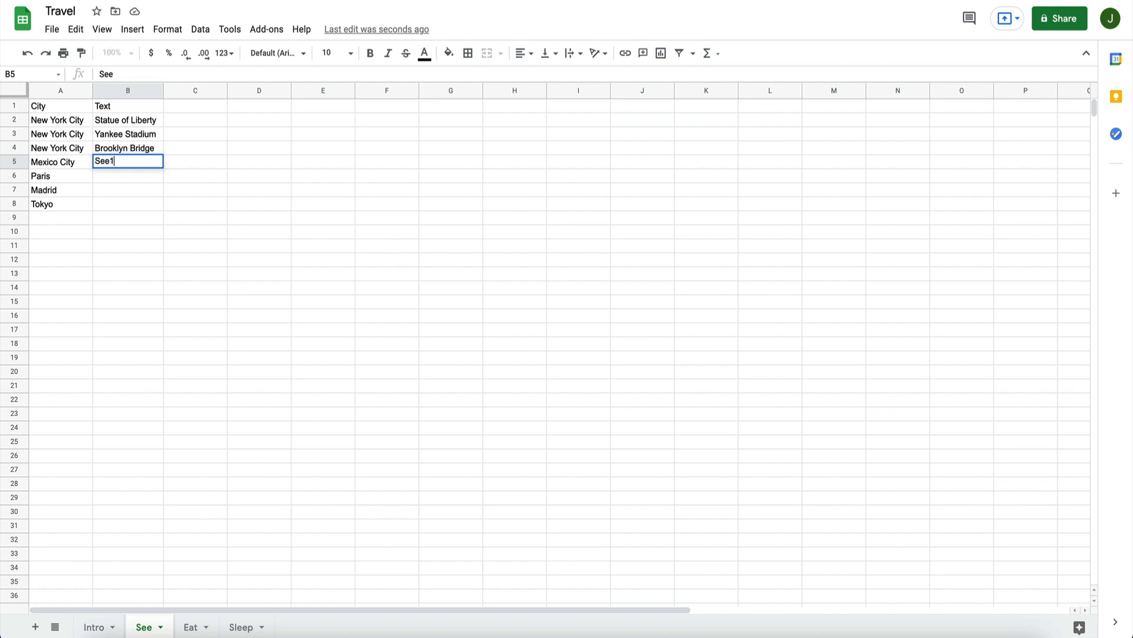
key(Return)
Step: Move Paris, Madrid and Tokyo down to A8:A10 and fill Mexico City into A6:A7
click(35, 173)
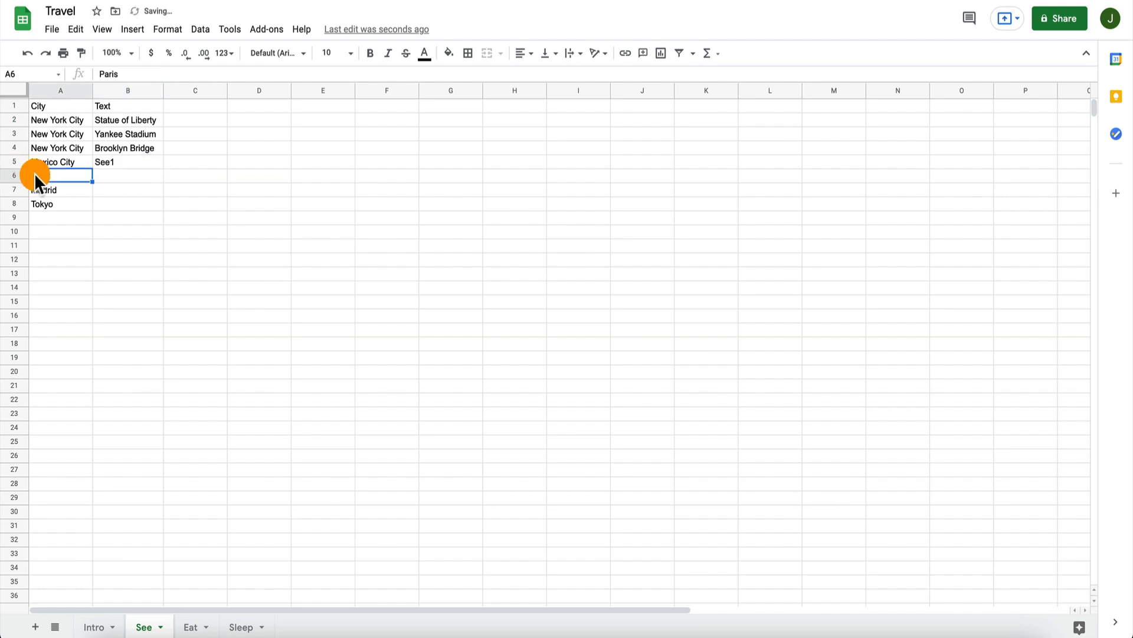
shift+click(129, 198)
drag(124, 210, 125, 238)
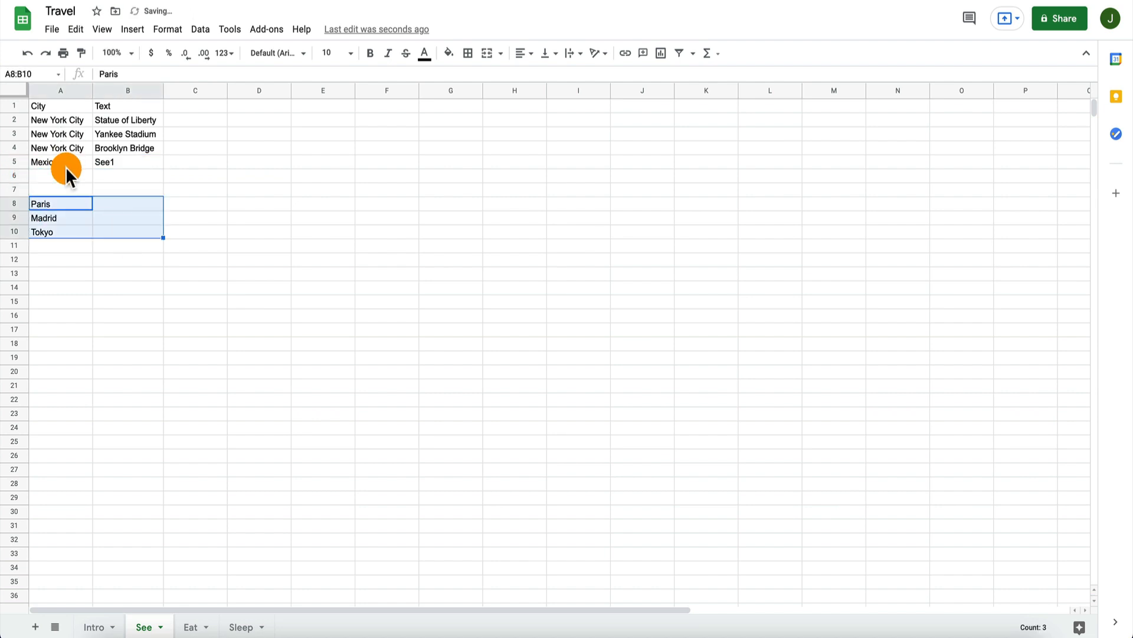
click(69, 160)
drag(92, 168, 90, 195)
Step: Enter See2 in B6 and See3 in B7 for Mexico City
click(128, 173)
text(See2)
key(Return)
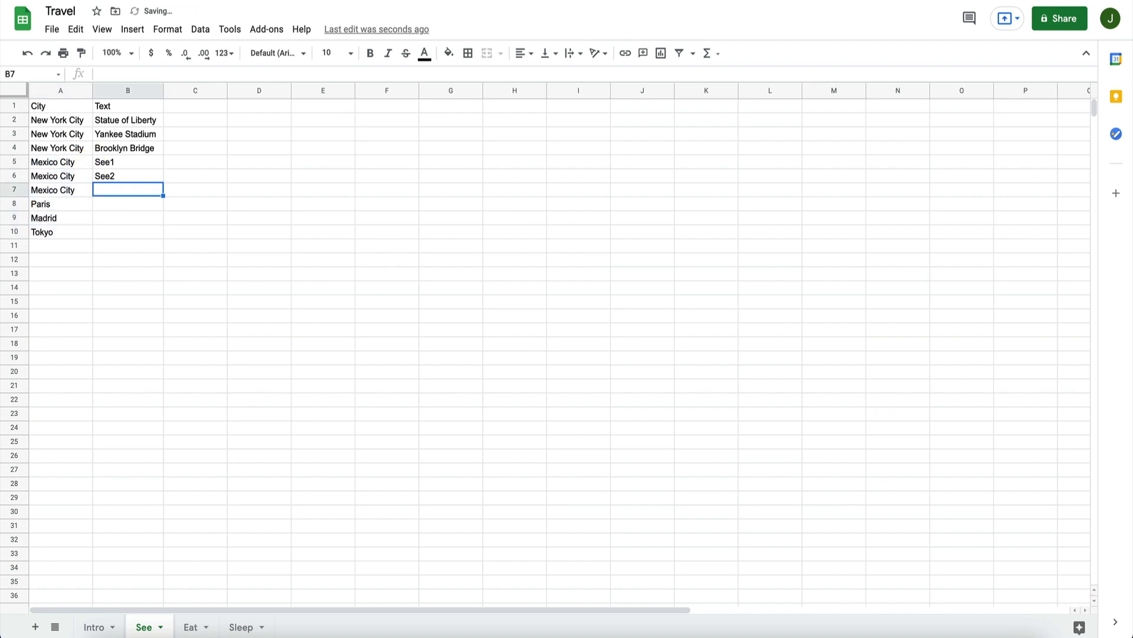
text(See3)
key(Return)
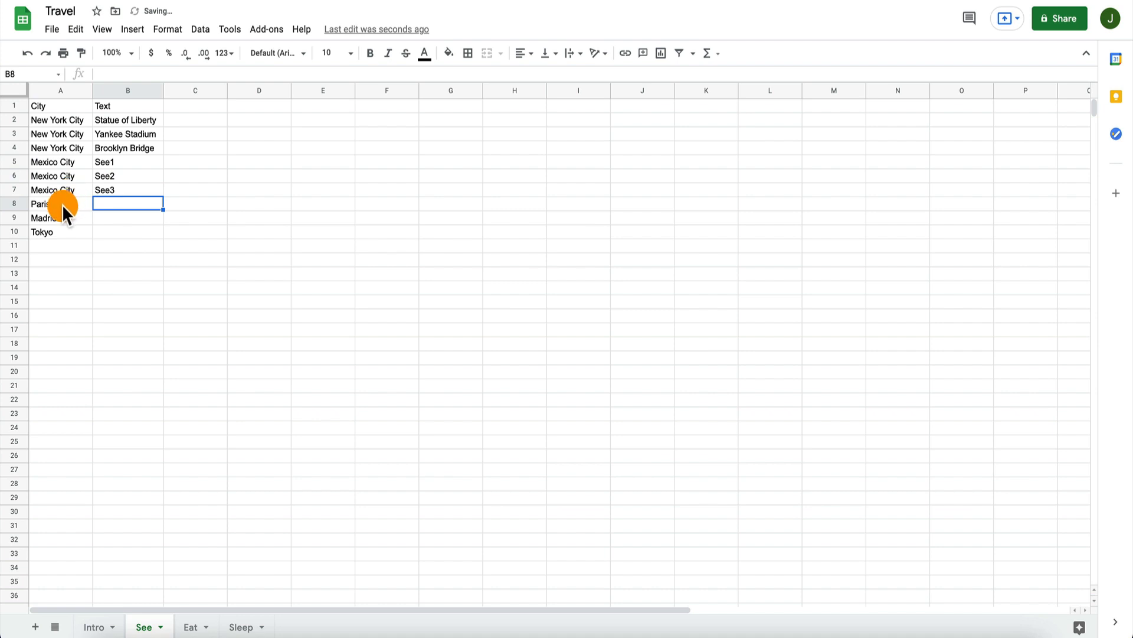
Step: Clear Madrid and Tokyo from A9:A10 and fill Paris from A8 down to A10
click(61, 204)
shift+click(133, 234)
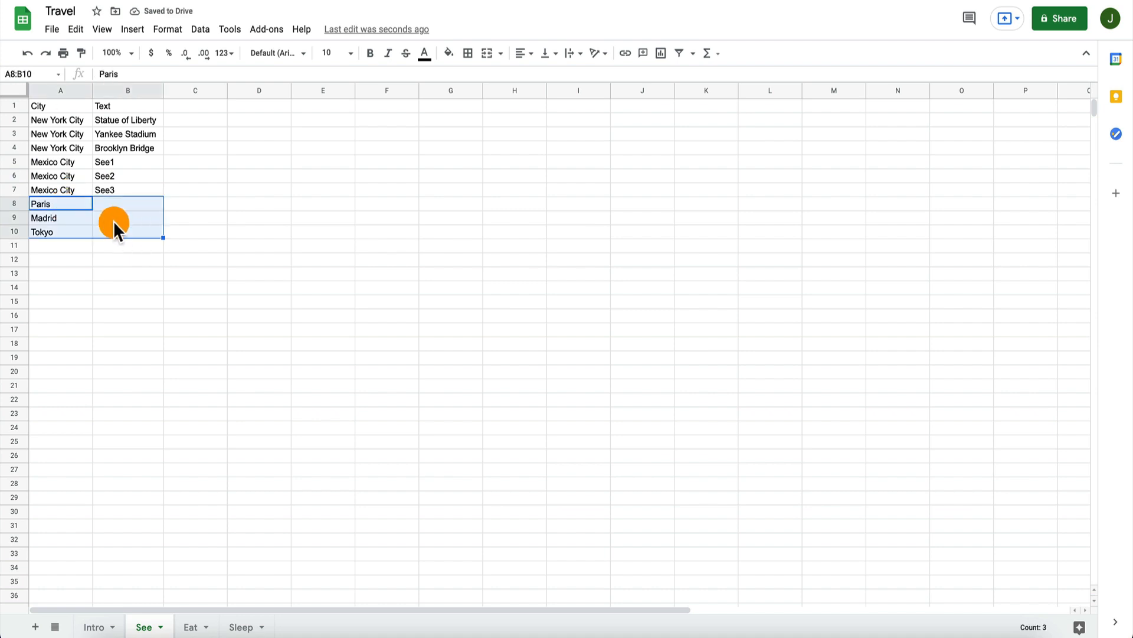
click(60, 218)
key(Delete)
key(Down)
key(Delete)
key(Up)
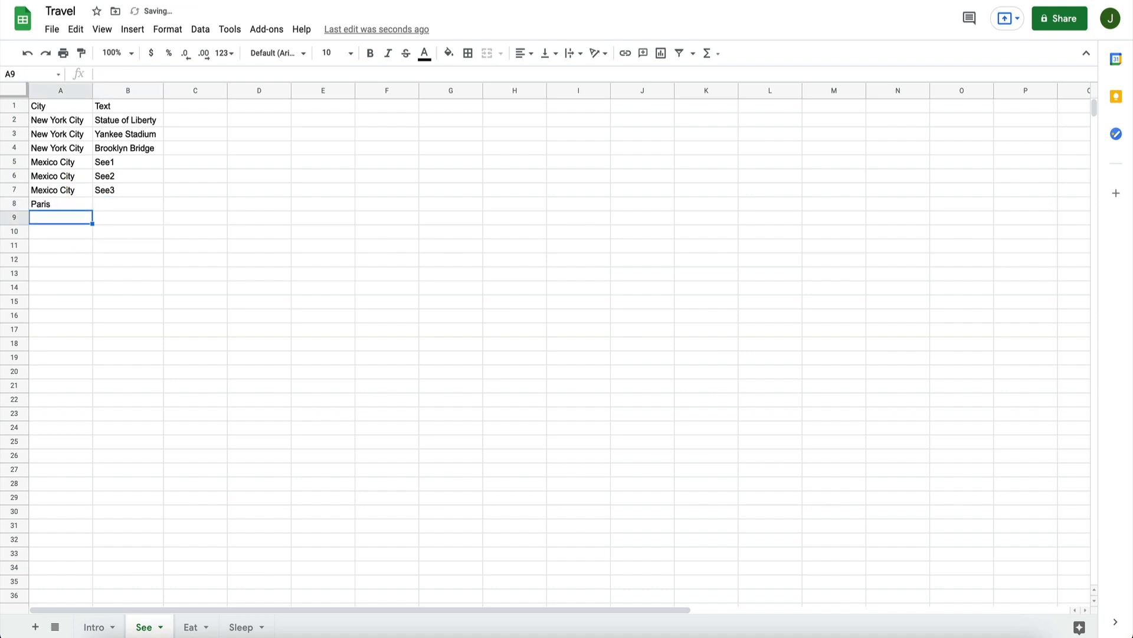
key(Up)
drag(92, 210, 88, 235)
Step: Enter Madrid in A11 and fill it down to A13
click(71, 245)
text(Madird)
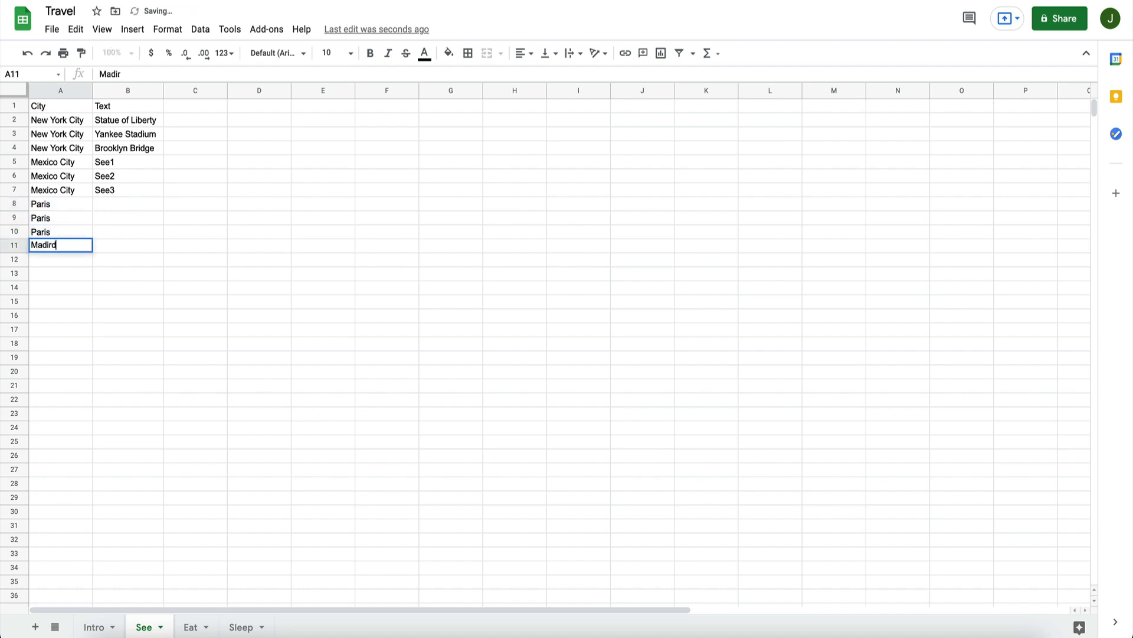
key(Return)
key(Up)
text(Madrid)
key(Return)
click(81, 244)
drag(91, 251, 83, 276)
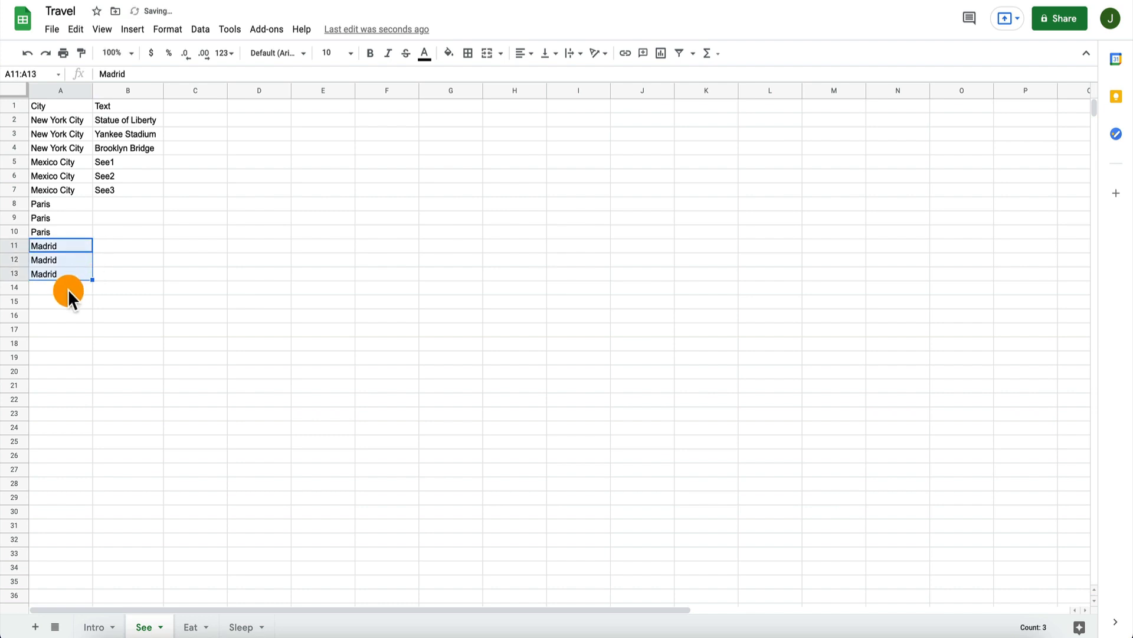
Step: Enter Tokyo in A14 and fill it down to A16
click(68, 289)
text(Tokyo)
key(Return)
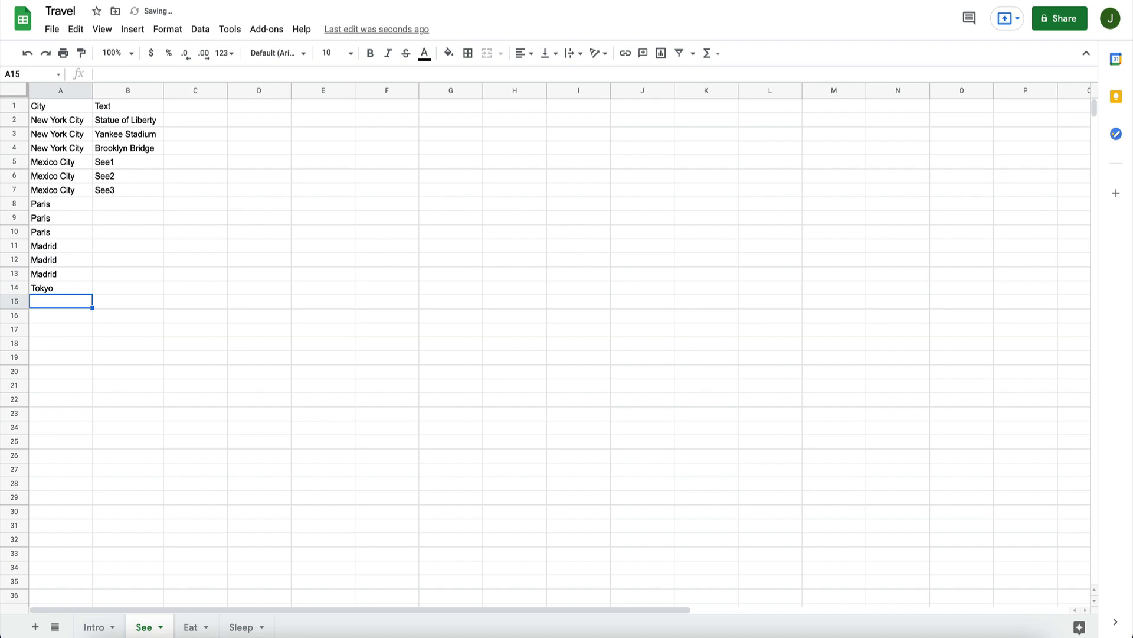
click(84, 290)
drag(91, 292, 90, 320)
Step: Enter See1, See2 and See3 in B8:B10 for Paris
click(127, 204)
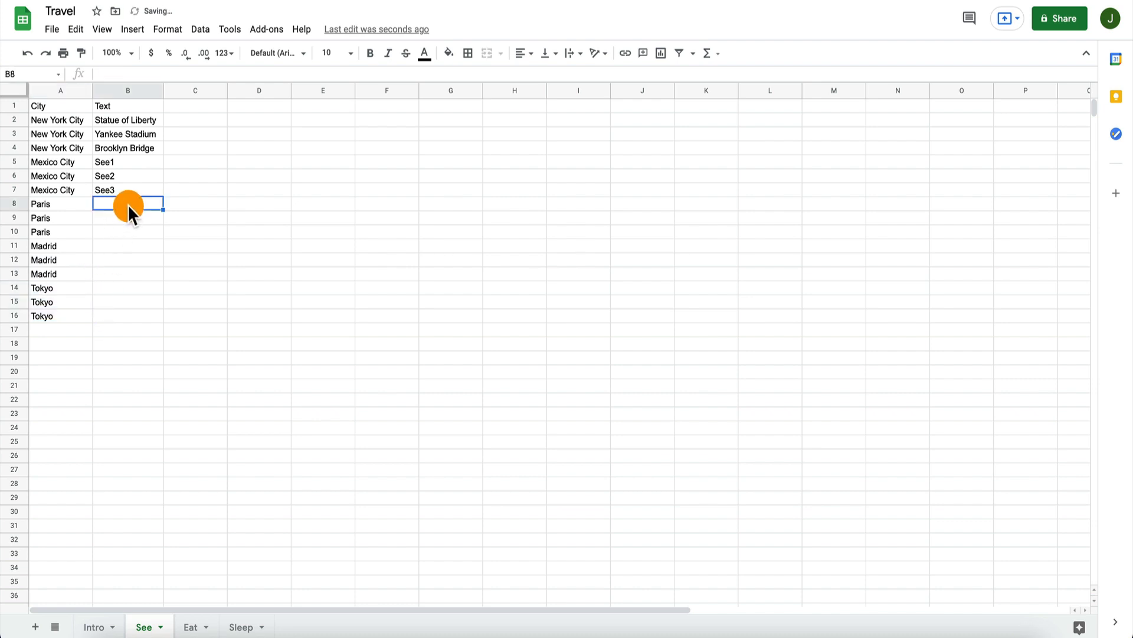
text(See1)
key(Return)
text(s)
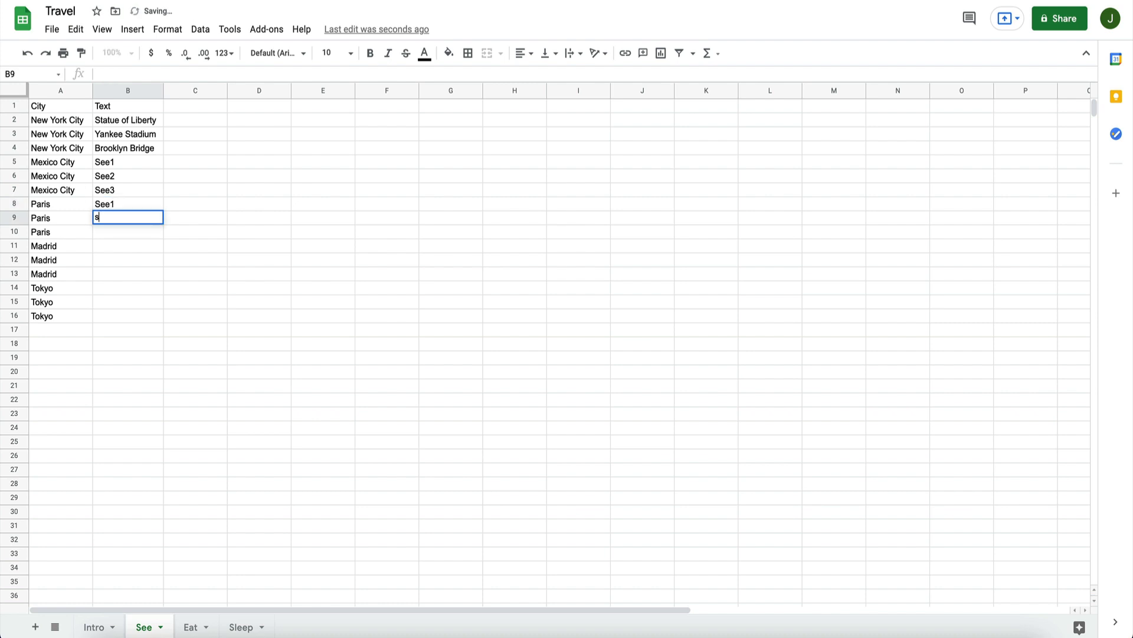
text(2)
key(Return)
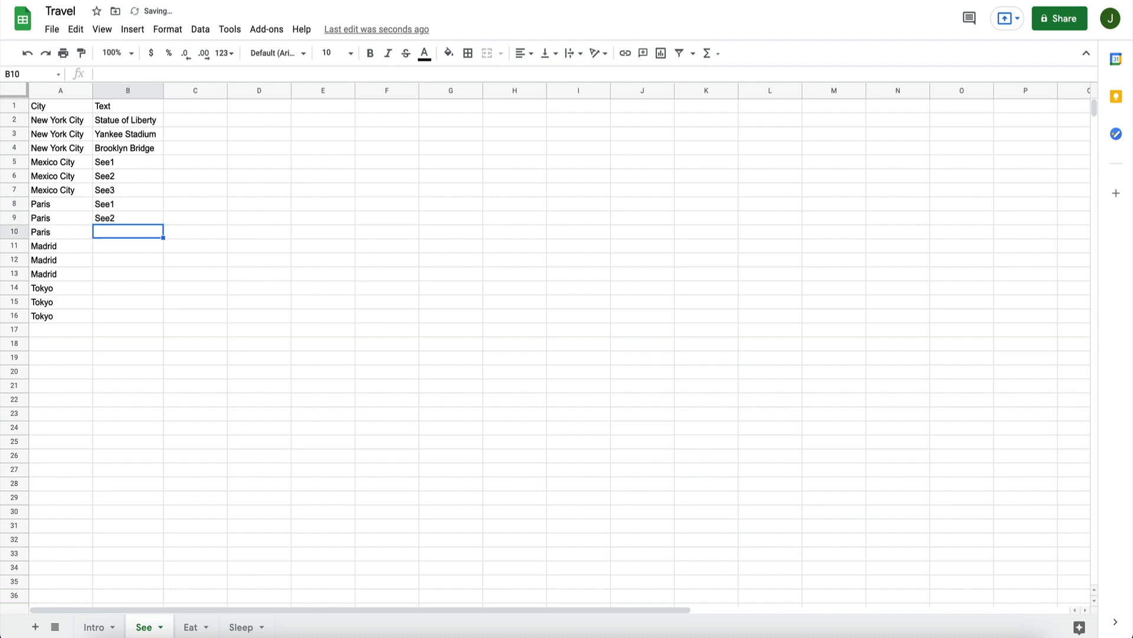
text(See3)
key(Return)
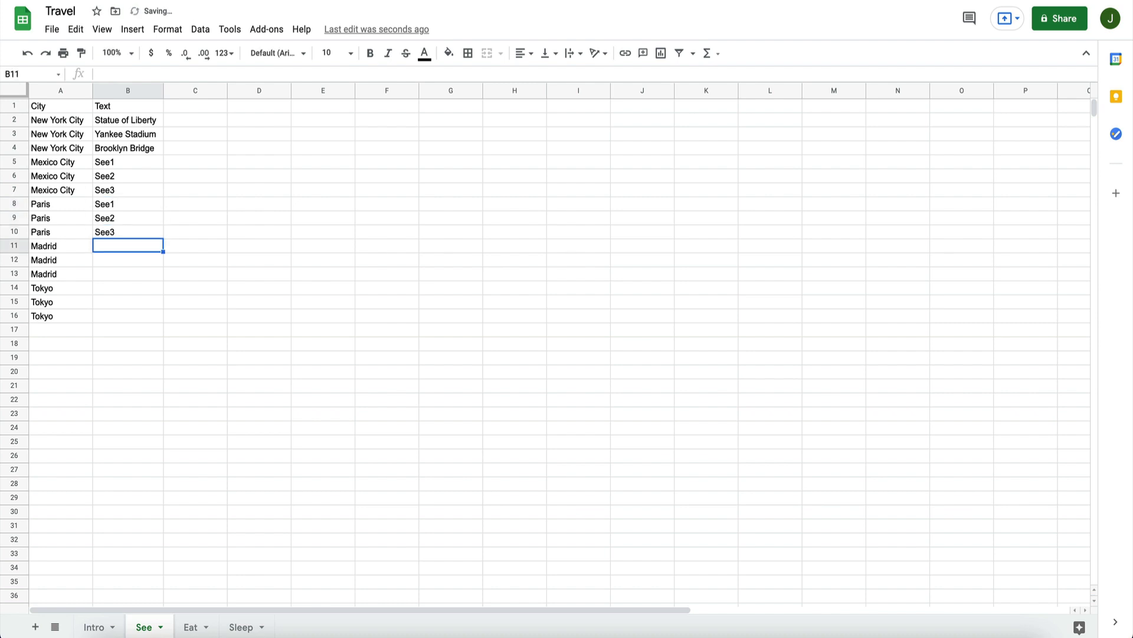
Step: Enter See1, See2 and See3 in B11:B13 for Madrid
text(See1)
key(Return)
text(See2)
key(Return)
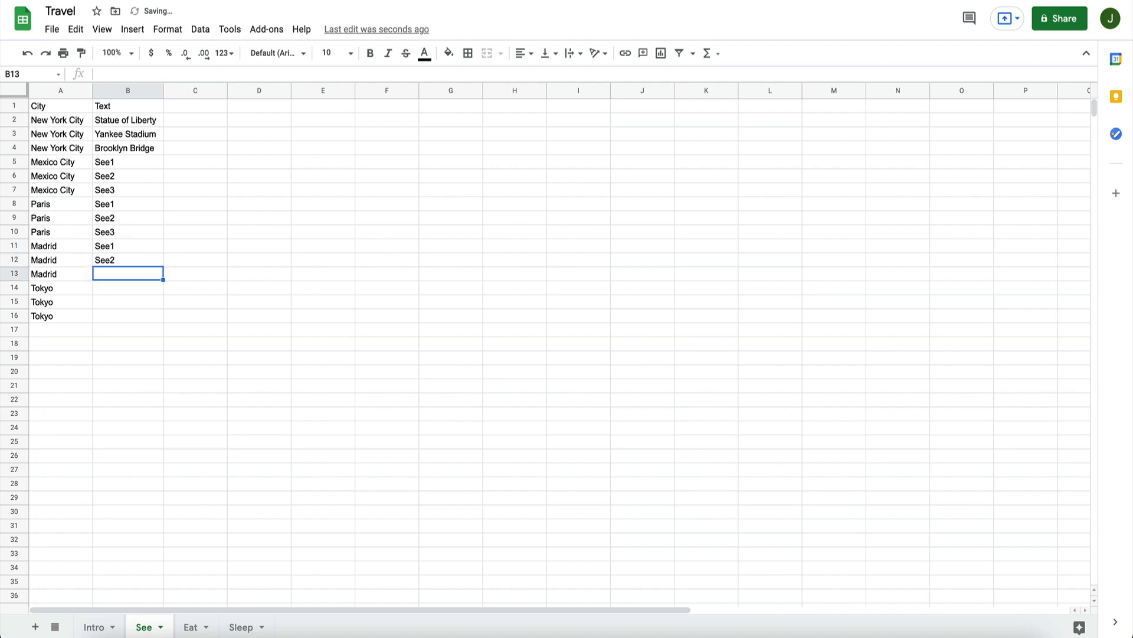
text(See3)
key(Return)
Step: Enter See1, See2 and See3 in B14:B16 for Tokyo
text(See1)
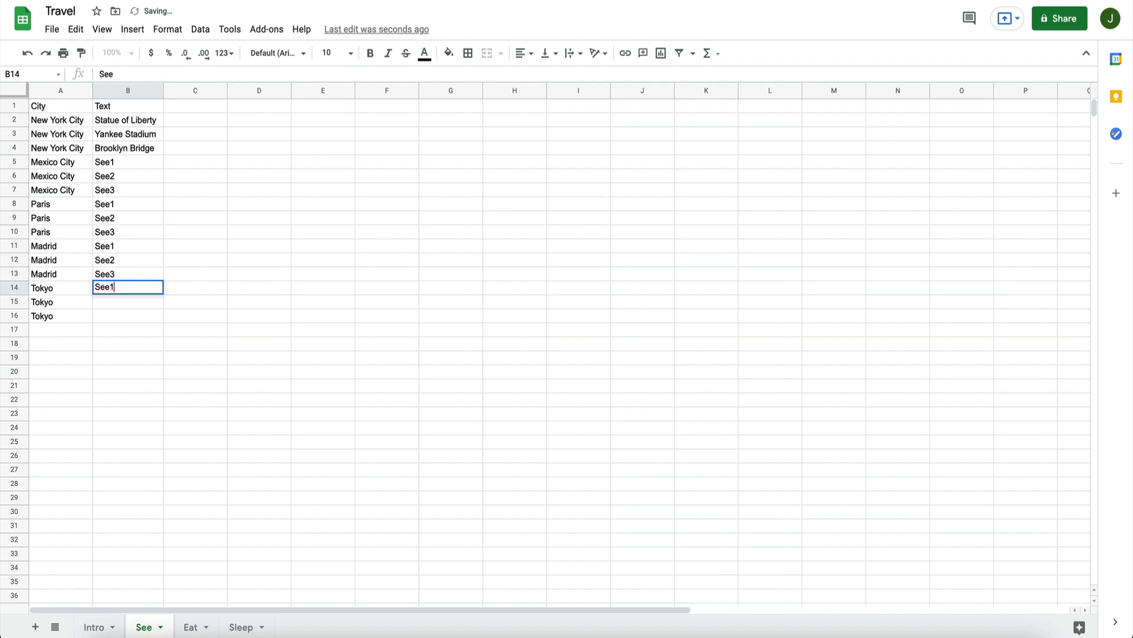
key(Return)
text(See2)
key(Return)
text(See)
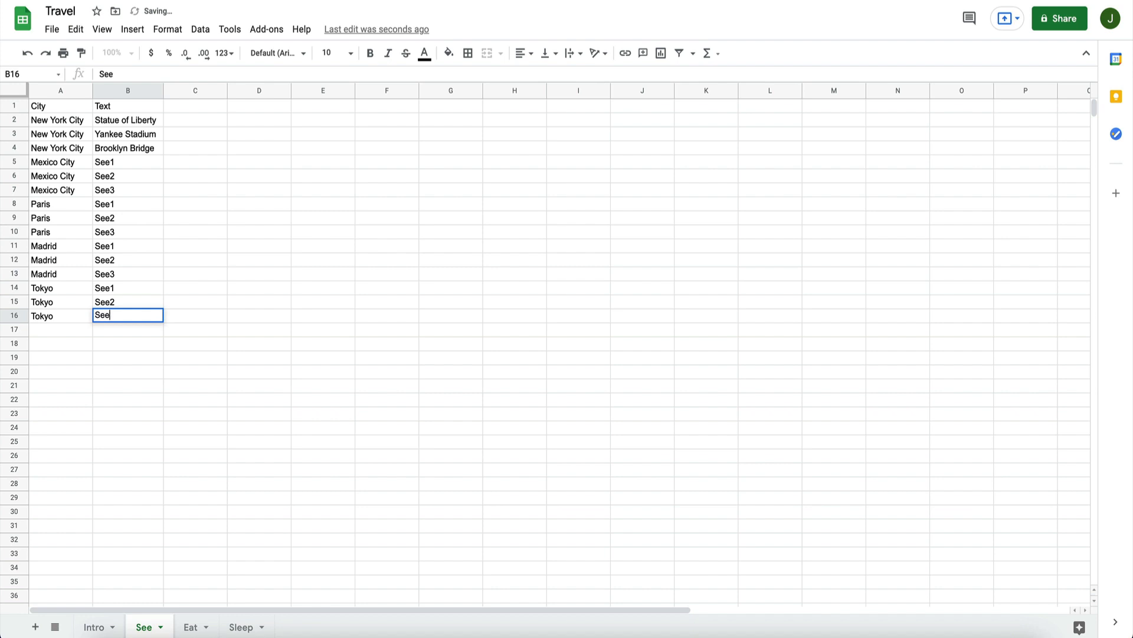
text(3)
key(Return)
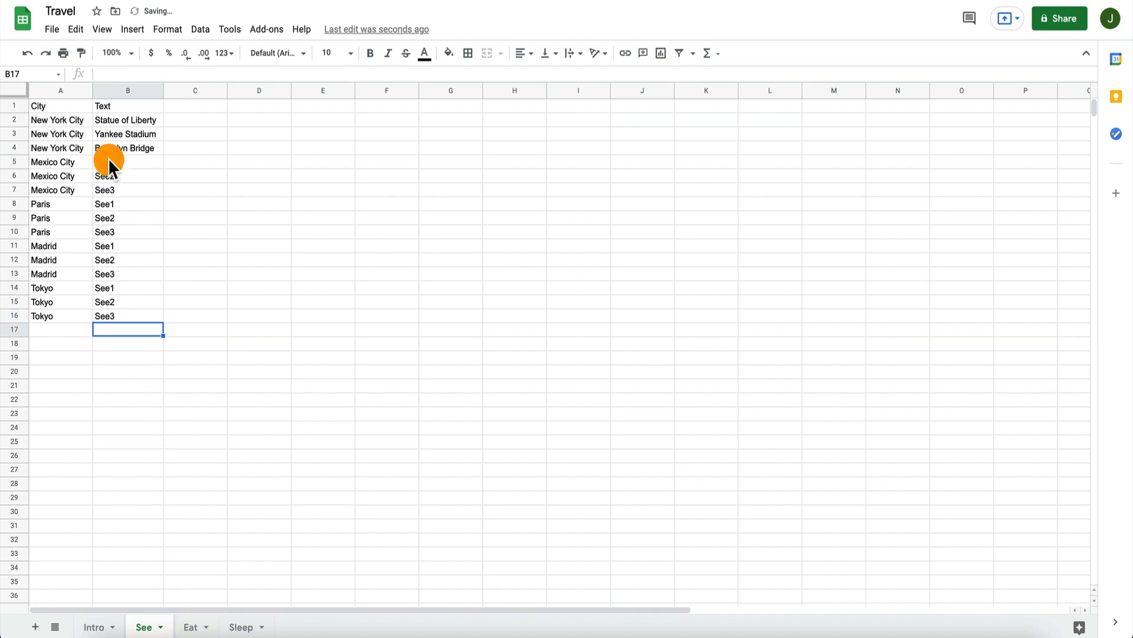
Step: Copy the See sheet's range A1:B16 and paste it into the Eat sheet starting at A1
drag(62, 101, 158, 310)
key(ctrl+c)
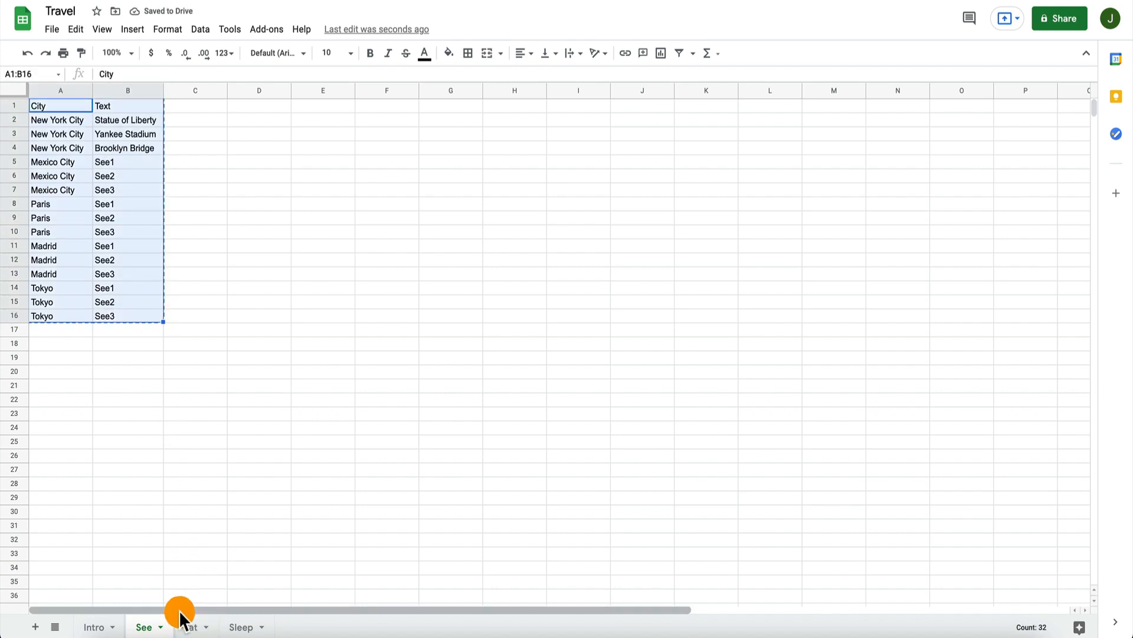
click(192, 626)
click(58, 104)
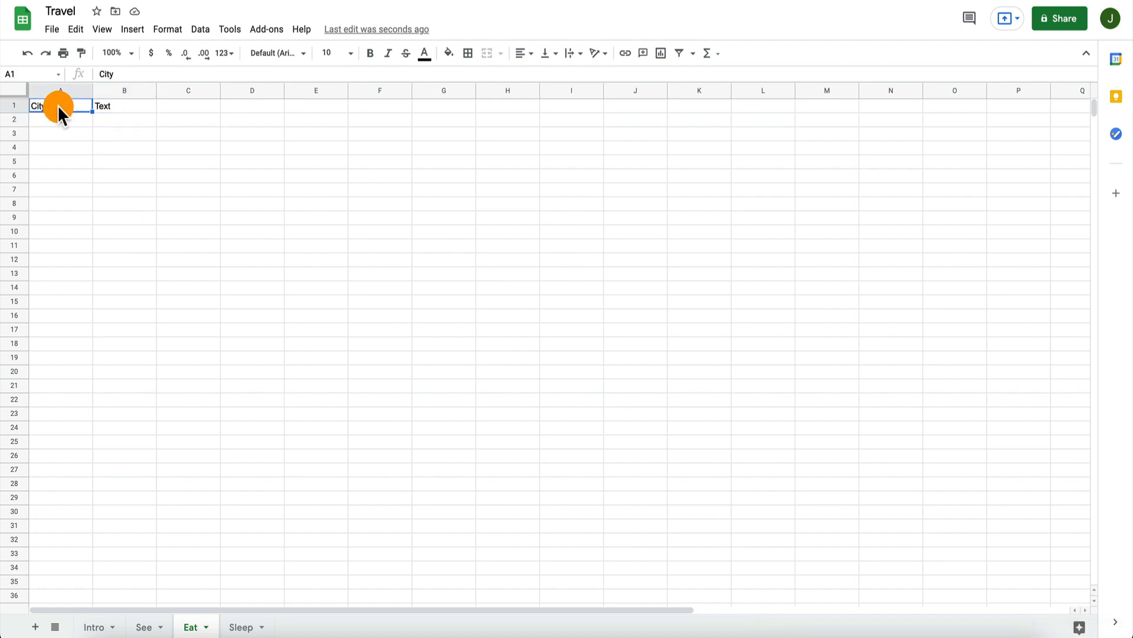
key(shift+Right)
key(shift+Down)
key(shift+Up)
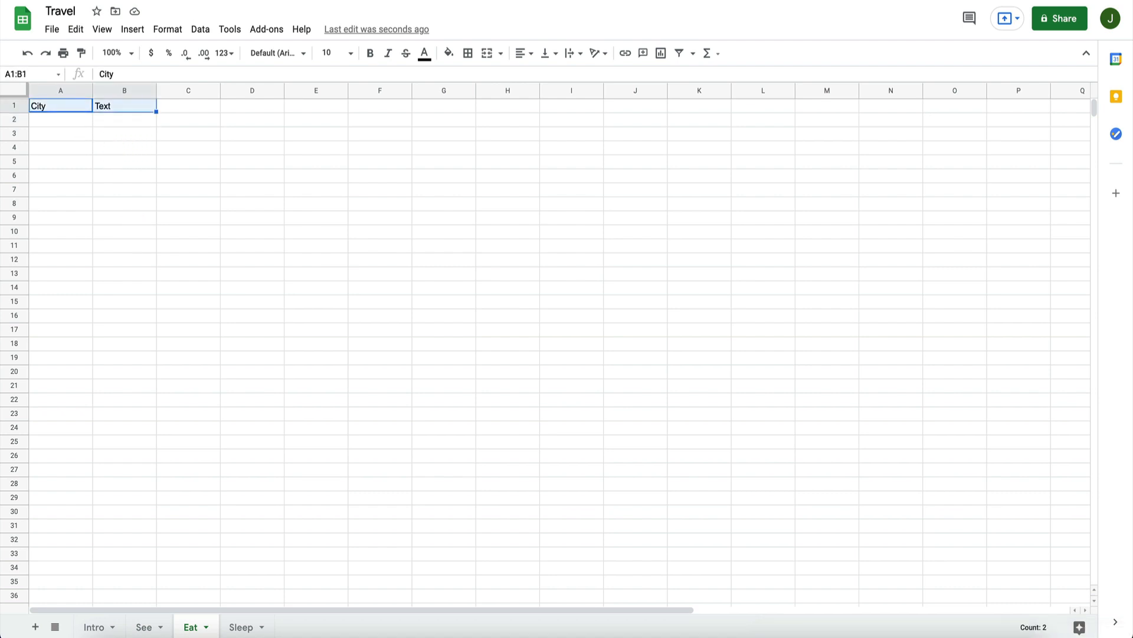
key(shift+Left)
key(ctrl+v)
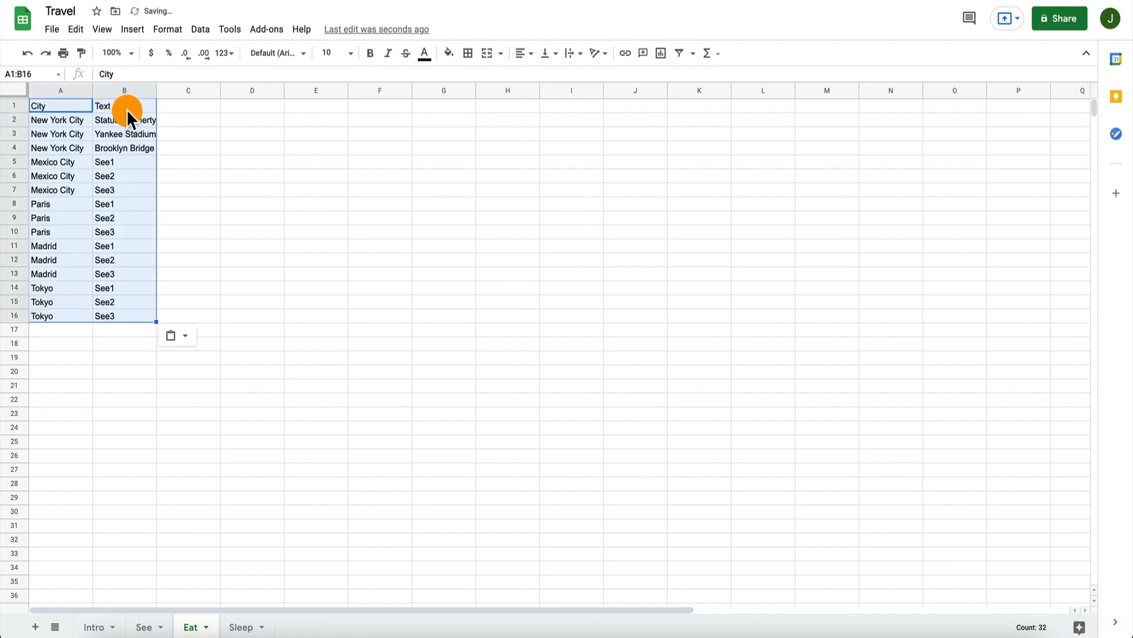
click(126, 109)
Step: Paste the copied city and text table into the Sleep sheet starting at A1
click(239, 626)
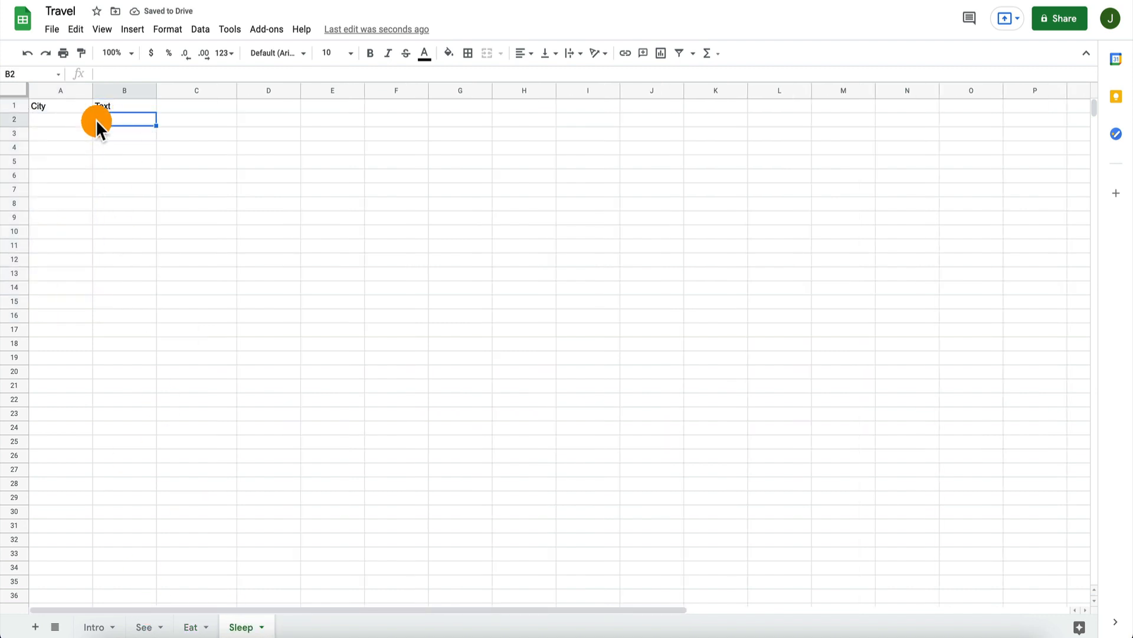
click(82, 106)
key(shift+Right)
key(ctrl+v)
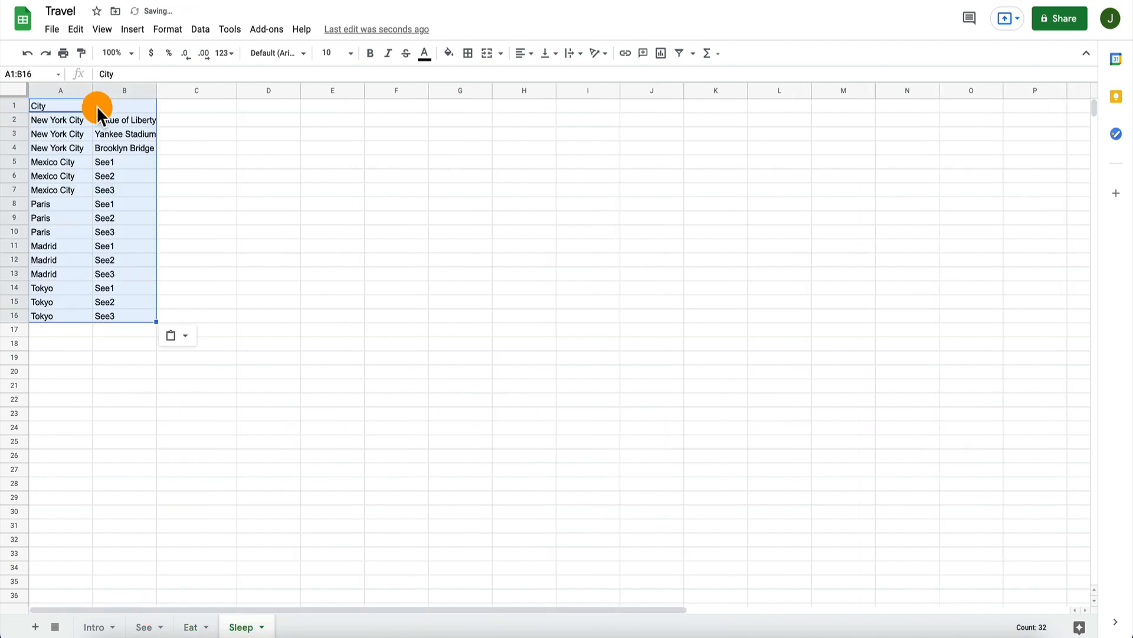
click(110, 105)
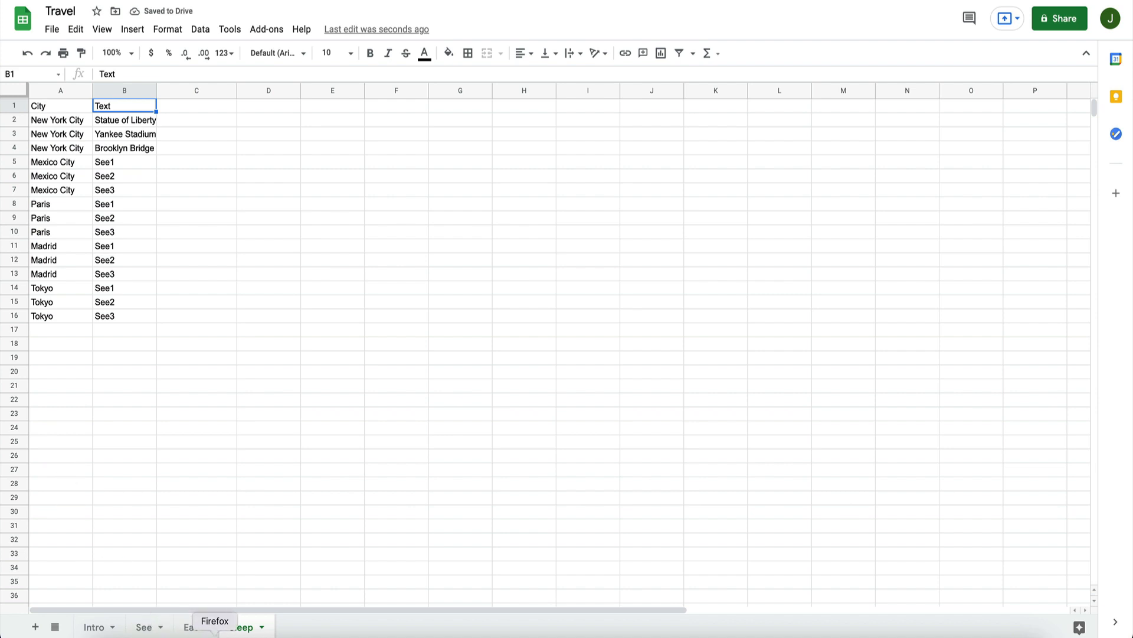
Step: Enter Eat1, Eat2 and Eat3 in B5:B7 of the Eat sheet for Mexico City
click(146, 627)
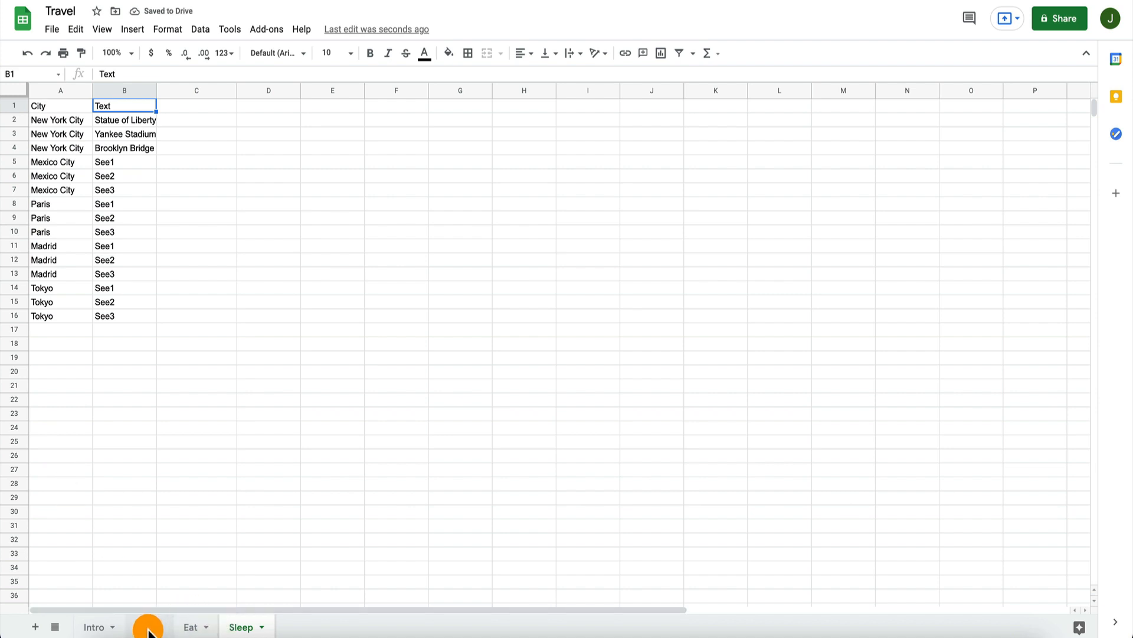
click(208, 627)
click(119, 161)
text(Eat)
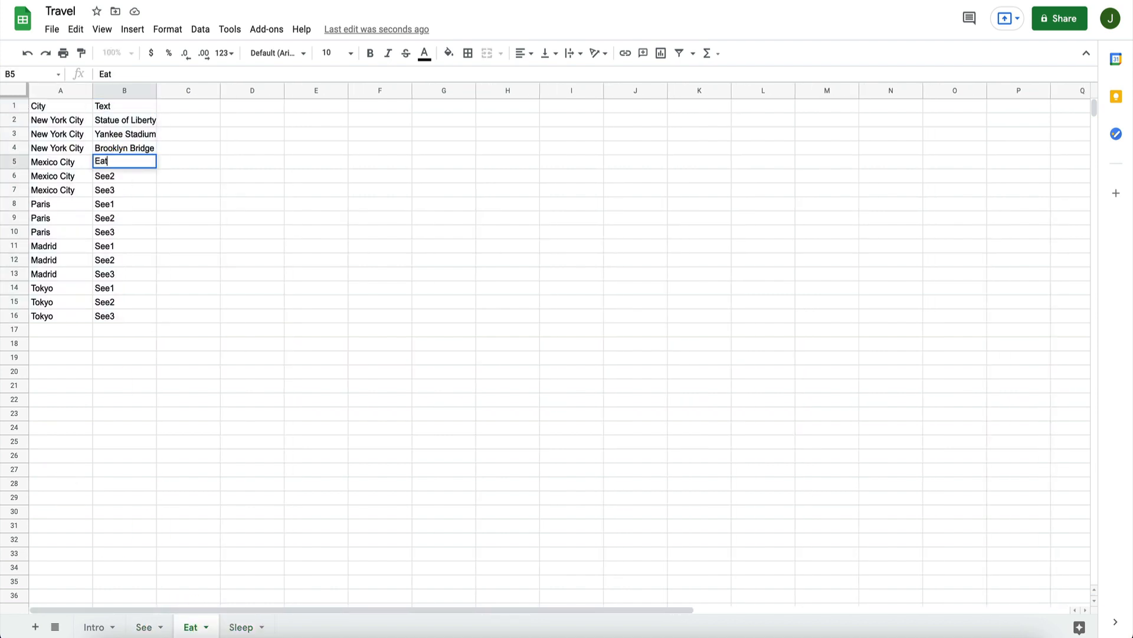
text(1)
key(Return)
text(Eat2)
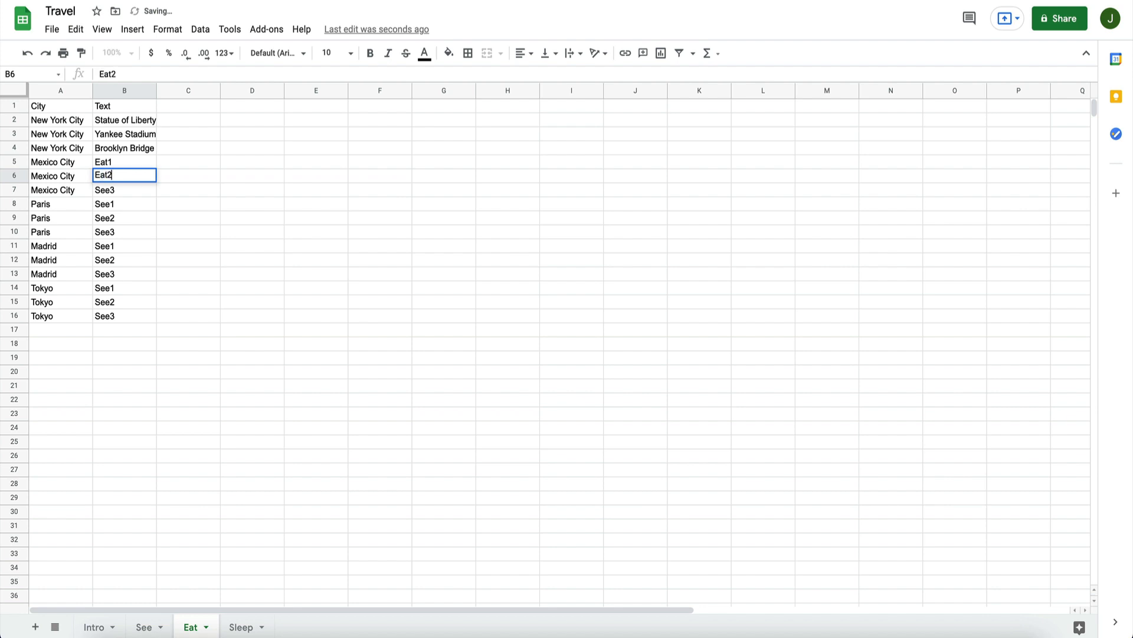
key(Return)
text(Eat3)
key(Return)
Step: Clear the Text entries in B8:B16 of the Eat sheet for Paris, Madrid and Tokyo
text(Ea)
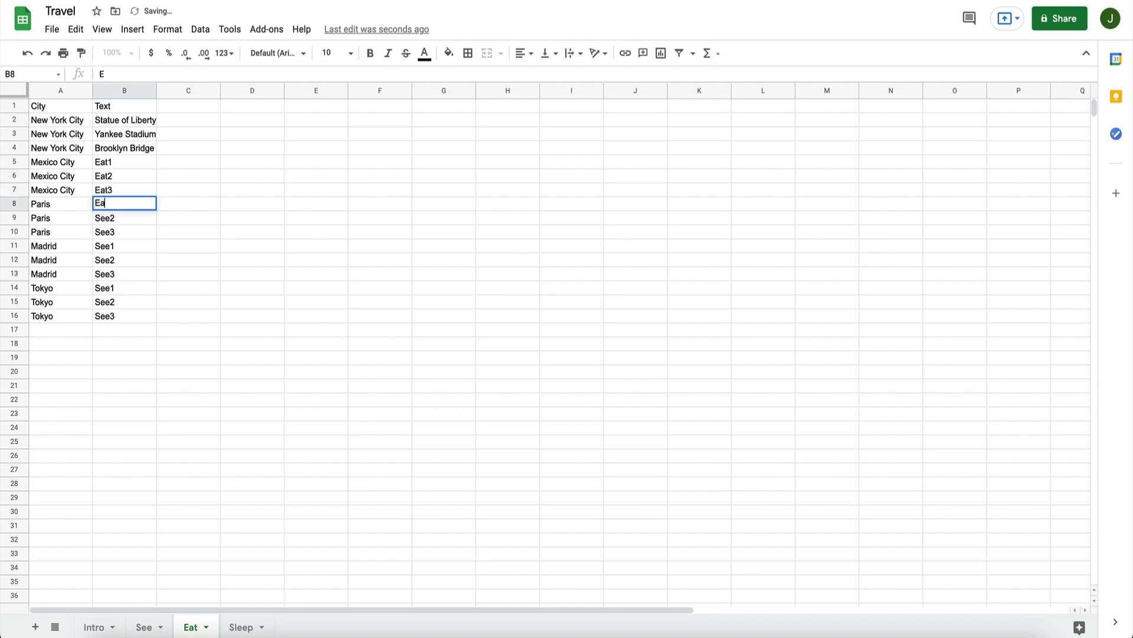
text(t`1)
key(Return)
key(Up)
text(Eat1)
key(Return)
key(Up)
key(Delete)
key(Down)
key(shift+Down)
key(shift+Down)
key(shift+Down)
key(shift+Down)
key(shift+Down)
key(shift+Down)
Step: Copy Mexico City's Eat1 to Eat3 entries from B5:B7 on the Eat sheet
key(shift+Down)
key(Delete)
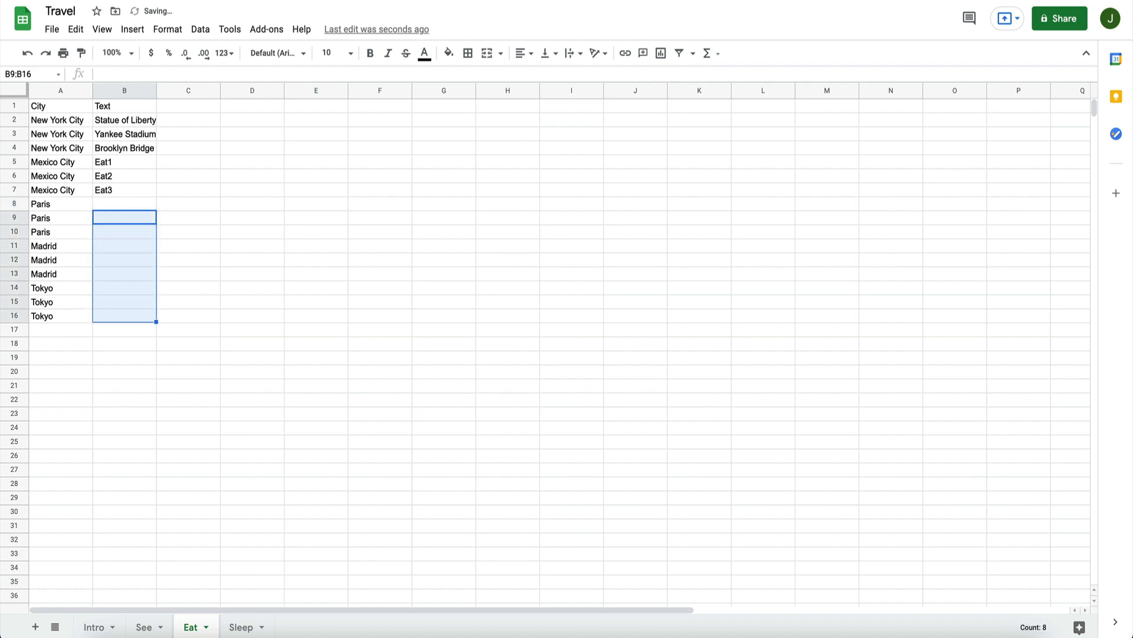
key(Up)
key(Up)
key(Up)
key(Up)
key(Up)
key(Down)
key(shift+Down)
key(shift+Down)
key(ctrl+c)
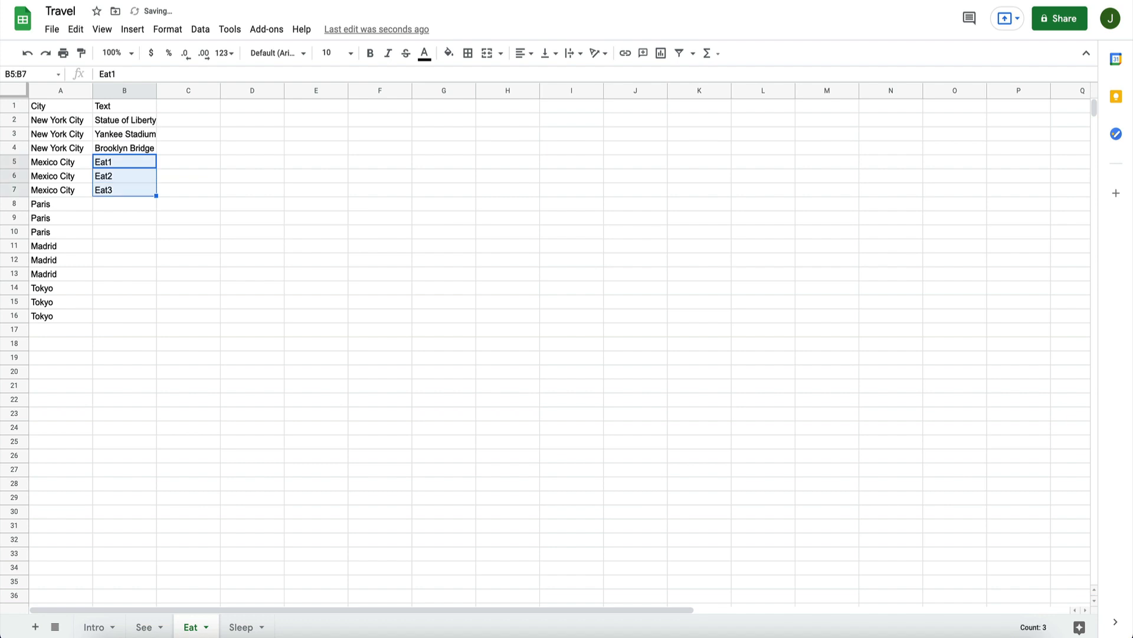
key(Down)
key(ctrl+v)
key(Down)
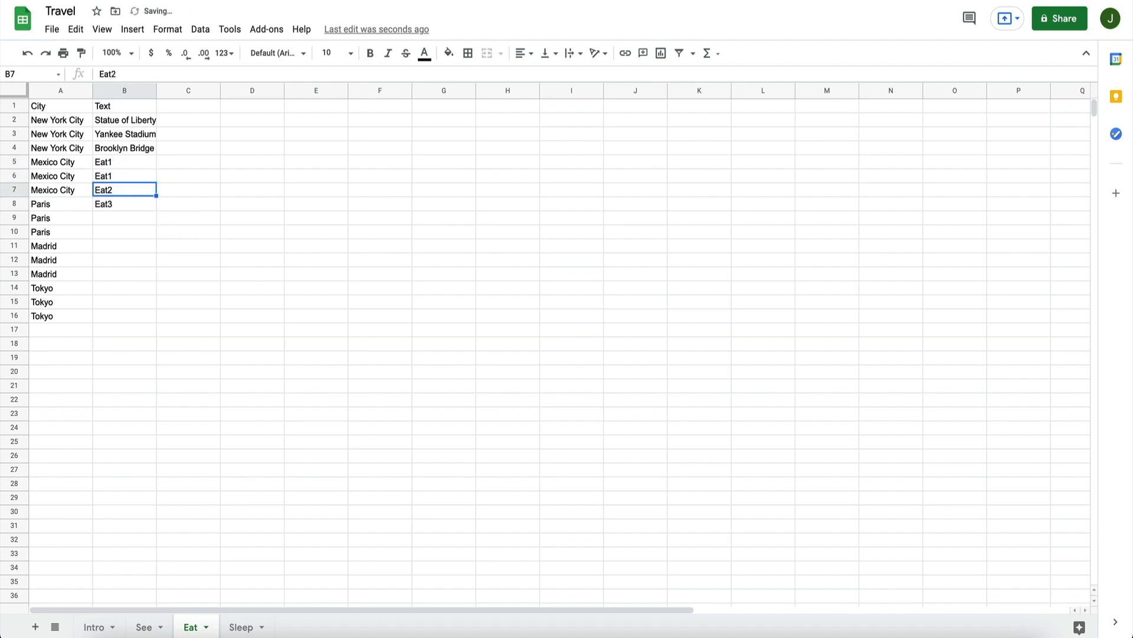
key(ctrl+z)
Step: Paste the copied Eat1 to Eat3 entries into B8:B10, B11:B13 and B14:B16 for Paris, Madrid and Tokyo
key(Down)
key(Down)
key(ctrl+v)
key(Down)
key(Down)
key(Down)
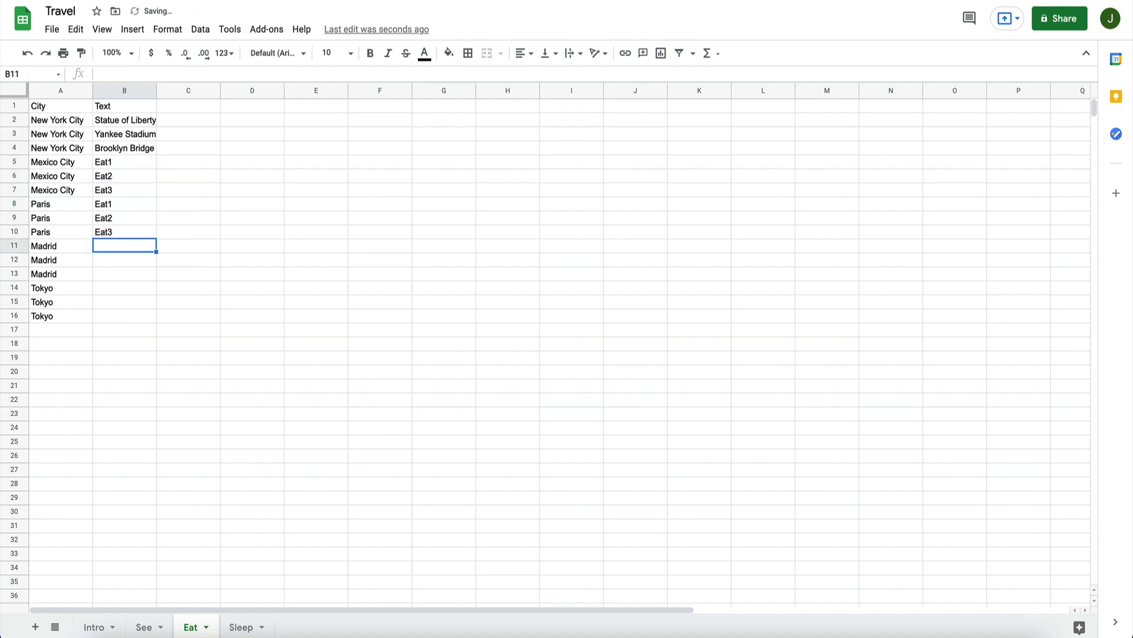
key(ctrl+v)
key(Down)
key(Down)
key(Down)
key(ctrl+v)
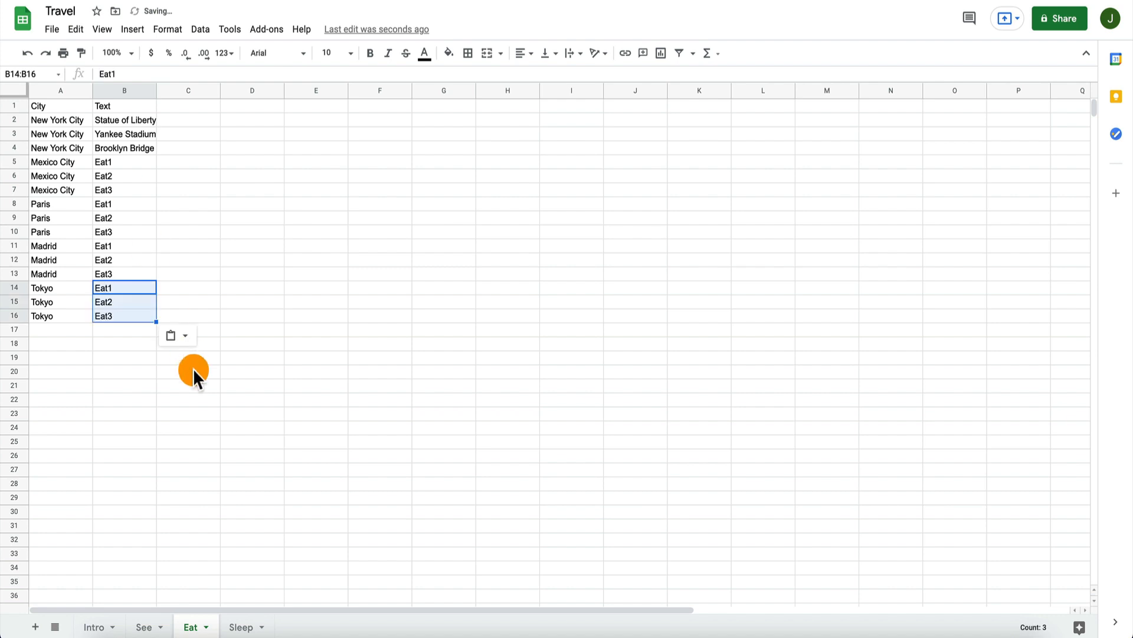
Step: Enter Sleep1, Sleep2 and Sleep3 in B5:B7 of the Sleep sheet for Mexico City
click(242, 627)
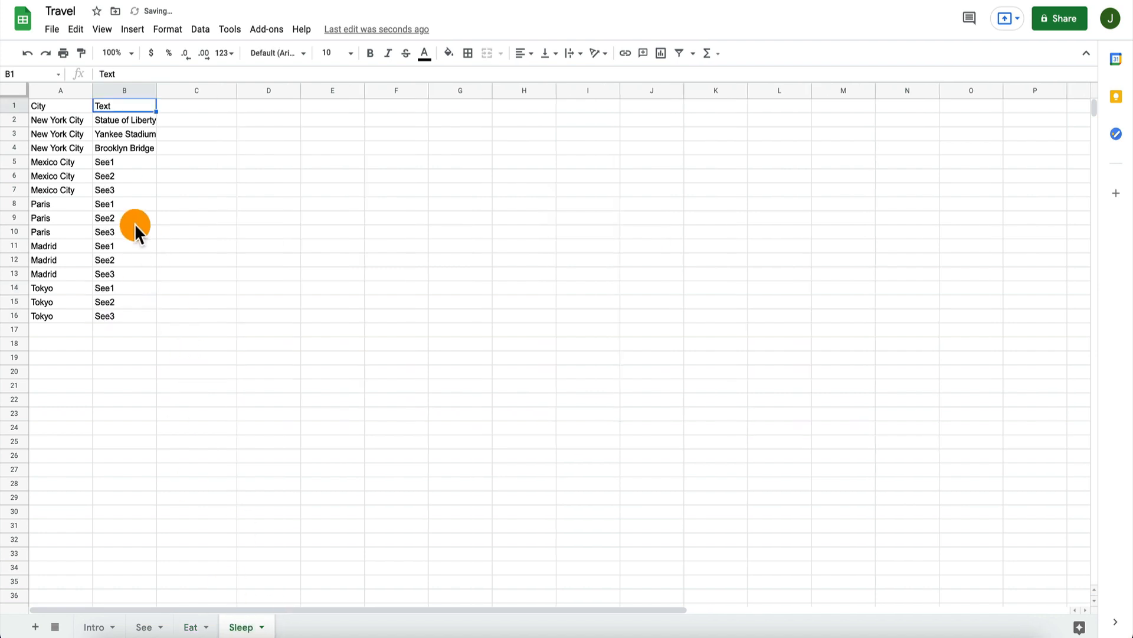
click(133, 162)
text(Sleep1)
key(Return)
text(Sleep2)
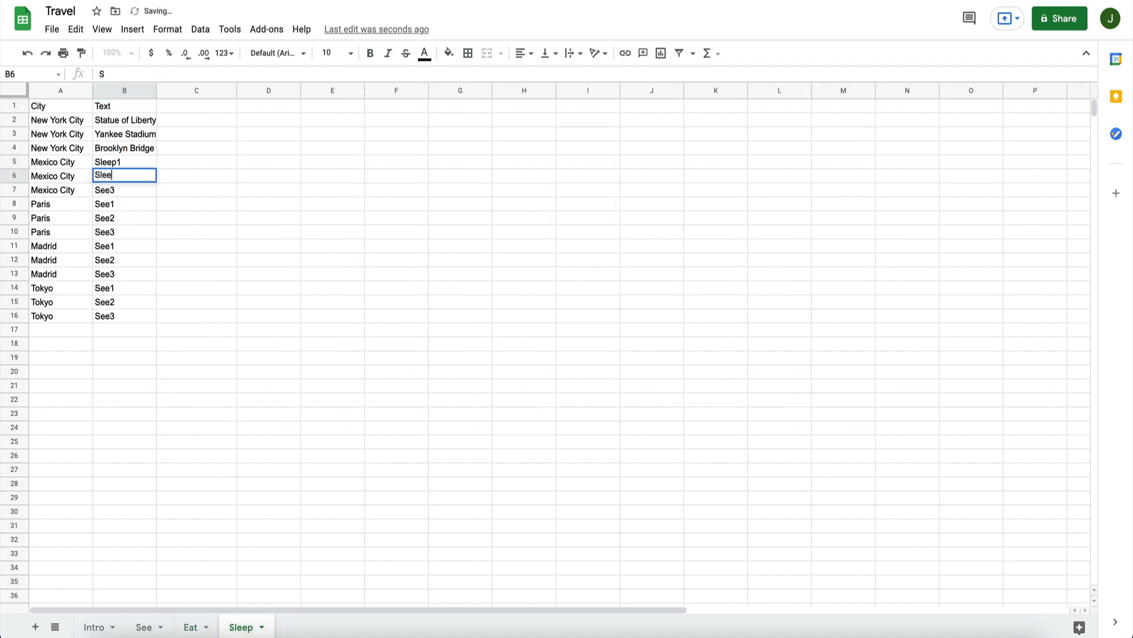
key(Return)
text(Sleep3)
key(Return)
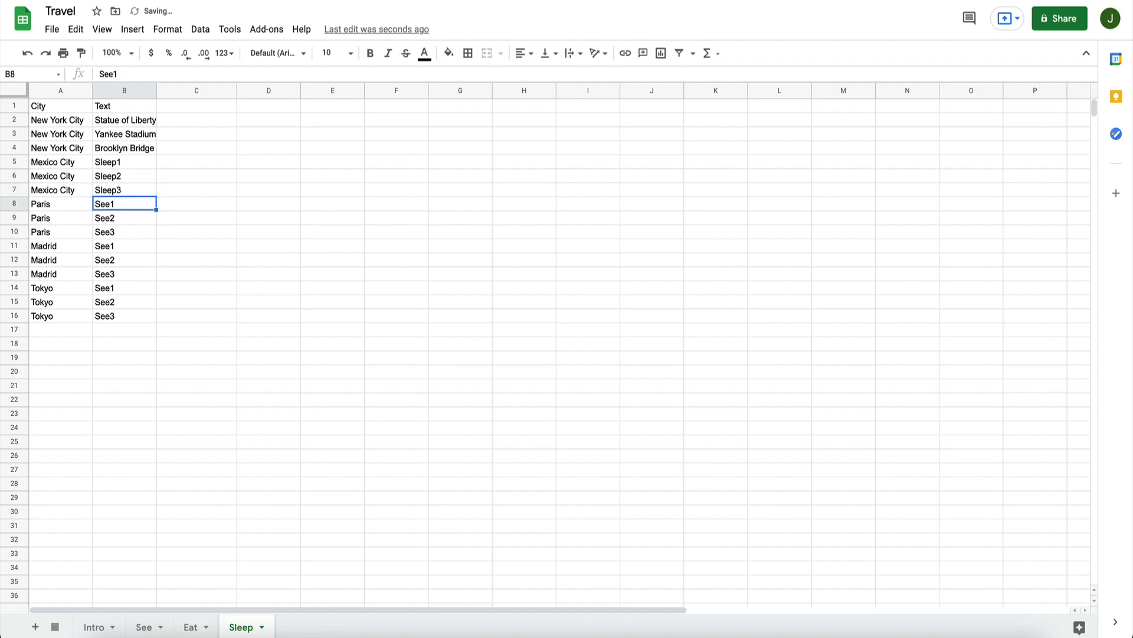
Step: Copy Sleep1 to Sleep3 from B5:B7 and paste them into B8:B10 for Paris
key(Up)
key(Up)
key(Up)
key(shift+Down)
key(shift+Down)
key(ctrl+c)
key(Down)
key(Down)
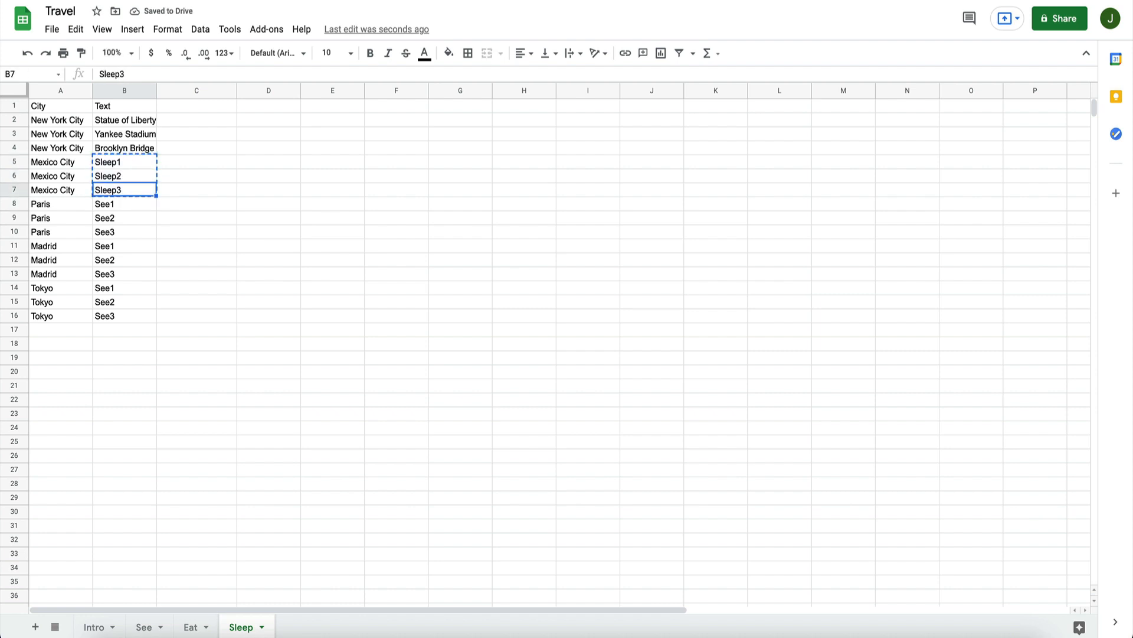
Step: Paste the copied Sleep1 to Sleep3 entries into B11:B13 for Madrid and B14:B16 for Tokyo
key(Down)
key(ctrl+v)
key(Down)
key(Down)
key(Down)
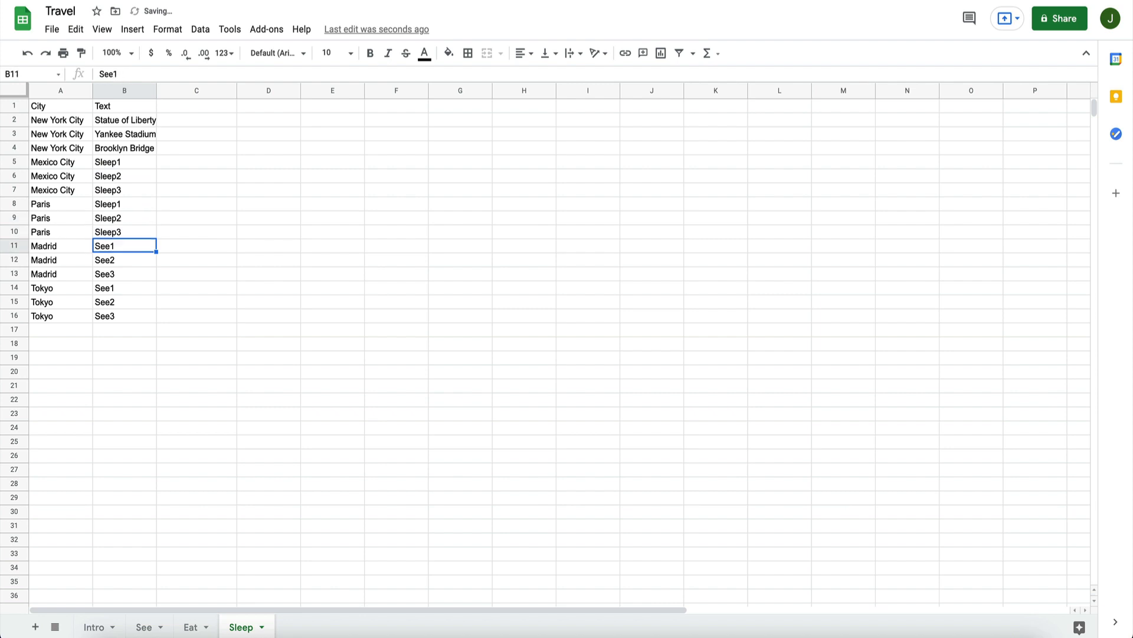
key(ctrl+v)
key(Down)
key(Down)
key(Down)
key(ctrl+v)
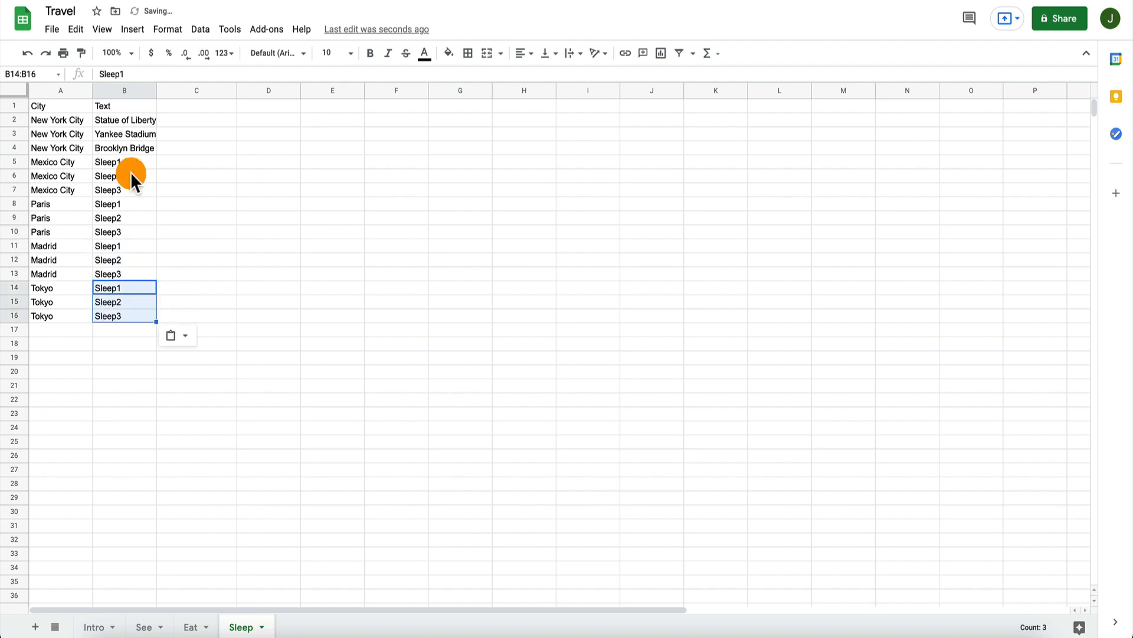
click(198, 187)
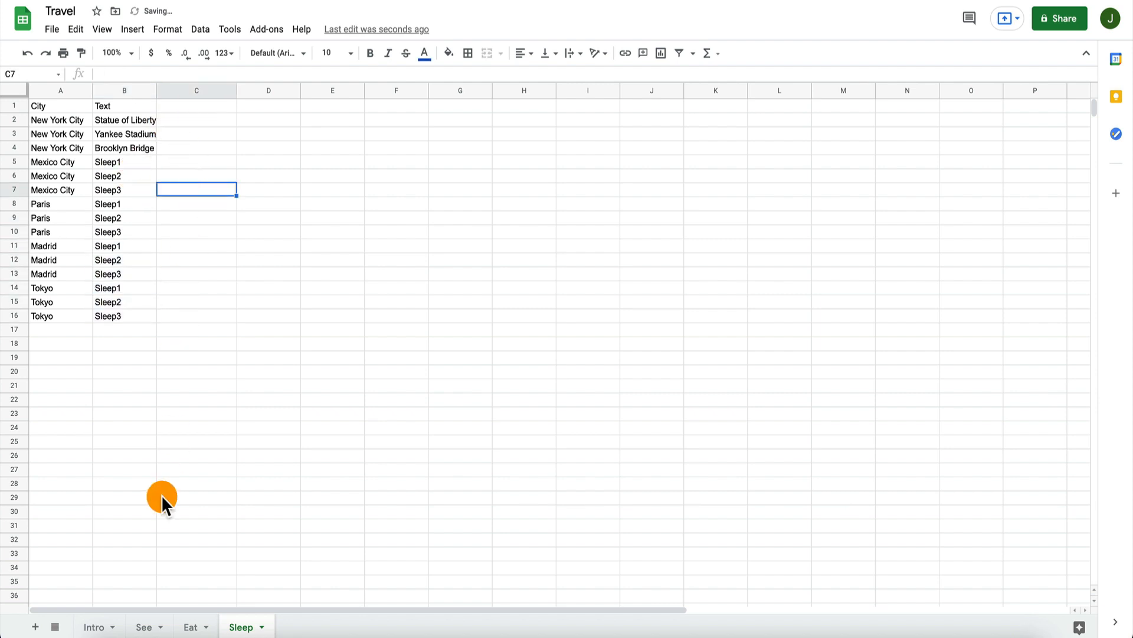
Step: Rename the Intro sheet as Cities
click(92, 626)
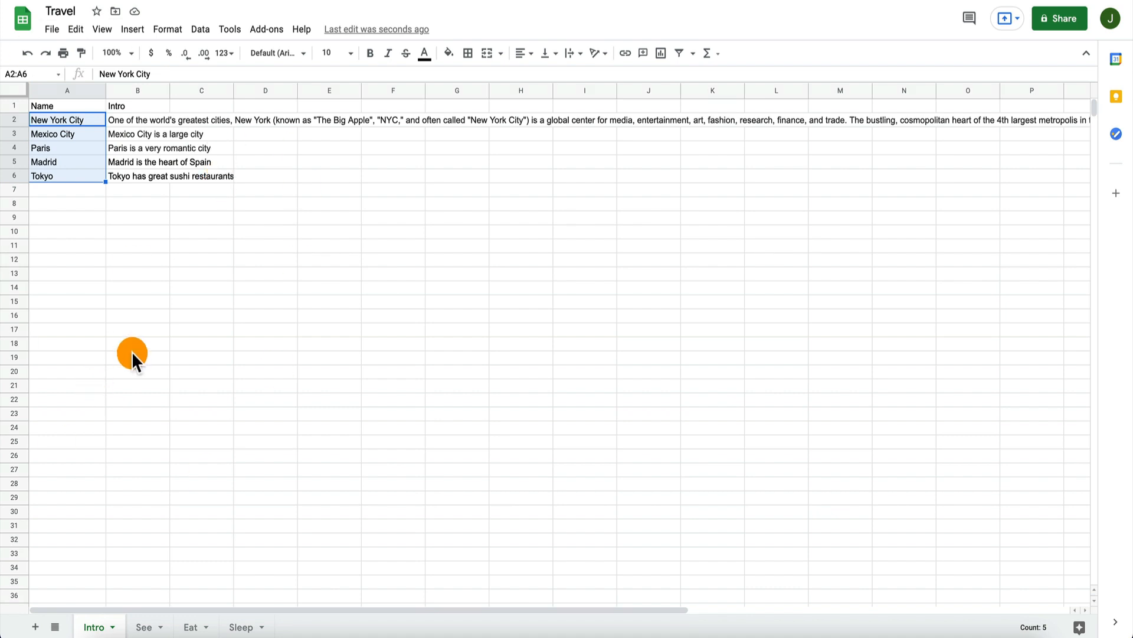
click(146, 627)
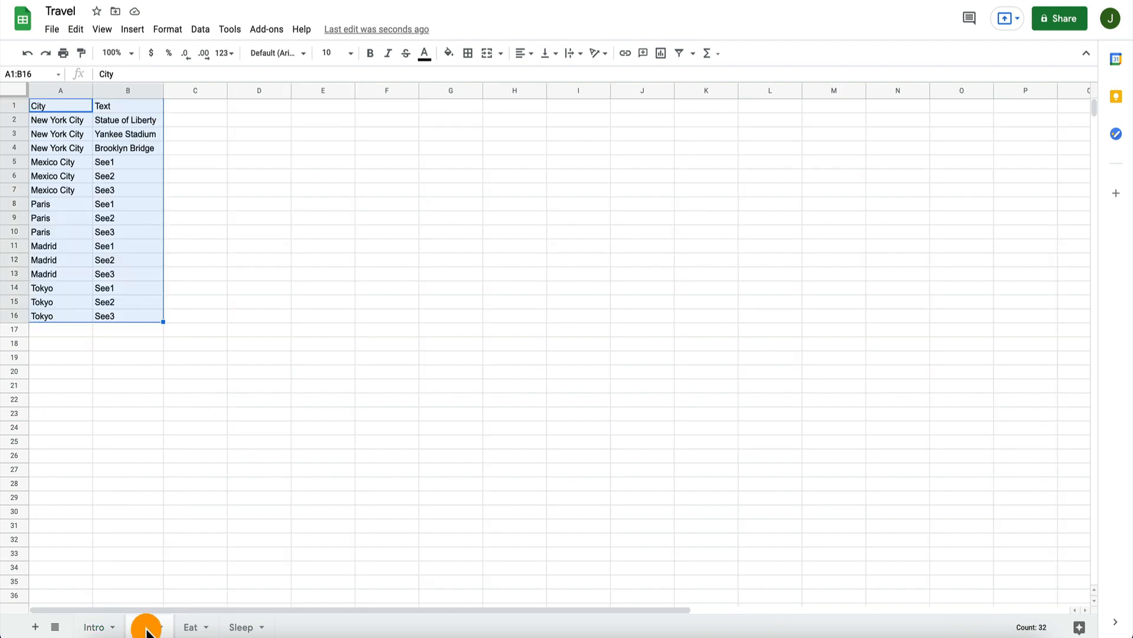
click(96, 626)
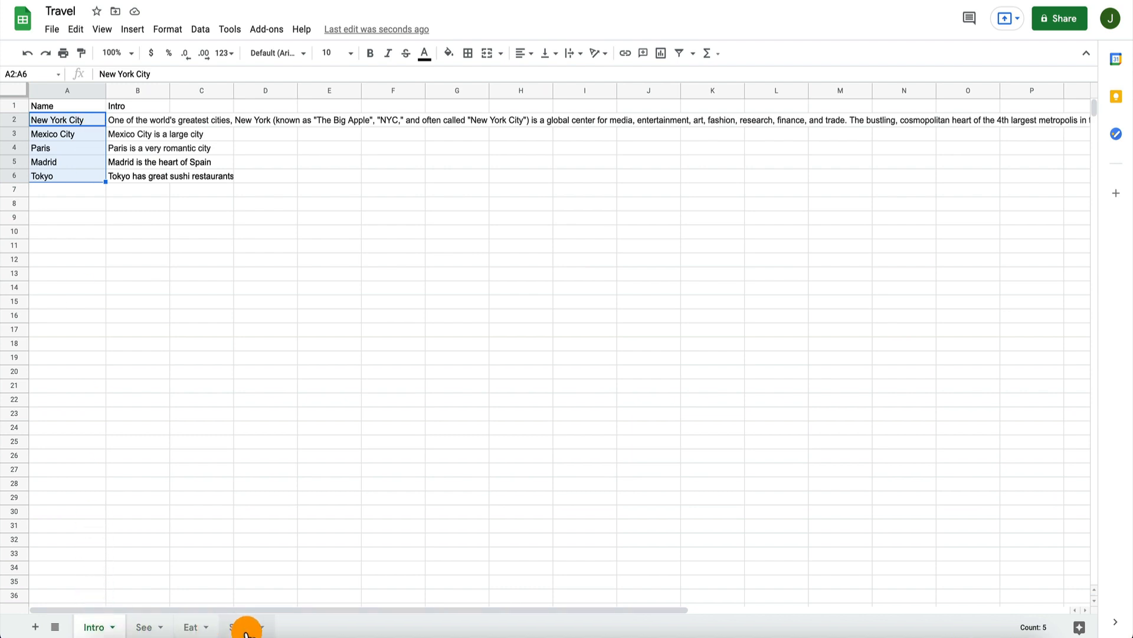
double_click(100, 628)
text(Cities)
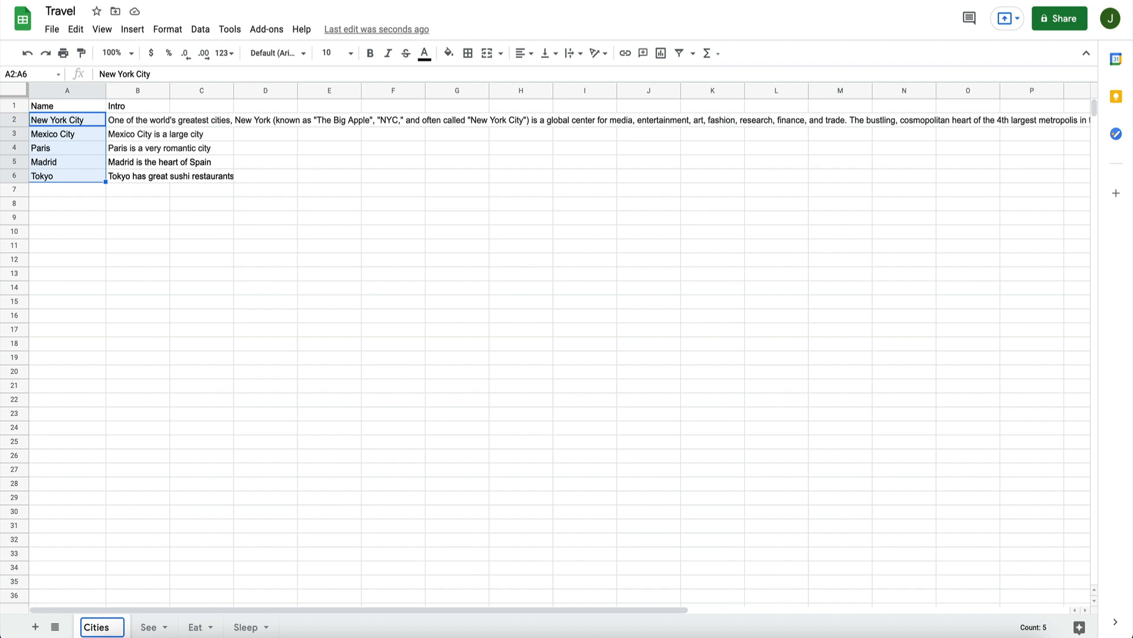
key(Return)
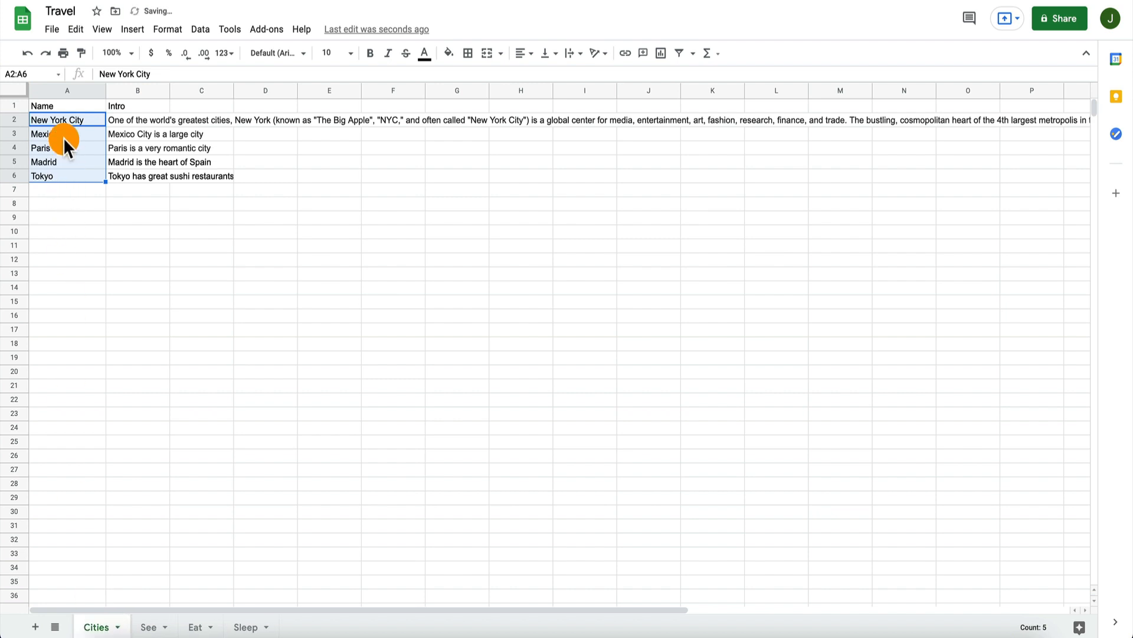
Step: Download the Cities sheet as a comma-separated values (.csv) file
click(70, 104)
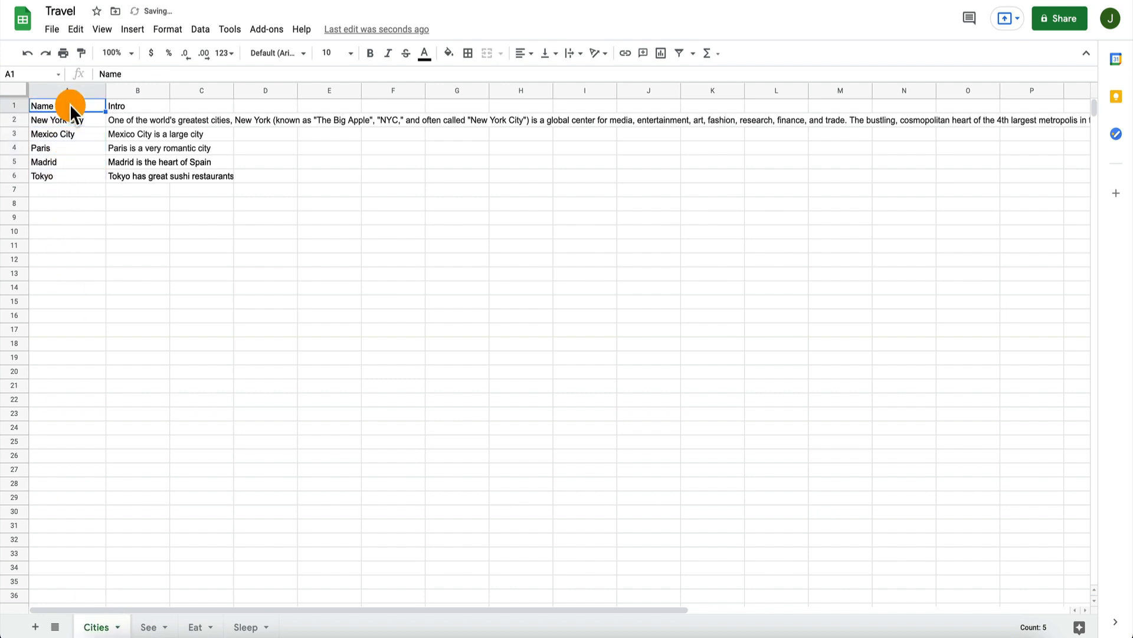
click(52, 30)
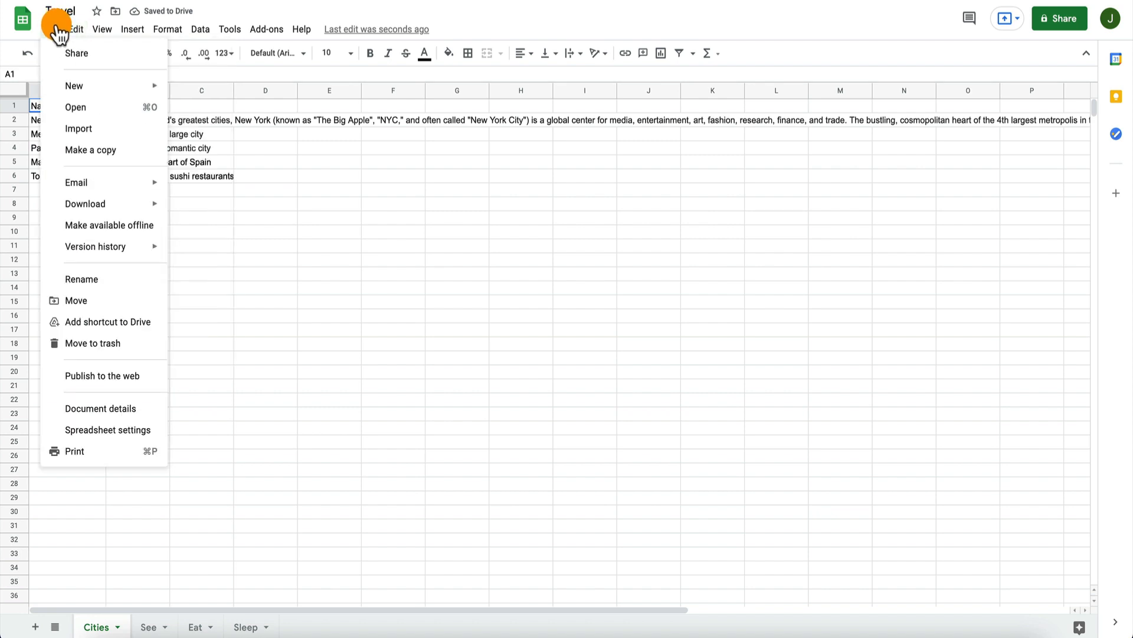
mouse_move(97, 204)
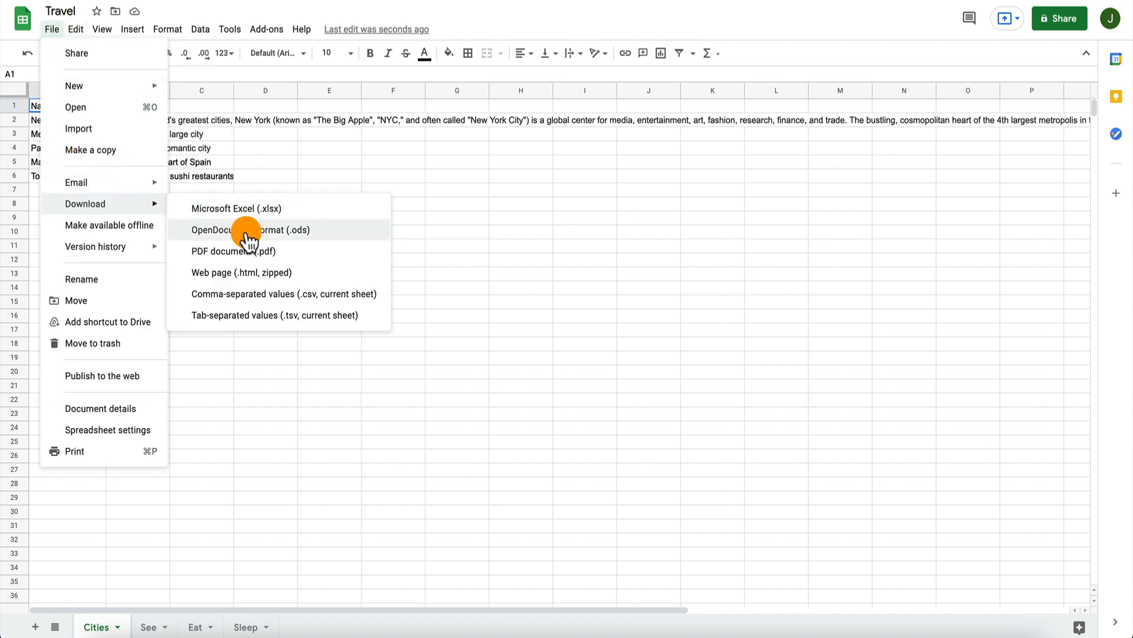
click(251, 291)
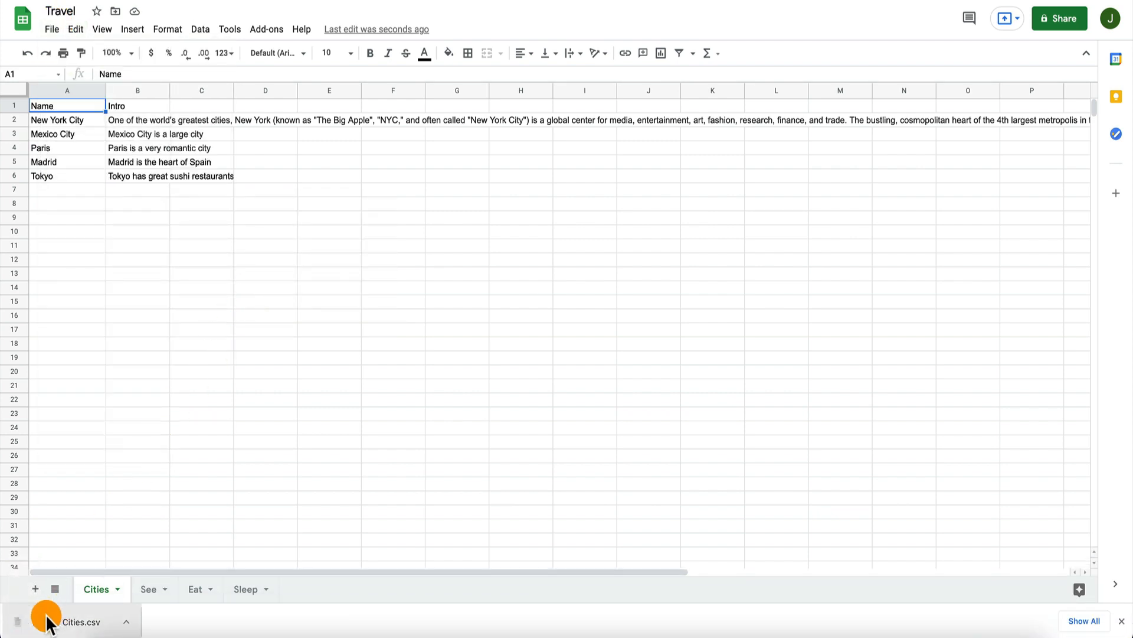
Step: Download the See sheet as a comma-separated values (.csv) file
click(149, 588)
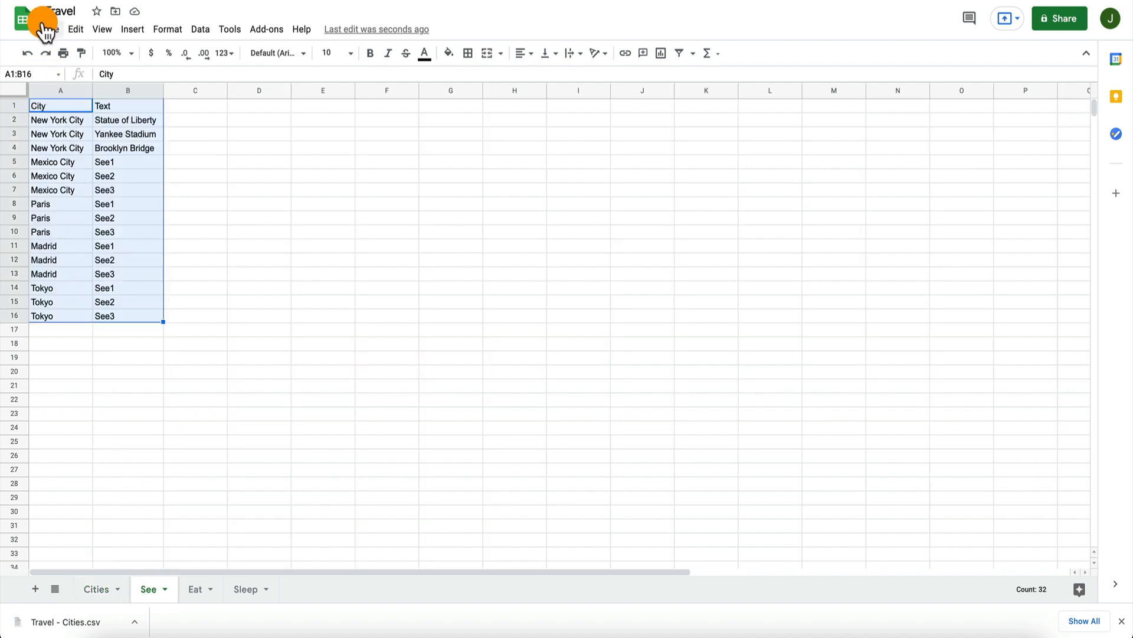
click(52, 29)
mouse_move(91, 203)
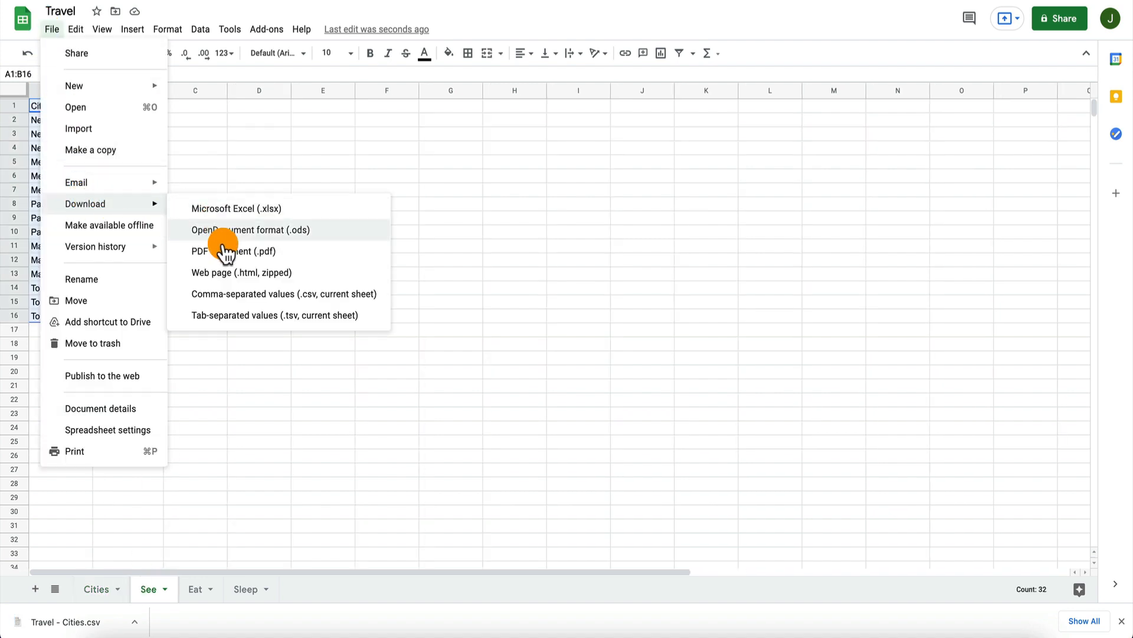
click(227, 292)
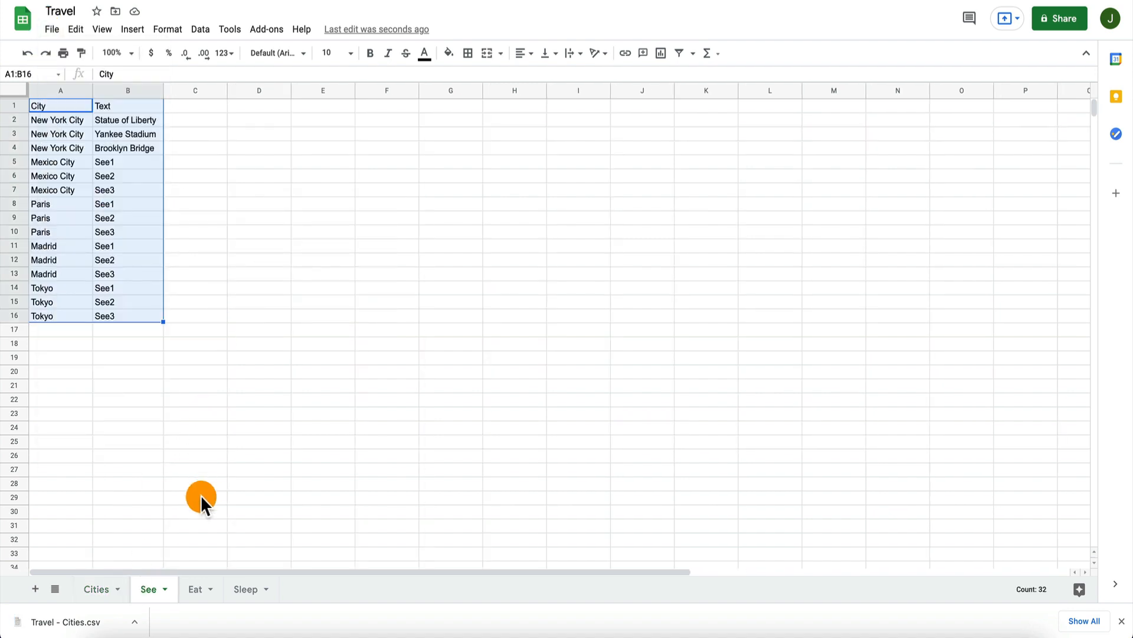
Step: Download the Eat sheet as a comma-separated values (.csv) file
click(192, 588)
click(52, 29)
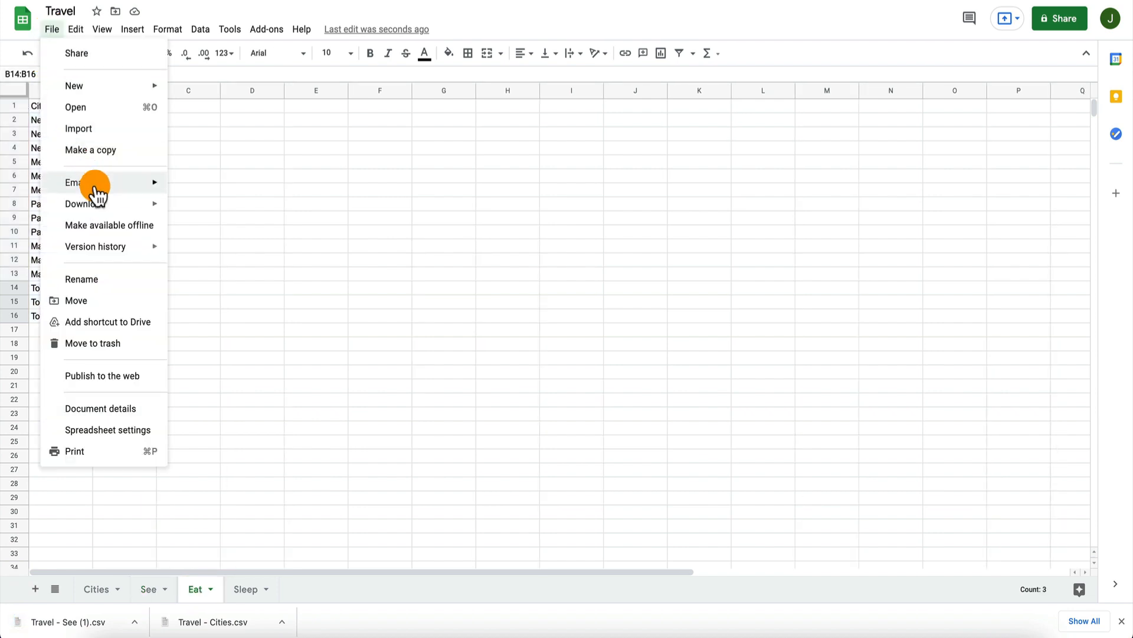
mouse_move(106, 205)
click(246, 296)
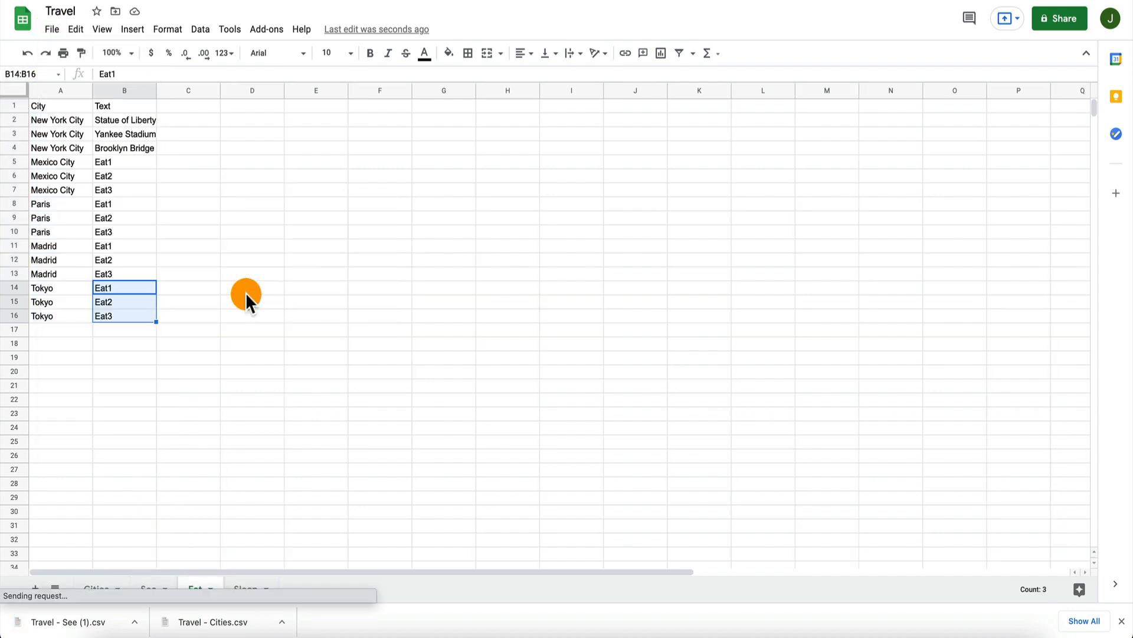
Step: Download the Sleep sheet as a comma-separated values (.csv) file and switch to the PocketTravel project in Adalo
click(248, 594)
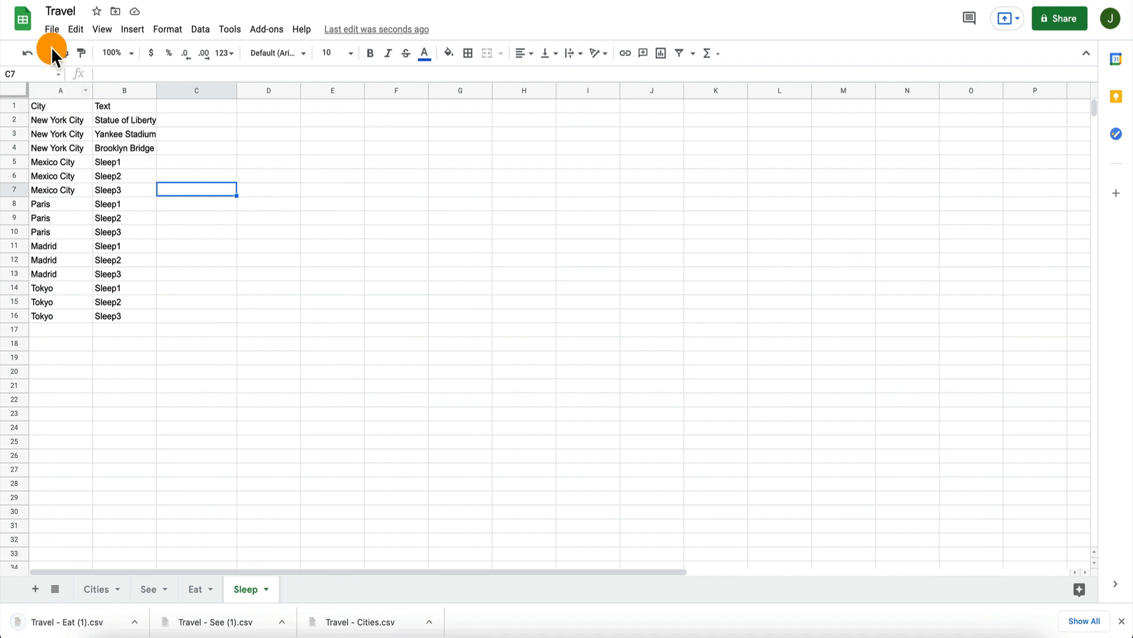
click(55, 28)
mouse_move(109, 205)
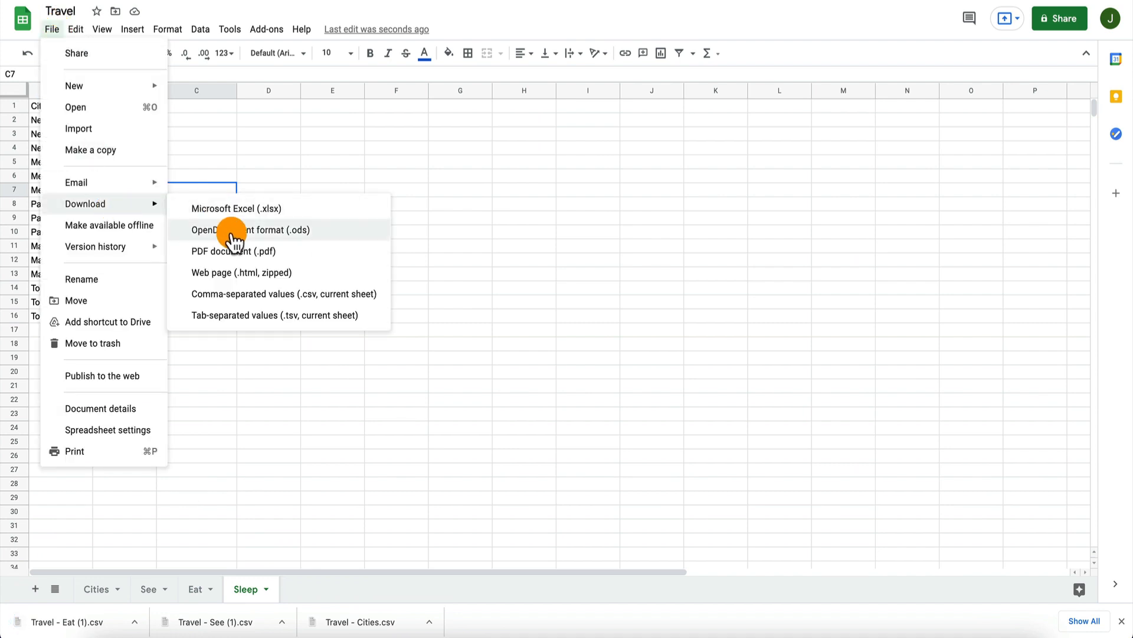
click(238, 291)
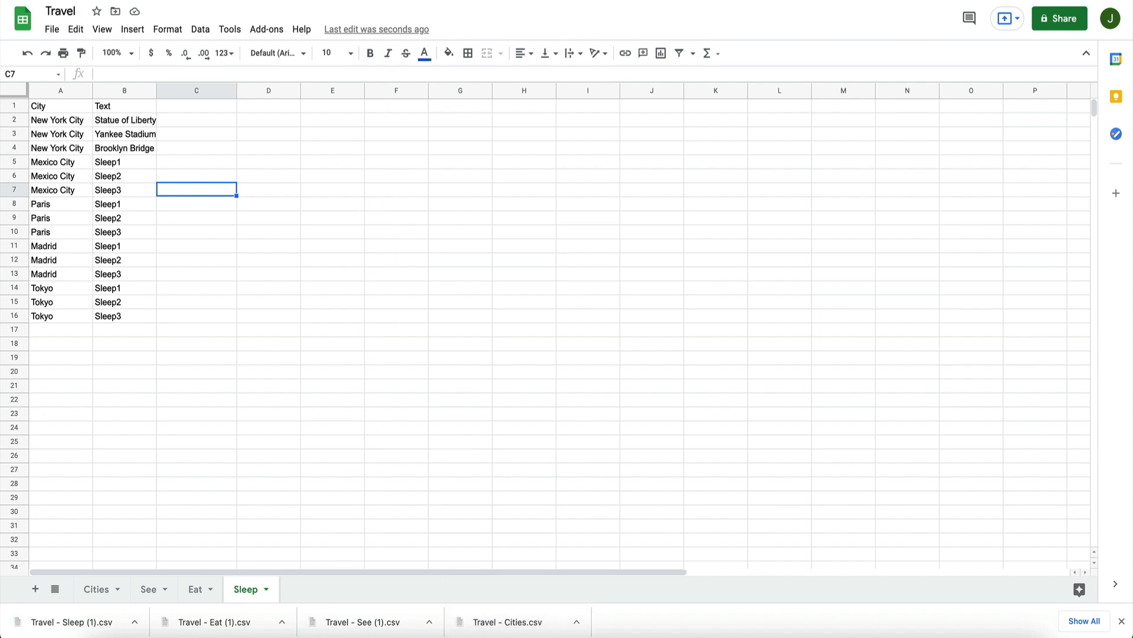
key(ctrl+Tab)
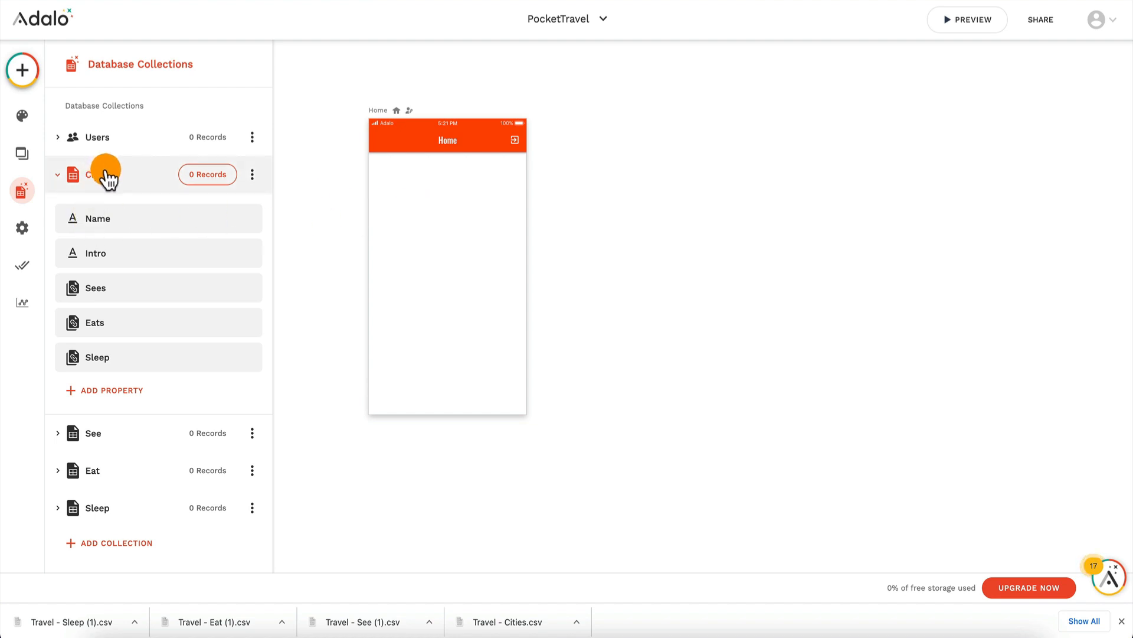
click(25, 73)
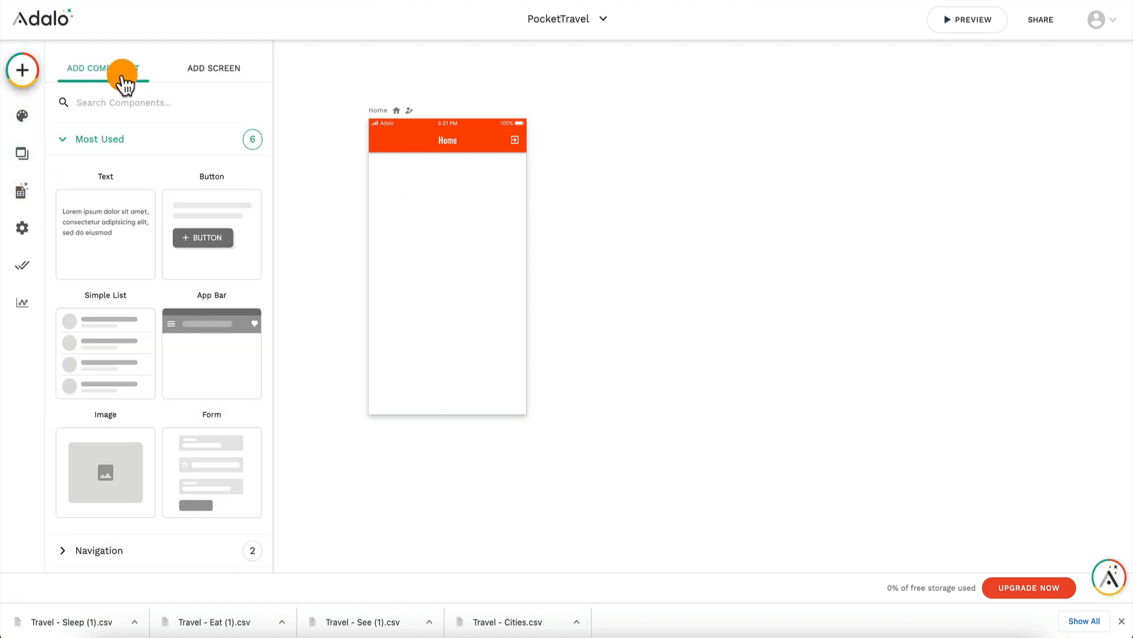
drag(114, 366, 448, 204)
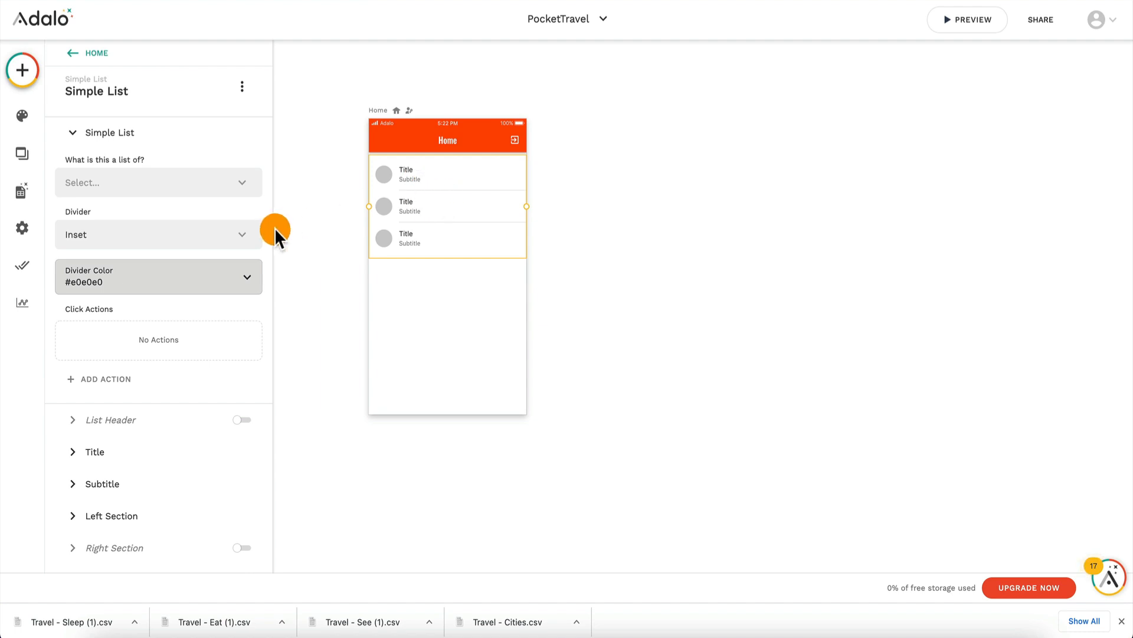
key(Delete)
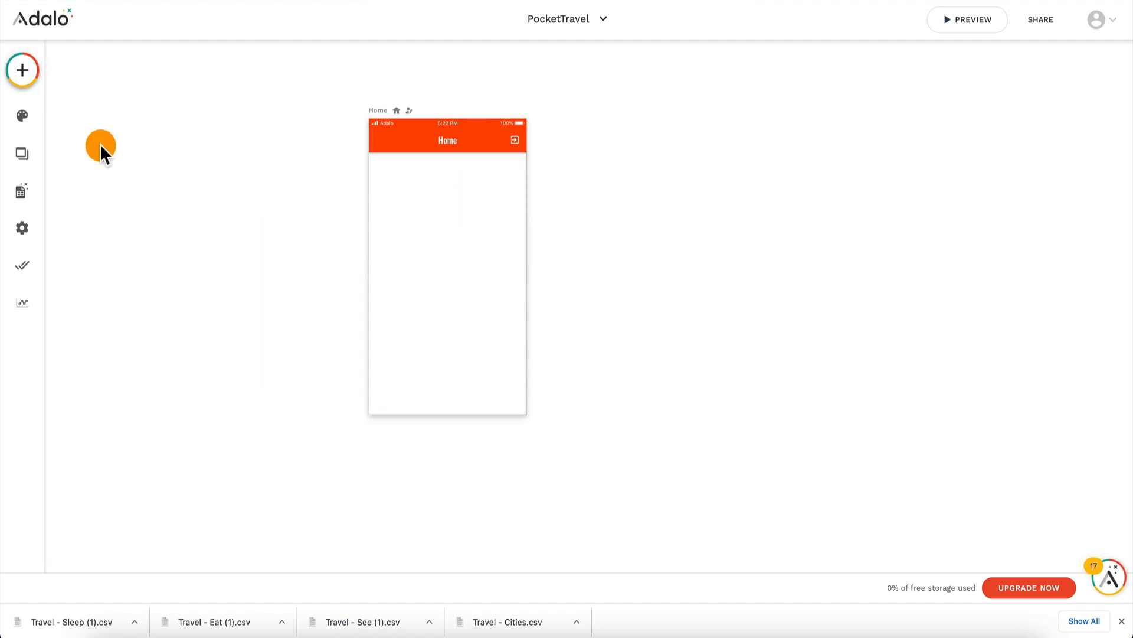
Step: Add a Custom List component to the Home screen directly below the app bar
click(34, 74)
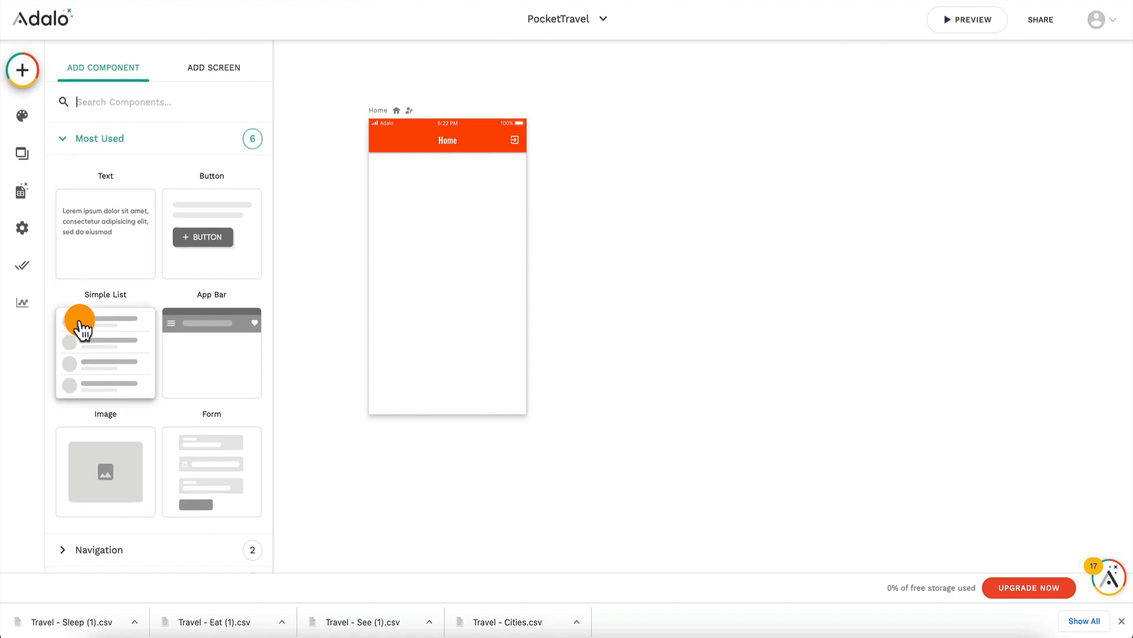
scroll(83, 348, down, 7)
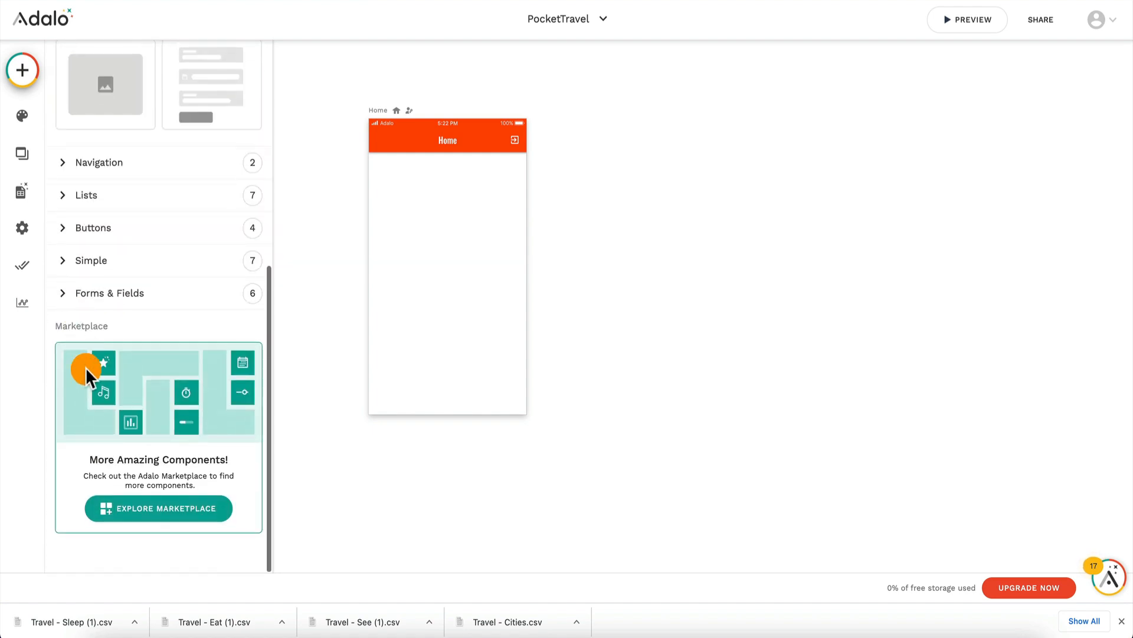
click(112, 189)
scroll(112, 335, down, 3)
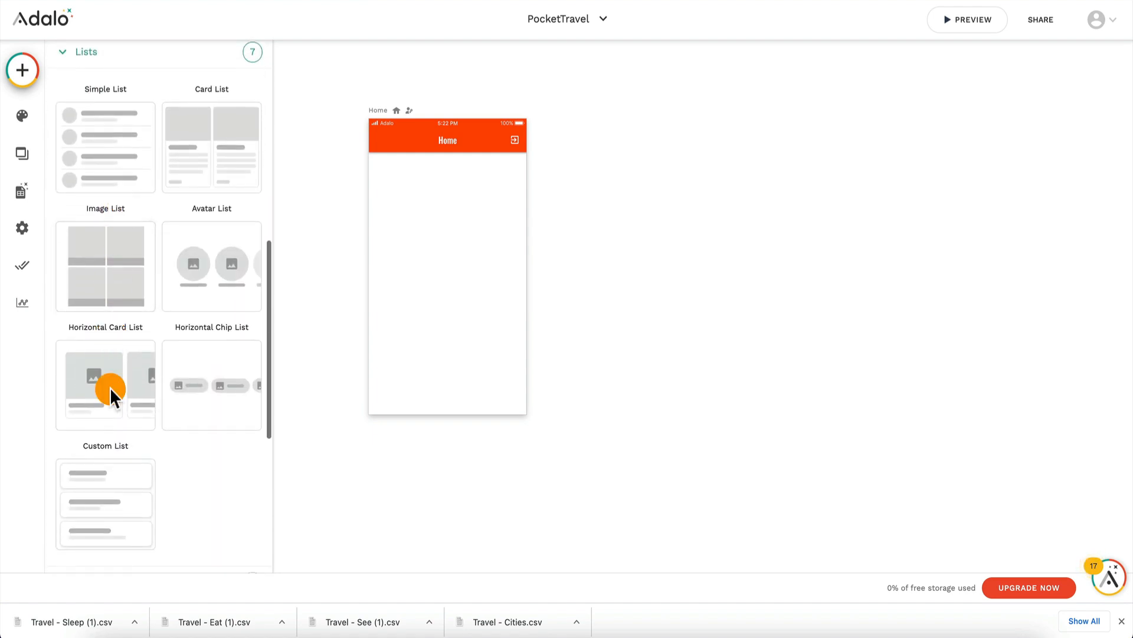
drag(97, 505, 447, 214)
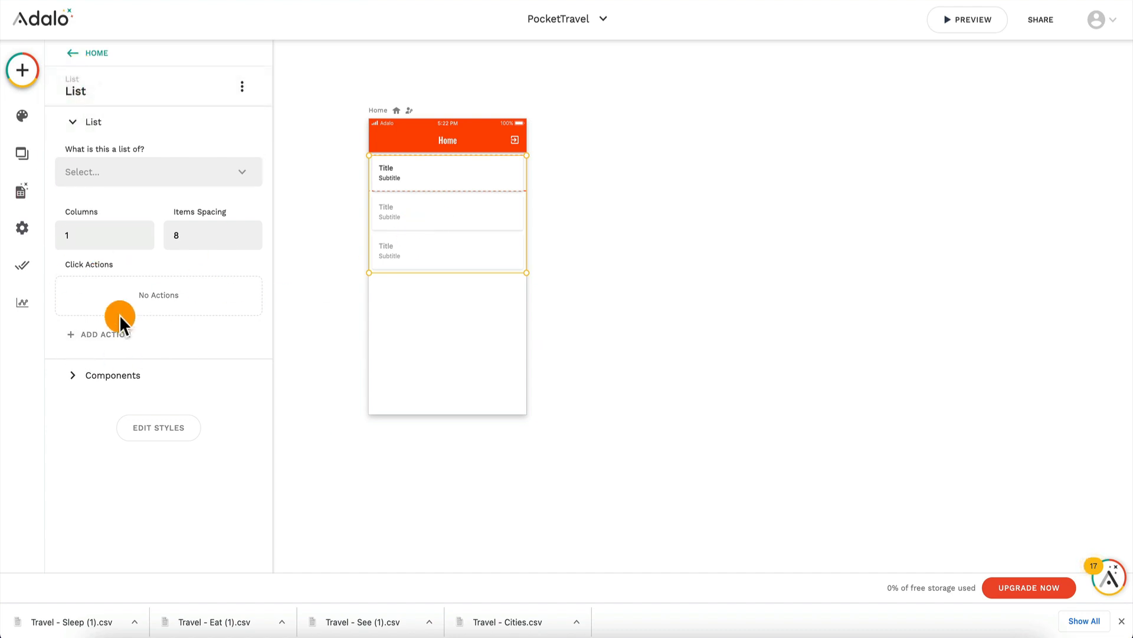
click(114, 380)
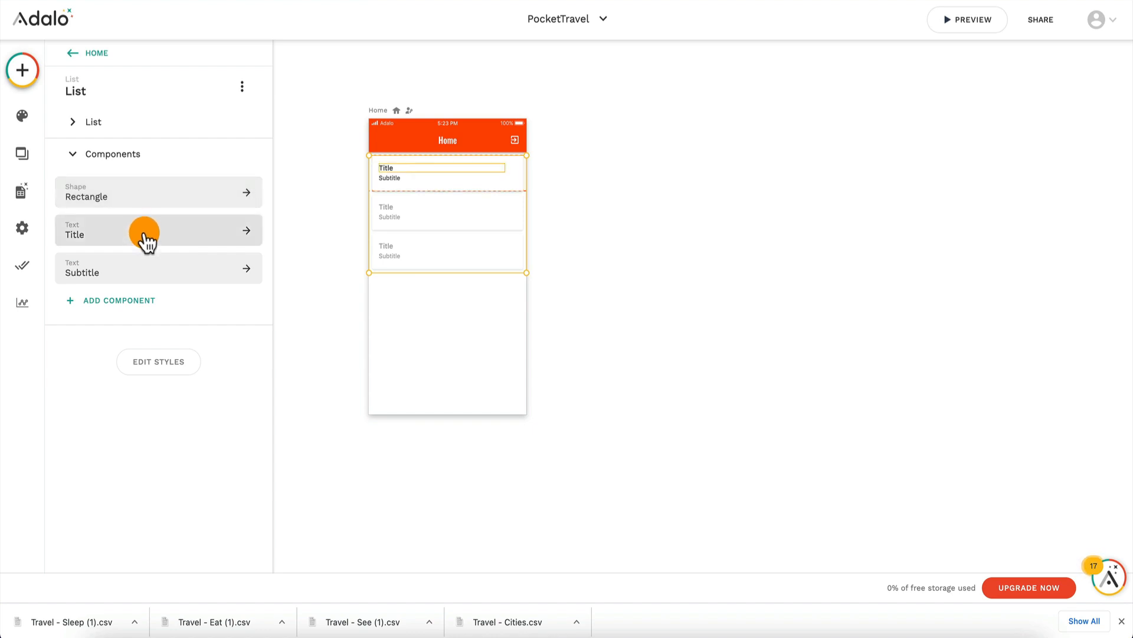
click(145, 285)
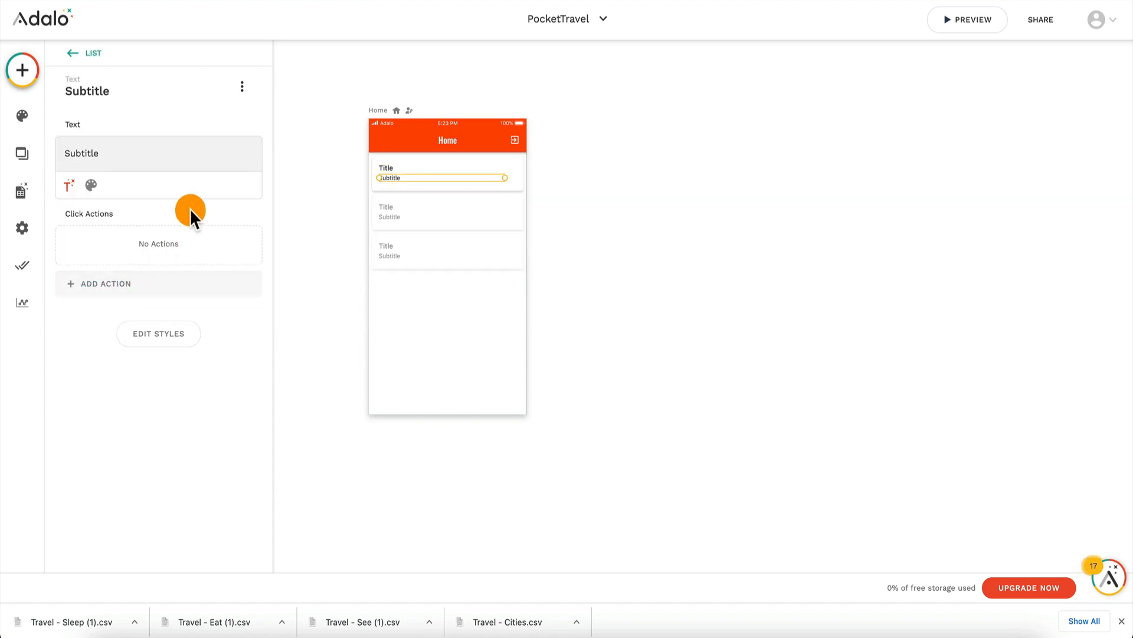
click(242, 87)
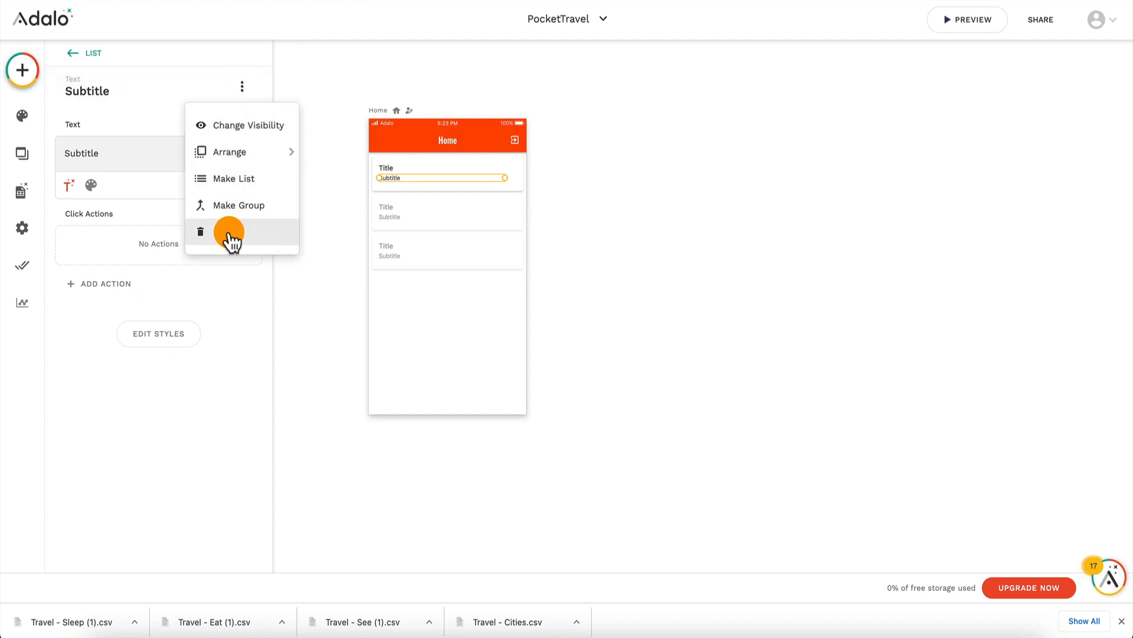
click(77, 53)
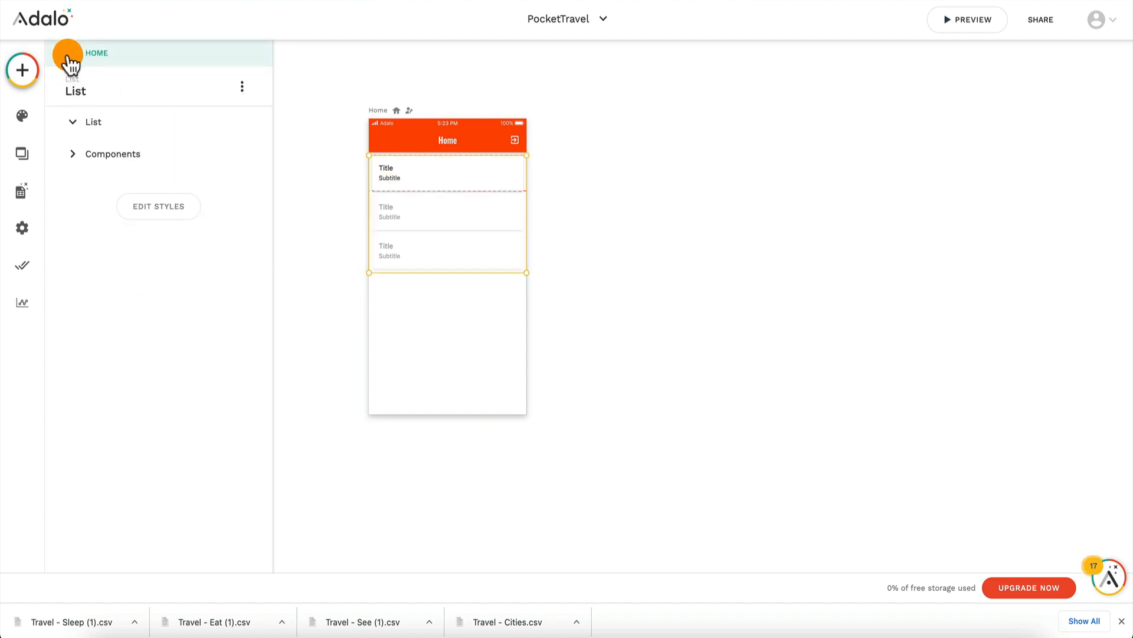
Step: Set the font size of the custom list's Title text to 19
click(112, 373)
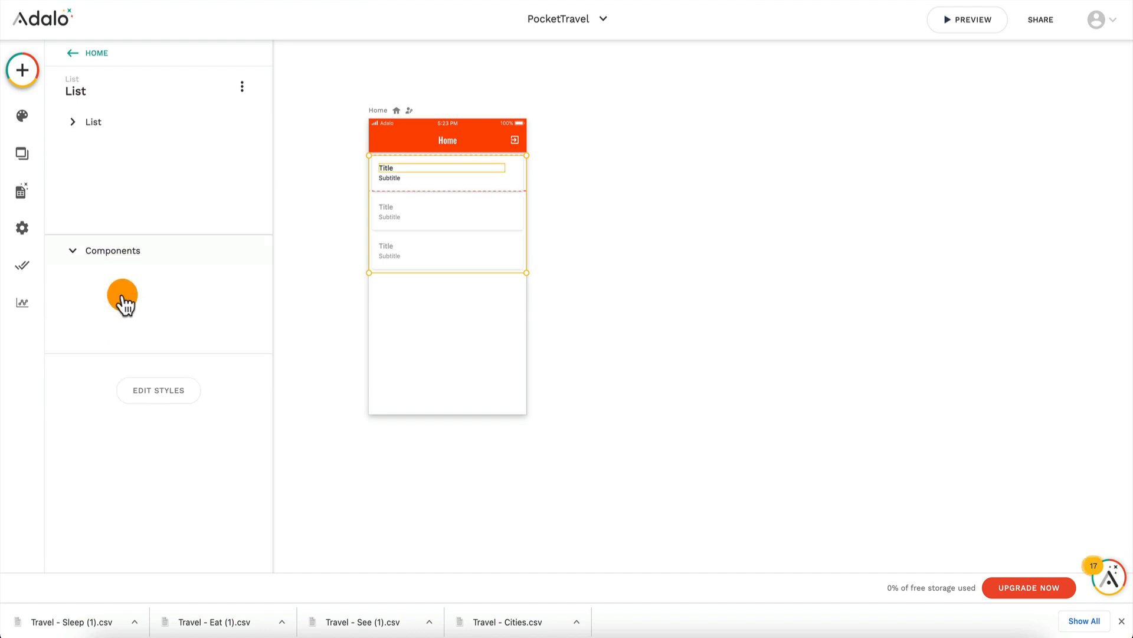
click(133, 234)
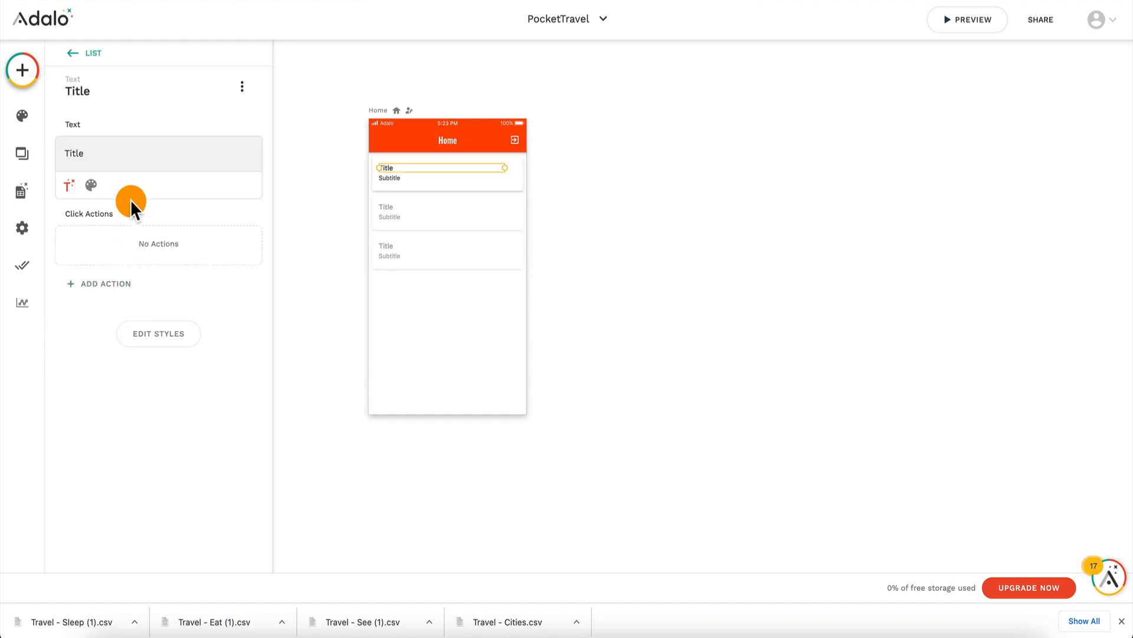
click(90, 185)
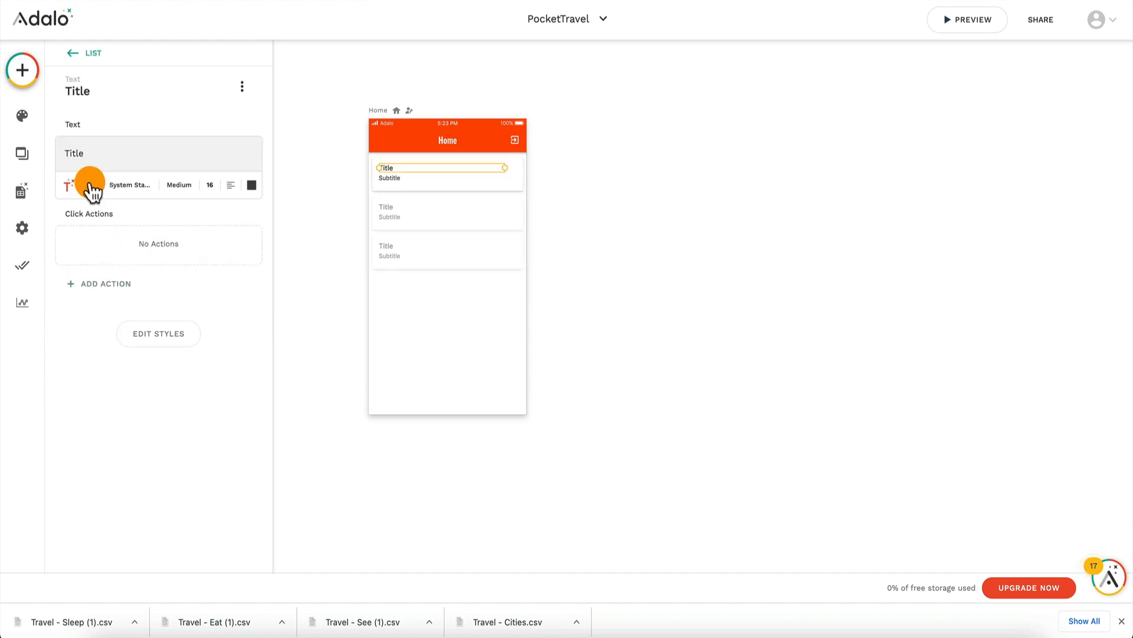
click(212, 183)
text(19)
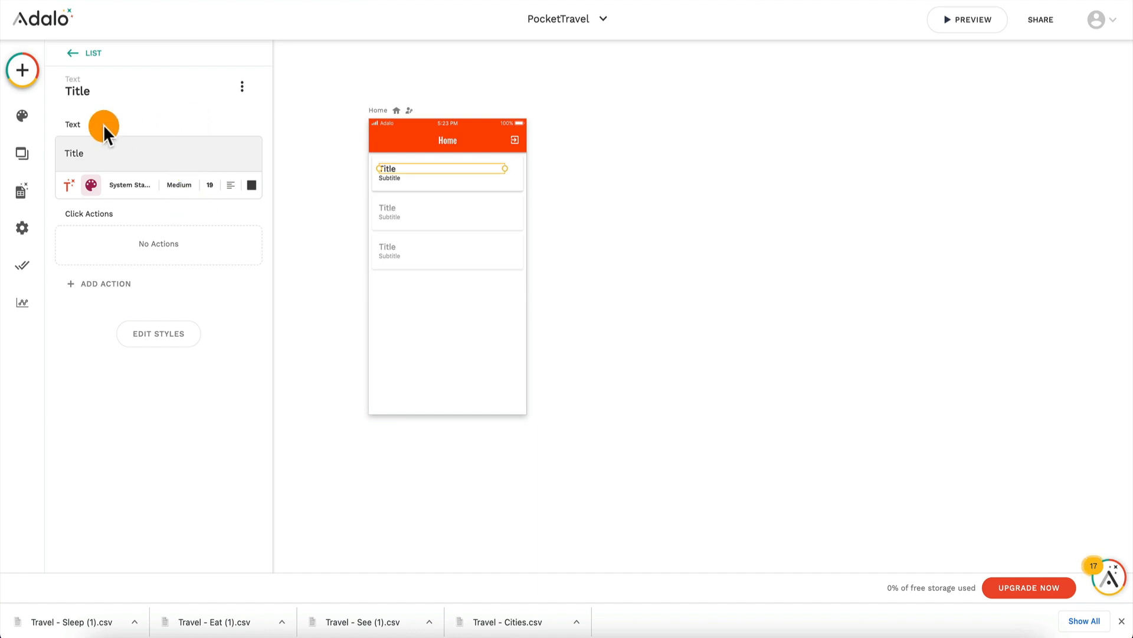
Step: Set the custom list on the Home screen to display the Cities collection
click(73, 54)
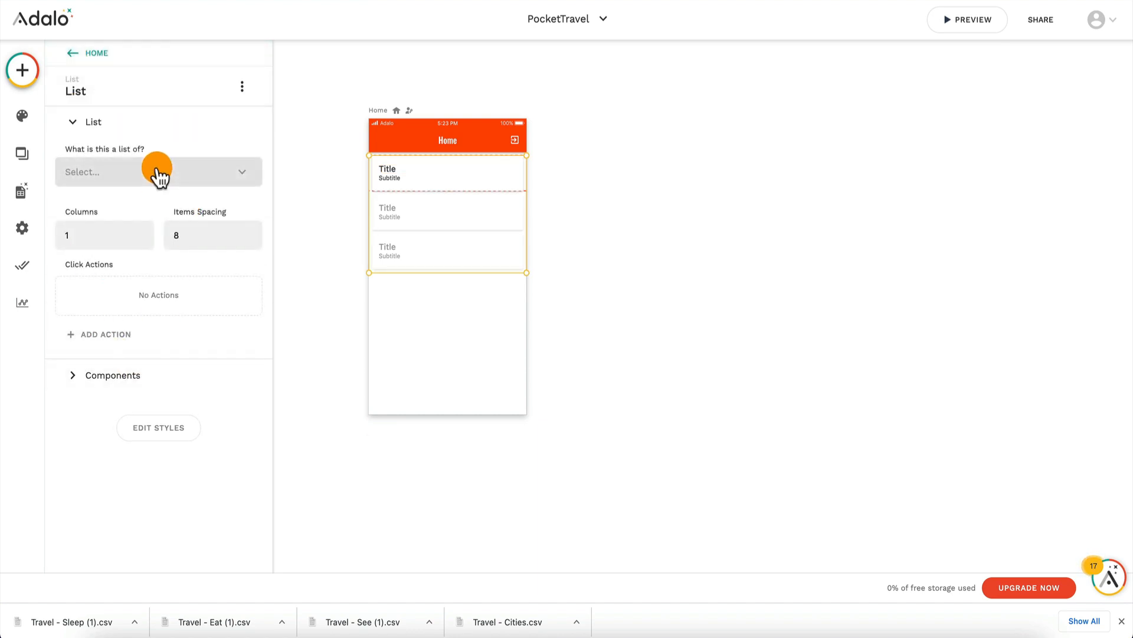
click(157, 171)
click(145, 234)
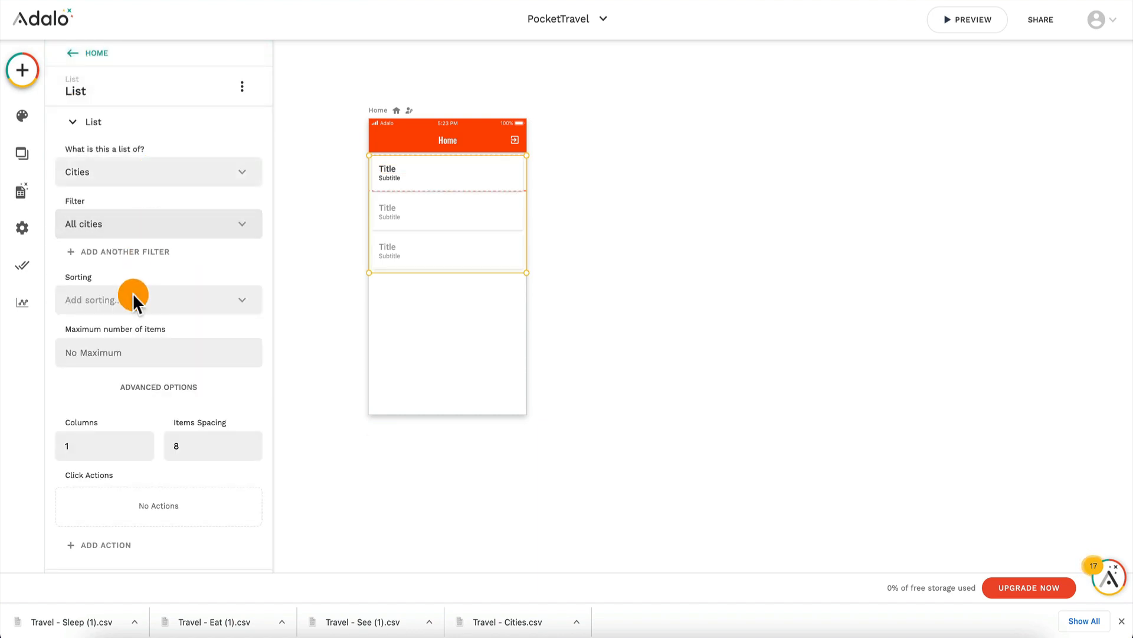
Step: Insert the Current City's Name as dynamic text in the list's Title component
scroll(182, 245, down, 2)
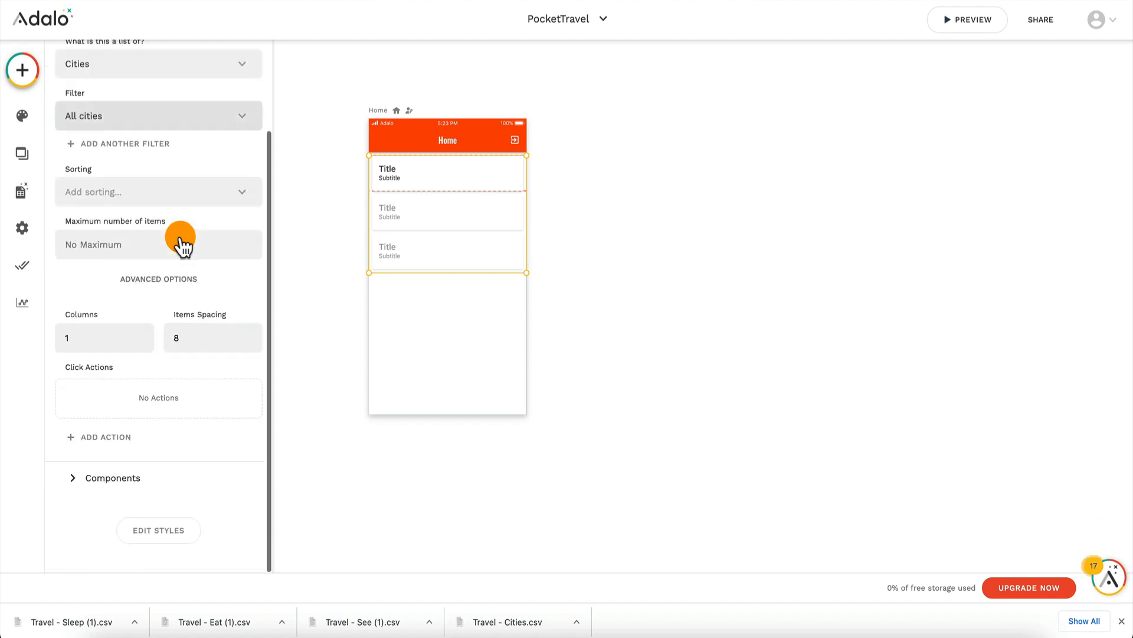
click(118, 478)
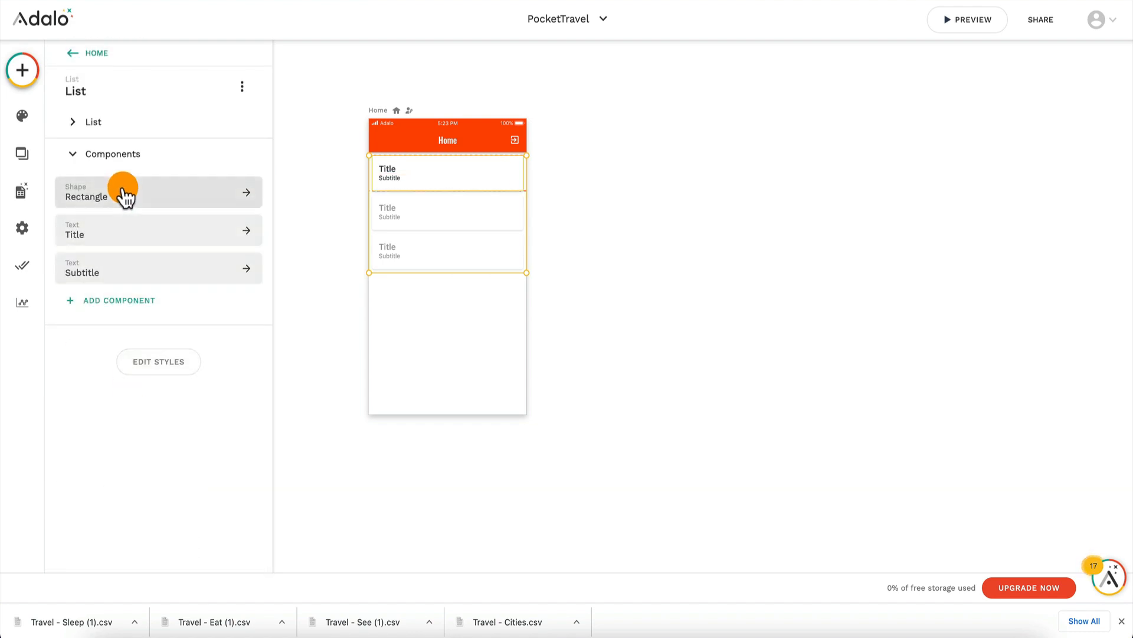
click(112, 233)
click(64, 184)
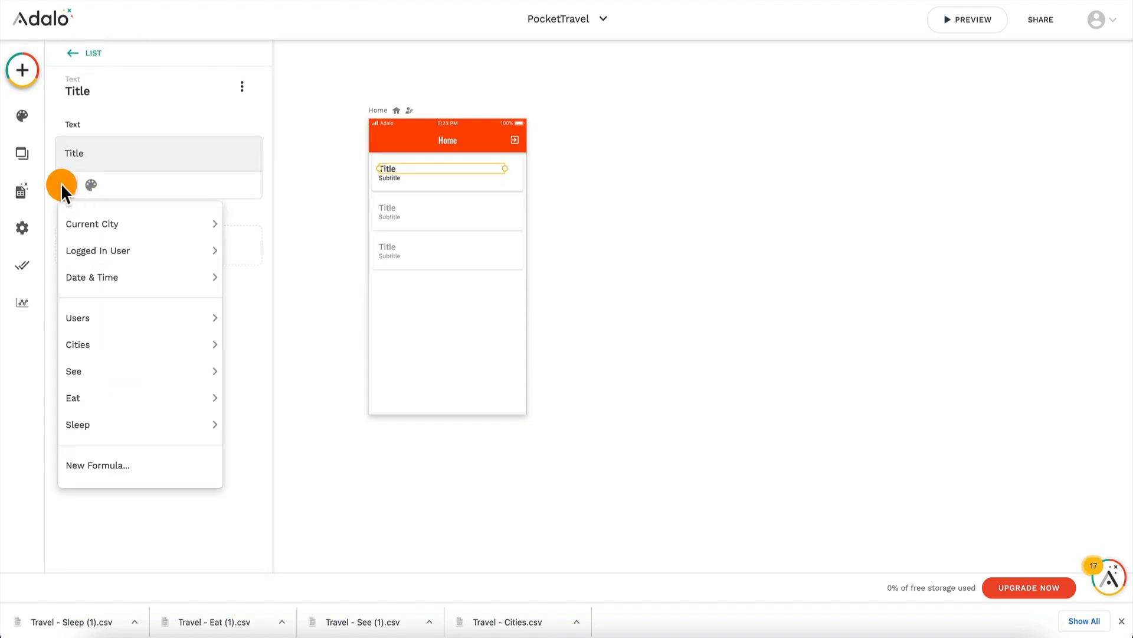
mouse_move(98, 232)
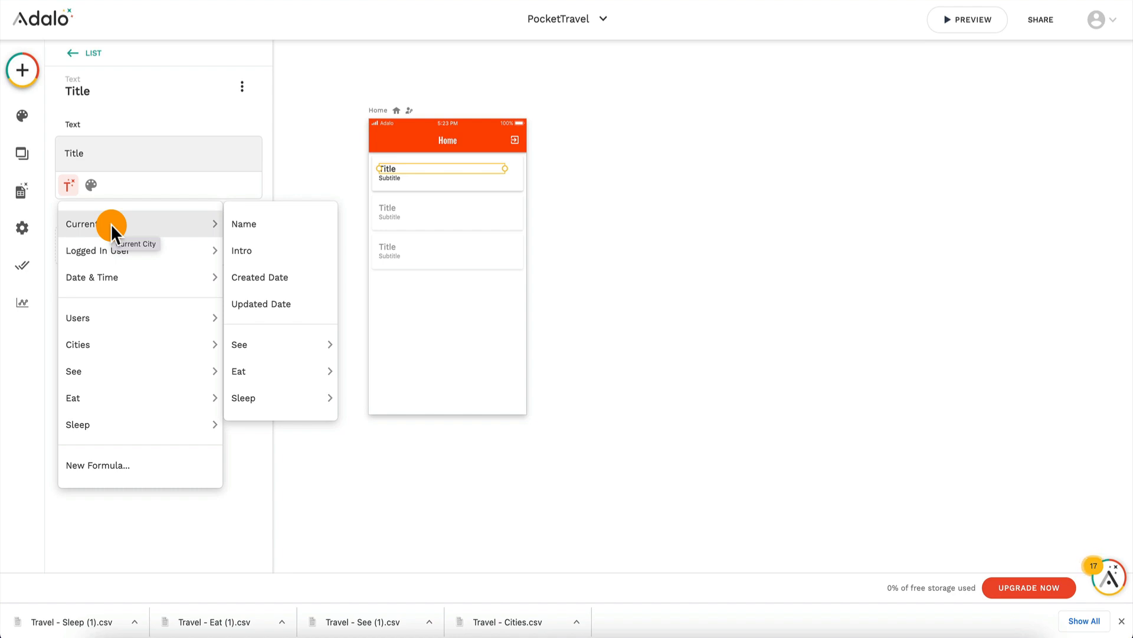
click(263, 227)
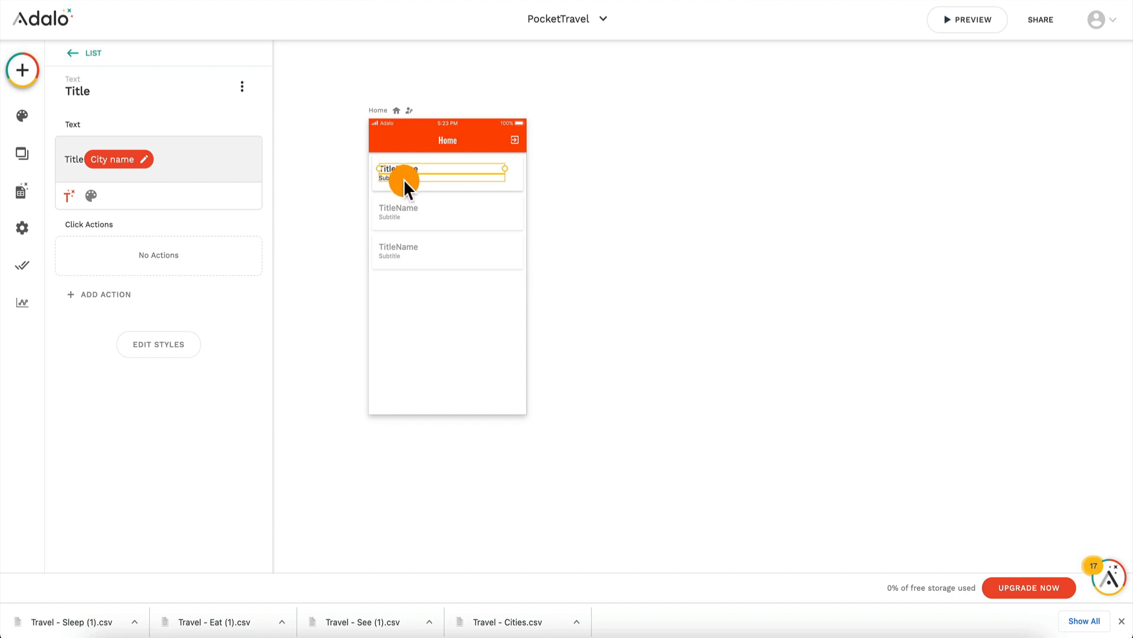
Step: Remove the literal word Title from the list's title text, keeping only the dynamic city name
click(72, 57)
scroll(116, 330, down, 3)
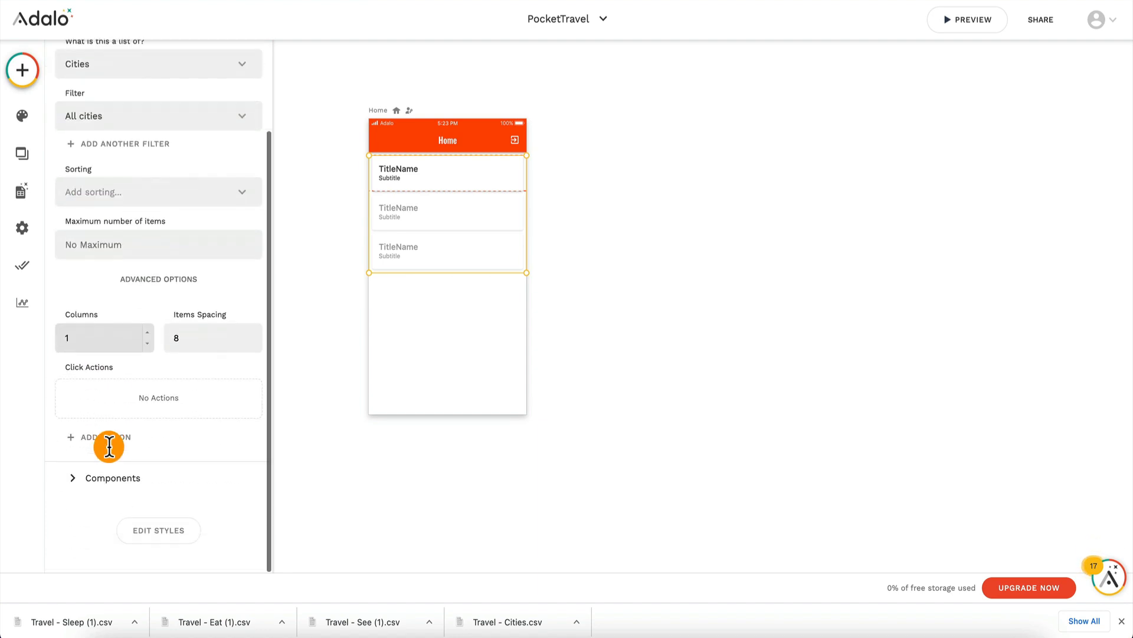
click(109, 489)
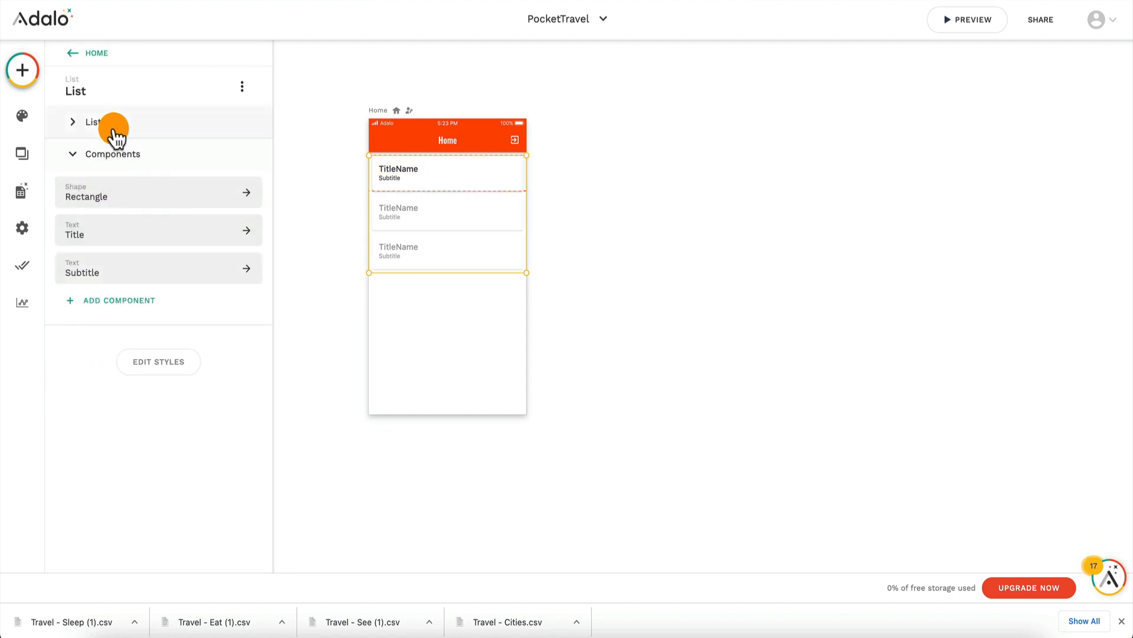
click(94, 242)
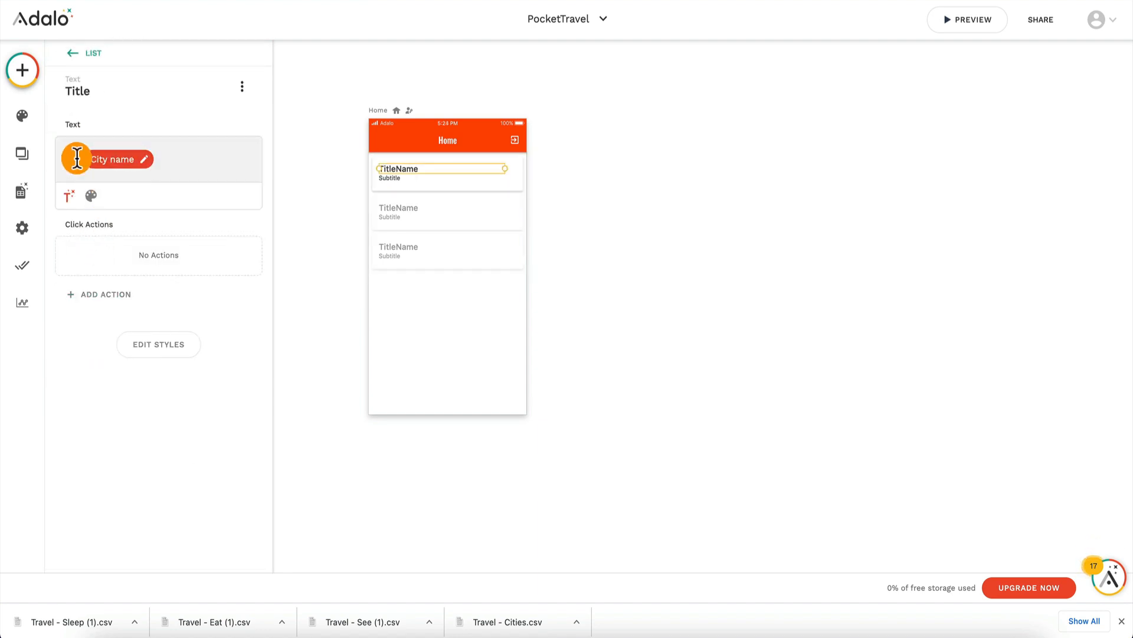
Step: Clear the placeholder text of the custom list's Subtitle component
click(73, 53)
scroll(91, 413, down, 2)
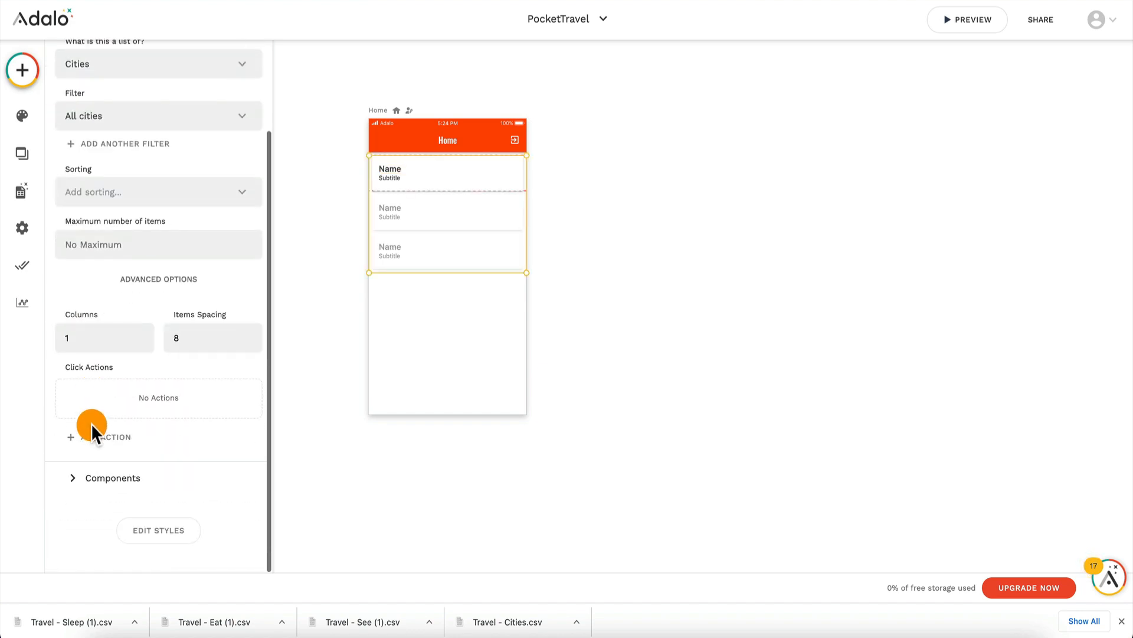
click(106, 480)
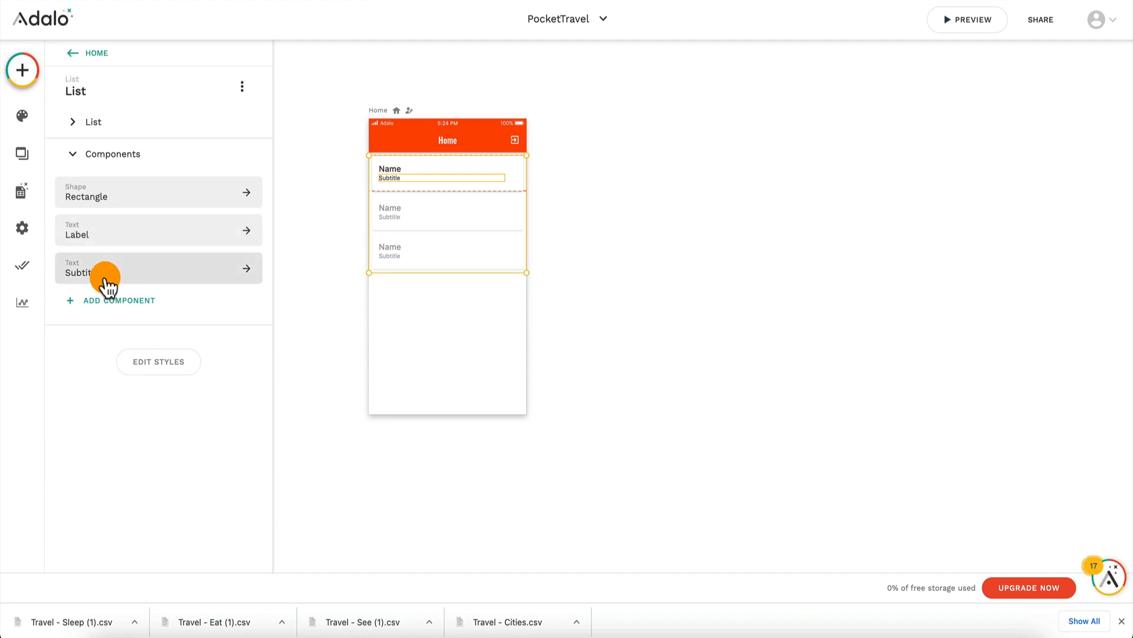
click(106, 276)
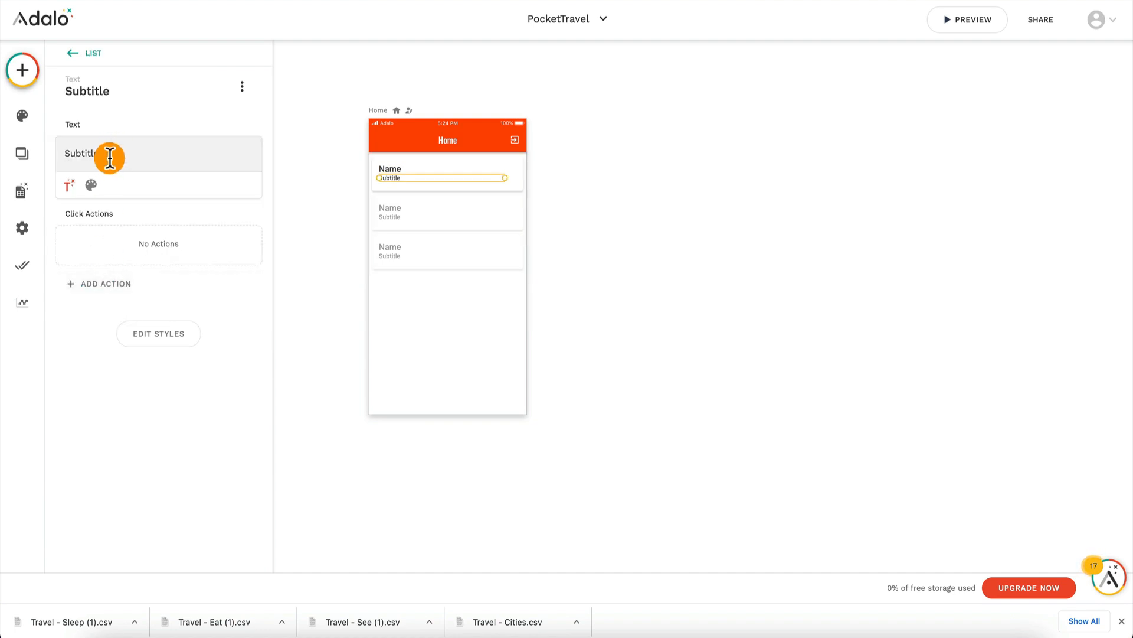
double_click(110, 154)
key(BackSpace)
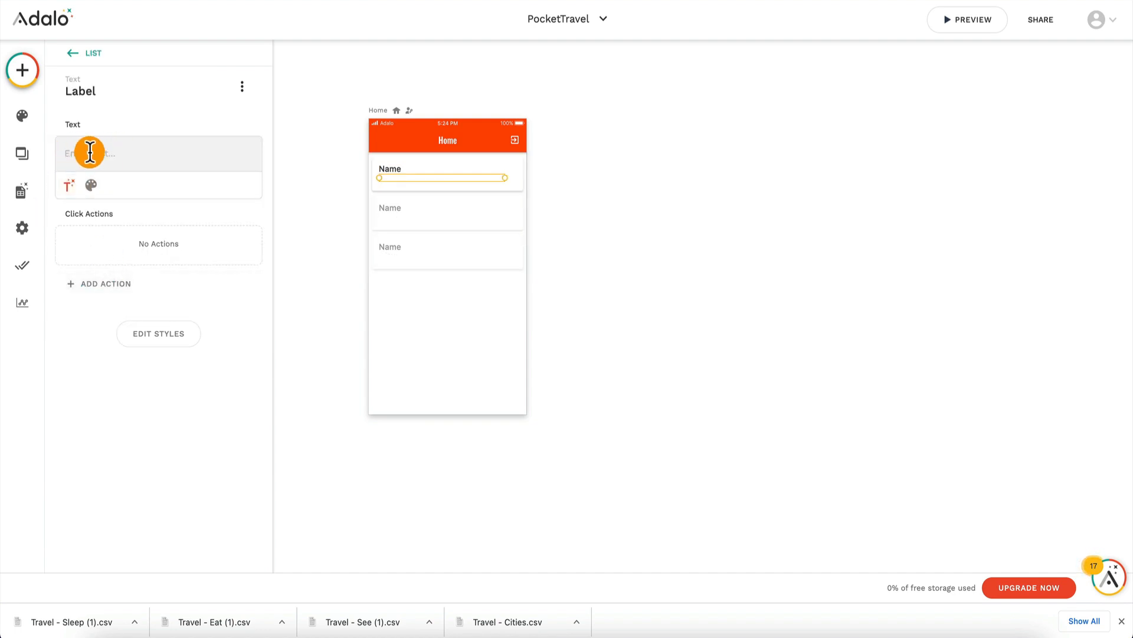
Step: Insert the Current City's Intro as dynamic text in the list's Subtitle component and check the Home screen in the app preview
click(69, 179)
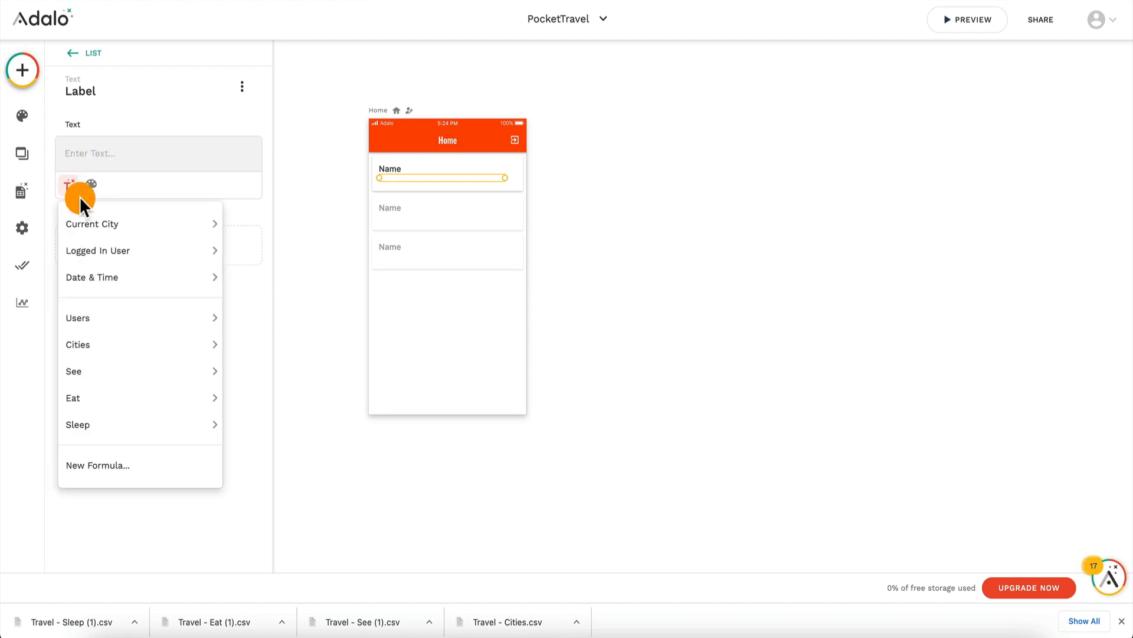
mouse_move(106, 226)
click(254, 247)
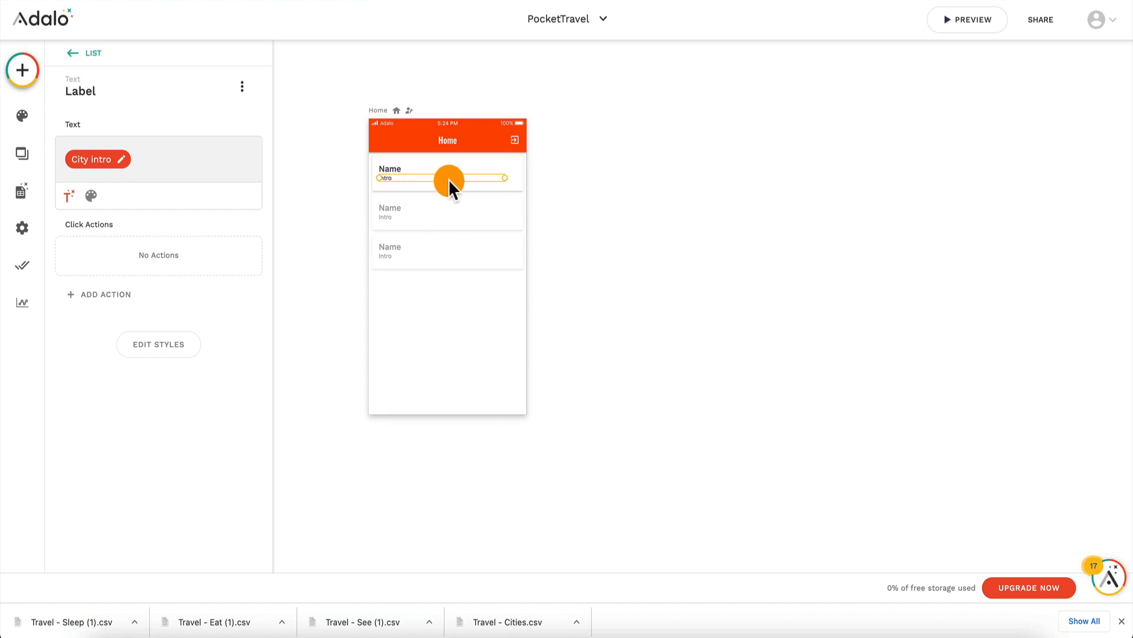
click(975, 22)
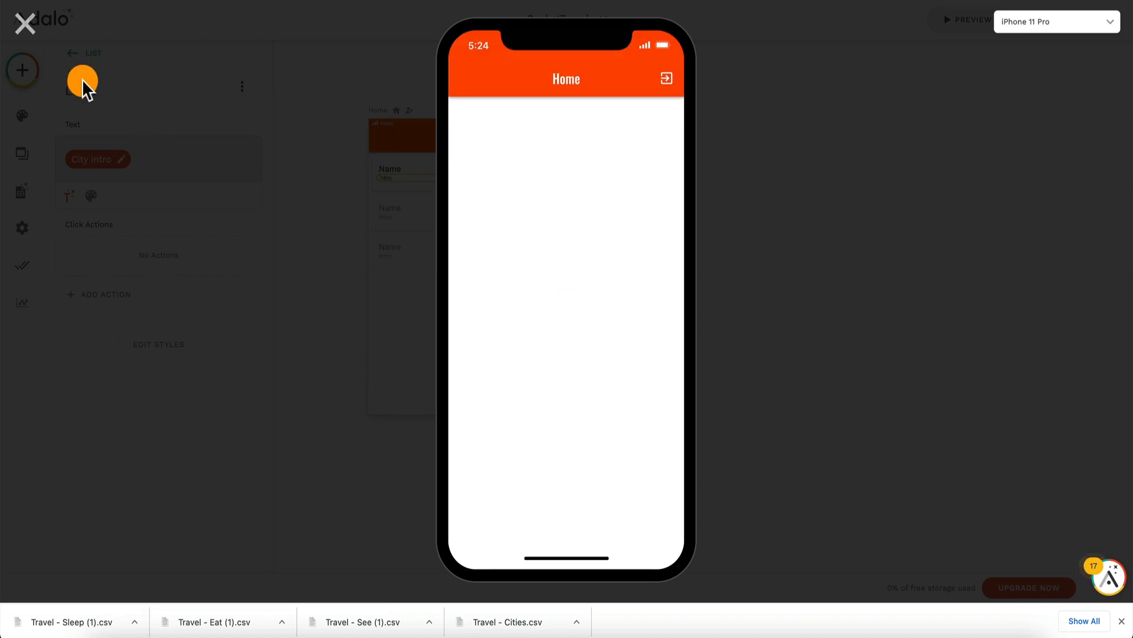
click(26, 24)
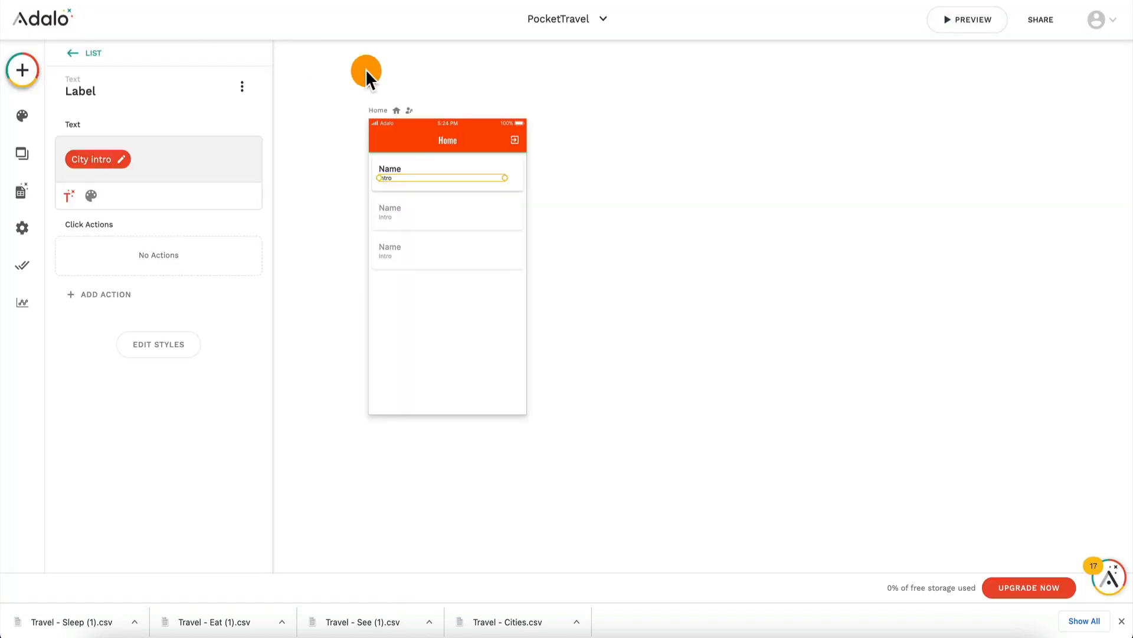
Step: Import Travel - Cities.csv into the Cities collection, matching the Name and Intro columns to the Name and Intro properties
click(21, 193)
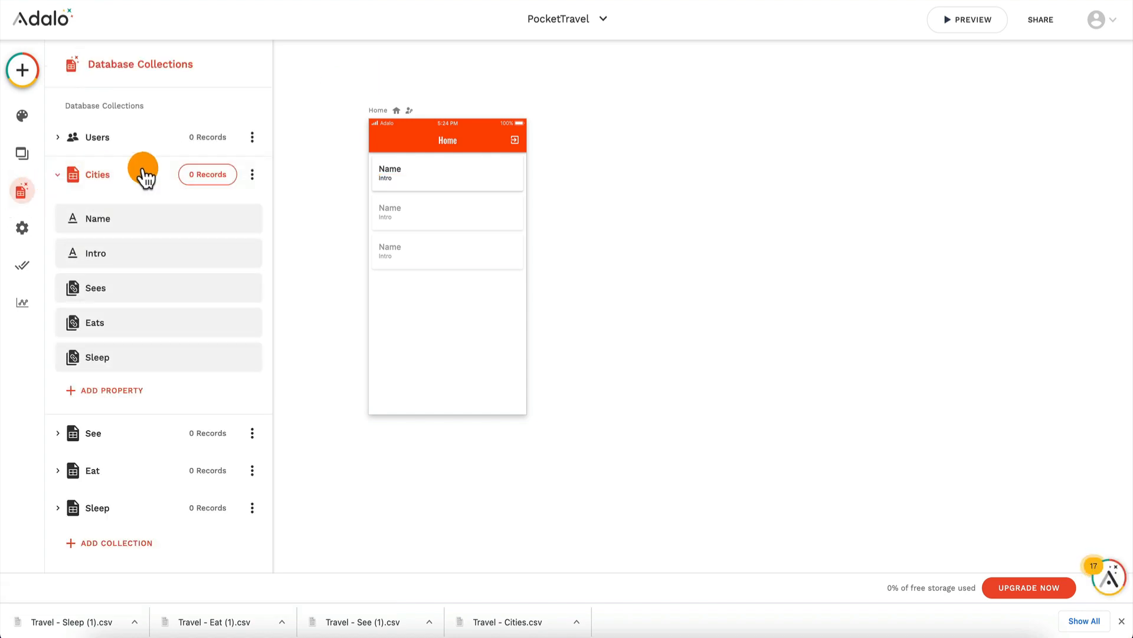
click(222, 174)
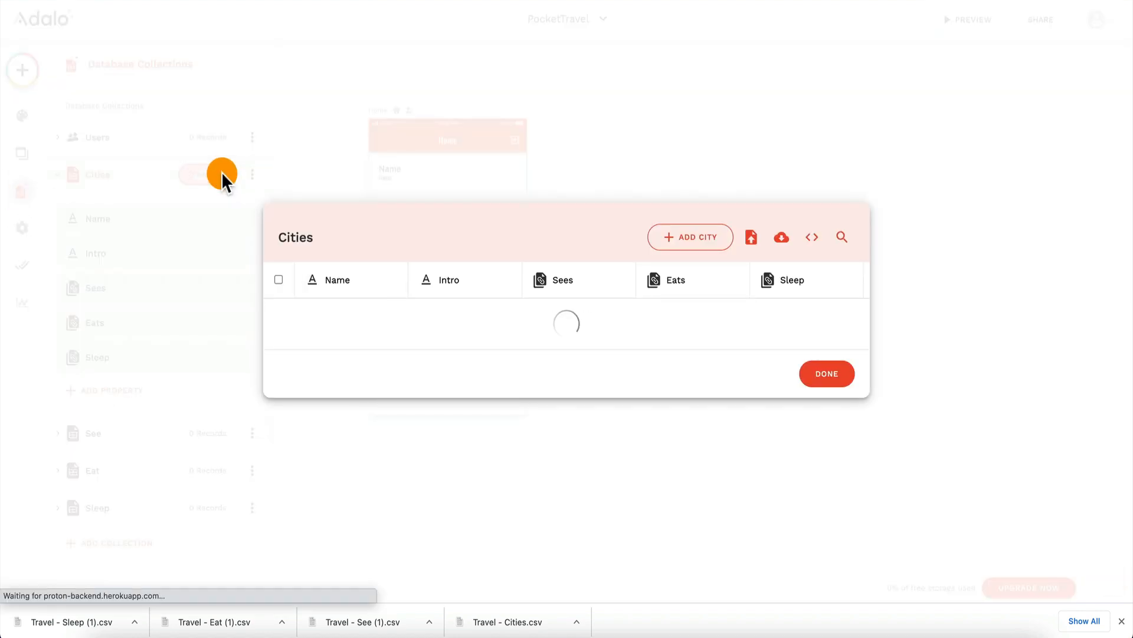
click(752, 245)
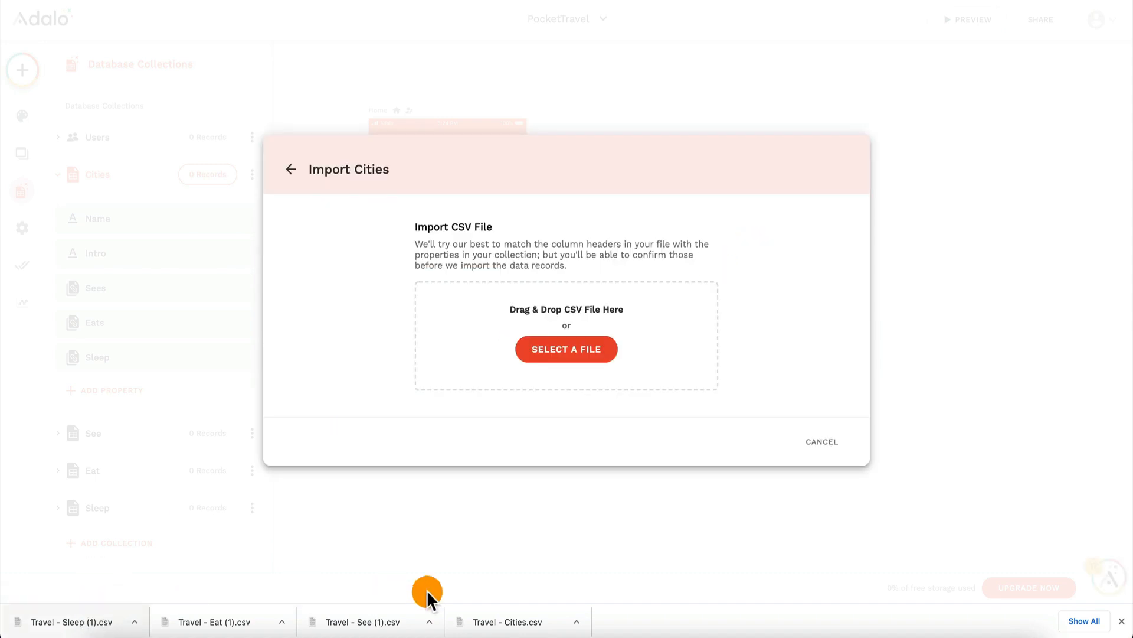
drag(510, 603, 563, 318)
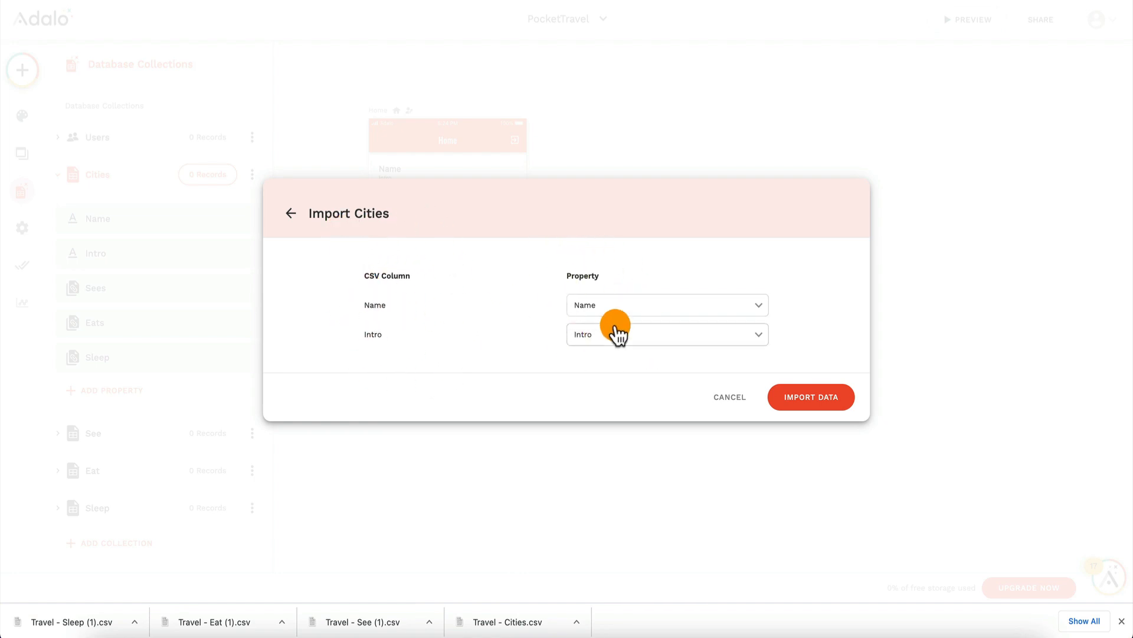
click(817, 397)
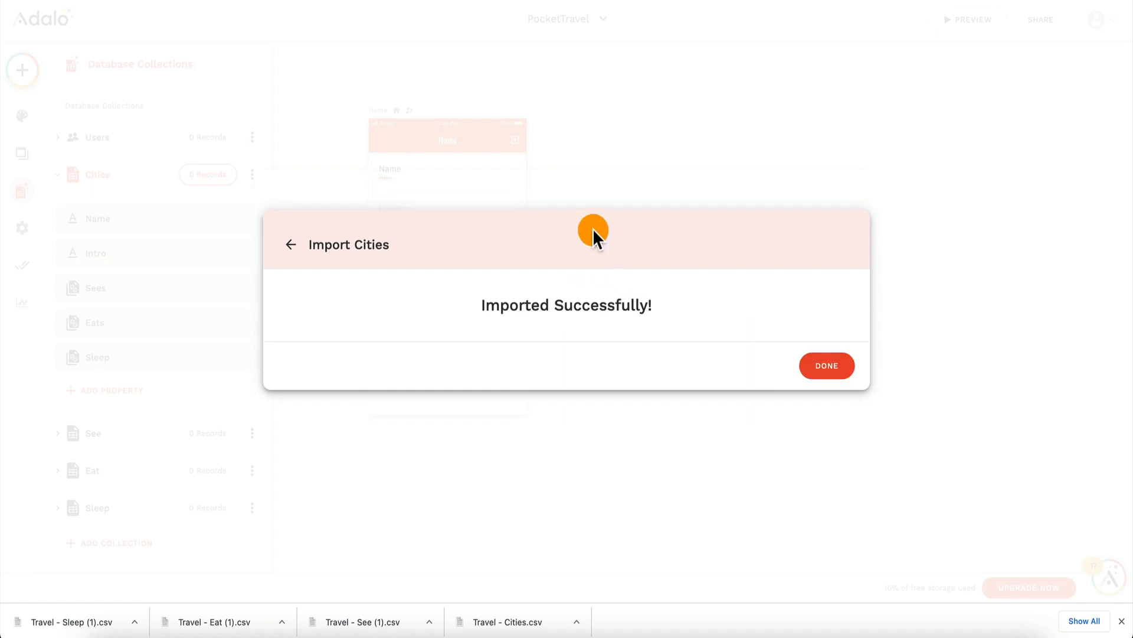
click(822, 368)
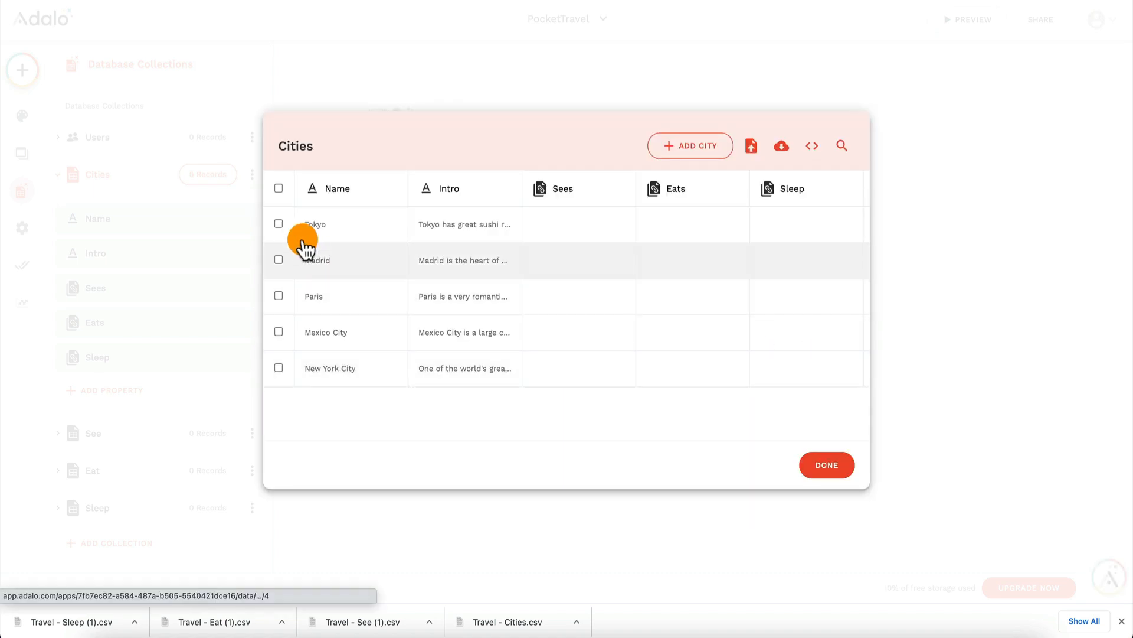
click(829, 467)
Step: Import Travel - See (1).csv into the See collection, matching the City column to City and the Text column to Name
click(138, 433)
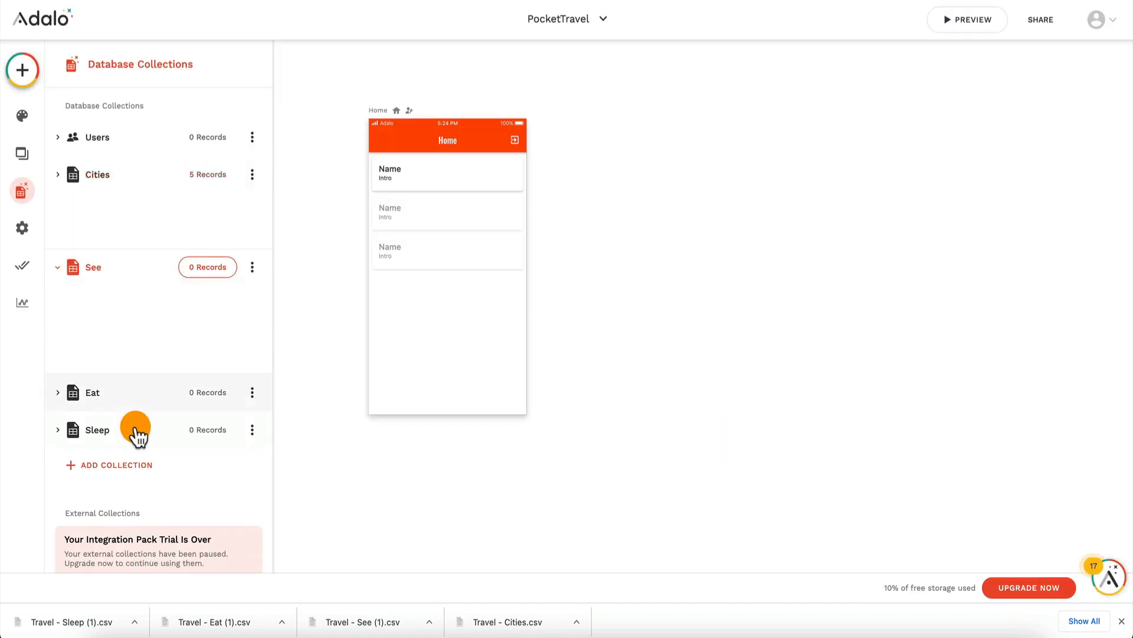
click(220, 212)
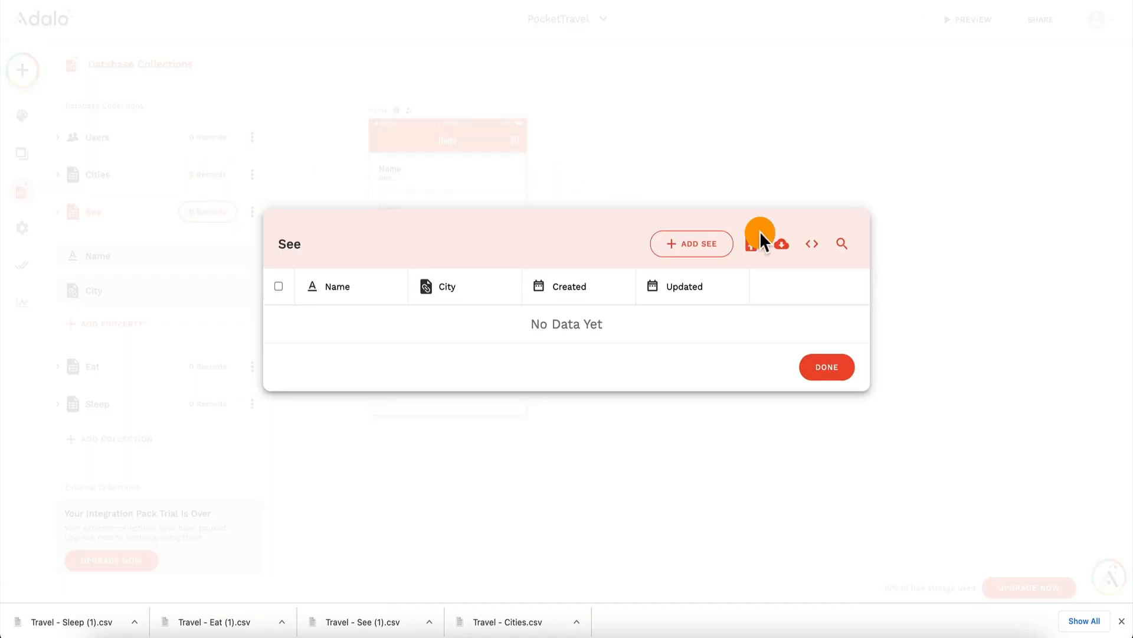
click(745, 247)
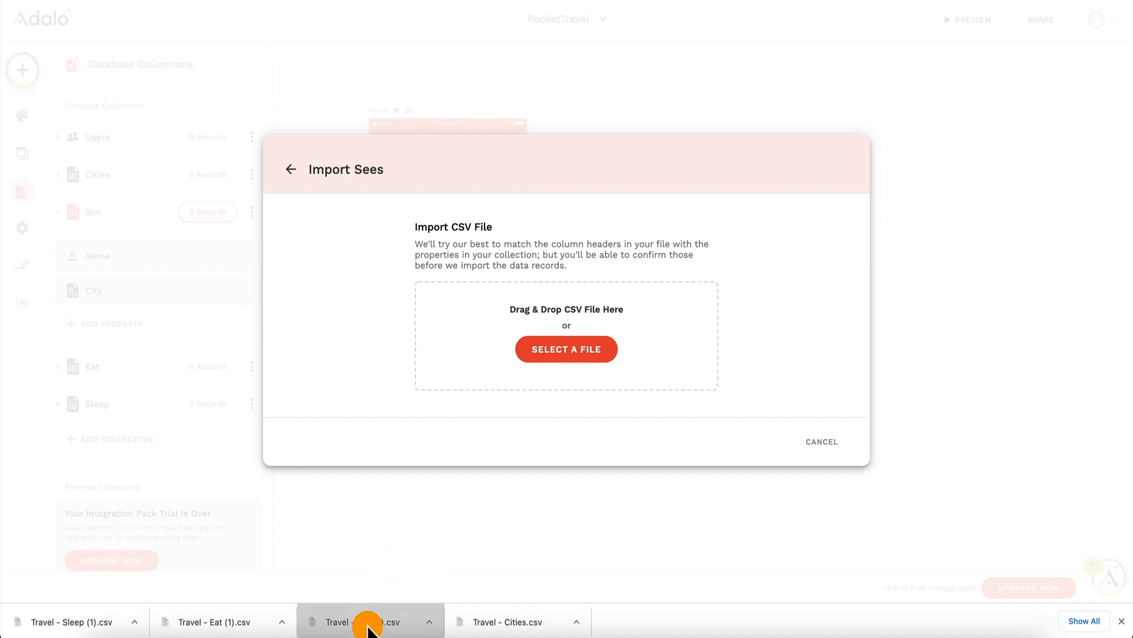
drag(367, 628, 523, 336)
click(587, 313)
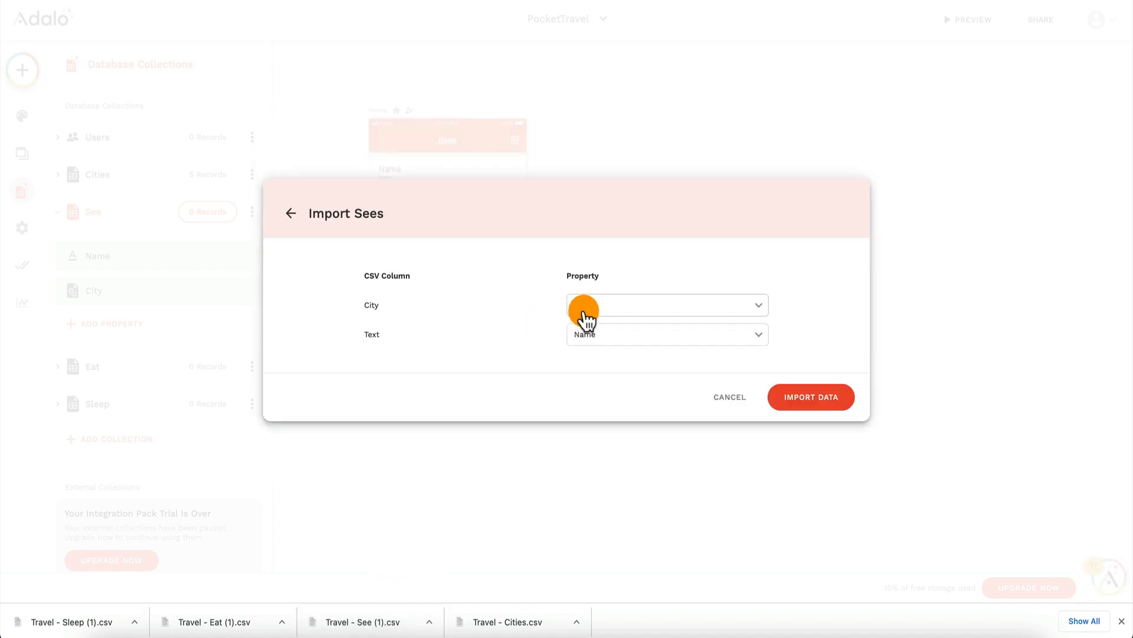
click(588, 334)
click(799, 399)
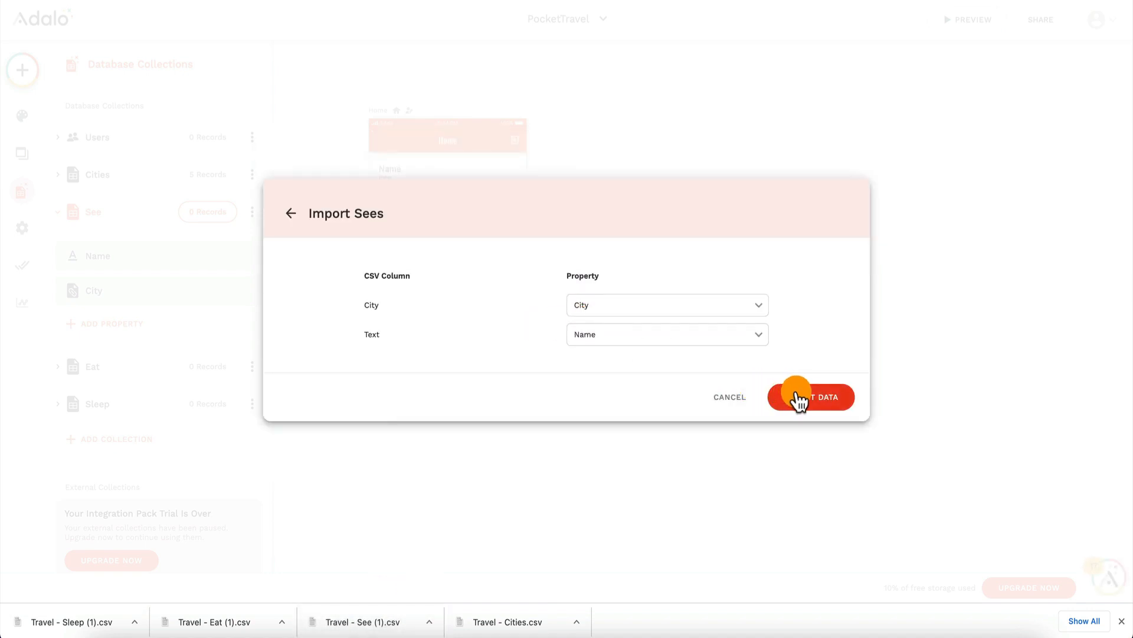
click(822, 369)
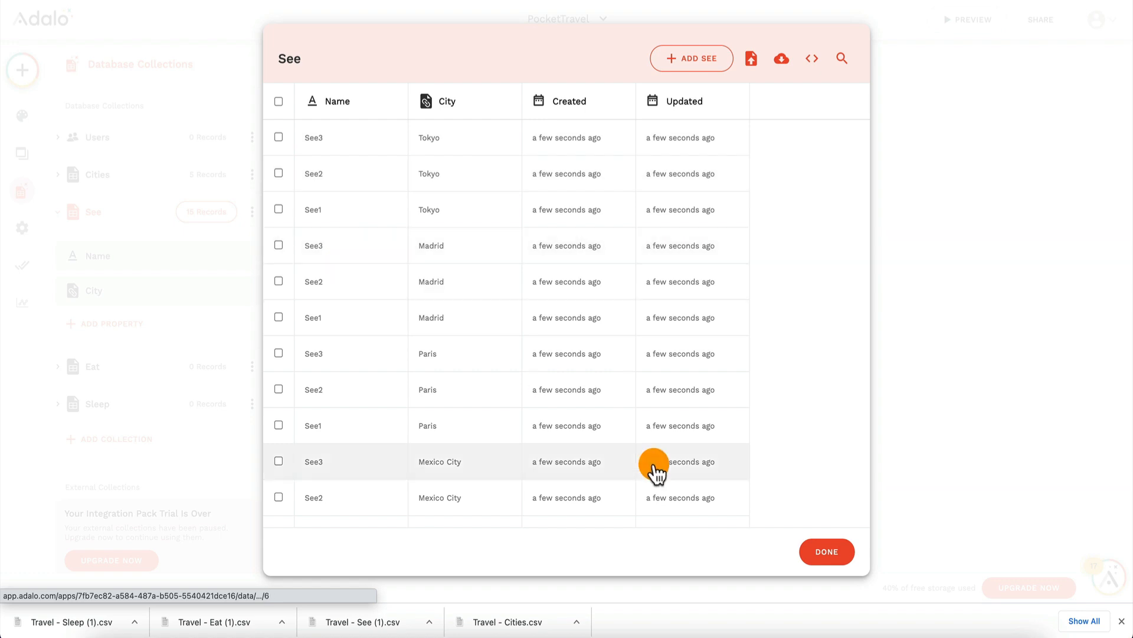
click(814, 550)
Step: Import Travel - Eat (1).csv into the Eat collection, with City matched to City and Text matched to Name
click(152, 366)
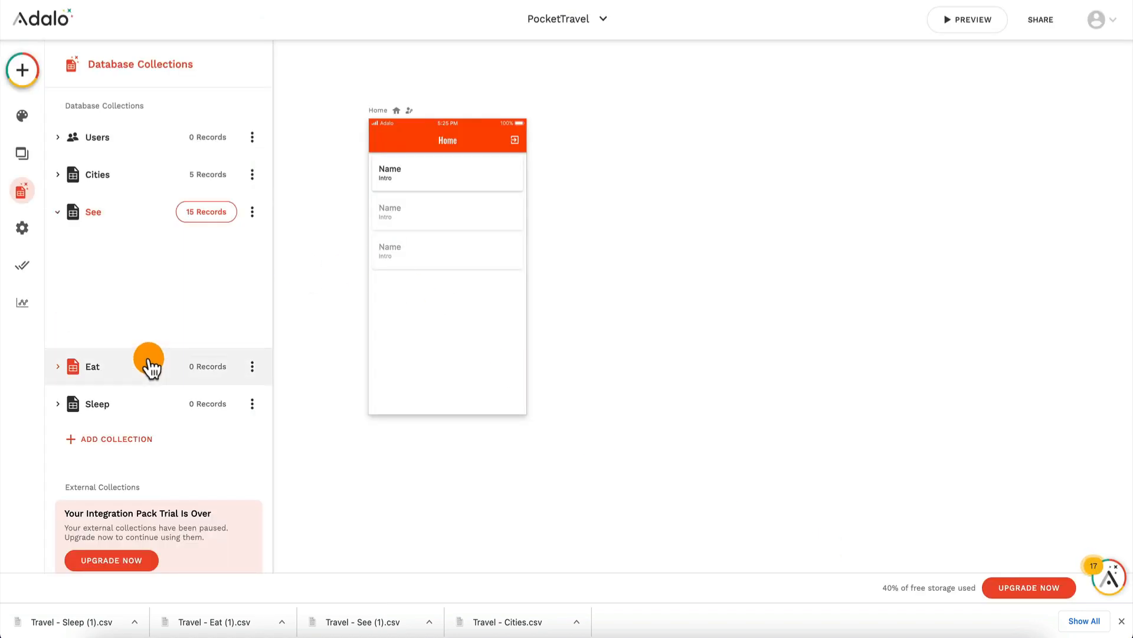
click(214, 249)
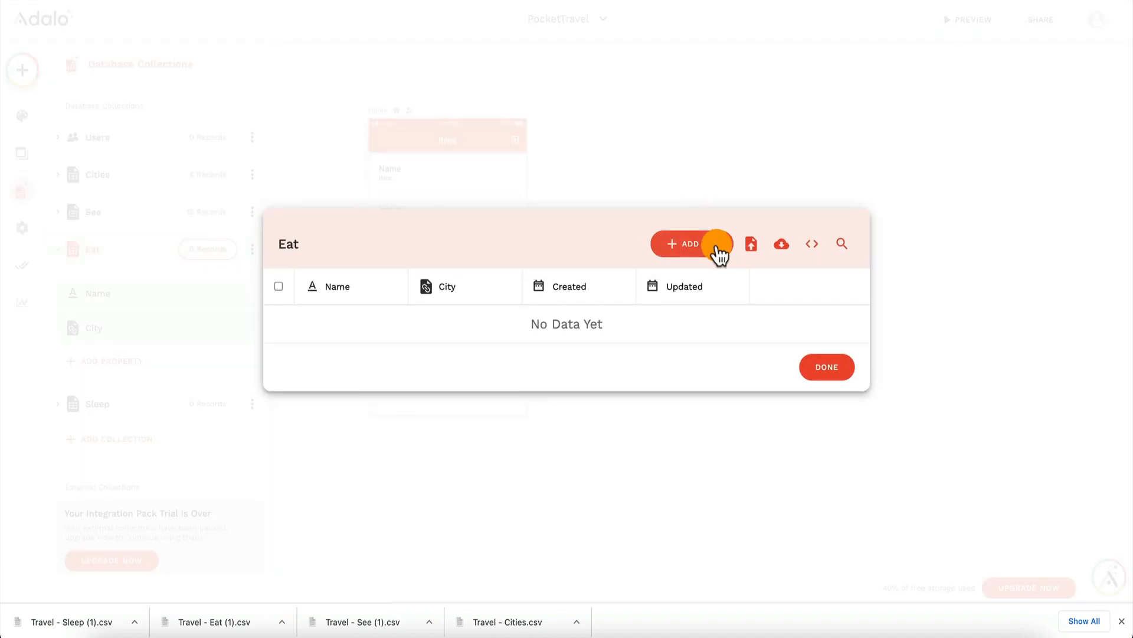
click(752, 245)
drag(217, 625, 524, 305)
click(808, 401)
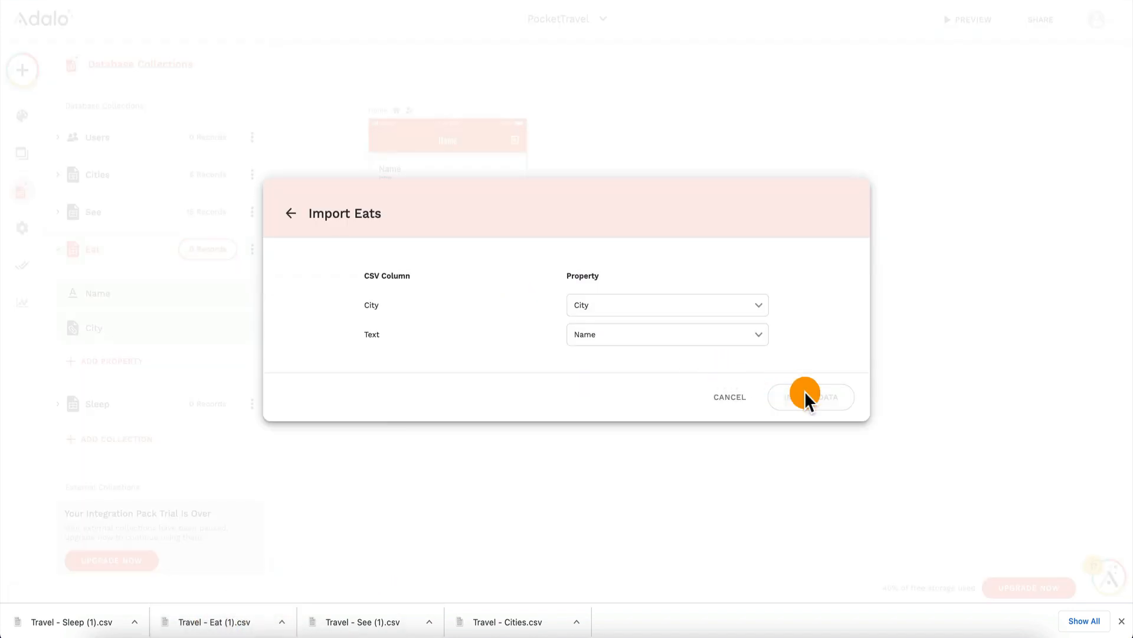
click(820, 369)
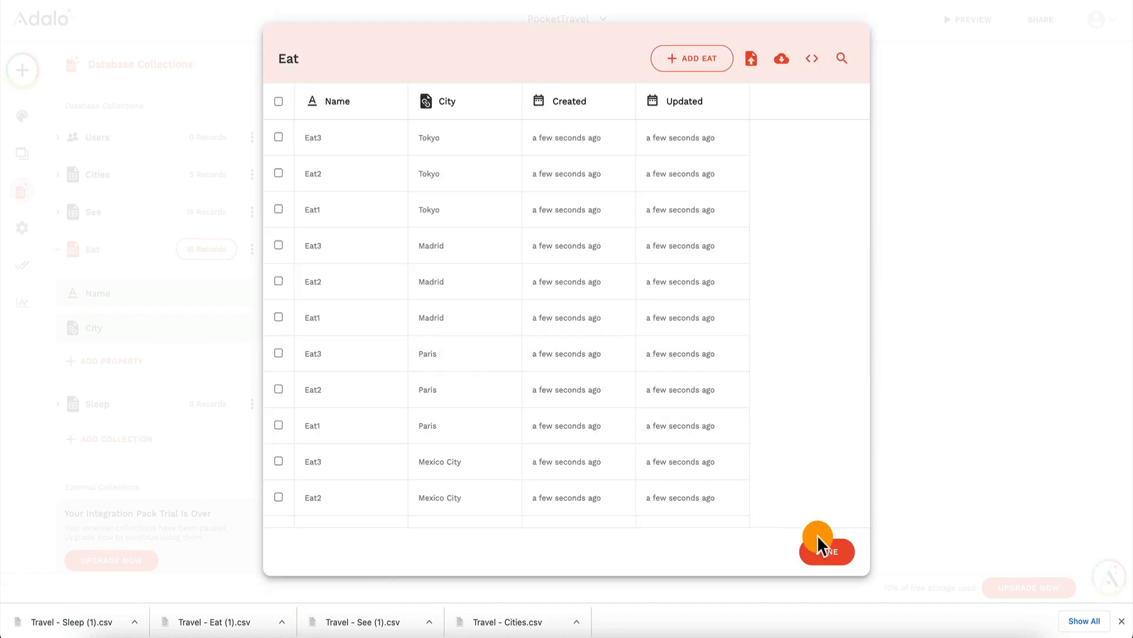
click(823, 557)
Step: Import Travel - Sleep (1).csv into the Sleep collection, mapping City to City and Text to Name
click(121, 404)
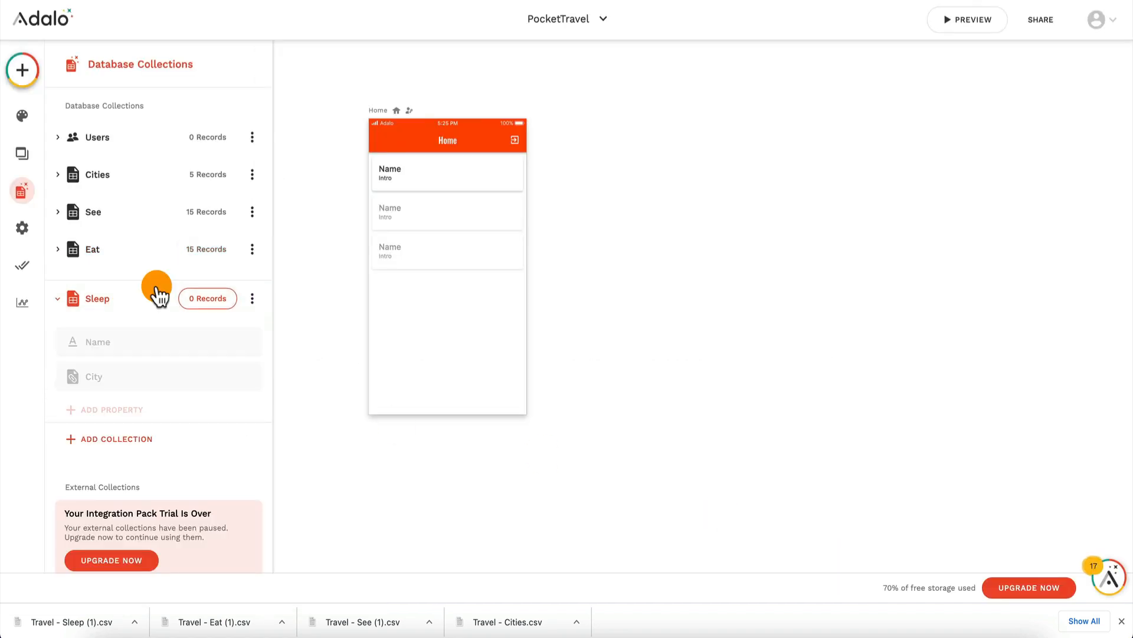
click(214, 286)
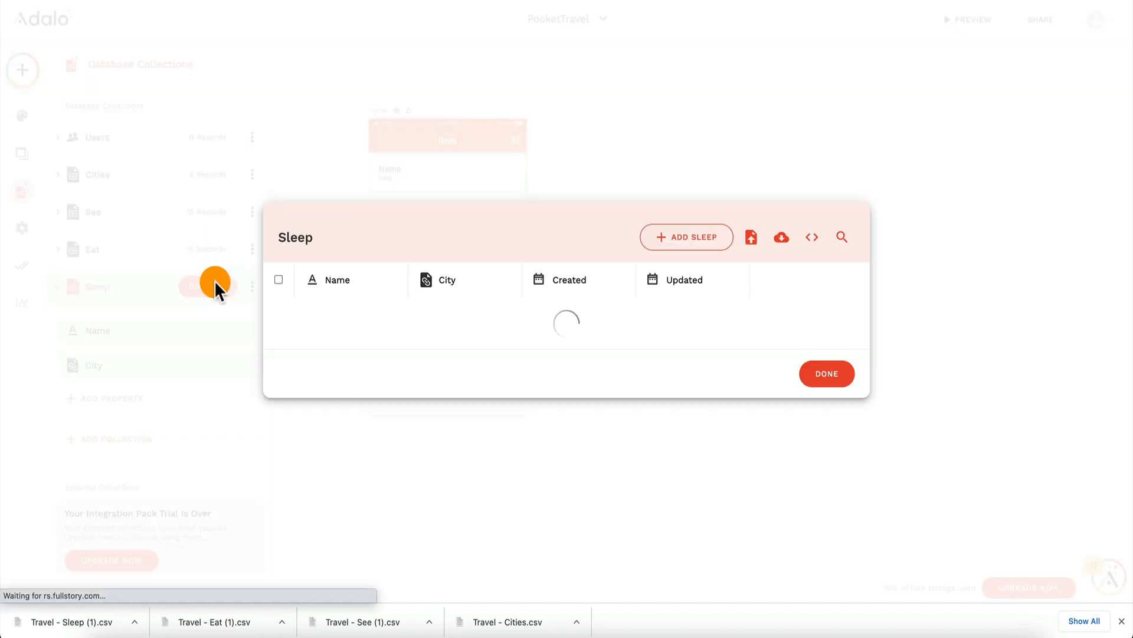
click(754, 244)
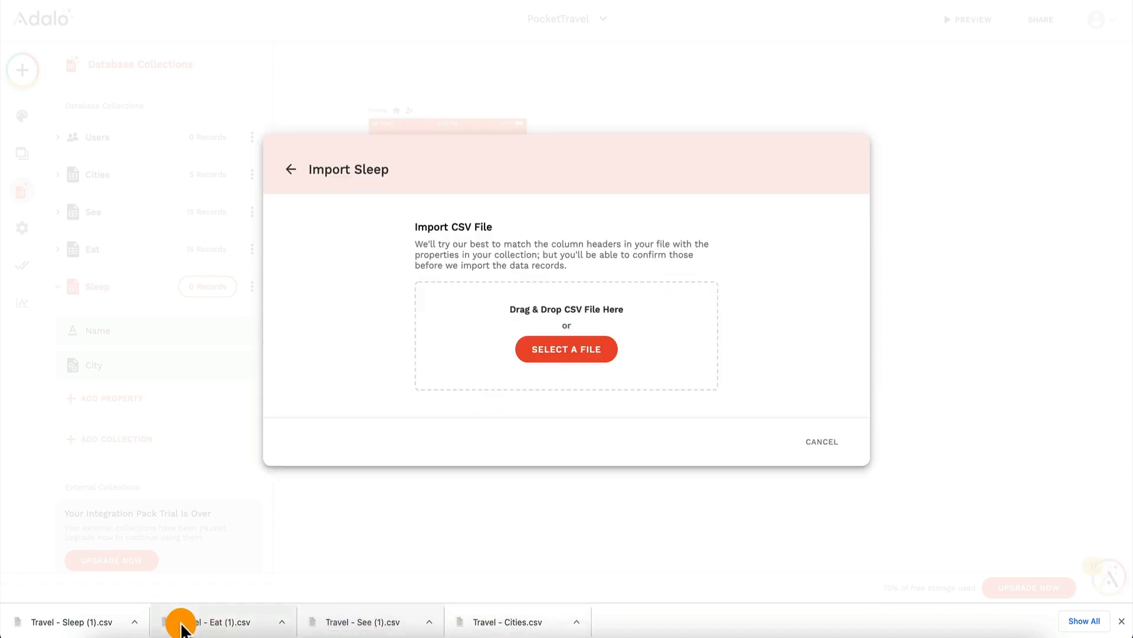
drag(83, 624, 505, 328)
click(818, 401)
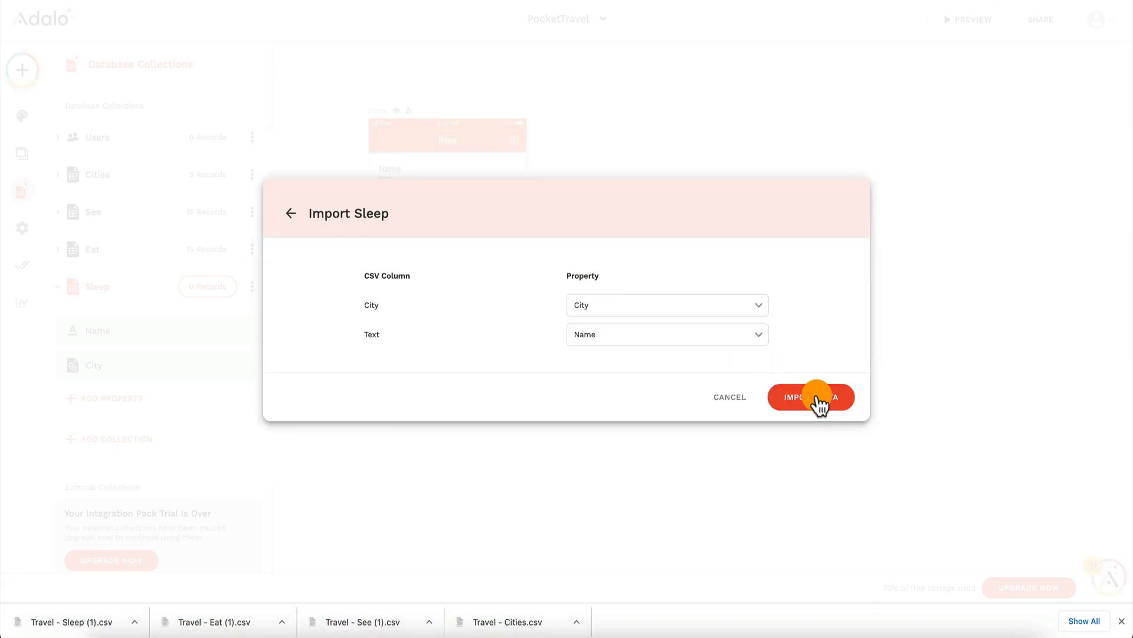
click(836, 368)
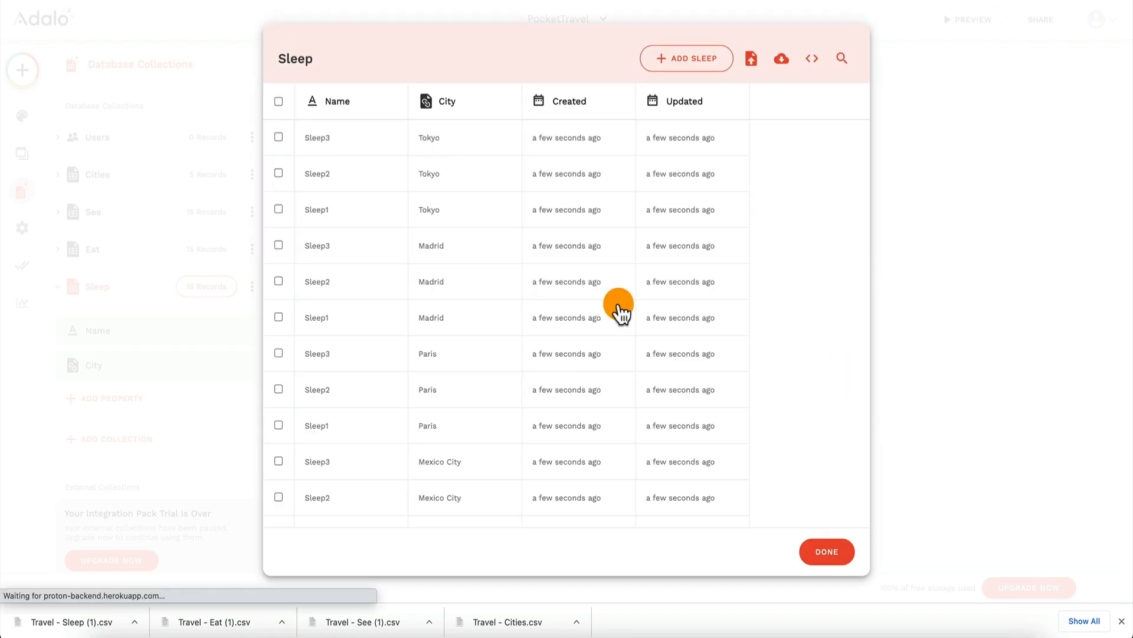
click(824, 552)
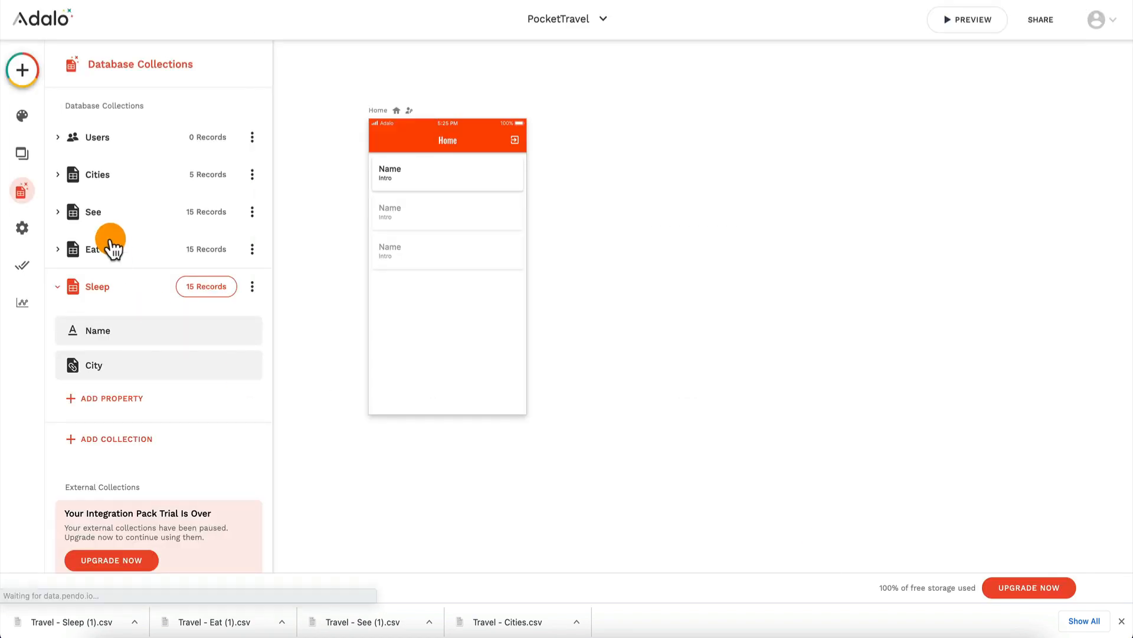
Step: Review the Cities records, Tokyo's linked Sees, Eats and Sleep entries, and the related See collection records
click(125, 177)
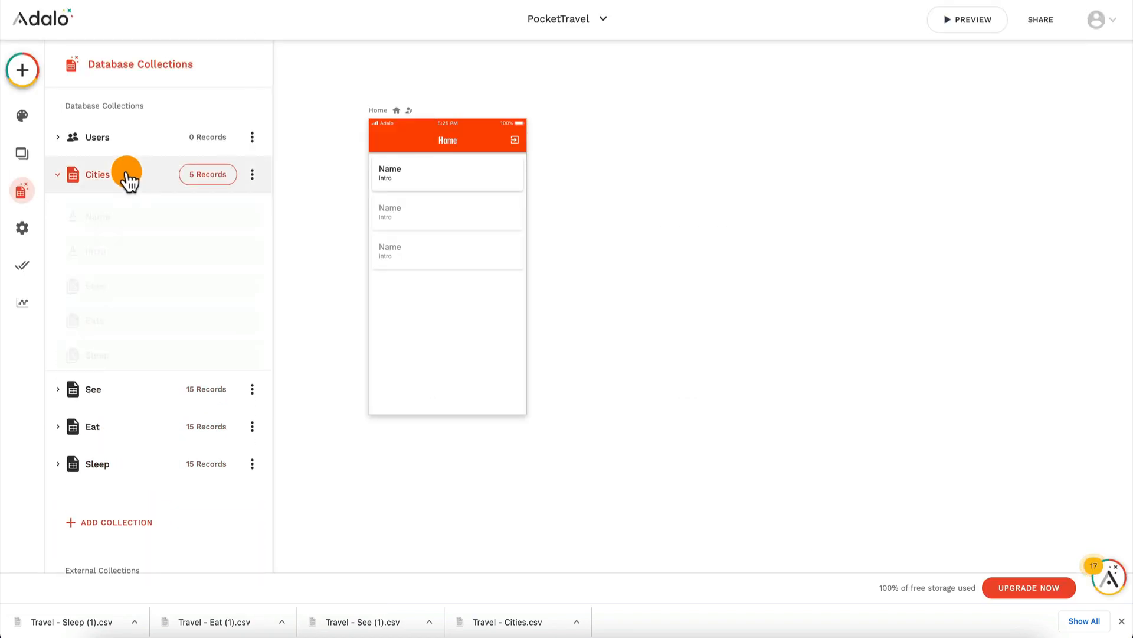
click(208, 175)
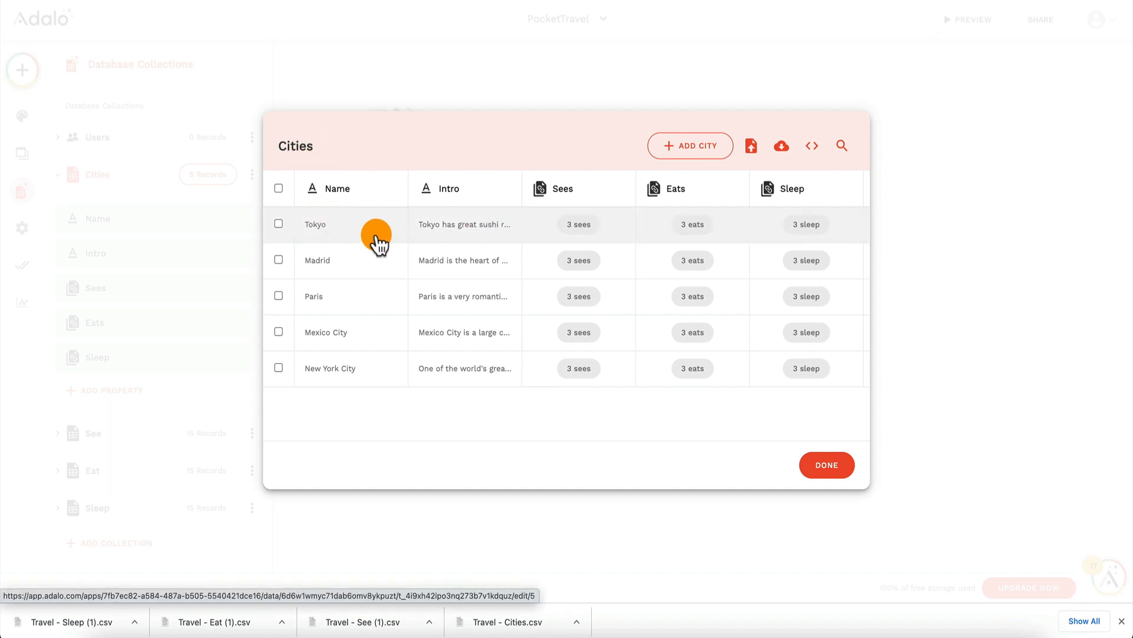
click(580, 232)
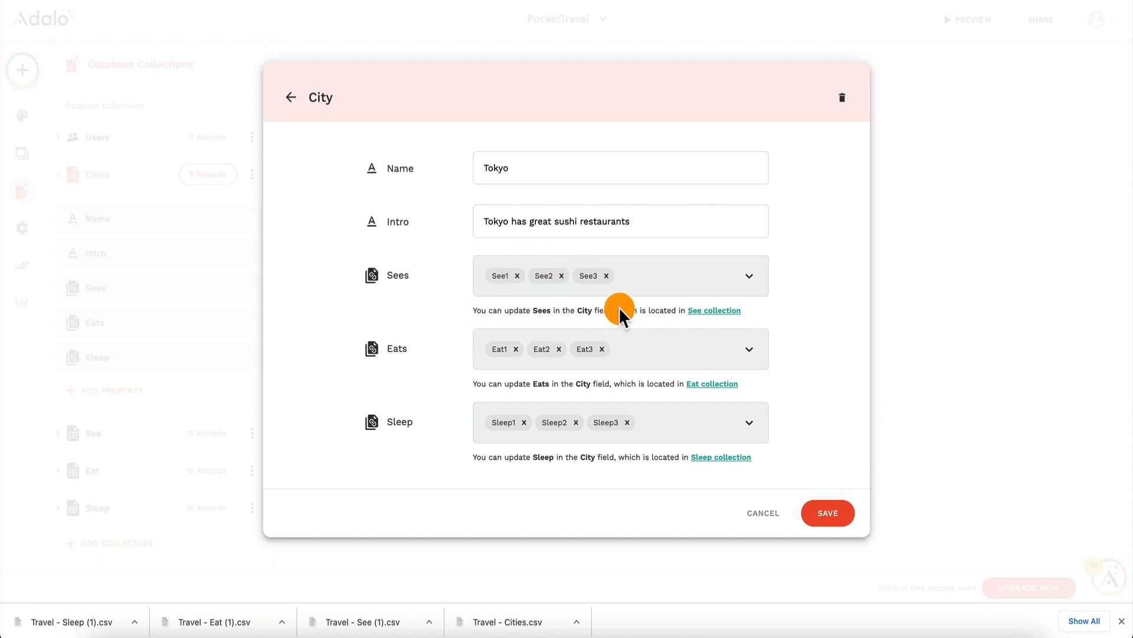
click(700, 311)
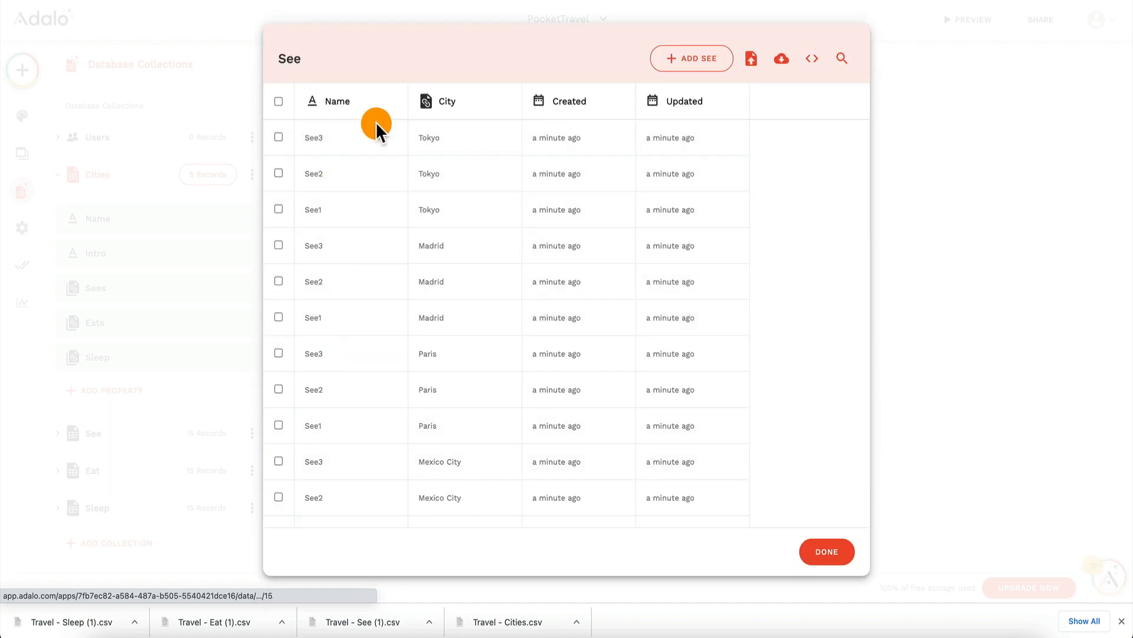
click(838, 550)
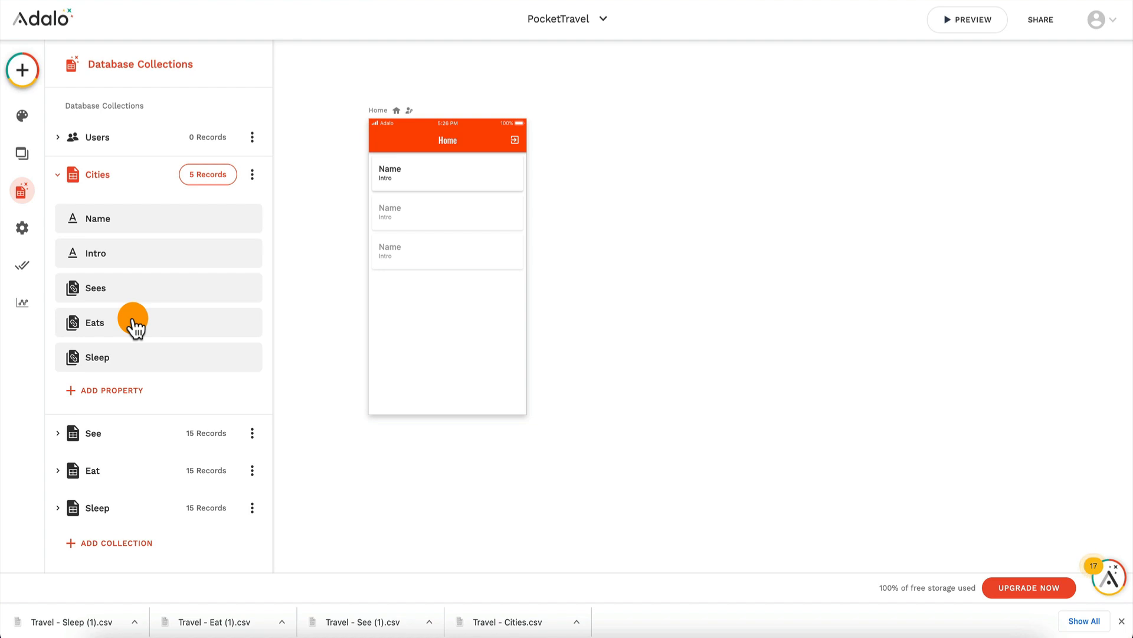
Step: Review the Home screen list's settings and preview the app with the imported city data
click(424, 186)
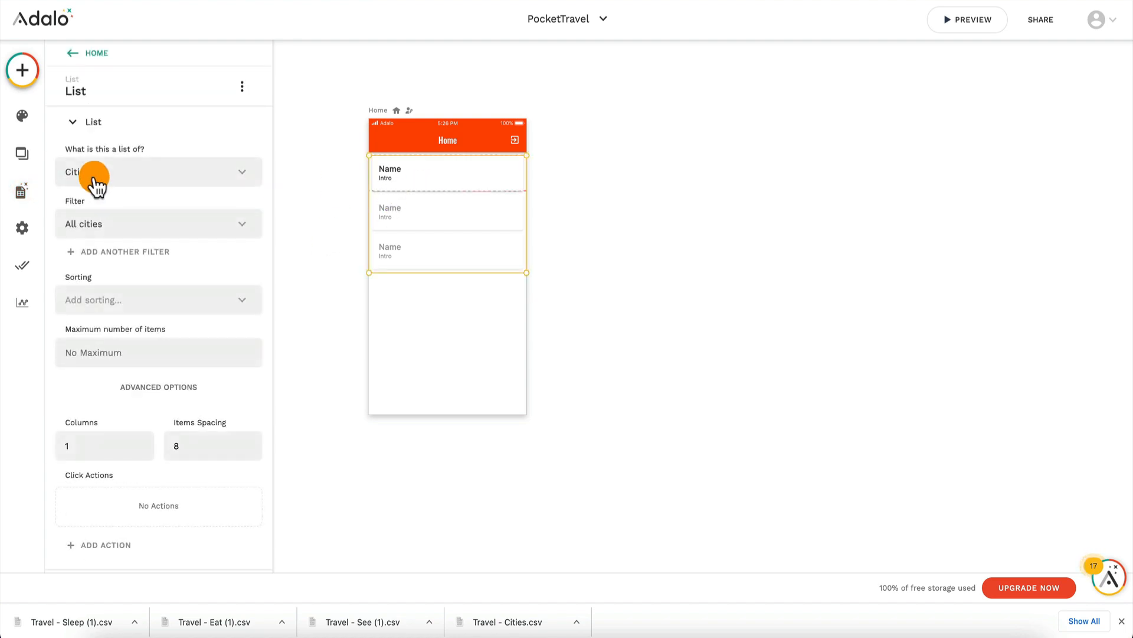
click(1004, 24)
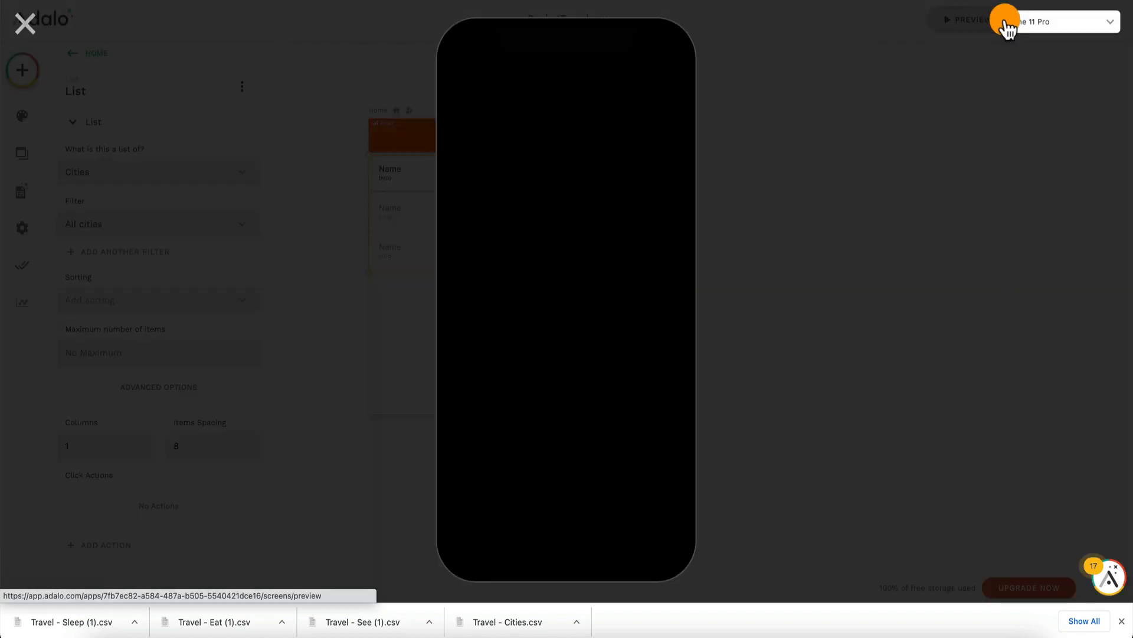
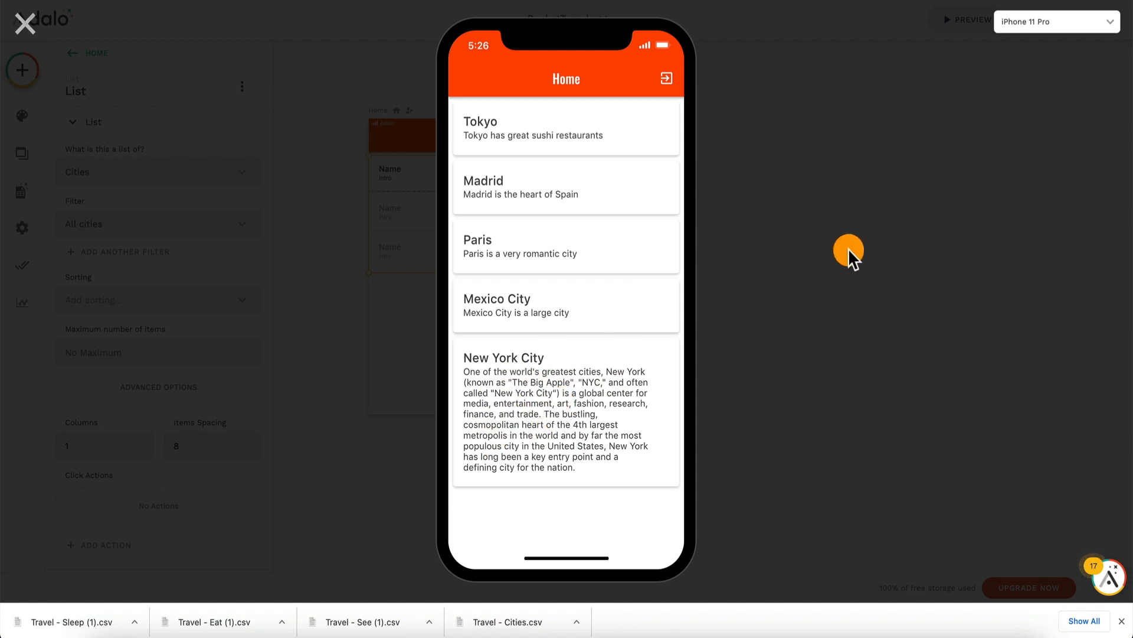
Step: Leave the preview, duplicate the Home screen and place the copy directly below the original
click(27, 26)
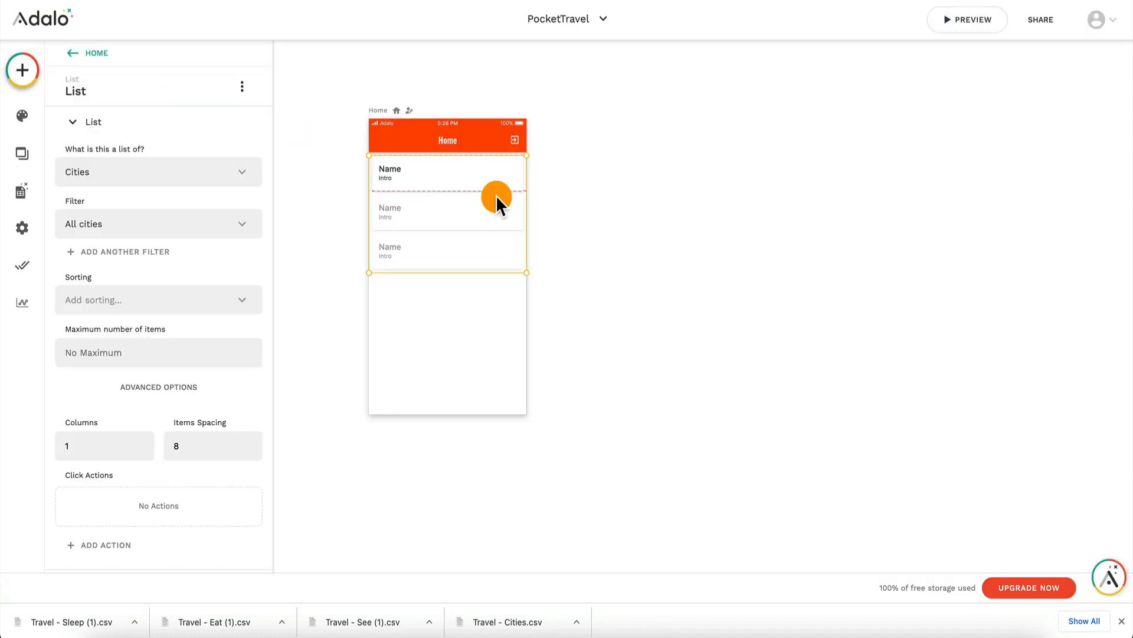
click(392, 117)
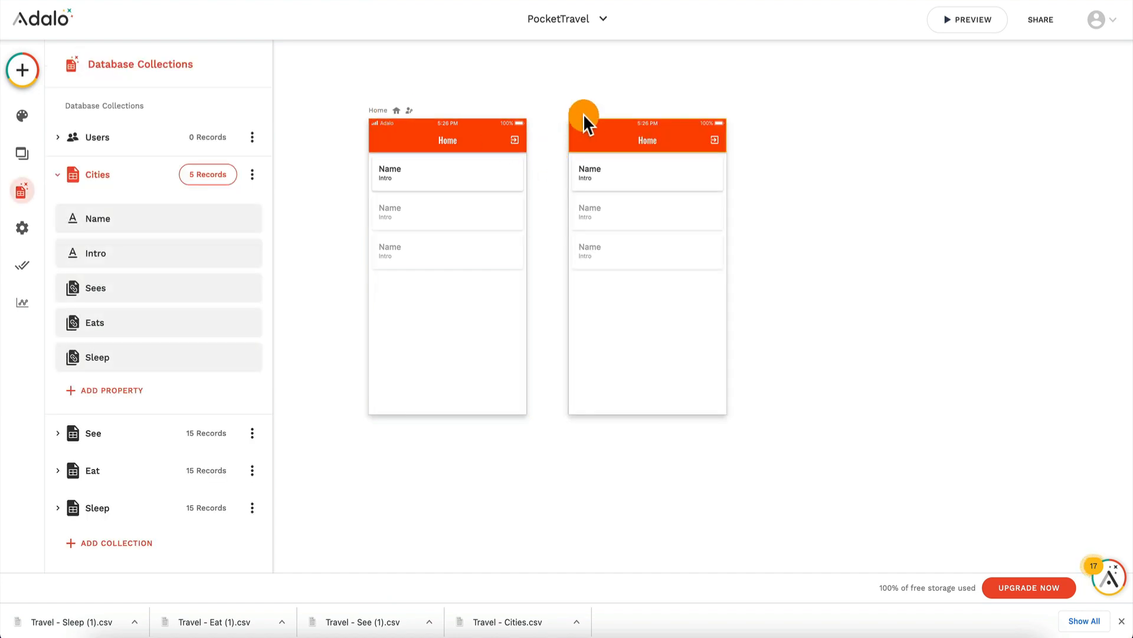
click(584, 118)
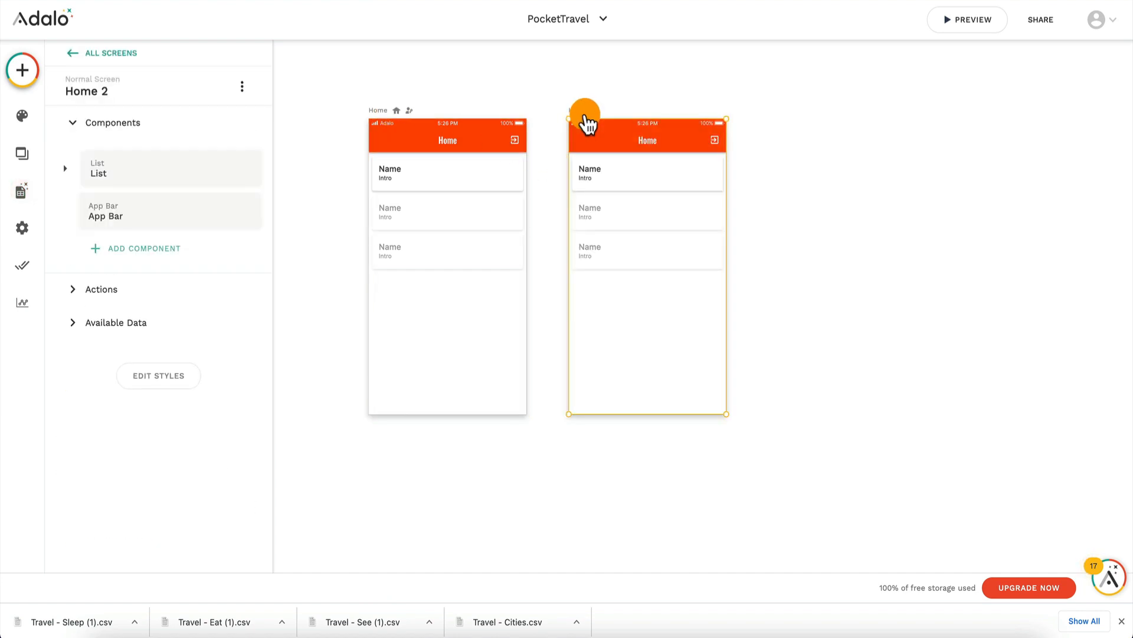
drag(586, 122, 382, 452)
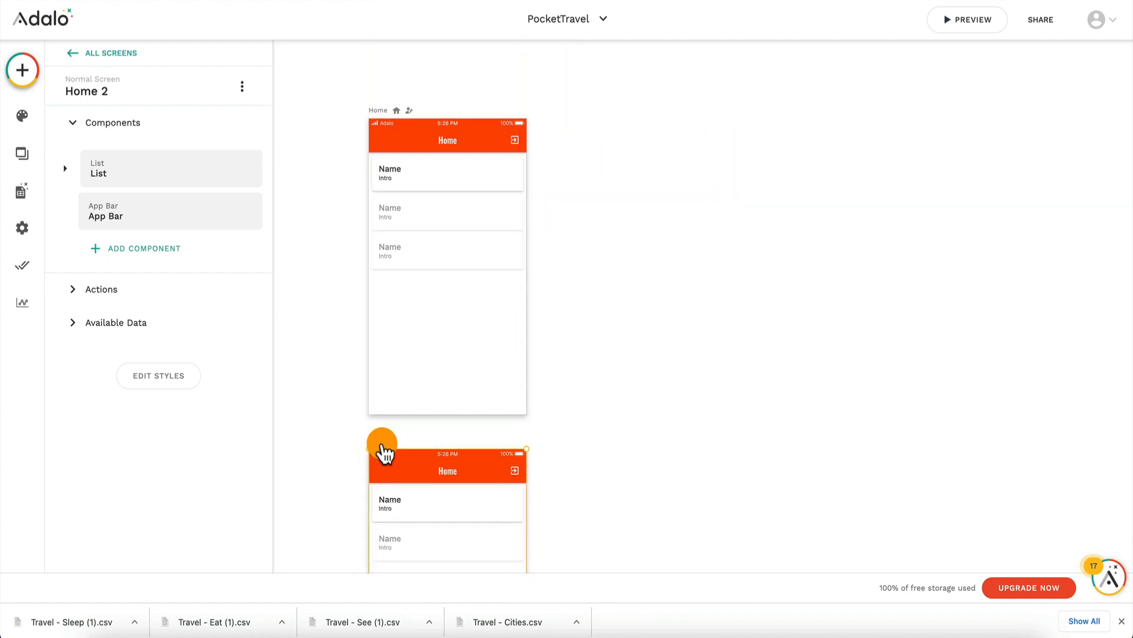
click(449, 473)
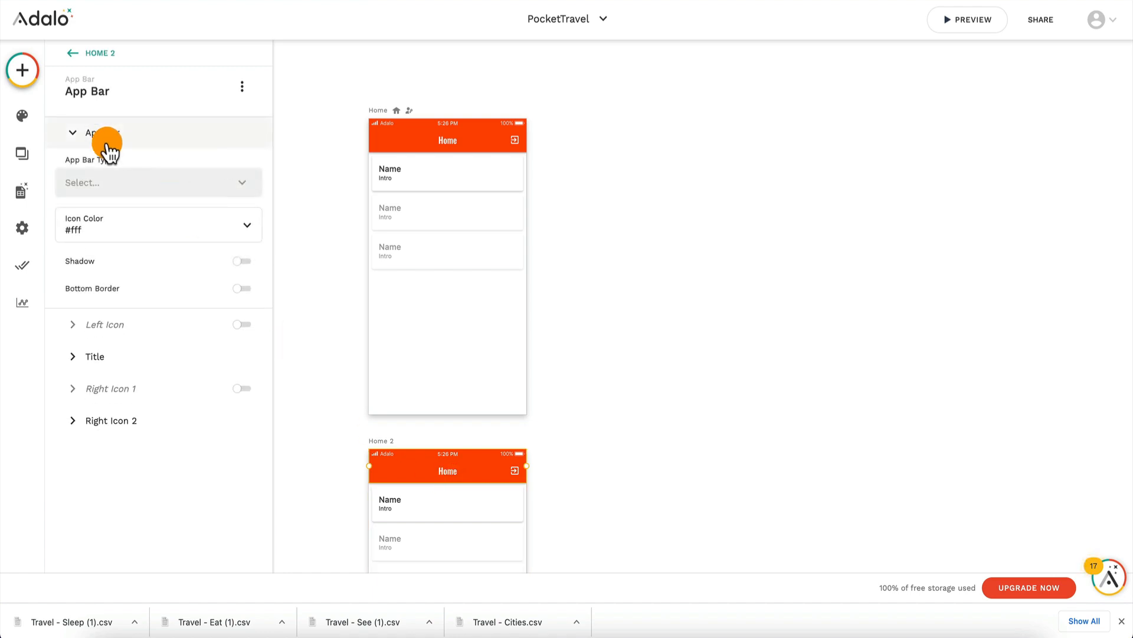
click(119, 358)
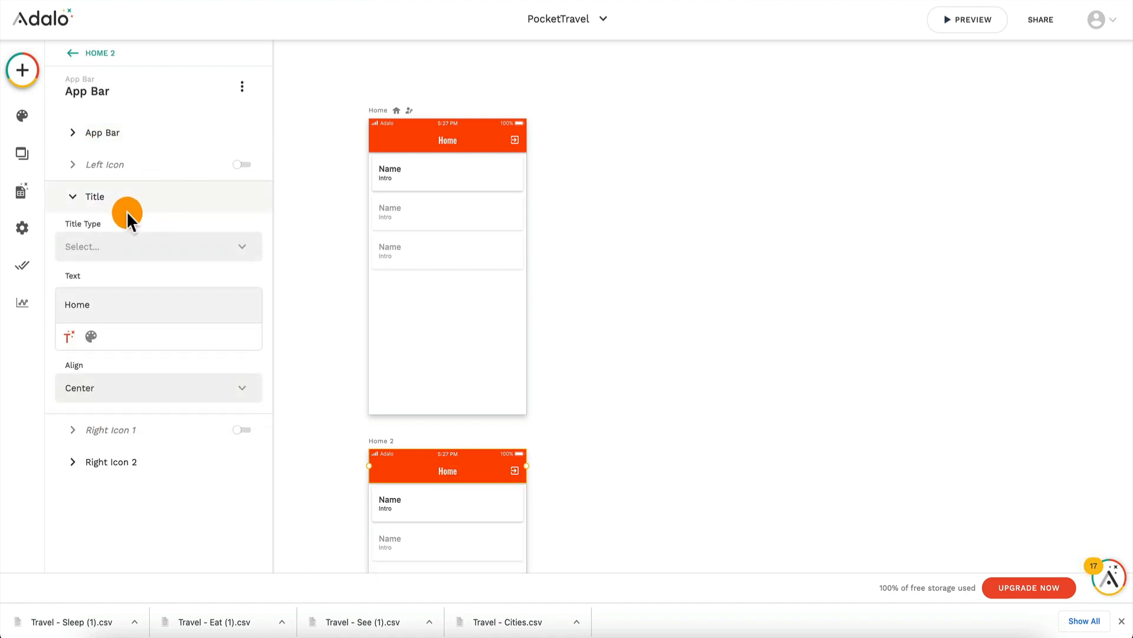
click(410, 192)
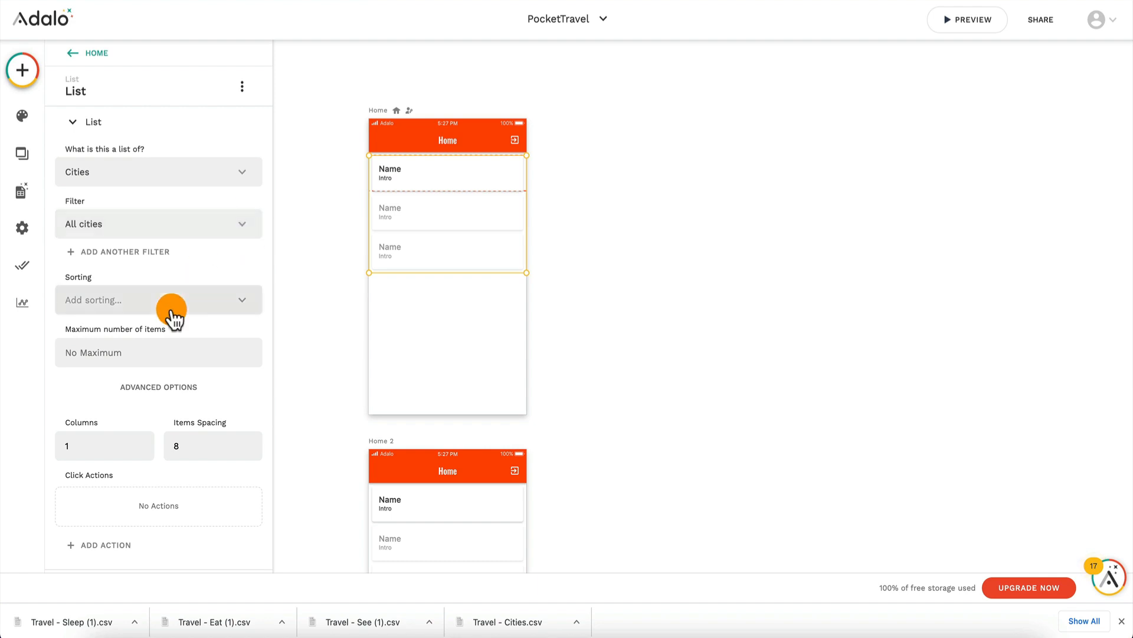
scroll(172, 319, down, 2)
click(114, 443)
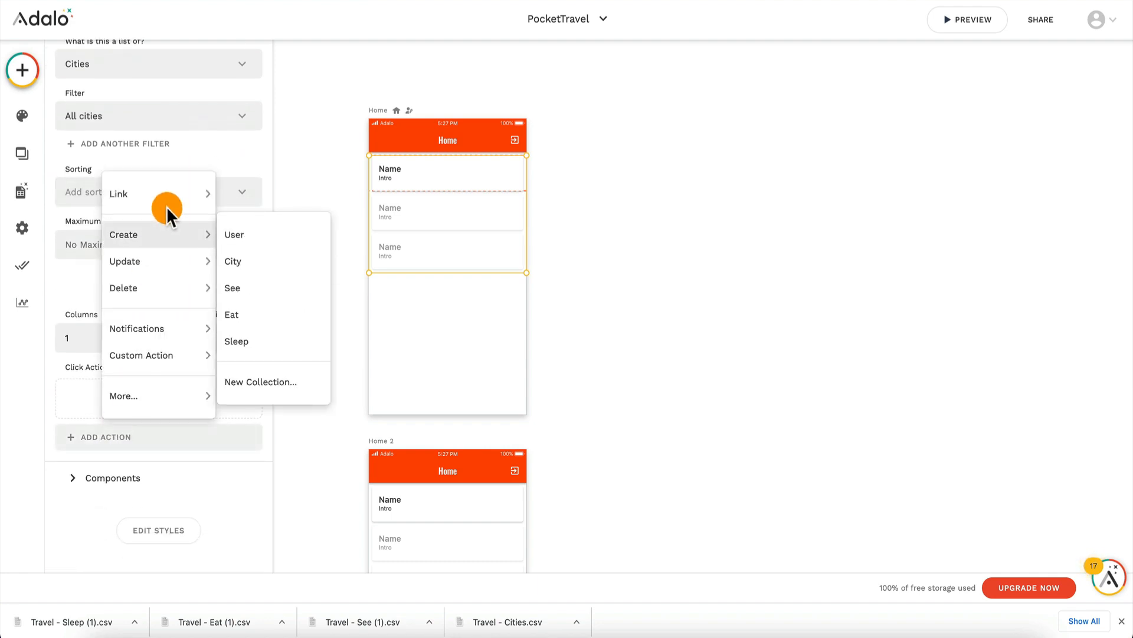
Step: Rename the duplicated Home 2 screen as City Detail
click(391, 445)
click(103, 87)
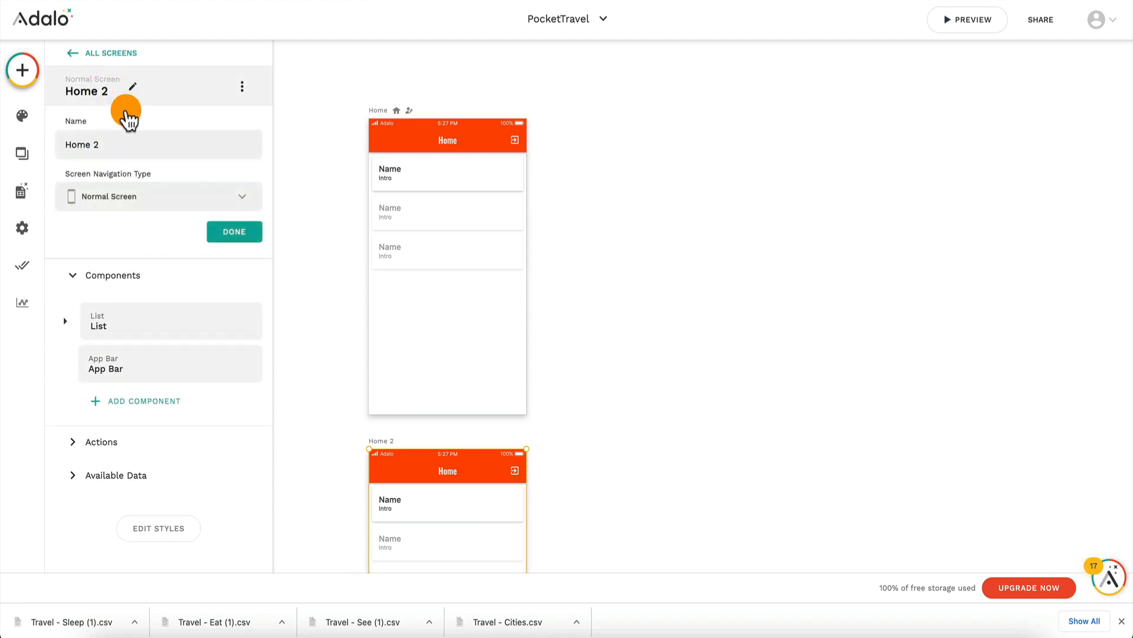
click(123, 147)
text(C)
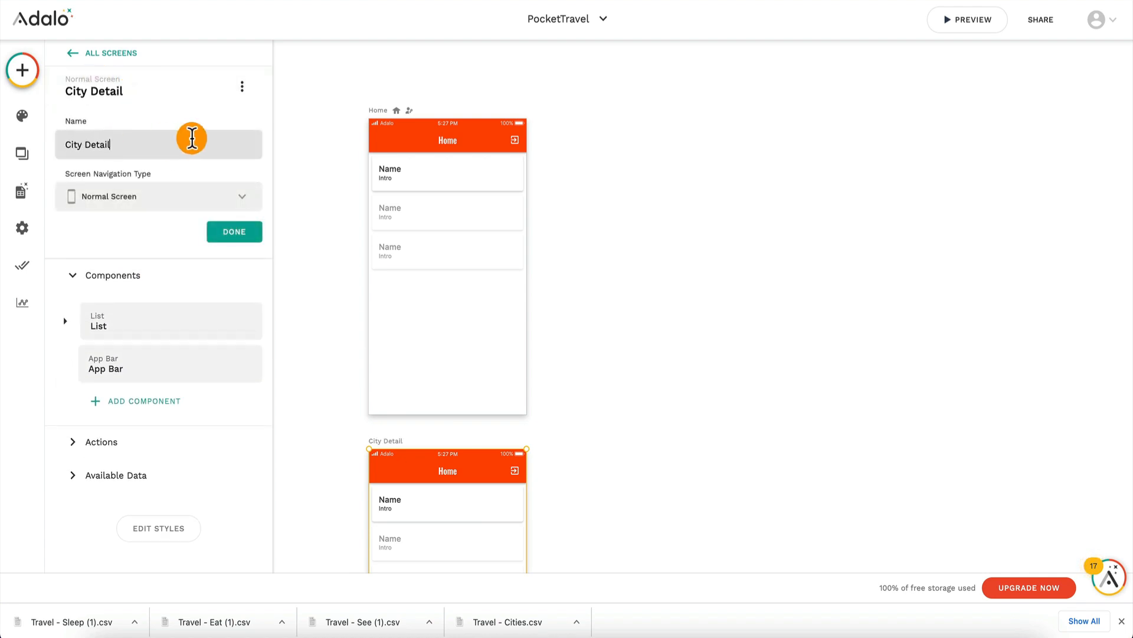
text(ity Detail)
key(Return)
Step: Rename the original Home screen as City List
click(372, 113)
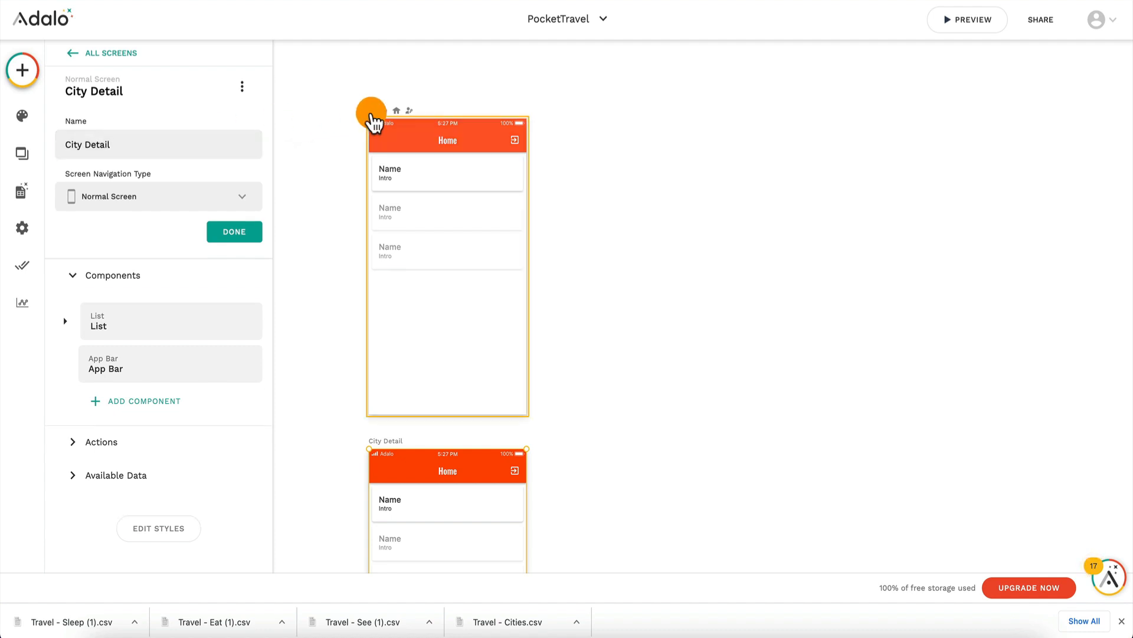
click(85, 147)
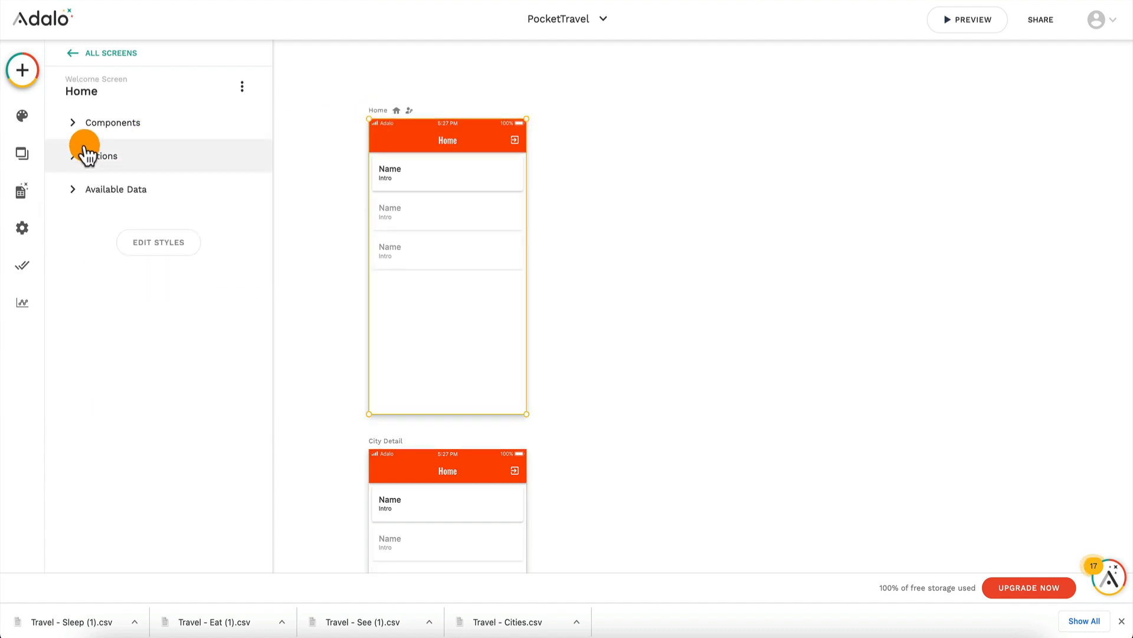
click(133, 93)
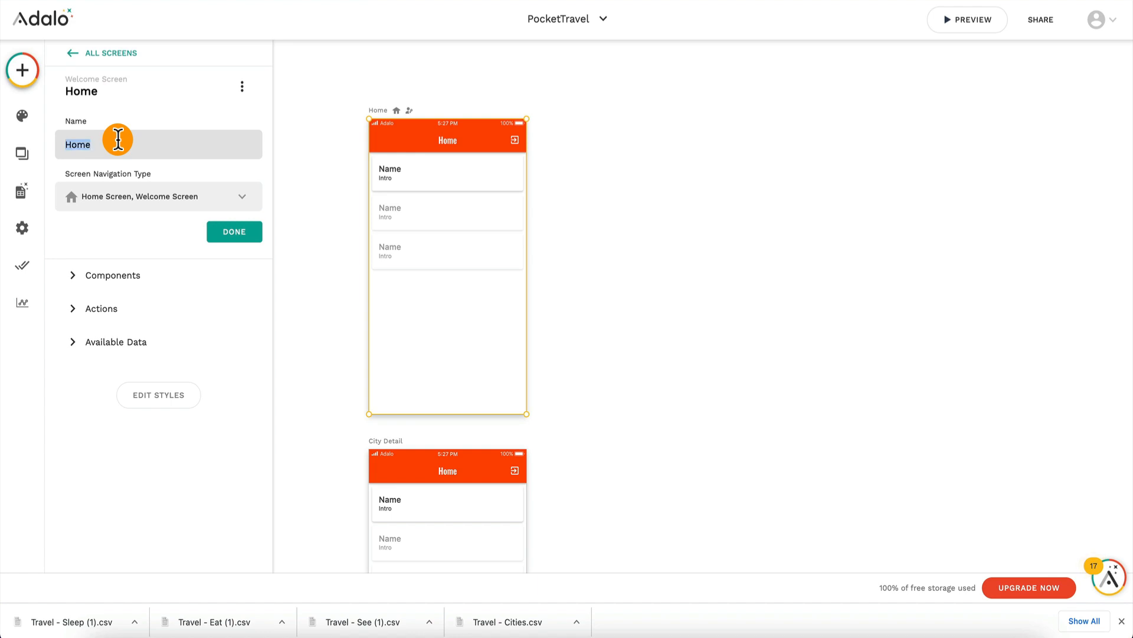
text(City List)
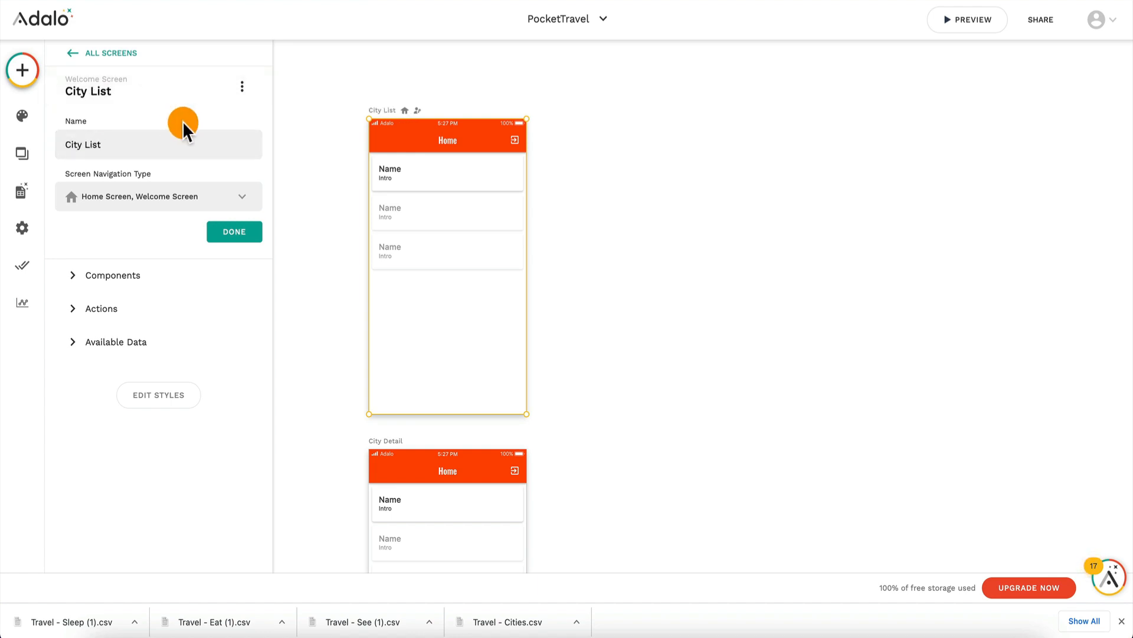
Step: Add a click action to the City List screen's list that links to the City Detail screen
click(474, 180)
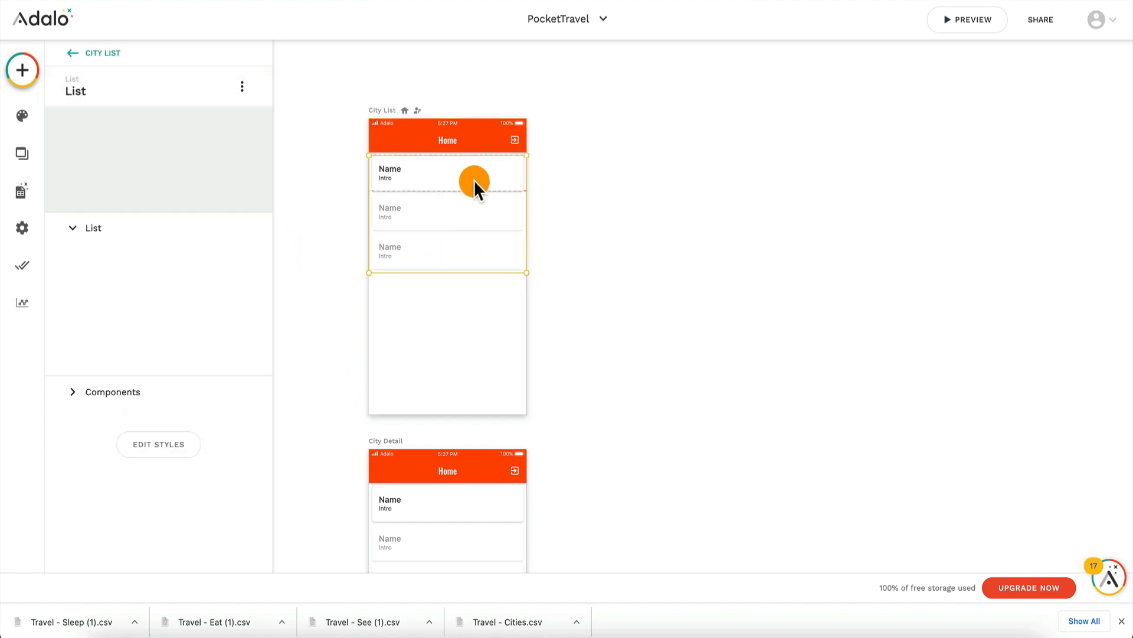
scroll(131, 479, down, 3)
click(111, 456)
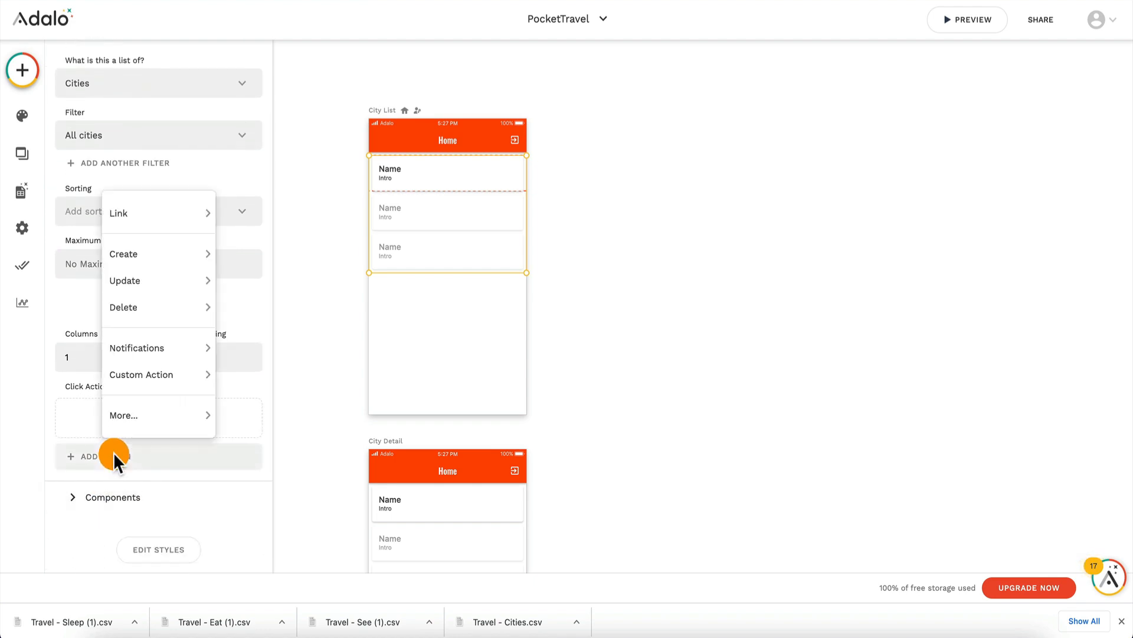
mouse_move(164, 215)
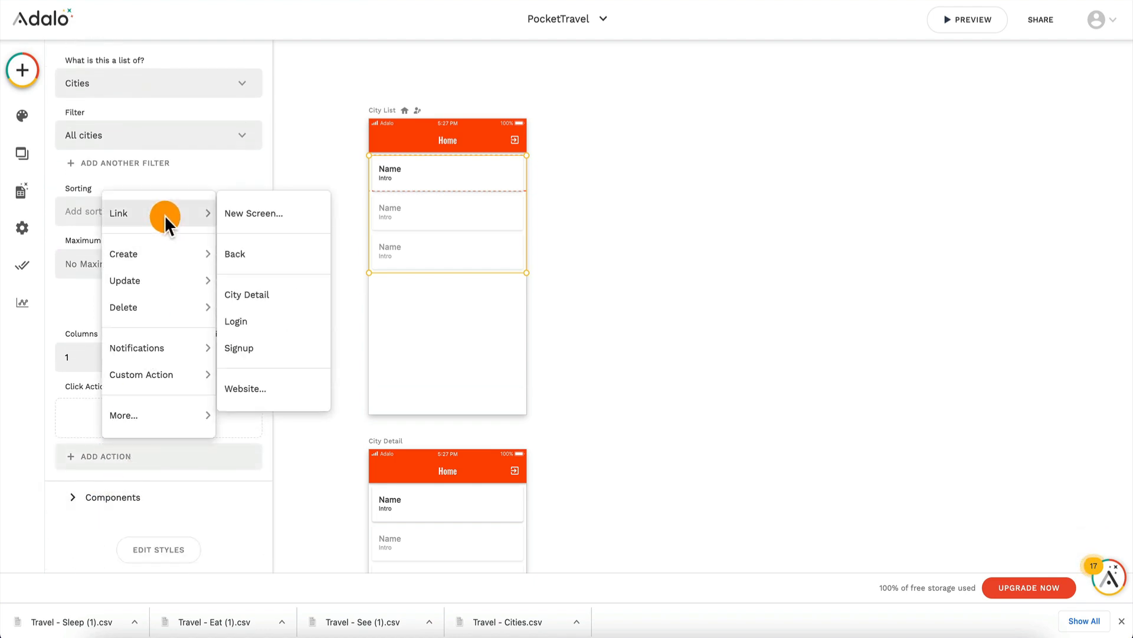
click(268, 290)
scroll(177, 360, down, 2)
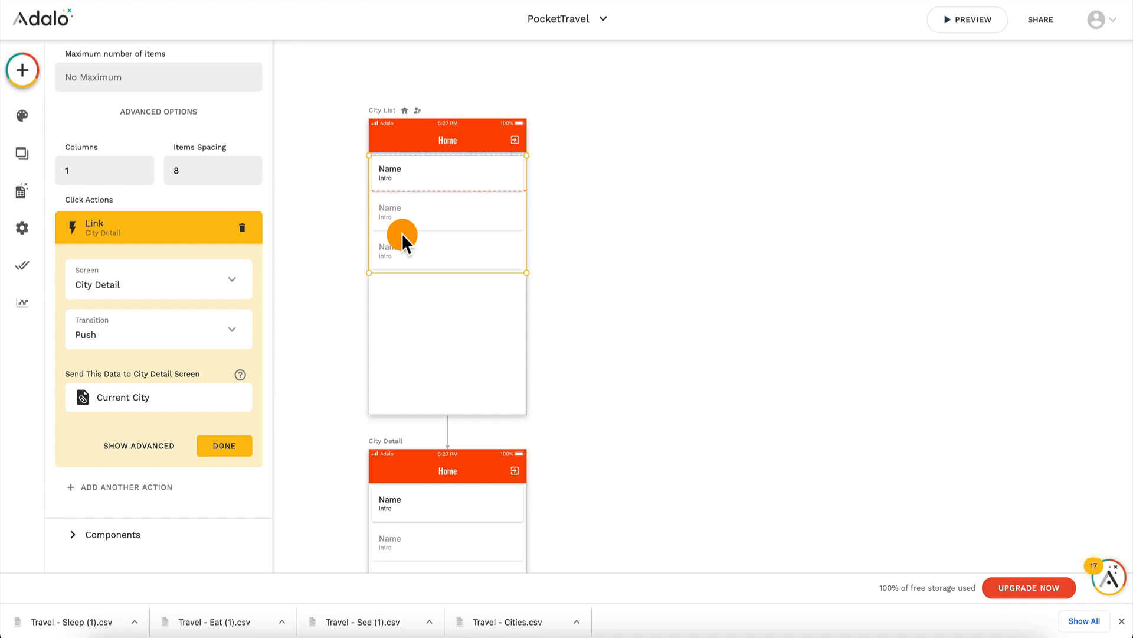
click(227, 447)
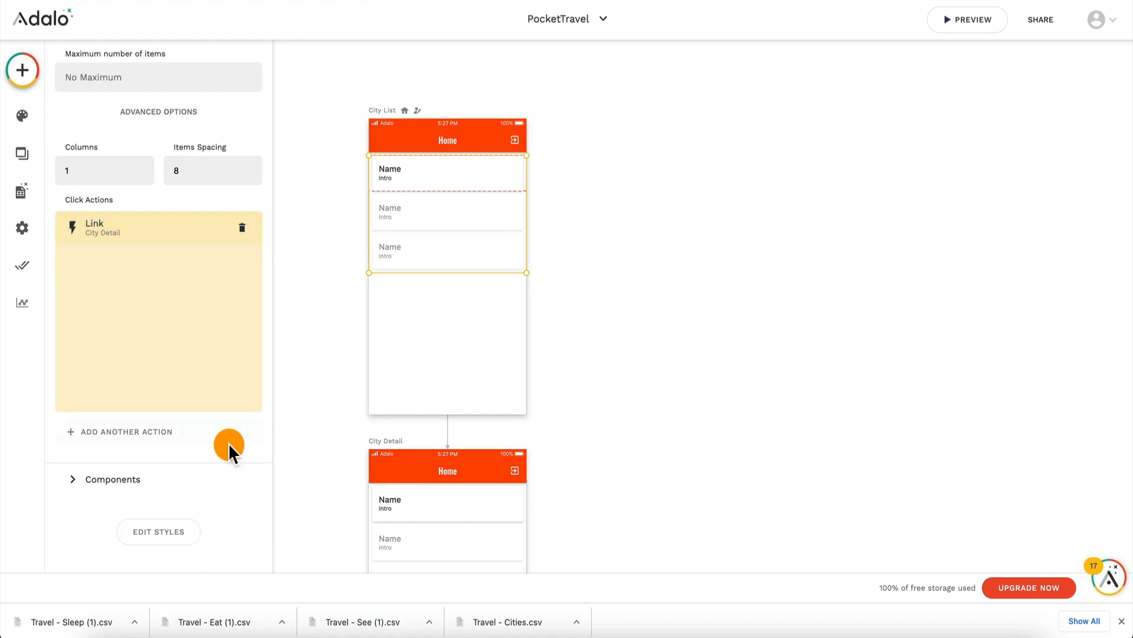
Step: Replace the City Detail app bar's title text with the Current City's Name as magic text
scroll(395, 359, down, 3)
scroll(398, 357, down, 2)
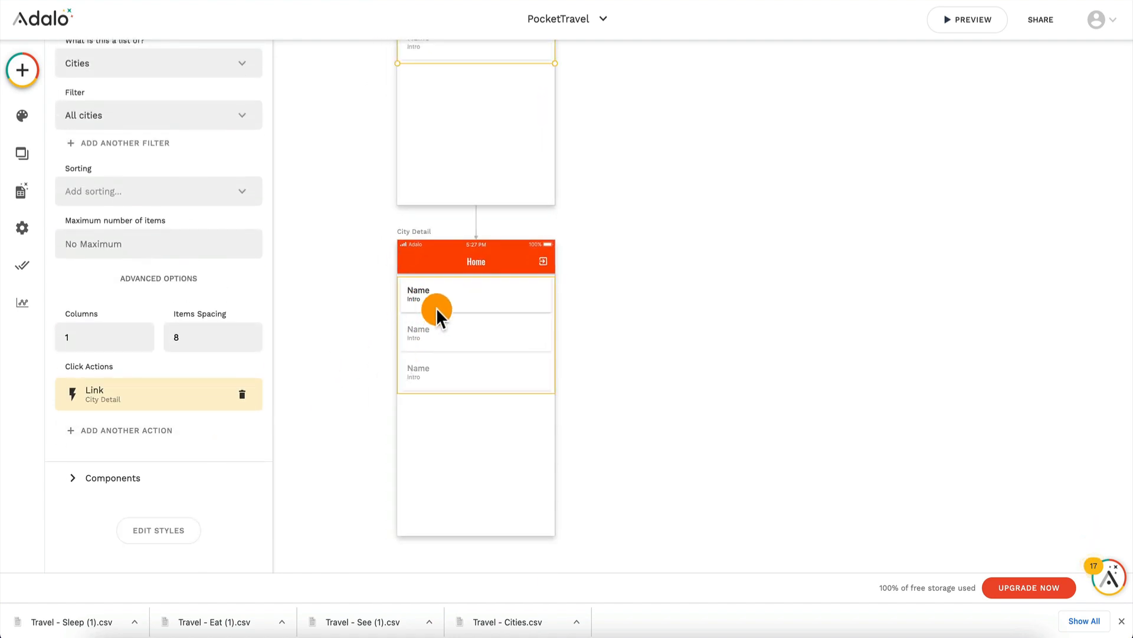
click(472, 261)
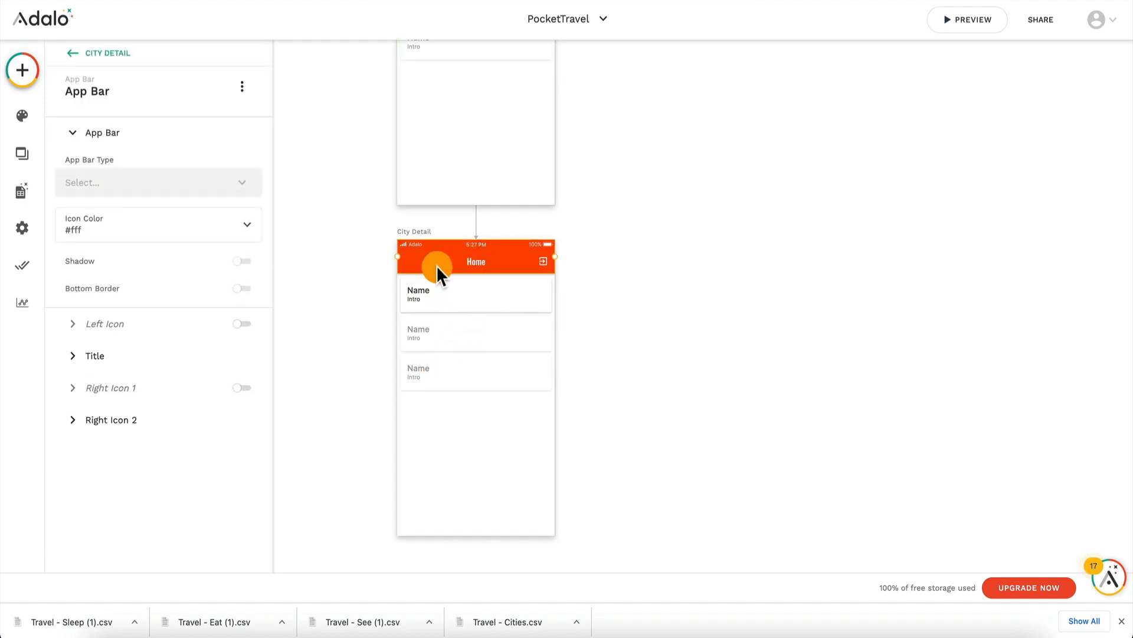
click(130, 356)
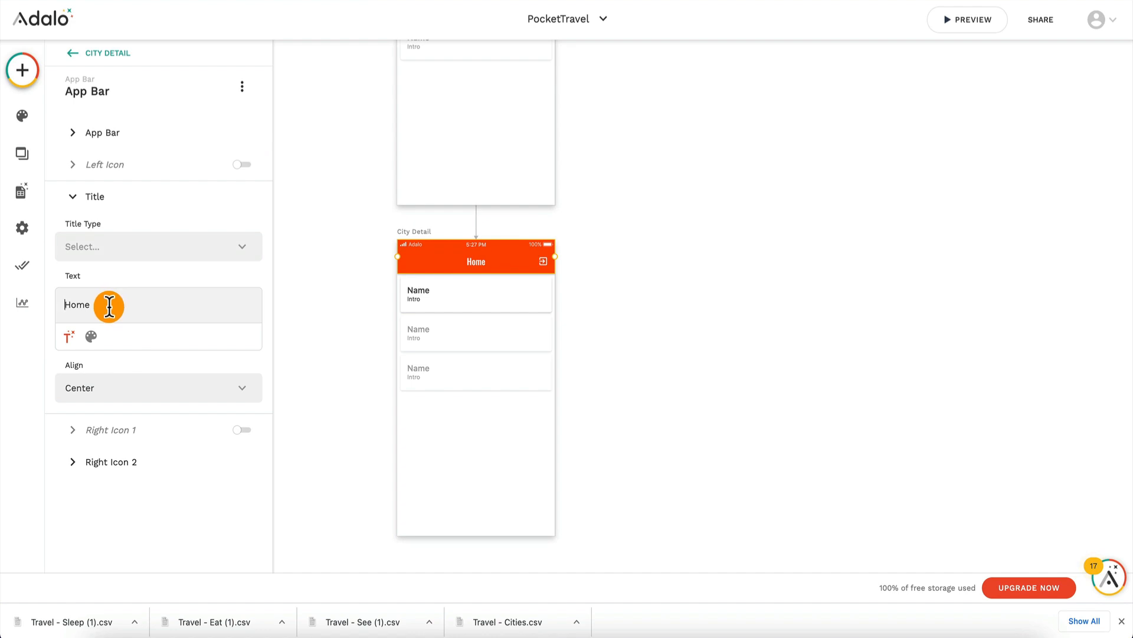
key(BackSpace)
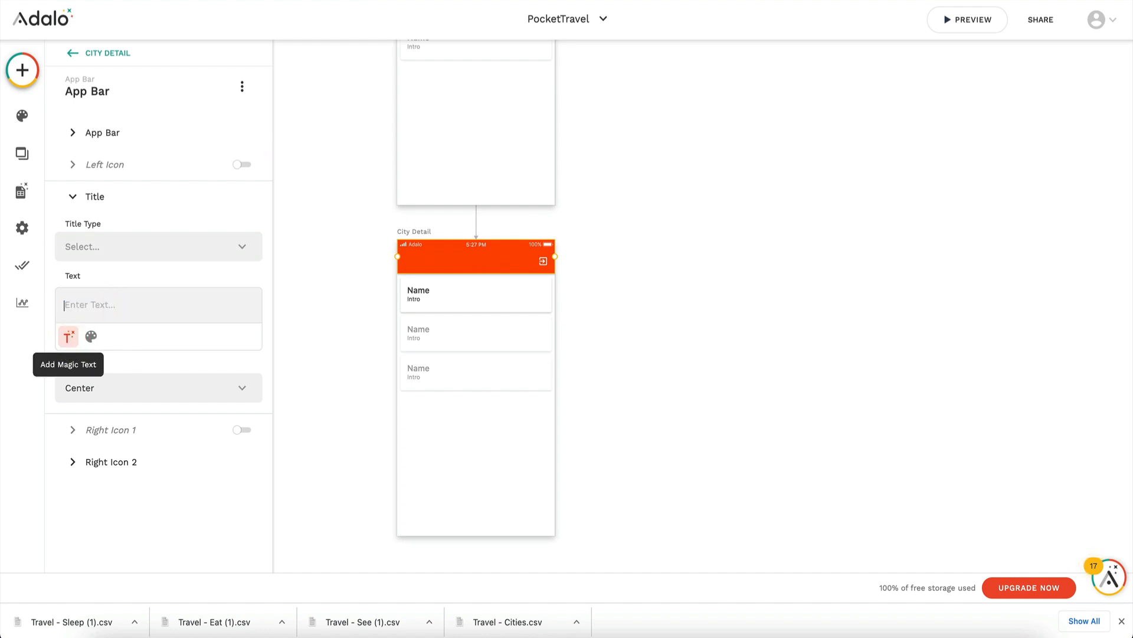
click(69, 336)
mouse_move(167, 81)
mouse_move(169, 58)
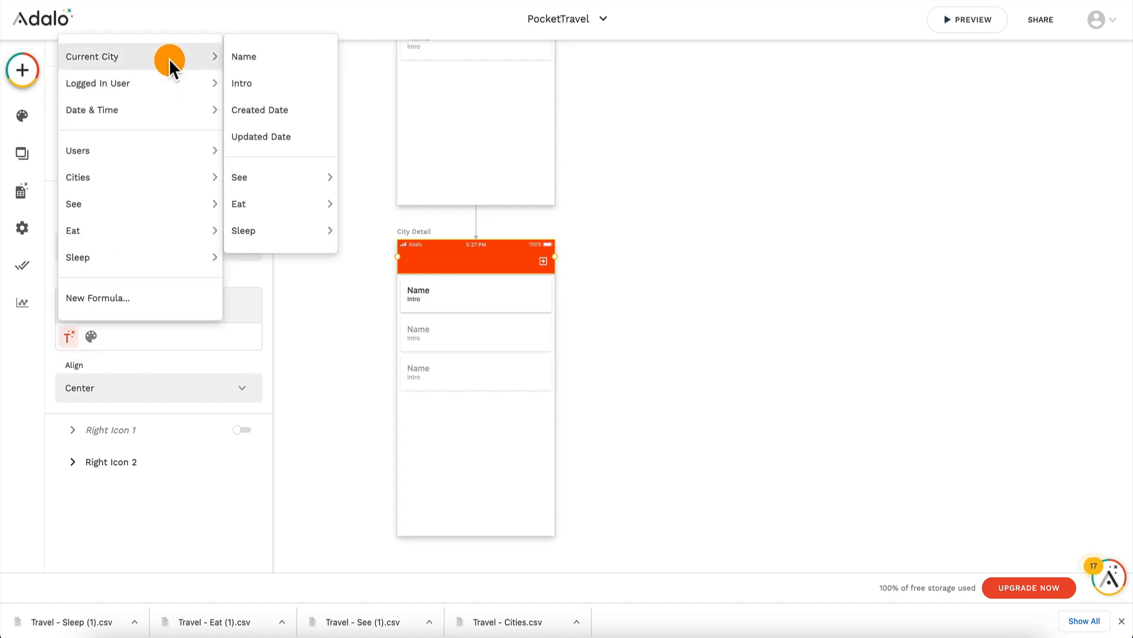
click(254, 57)
Step: Replace the cities list on the City Detail screen with an Image component just below the app bar
click(443, 295)
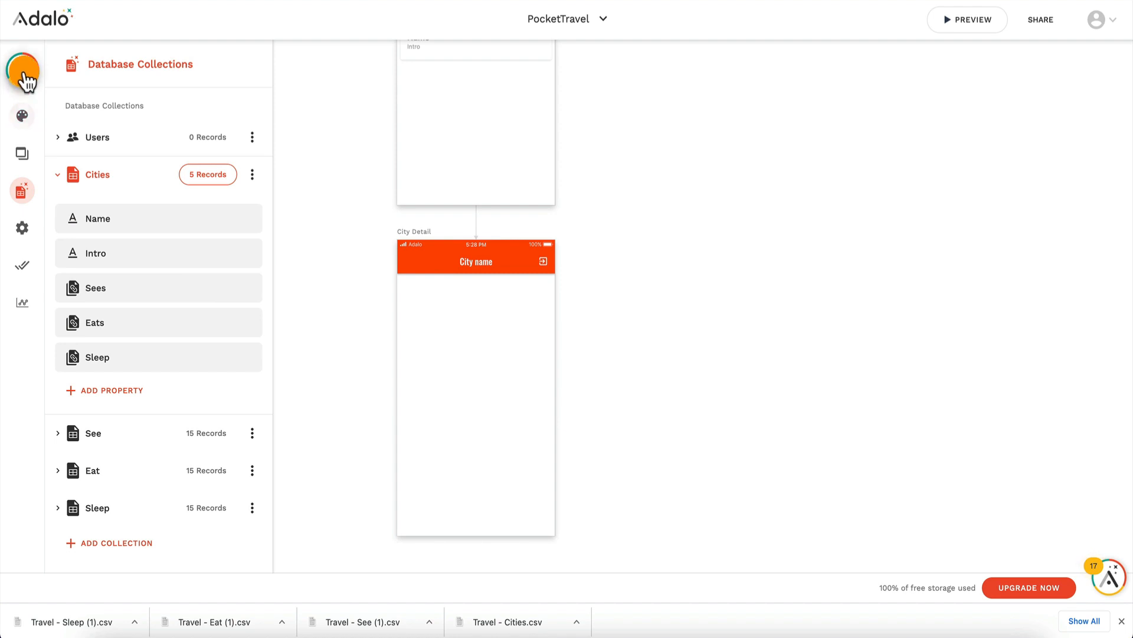
click(23, 70)
drag(151, 411, 475, 322)
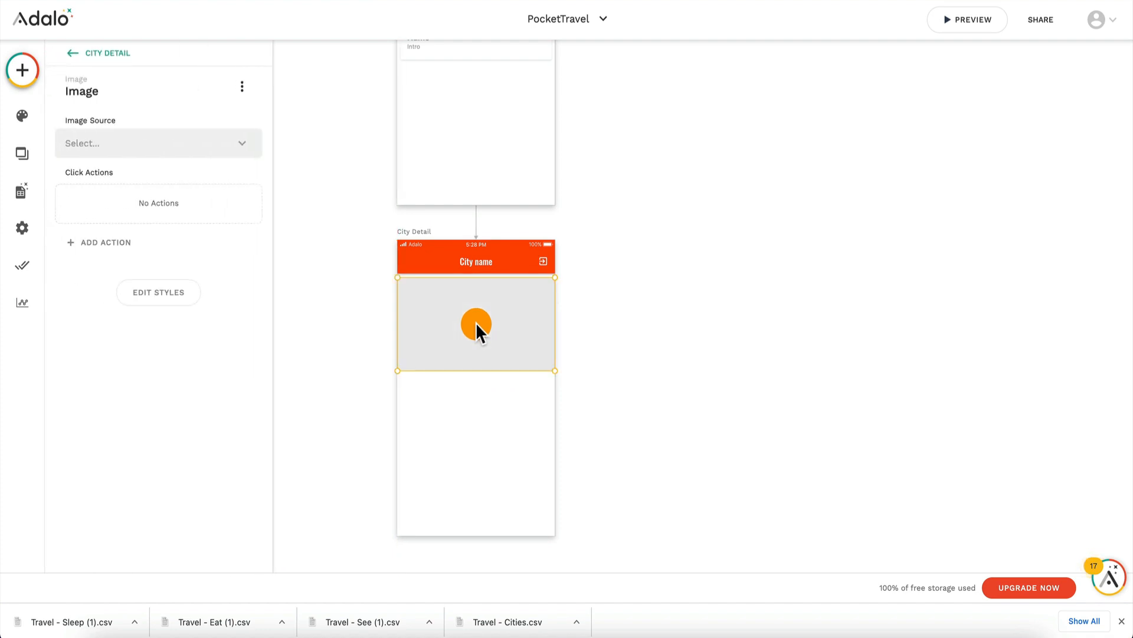
click(473, 454)
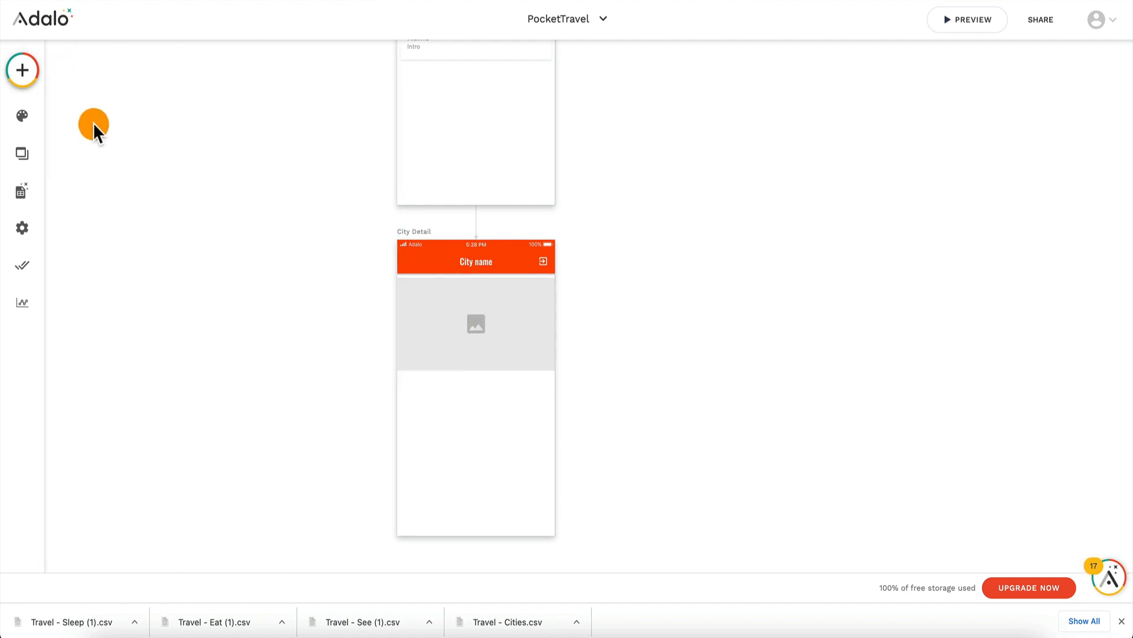
Step: Add a Text component below the image on City Detail and set its text to the Current City's Intro
click(22, 83)
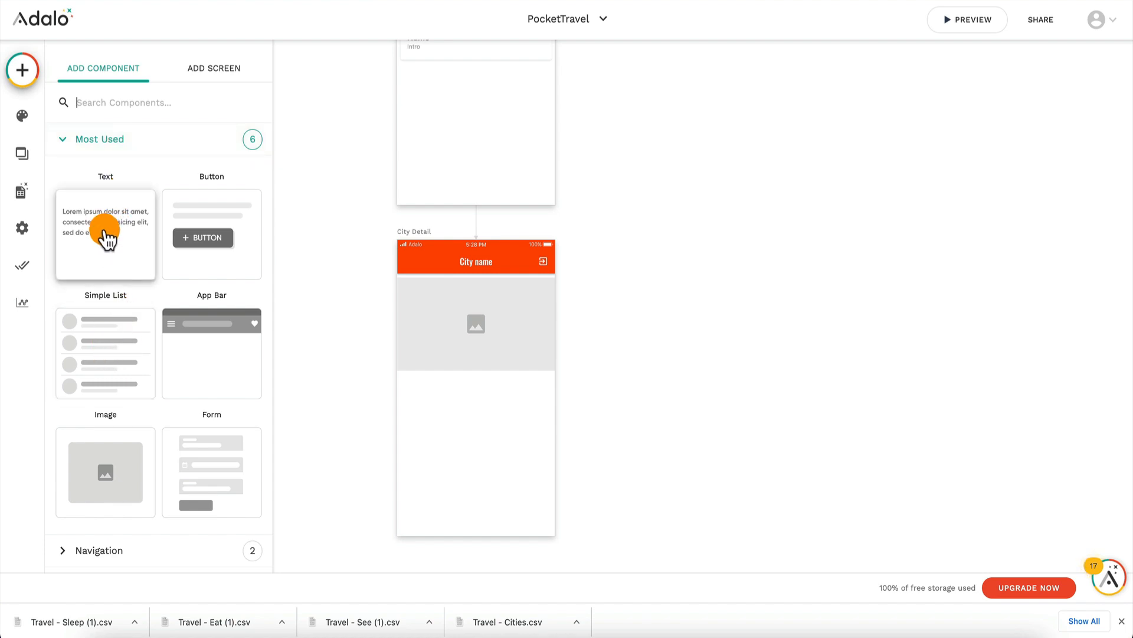
drag(107, 239, 421, 390)
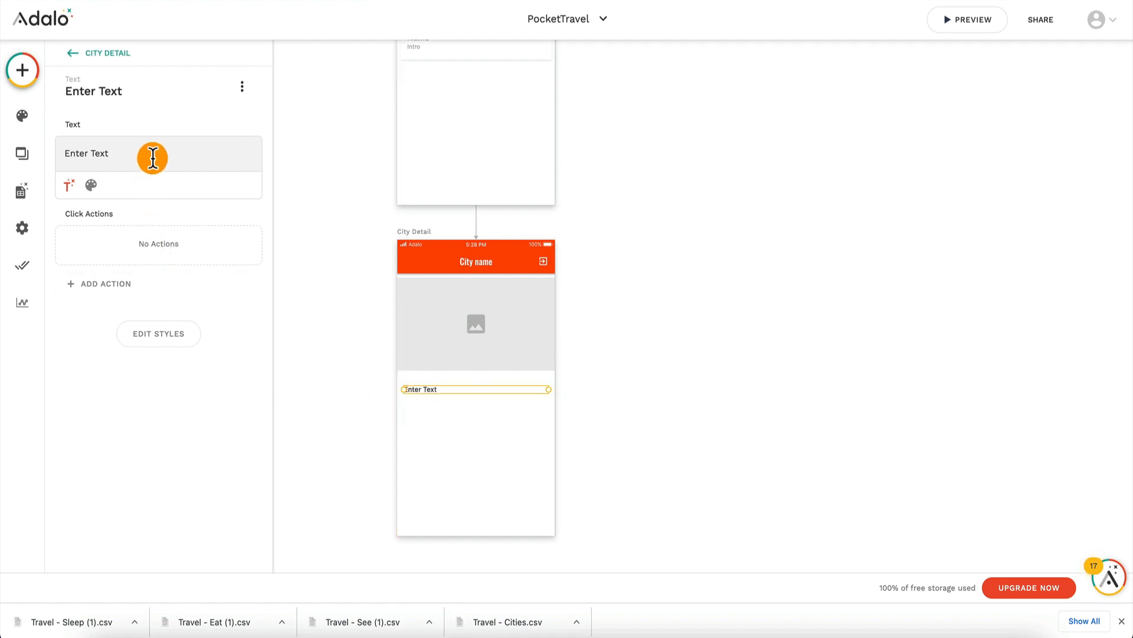
click(153, 157)
key(BackSpace)
click(67, 186)
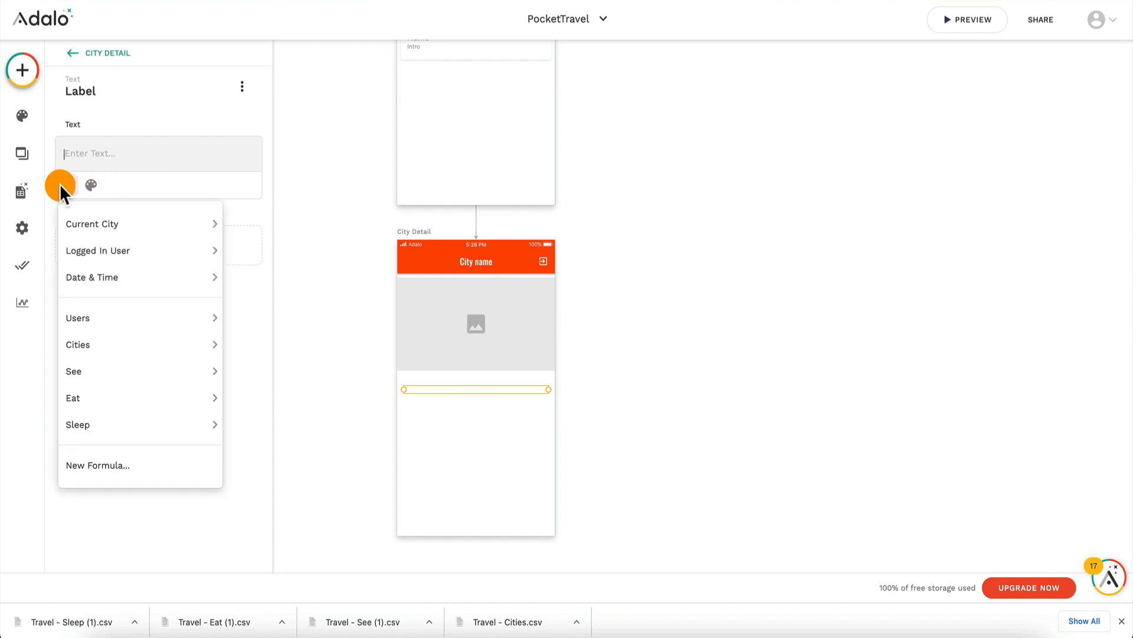
mouse_move(109, 225)
click(258, 251)
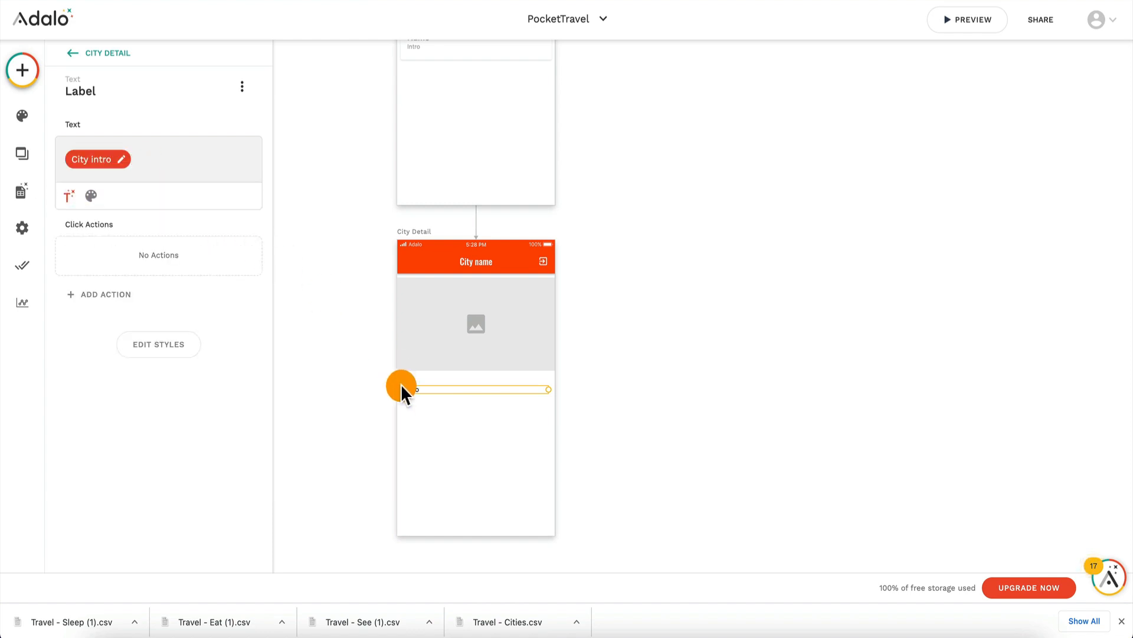
click(403, 417)
click(441, 390)
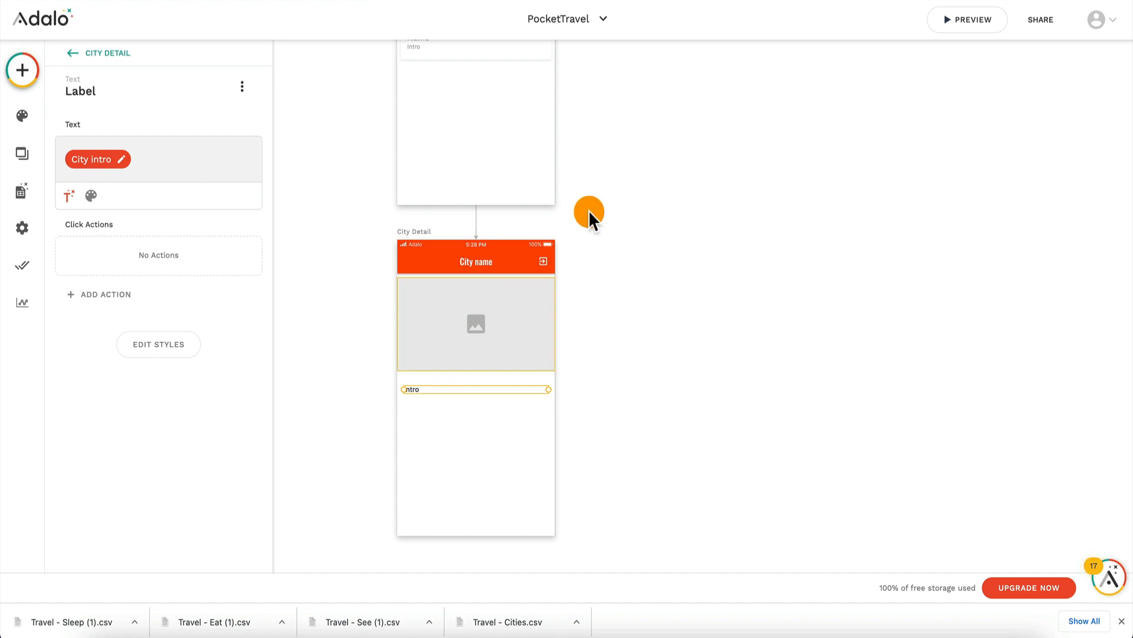
click(454, 428)
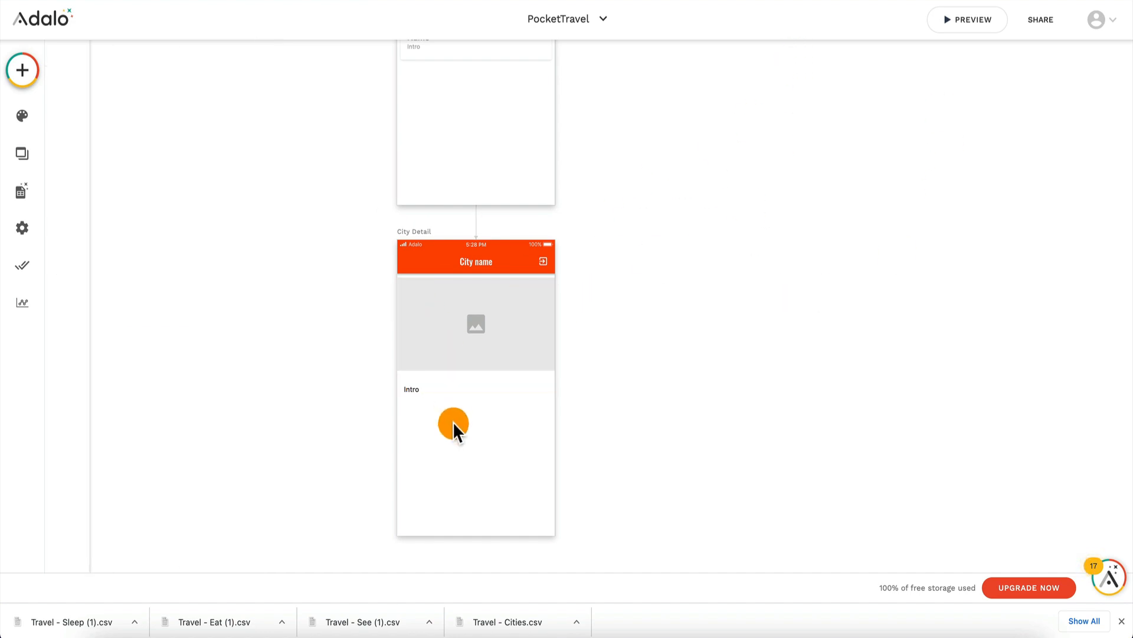
click(450, 389)
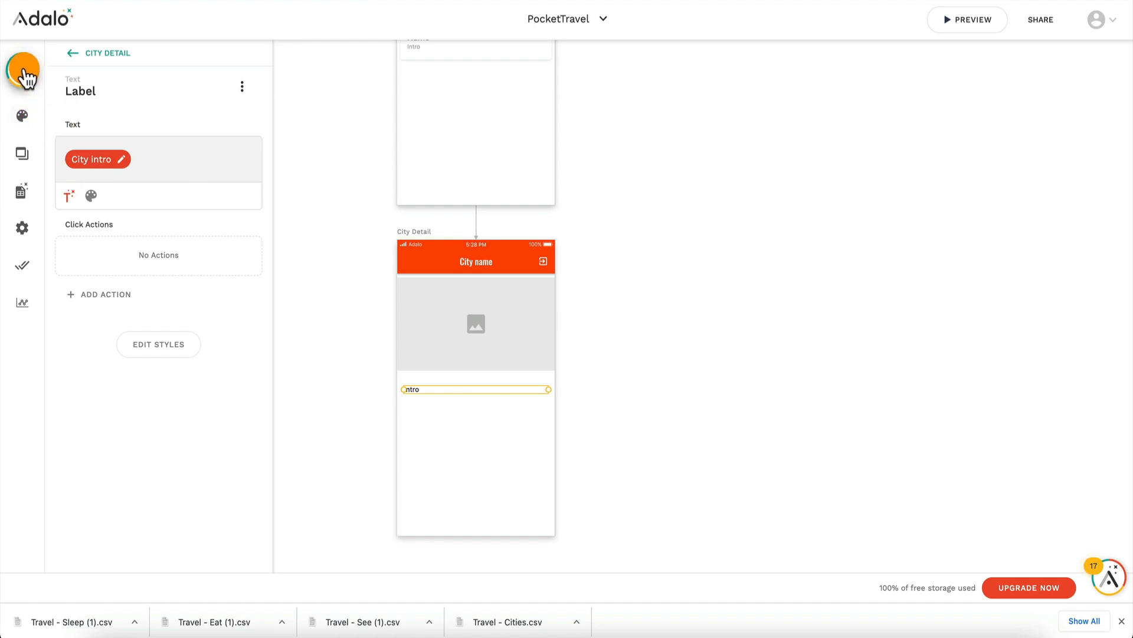
Step: Add a Text component below the intro on the City Detail screen and set its text to See
click(24, 71)
drag(108, 233, 424, 411)
click(147, 156)
click(111, 154)
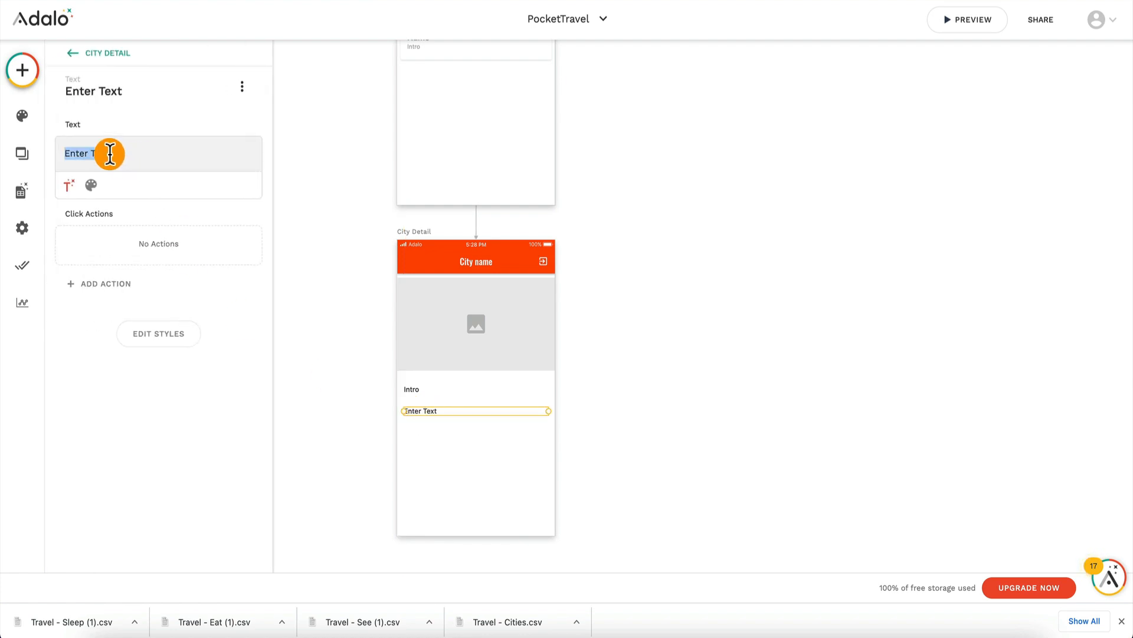
text(SEE)
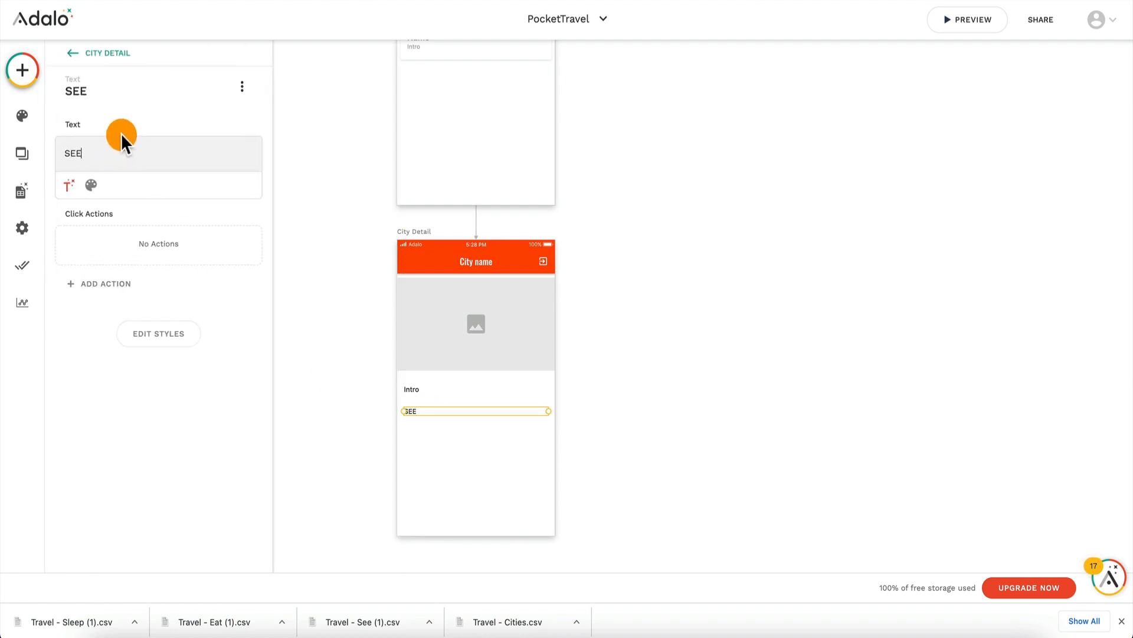
key(BackSpace)
key(BackSpace)
text(ee)
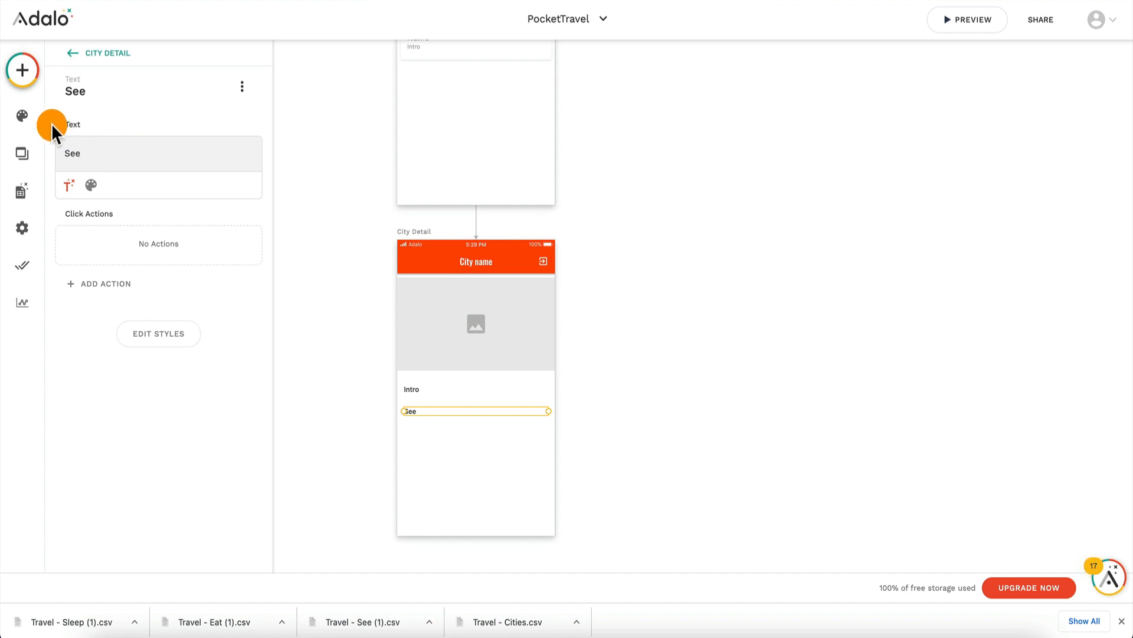
click(423, 430)
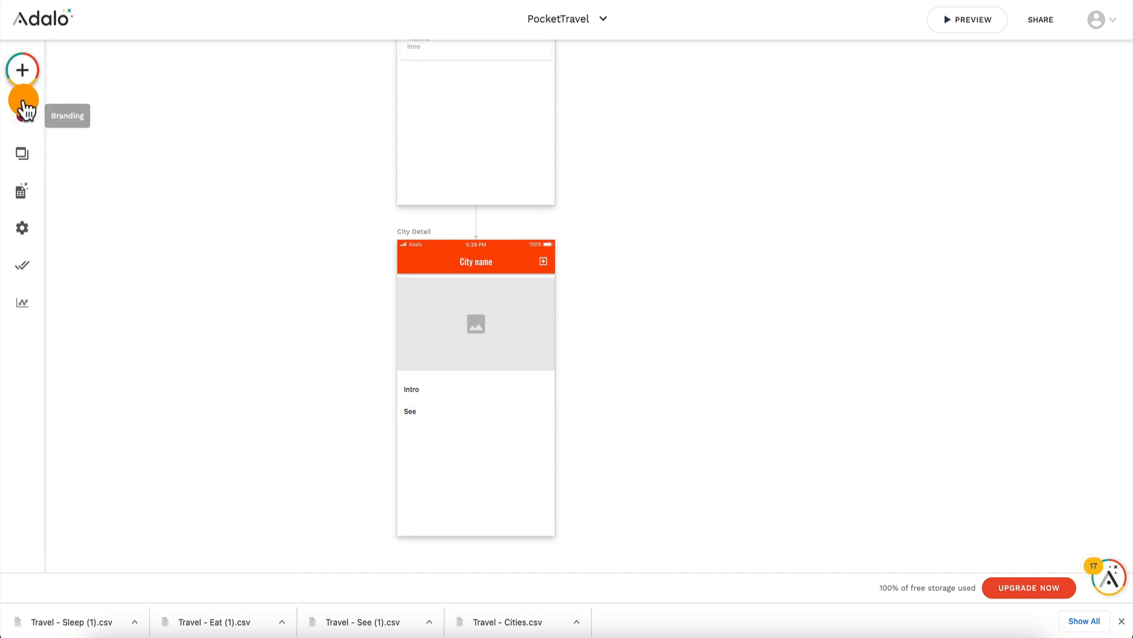
Step: Add a custom list with title and subtitle directly below the See label on City Detail, shrunk to a single row
click(24, 71)
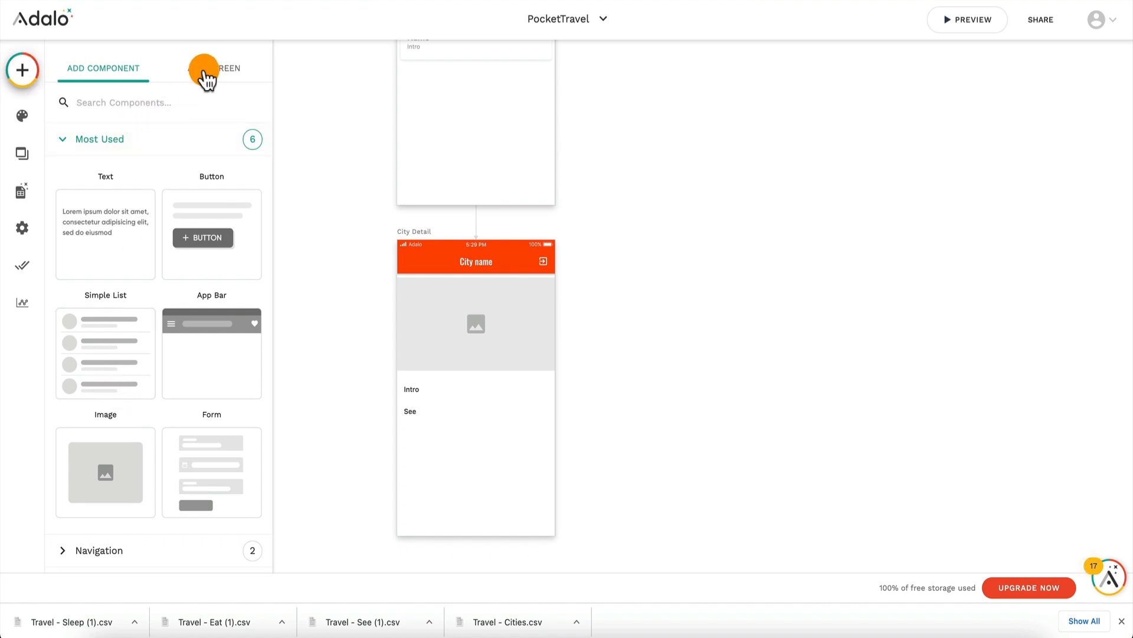
scroll(121, 324, down, 6)
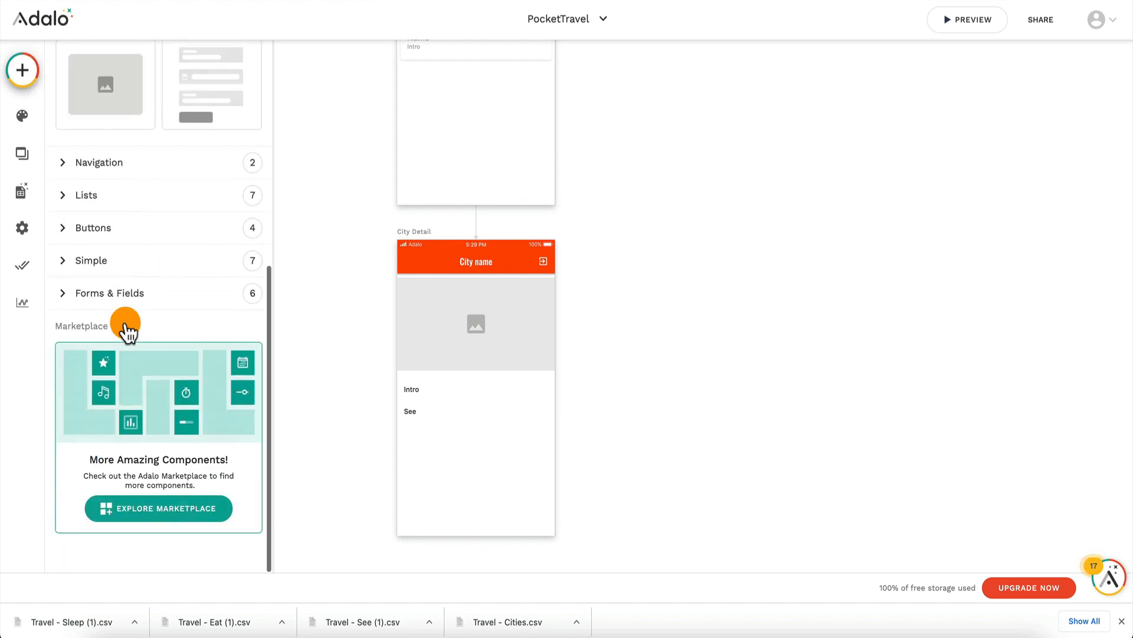
click(145, 201)
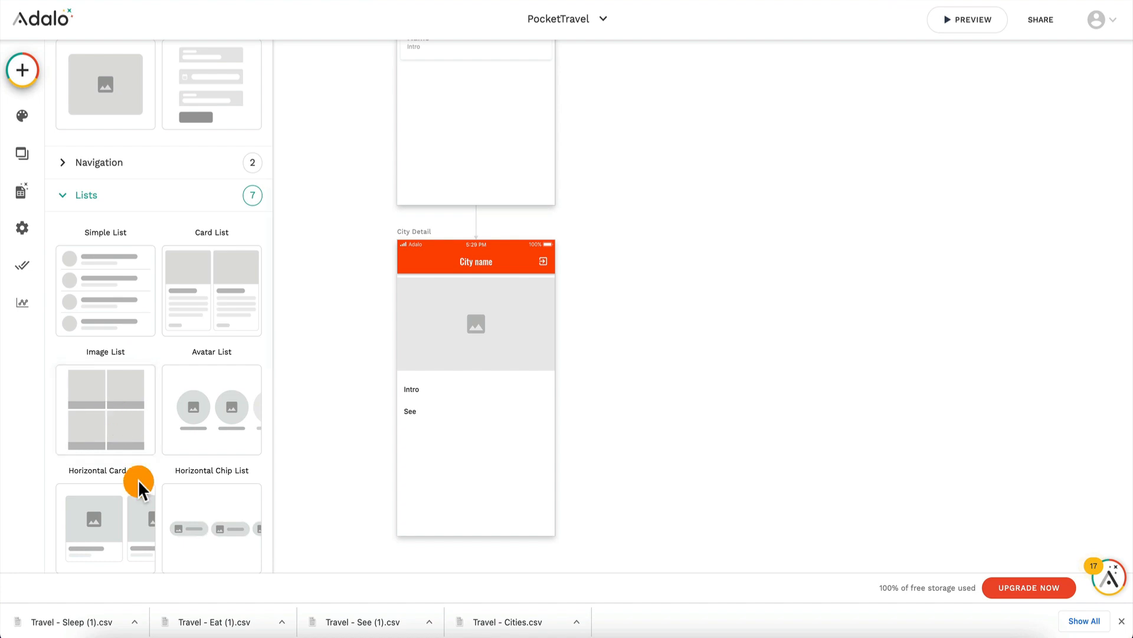
scroll(137, 466, down, 3)
drag(134, 434, 474, 468)
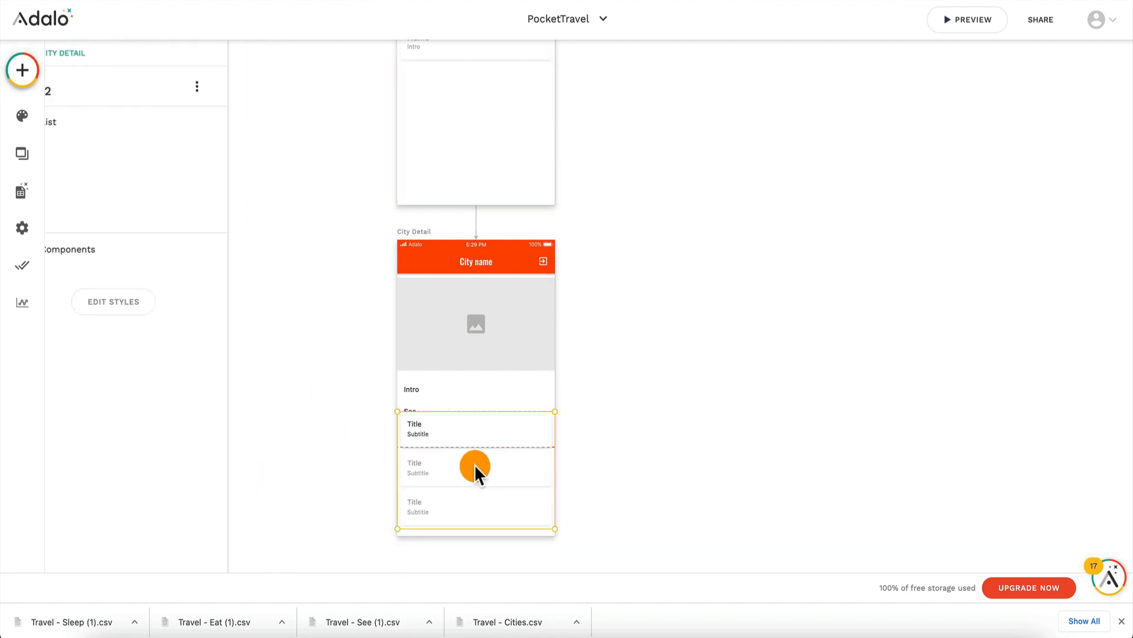
drag(529, 528, 474, 441)
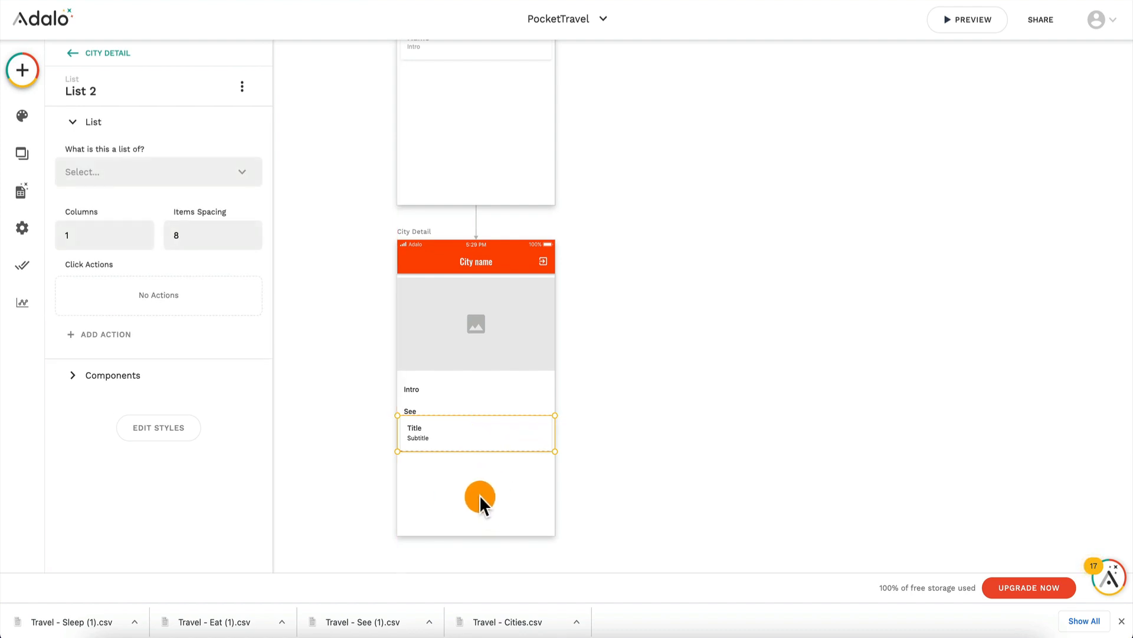
Step: Make the new list below the See label a list of See, filtered to Current City > See
click(475, 295)
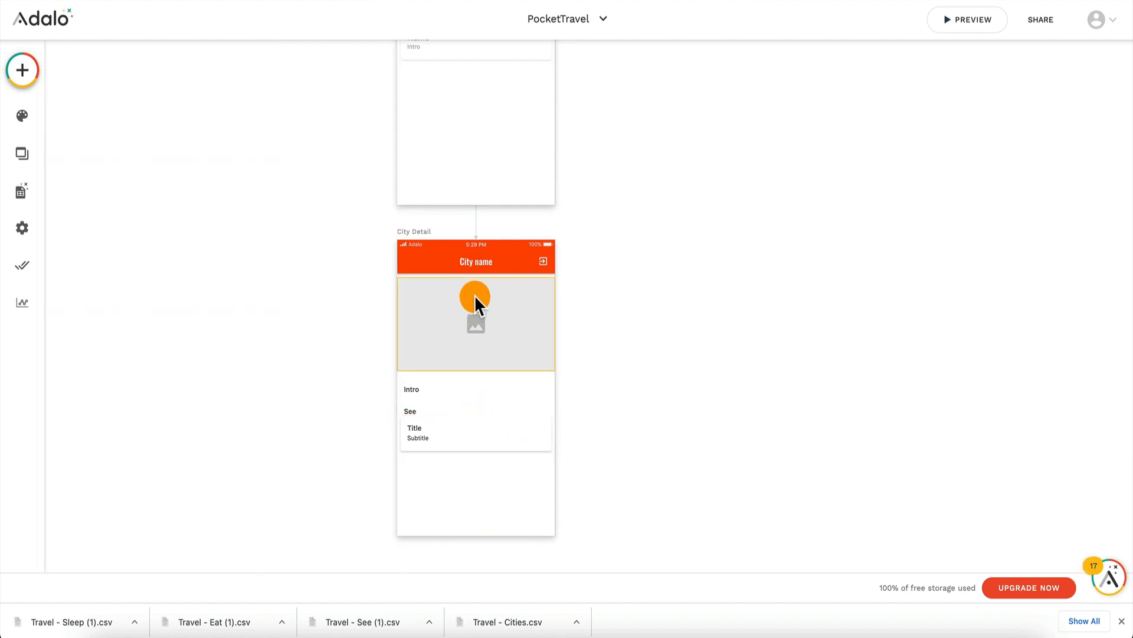
click(459, 437)
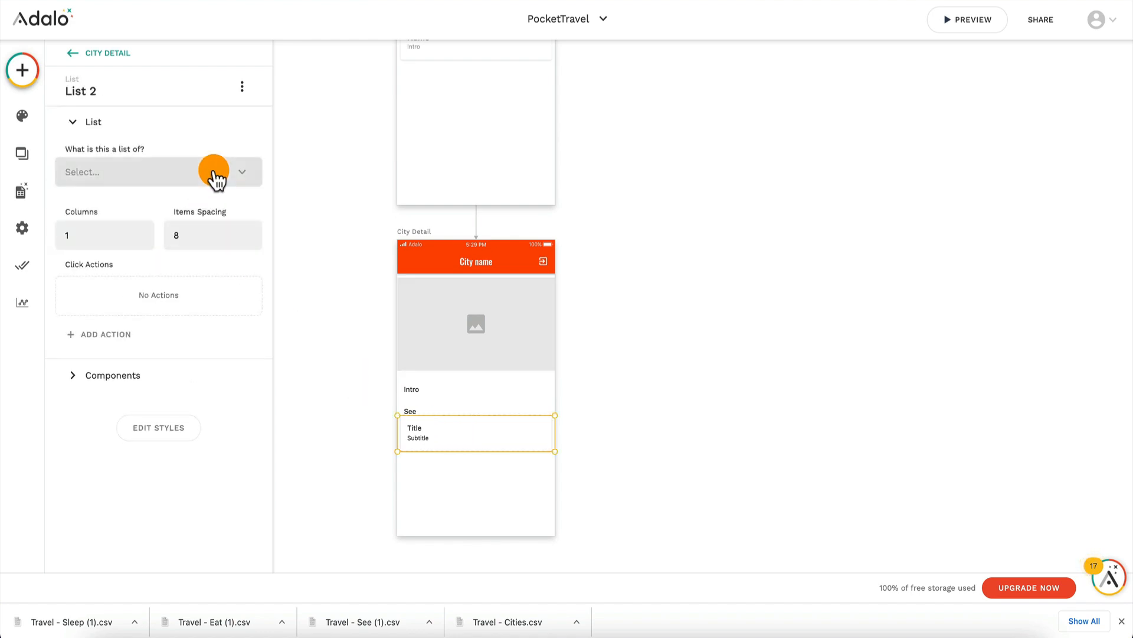
click(216, 177)
click(185, 256)
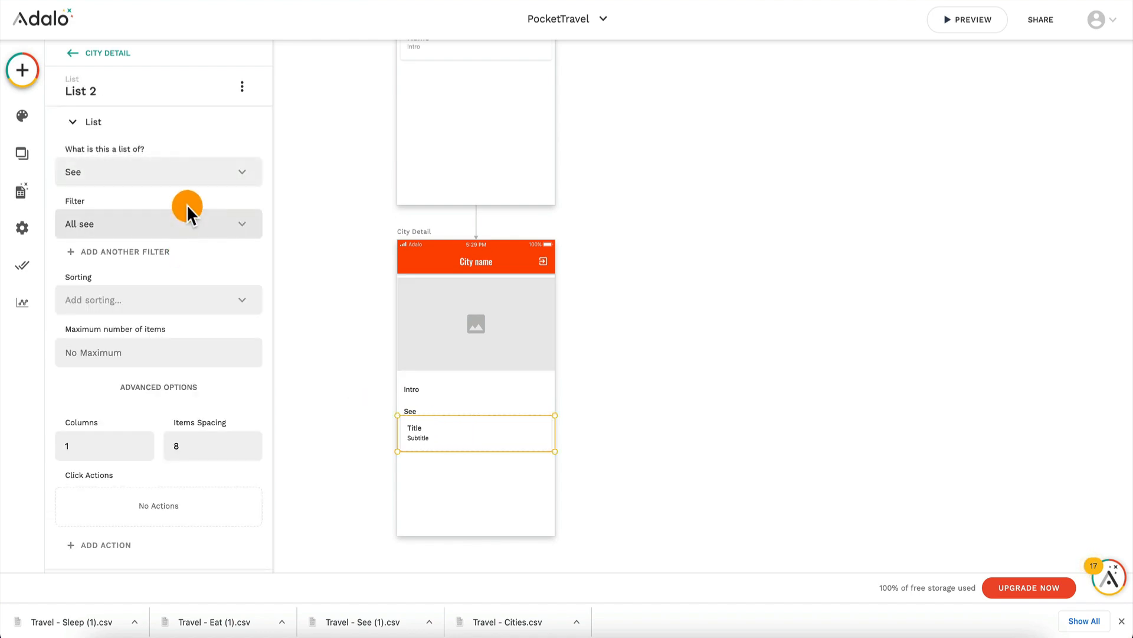
click(187, 227)
click(187, 287)
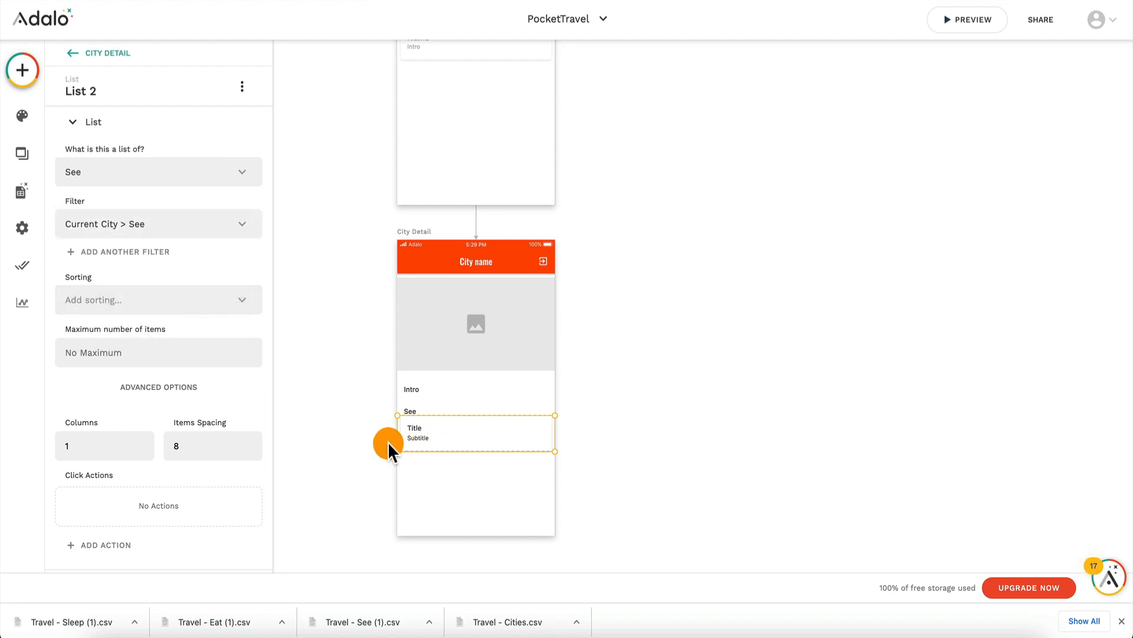
Step: Replace the title text in the See list with the Current See's Name as magic text
scroll(158, 446, down, 2)
click(124, 471)
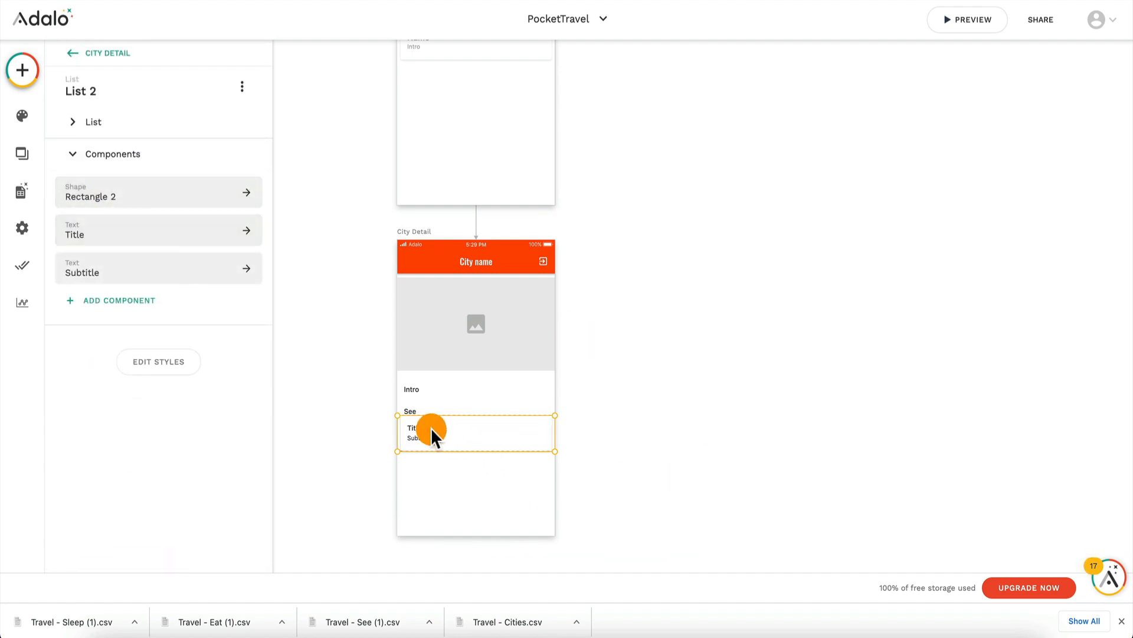
click(162, 233)
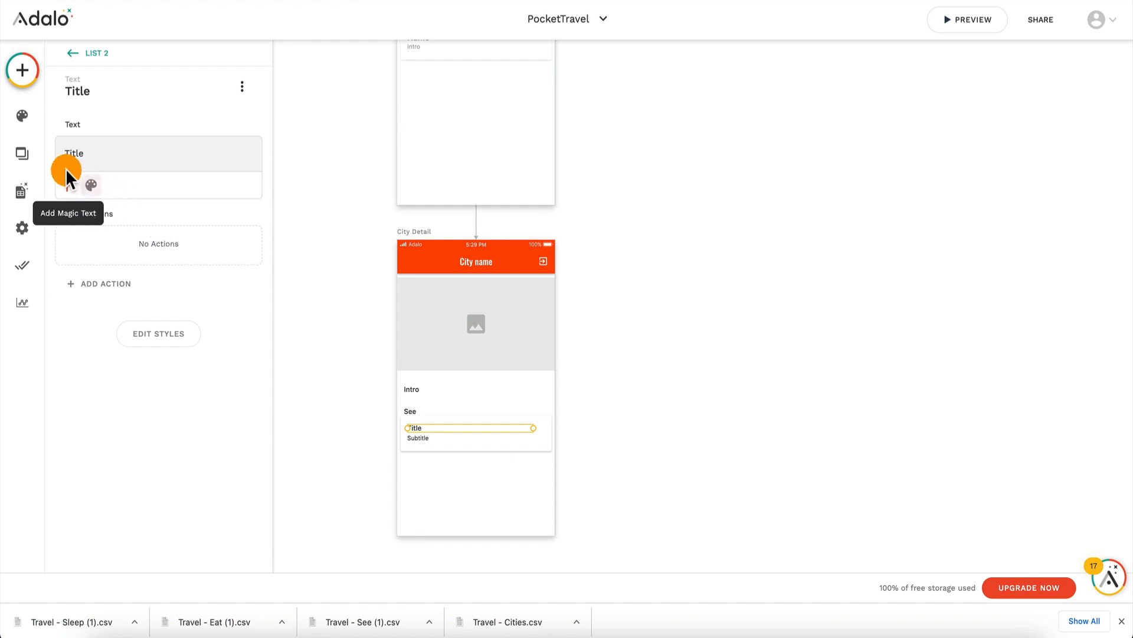
key(BackSpace)
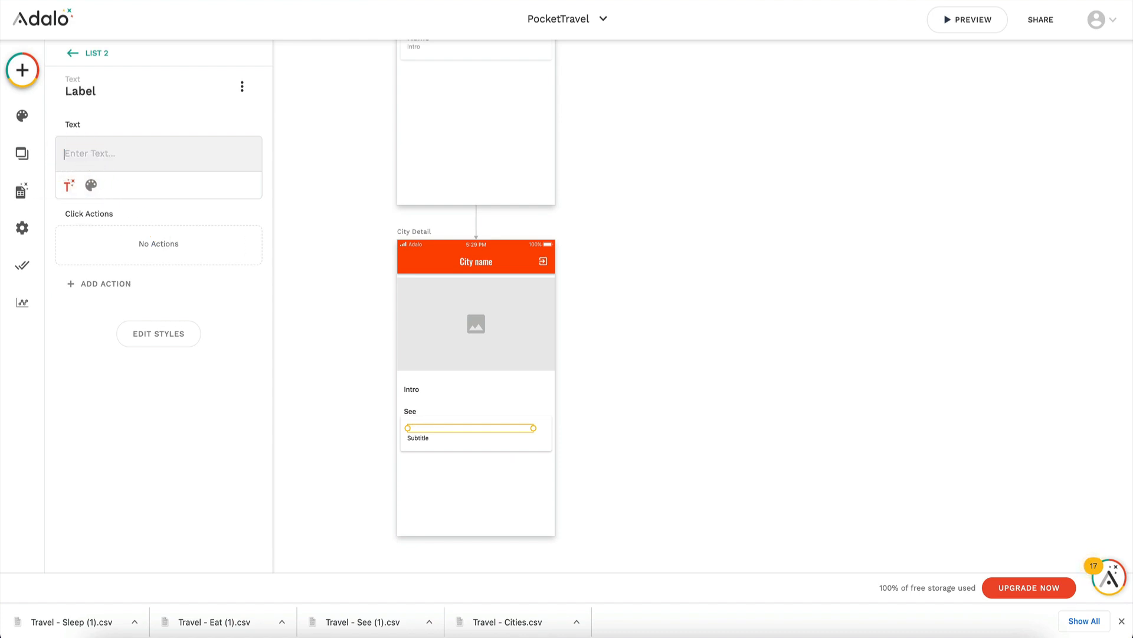
click(69, 185)
click(111, 228)
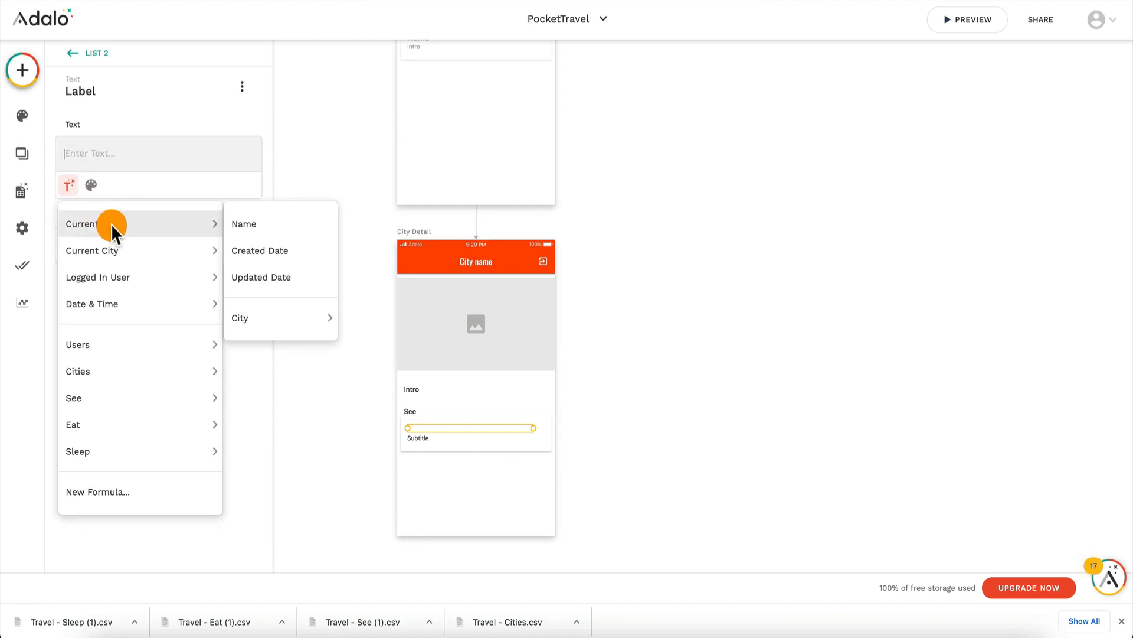
click(259, 231)
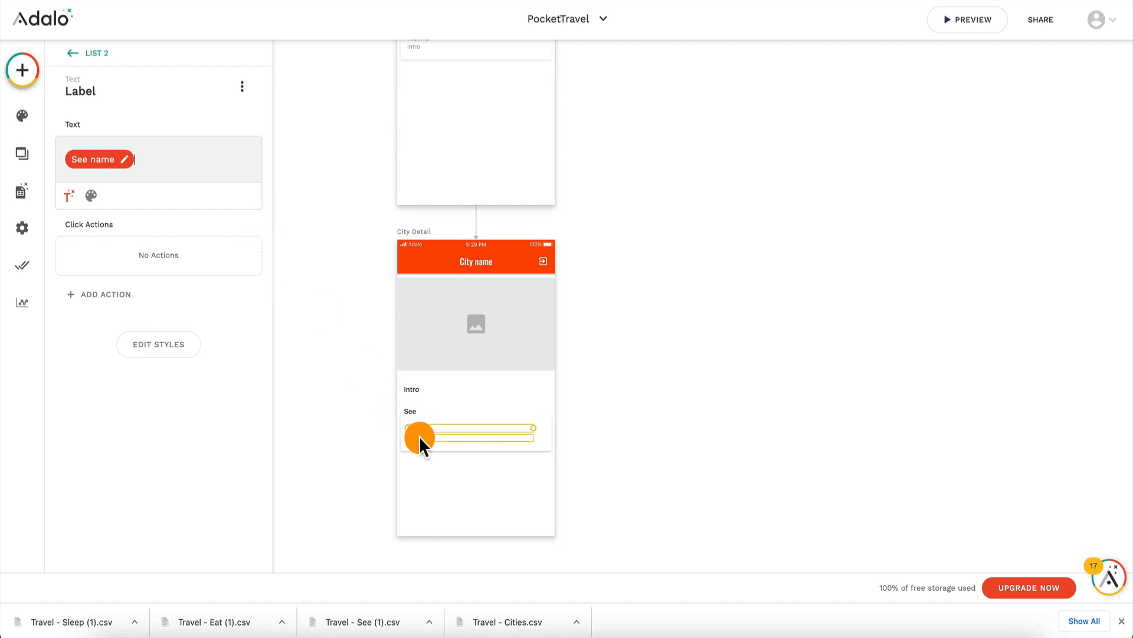
click(422, 444)
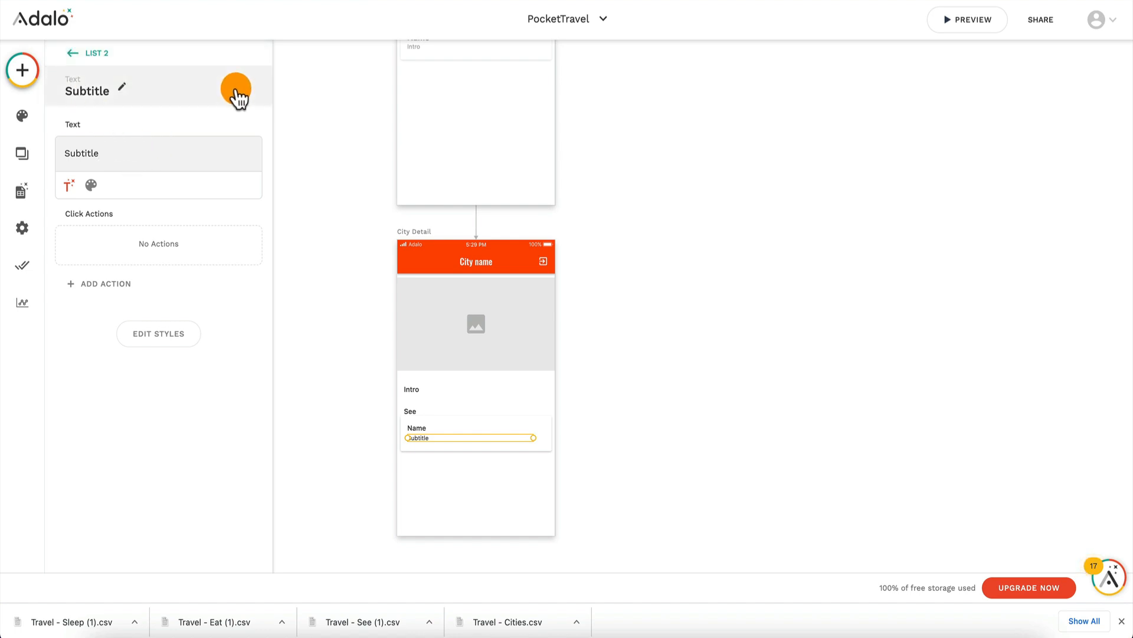
click(71, 59)
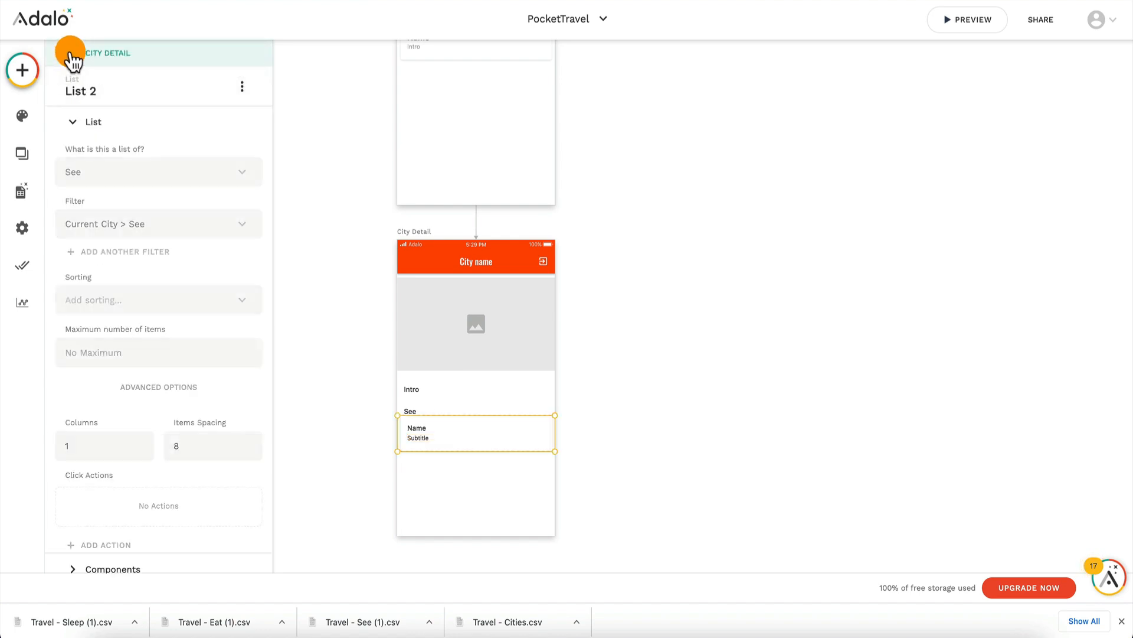
scroll(148, 342, down, 2)
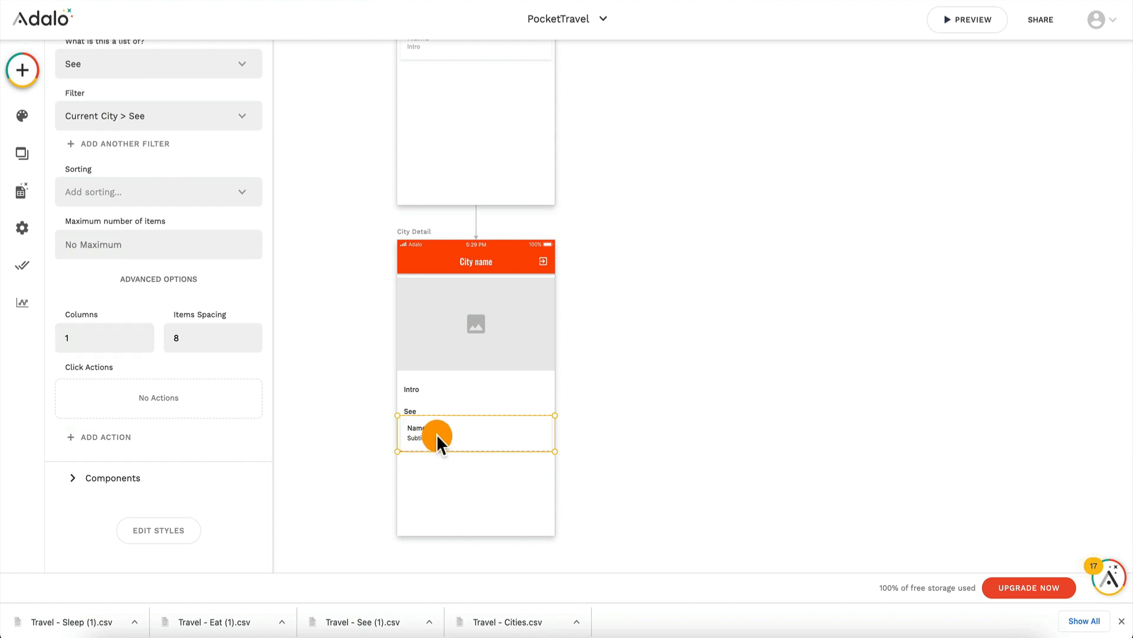
Step: Duplicate the See label and its list, placing the copies directly below the original list
click(460, 412)
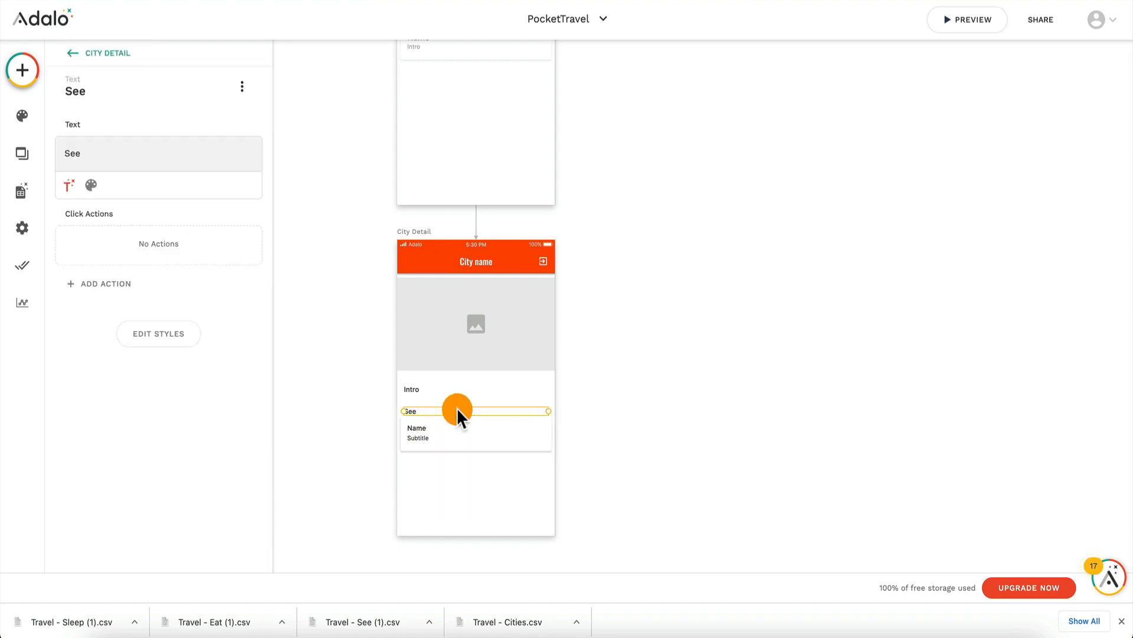
drag(458, 410, 460, 463)
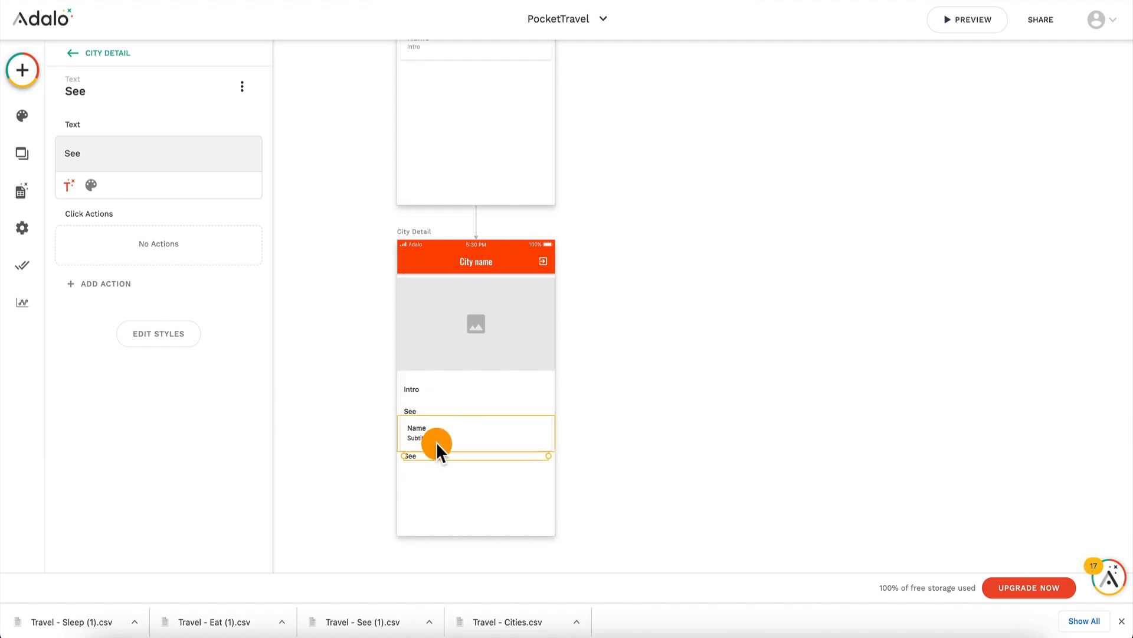
click(447, 436)
drag(449, 430, 451, 476)
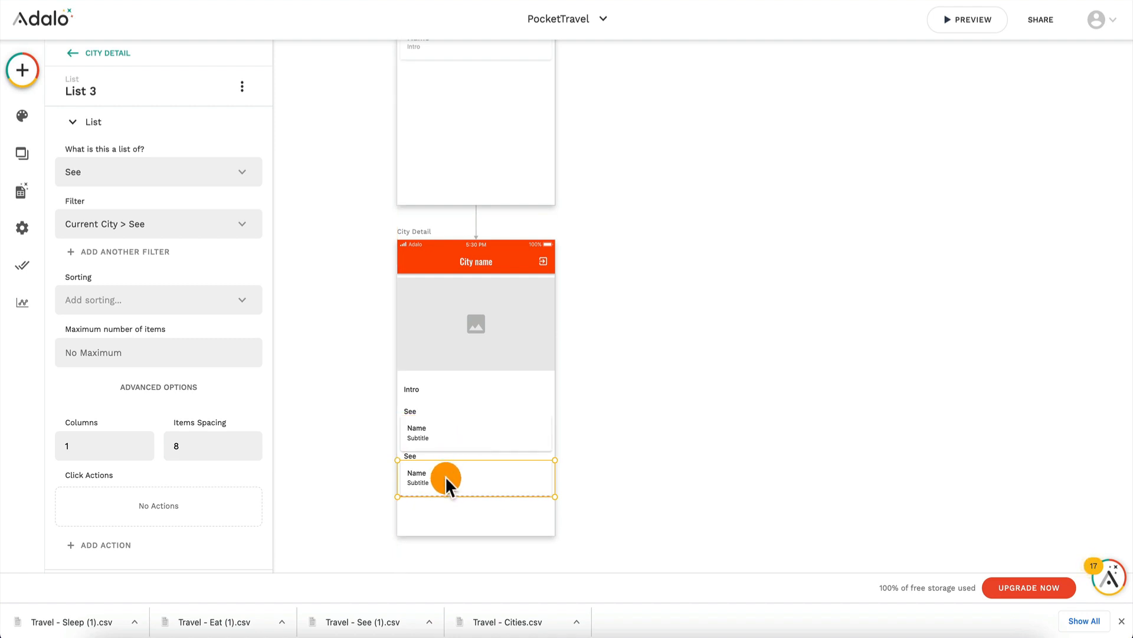
Step: Change the text of the copied See label between the two lists to Eat
click(411, 457)
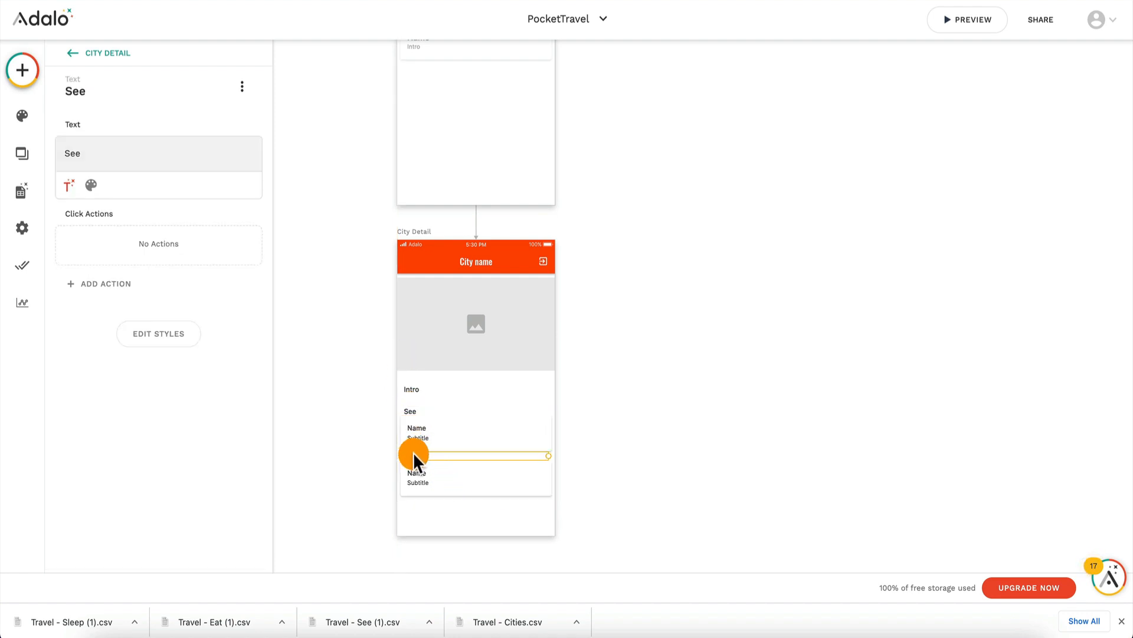
click(118, 158)
key(ctrl+a)
text(Eat)
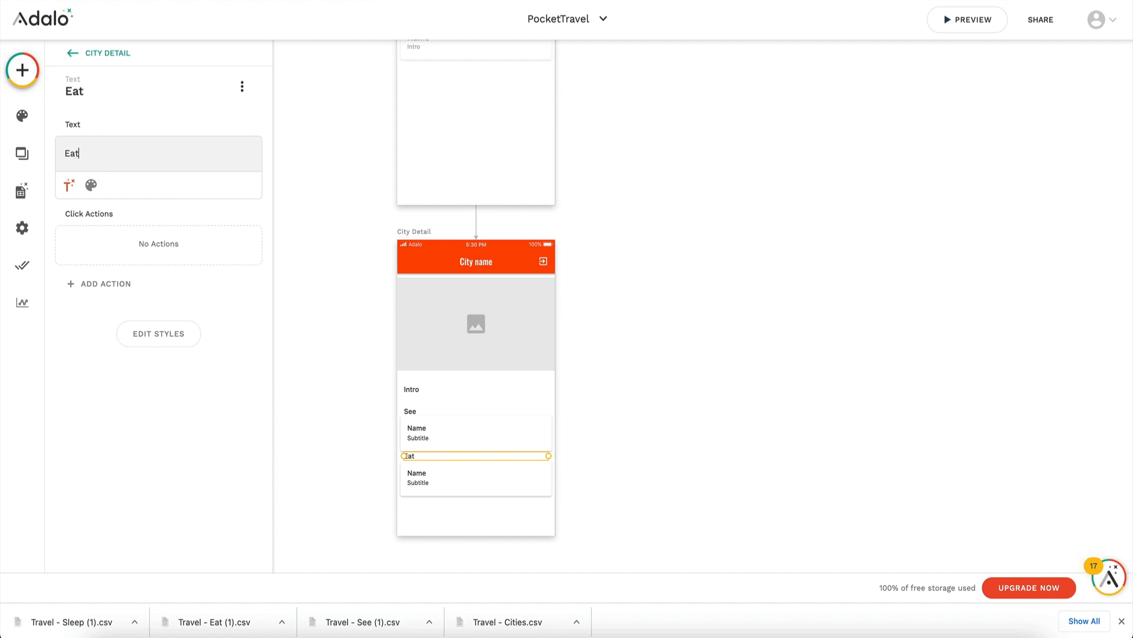
Step: Duplicate the list and the Eat label to form a third section at the bottom of the City Detail screen
click(459, 485)
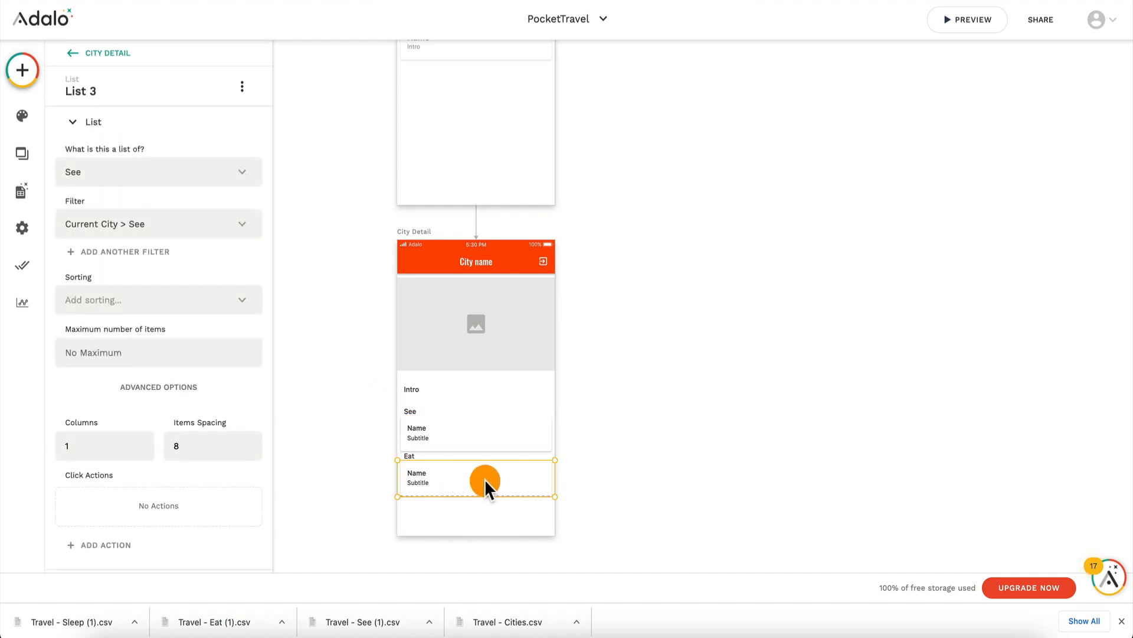
key(super+v)
drag(473, 481, 474, 534)
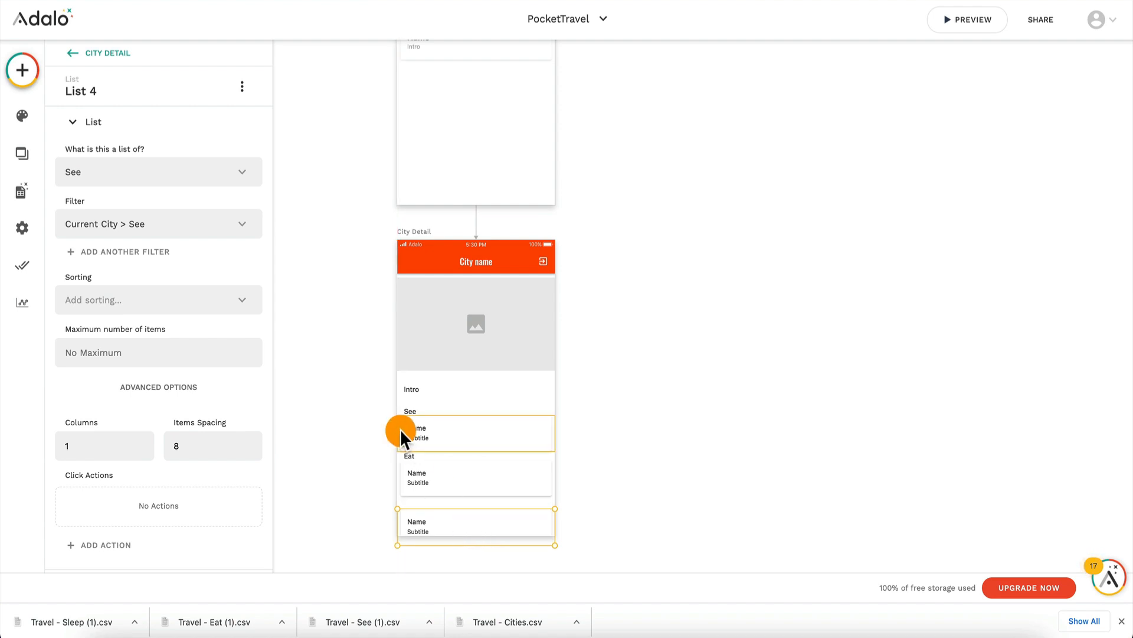
drag(410, 456, 429, 504)
click(427, 524)
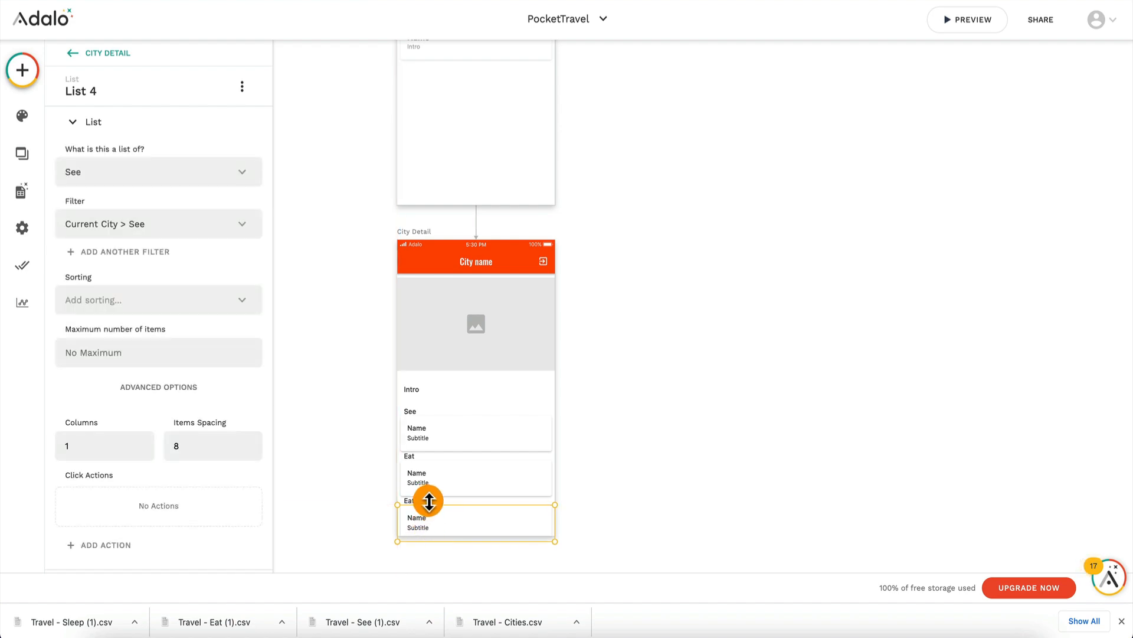
Step: Change the text of the lower Eat label, above the third list, to Sleep
click(433, 496)
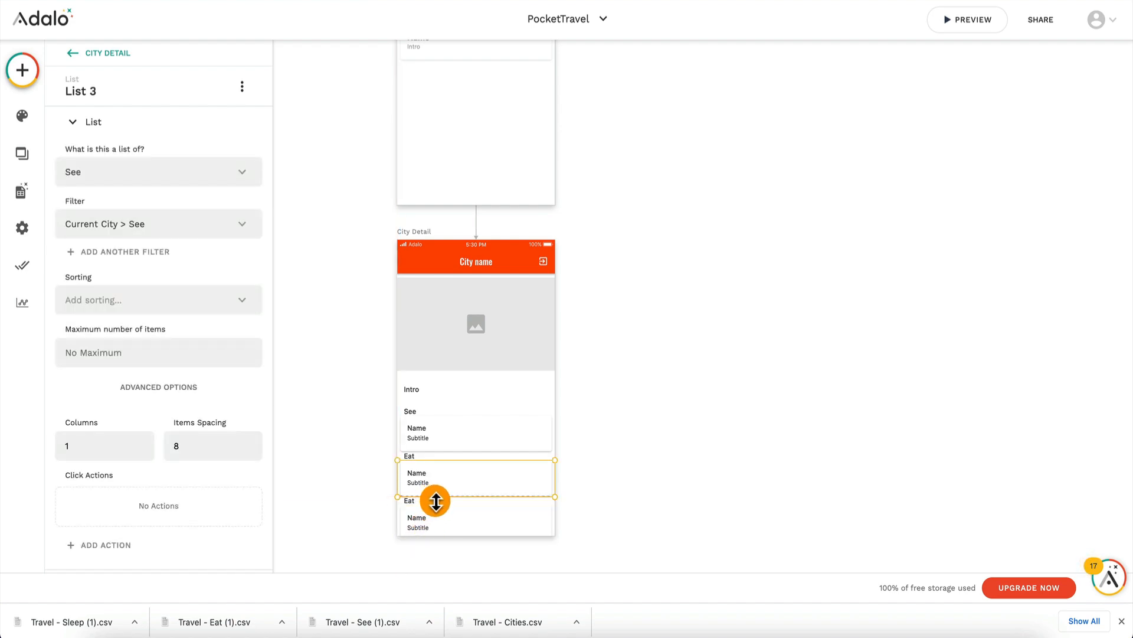
click(415, 501)
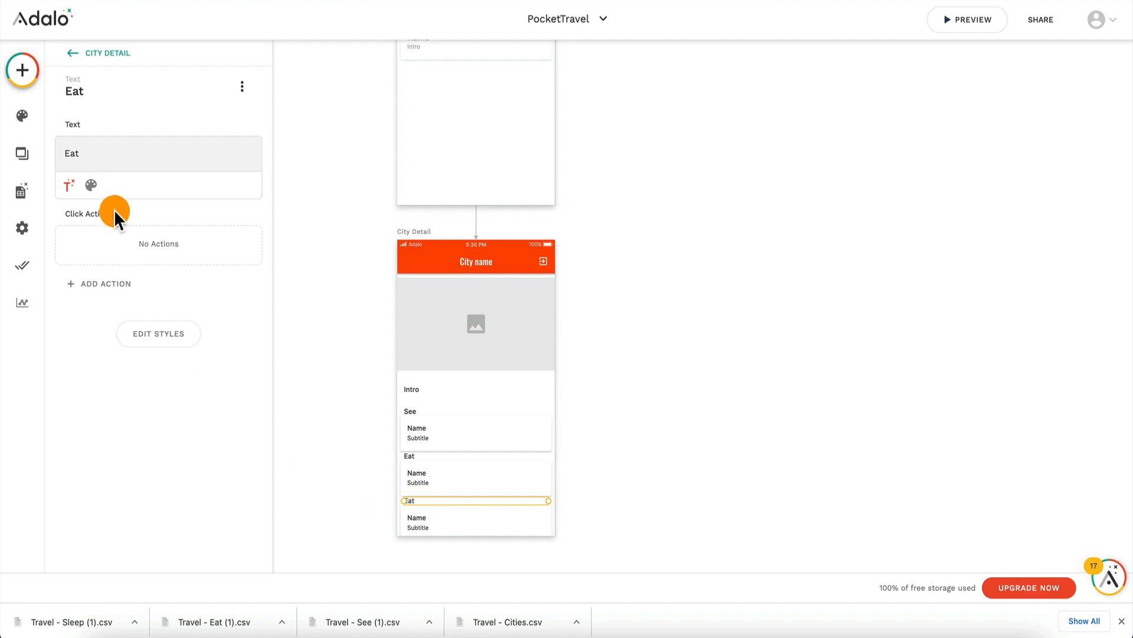
text(Sleep)
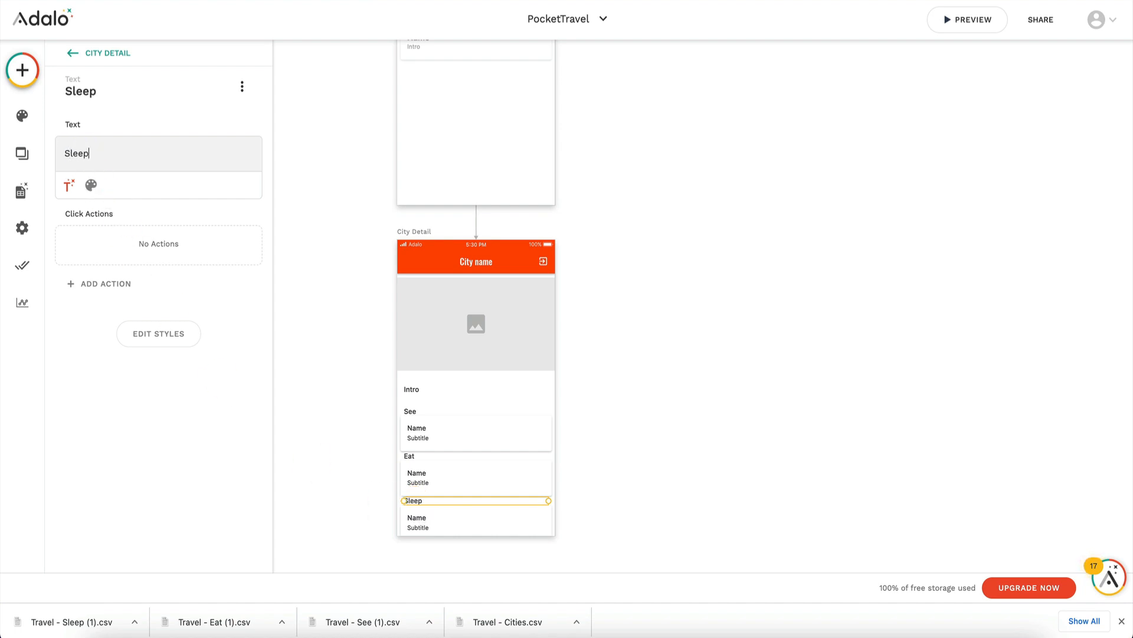
Step: Make the list under the Eat label a list of Eat, filtered to Current City > Eat
click(416, 481)
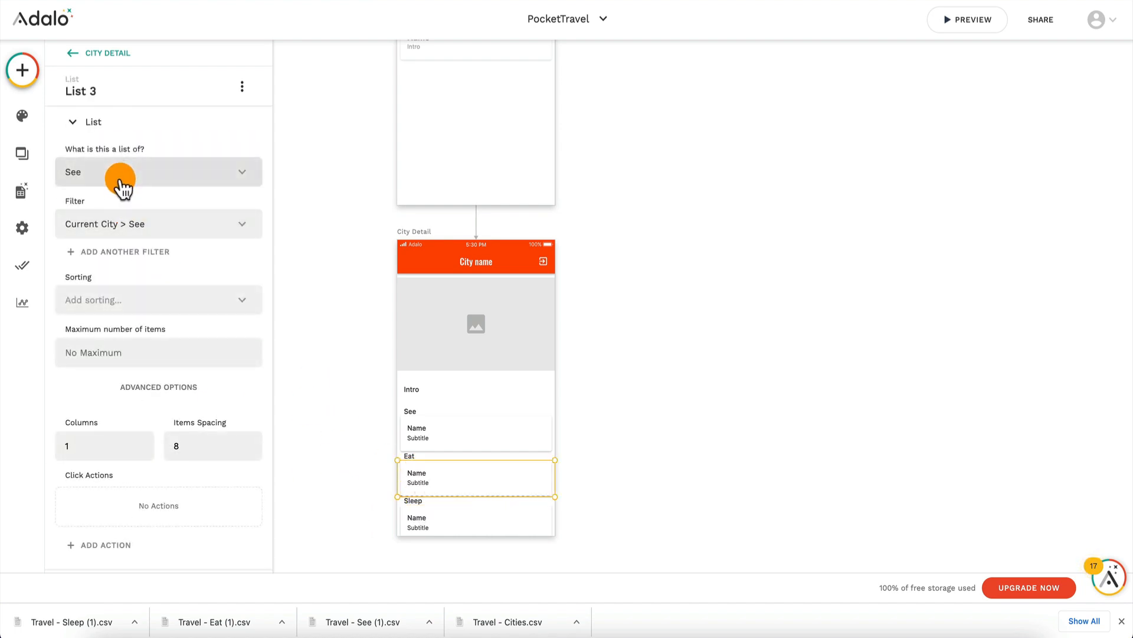
click(156, 173)
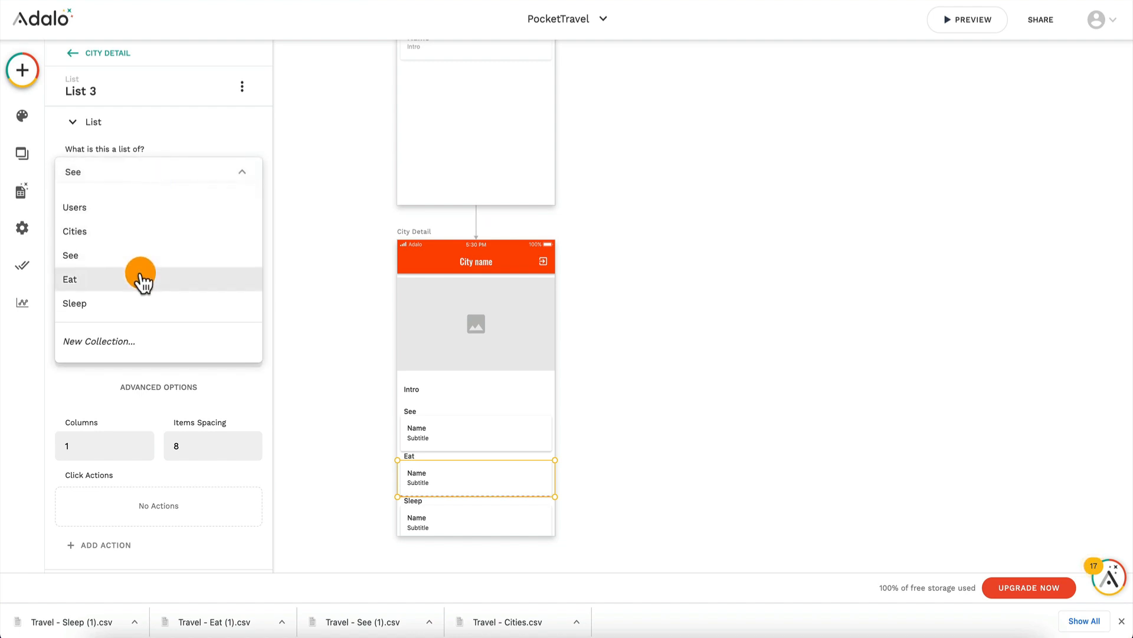
click(143, 279)
click(155, 225)
click(151, 286)
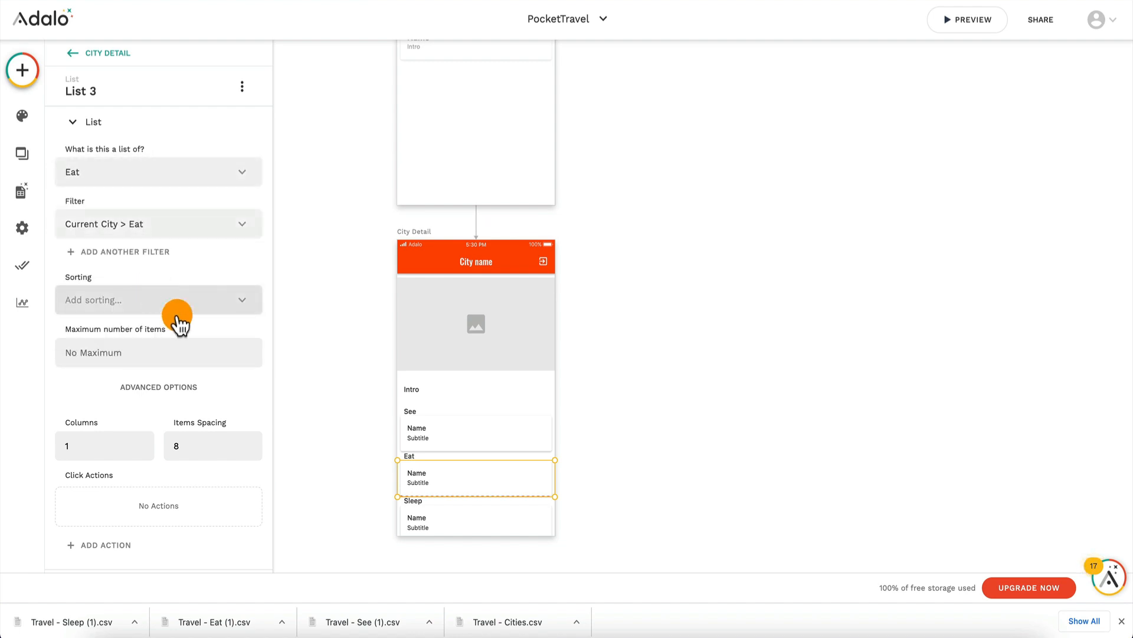
Step: Make the list under the Sleep label a list of Sleep, filtered to Current City > Sleep
click(459, 514)
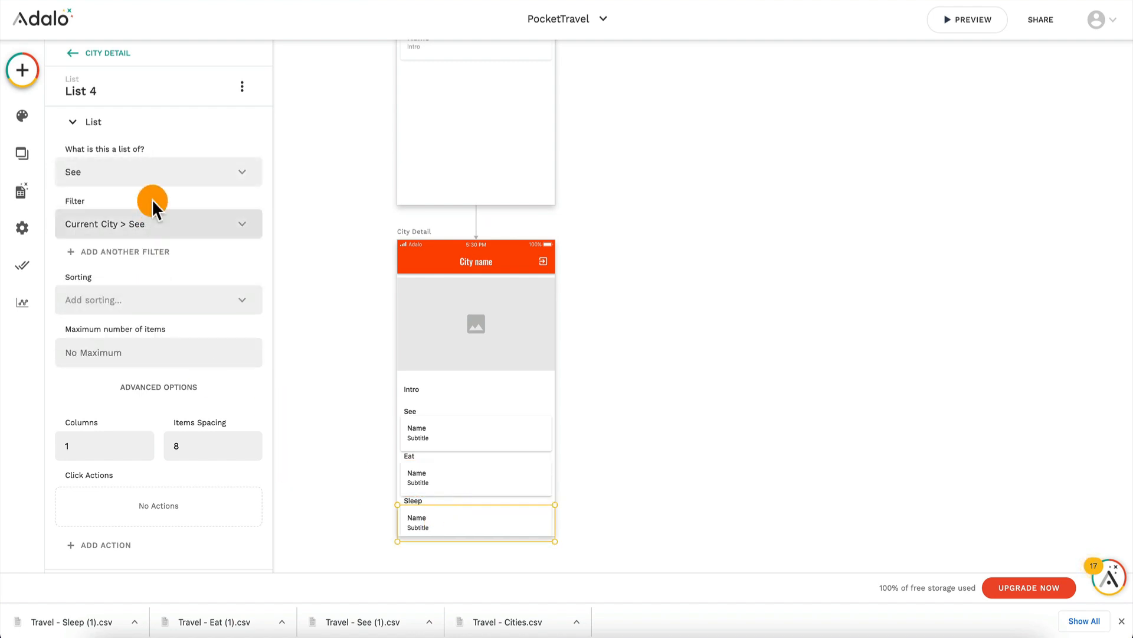
click(169, 172)
click(147, 303)
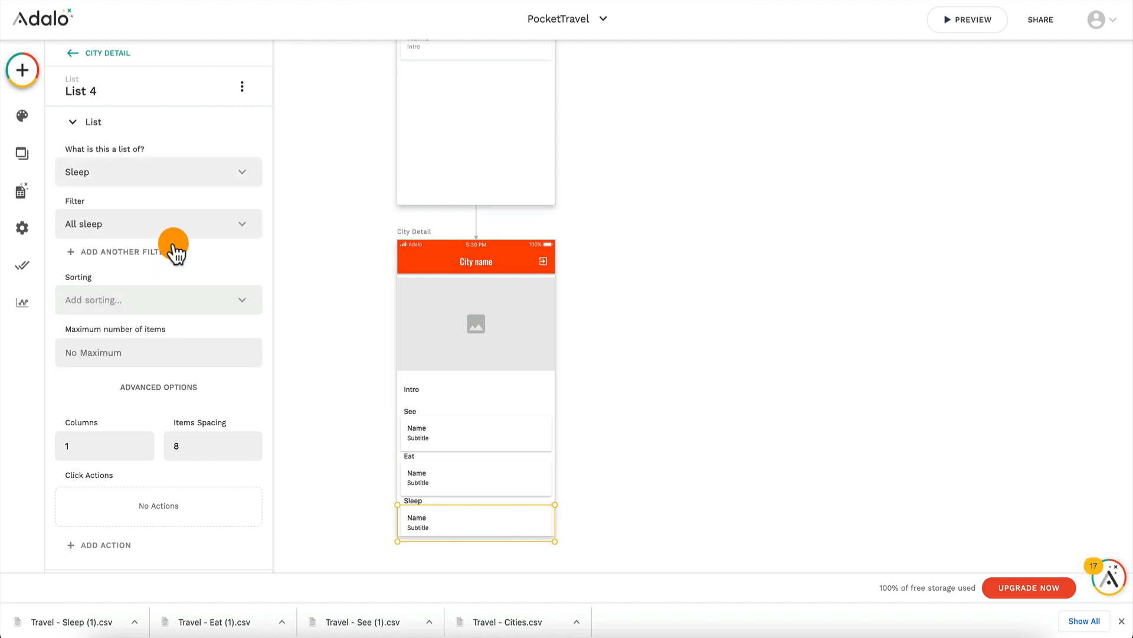
click(183, 224)
click(177, 286)
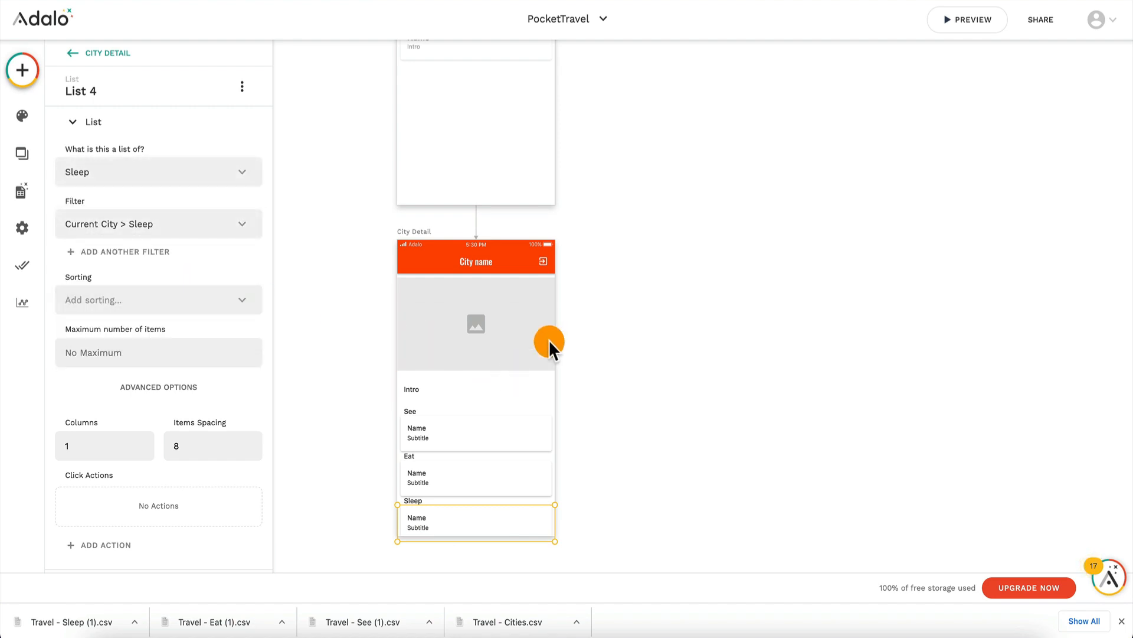
click(648, 311)
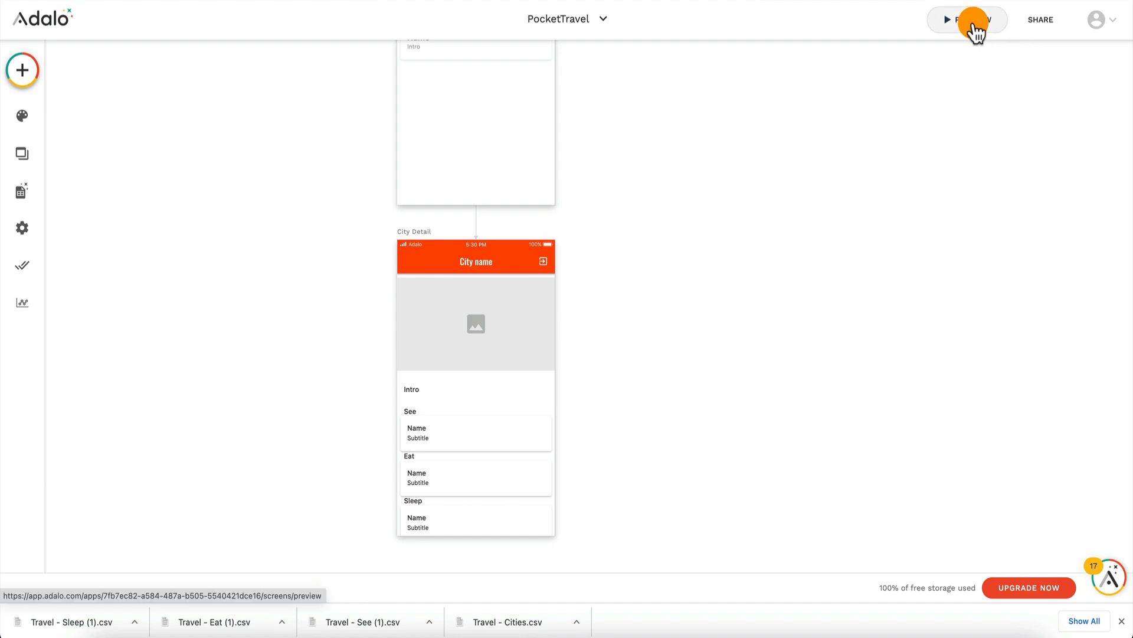
Step: Preview the app, open Tokyo, check its See, Eat and Sleep lists, and return to the editor
click(974, 24)
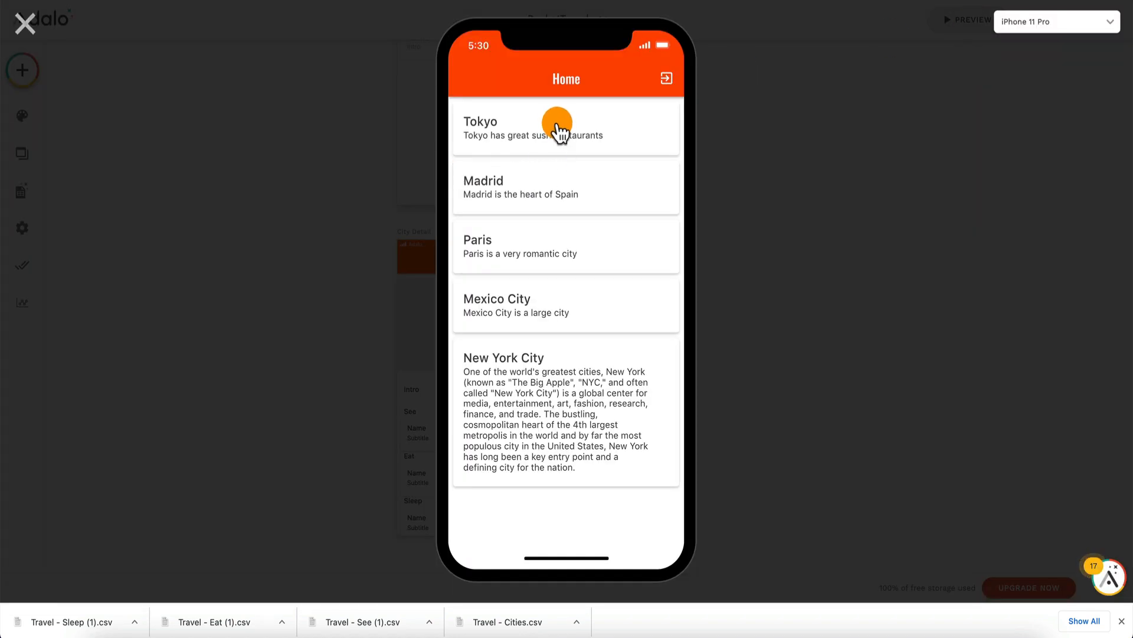
click(557, 125)
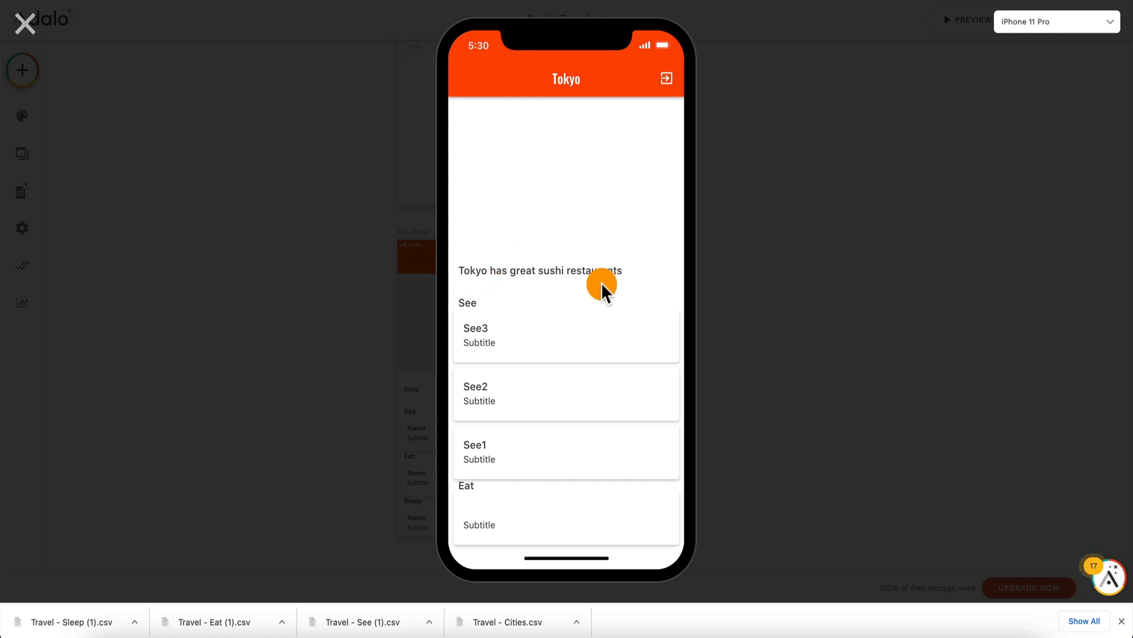
scroll(496, 449, down, 3)
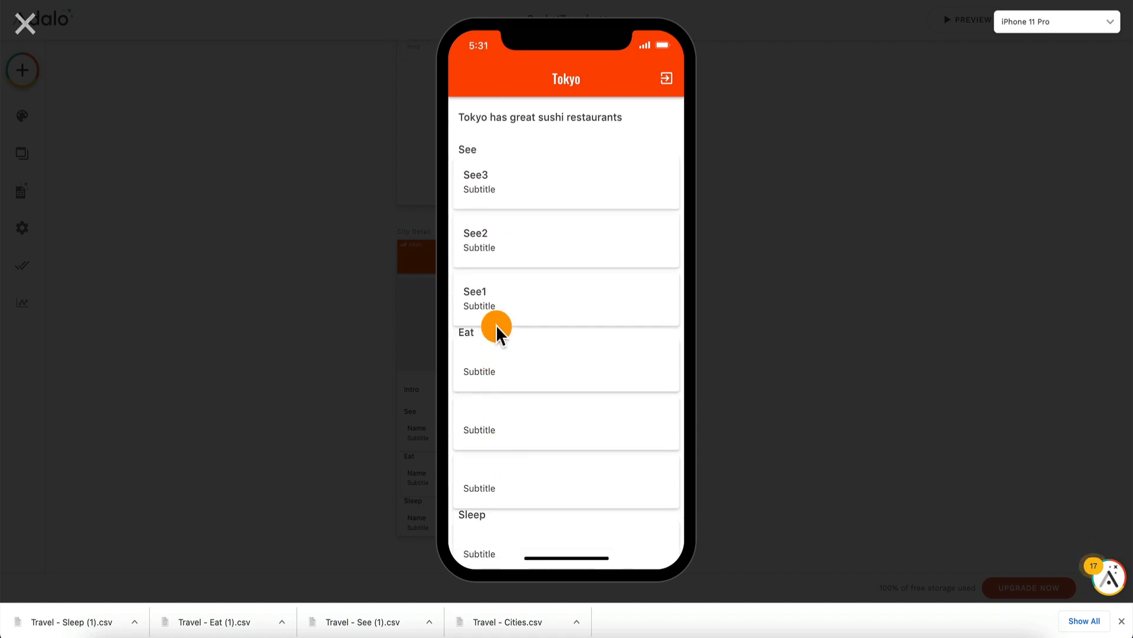
scroll(494, 470, down, 2)
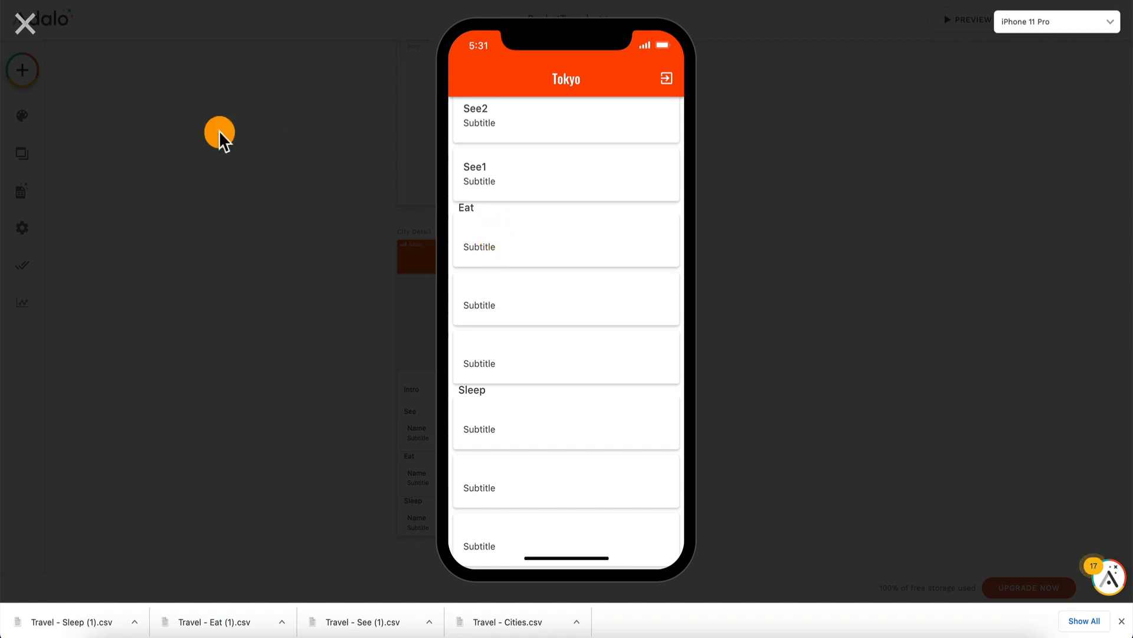
click(24, 24)
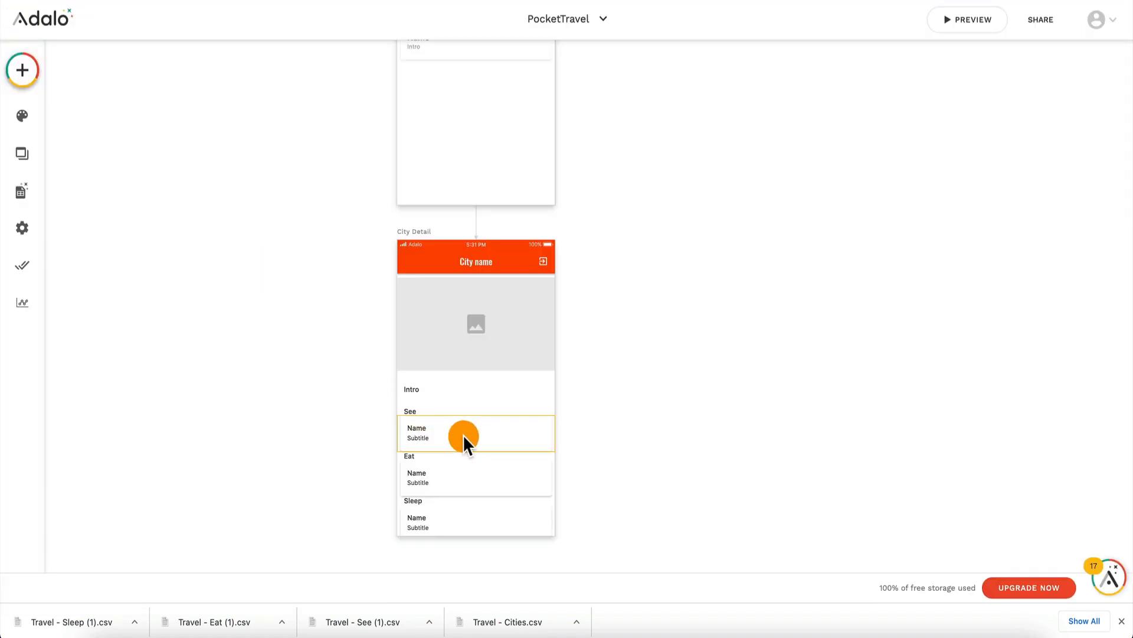
Step: Replace the See name value in the Eat list's item label with Current Eat > Name
click(460, 488)
scroll(166, 413, down, 2)
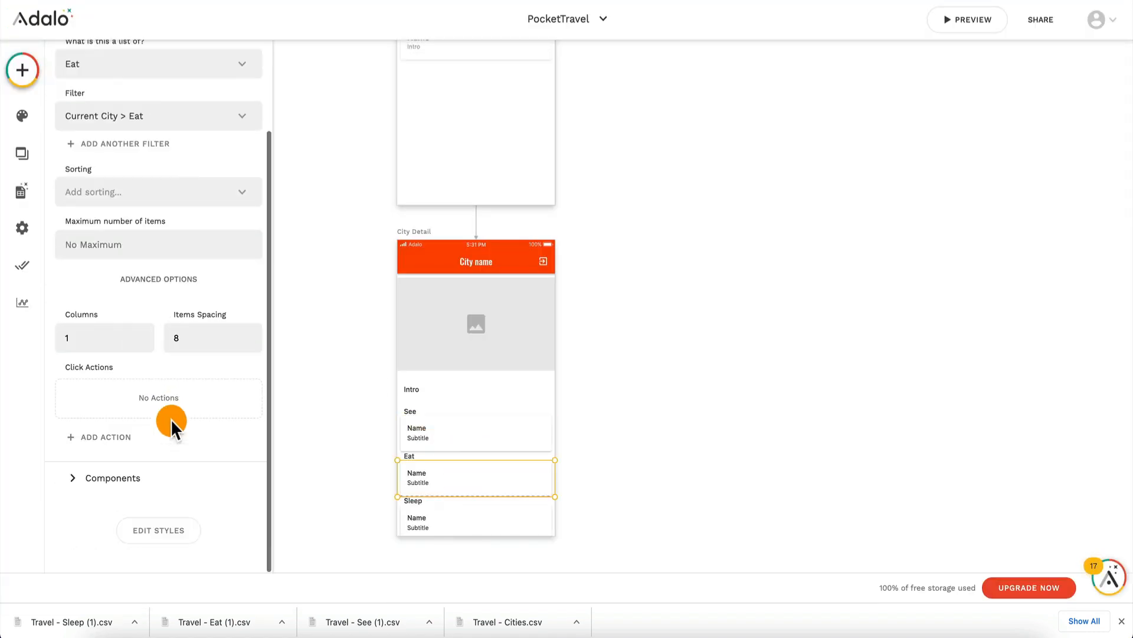
click(125, 480)
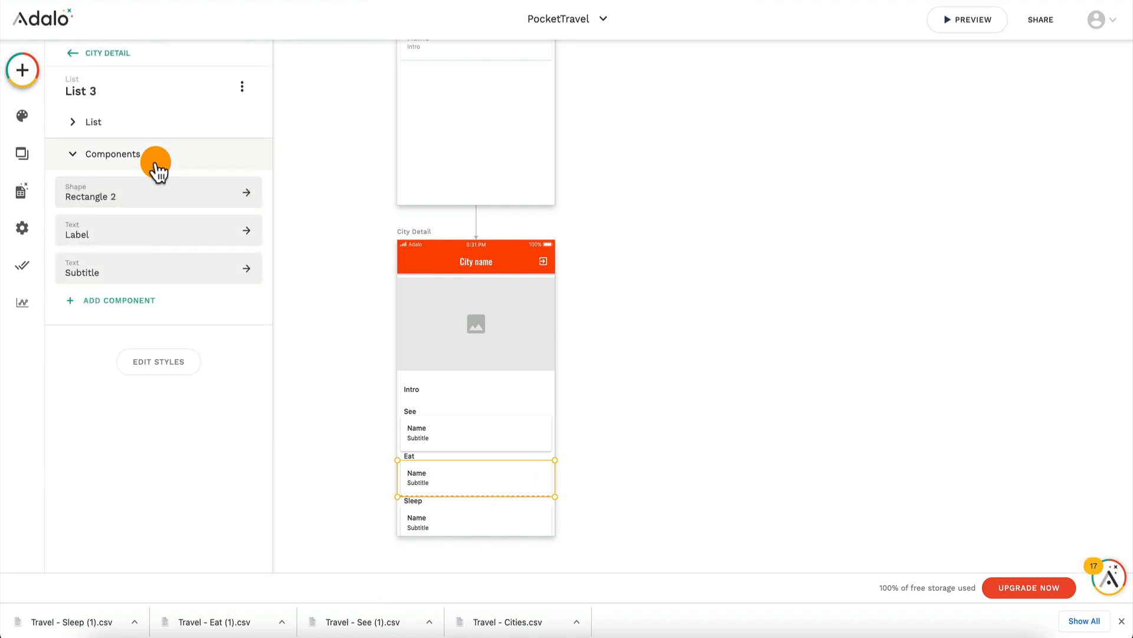
click(124, 235)
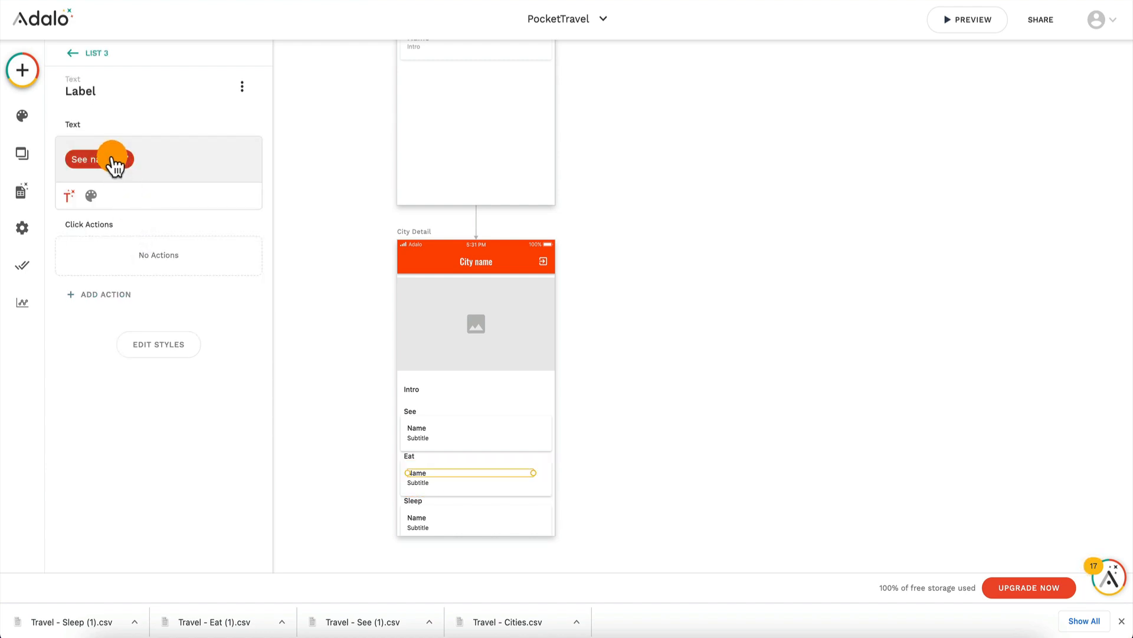
click(127, 168)
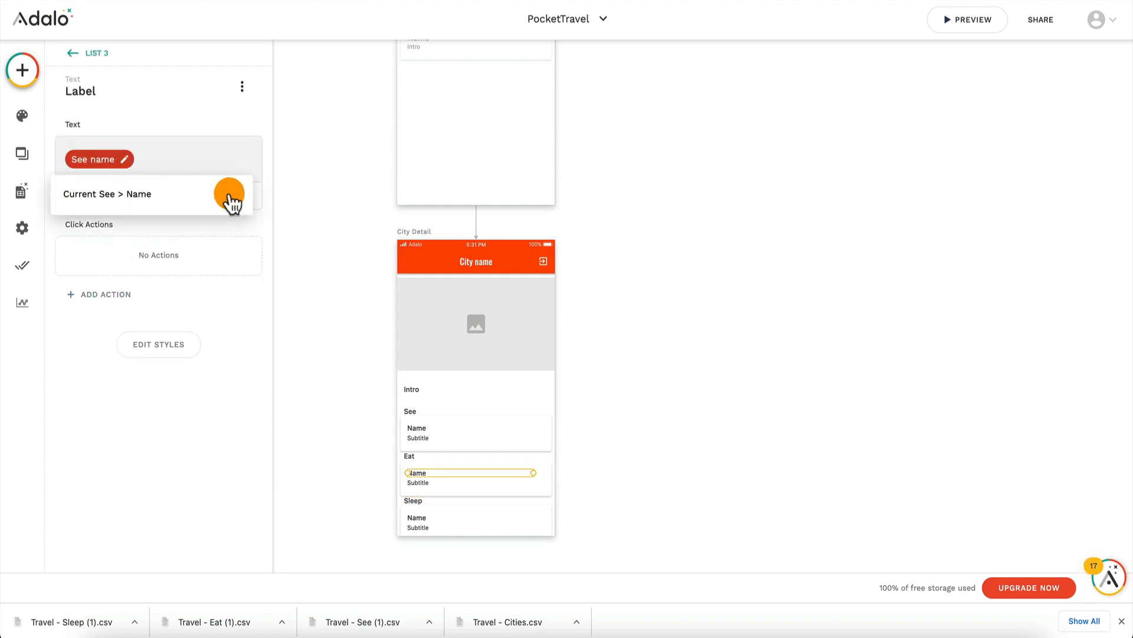
click(230, 194)
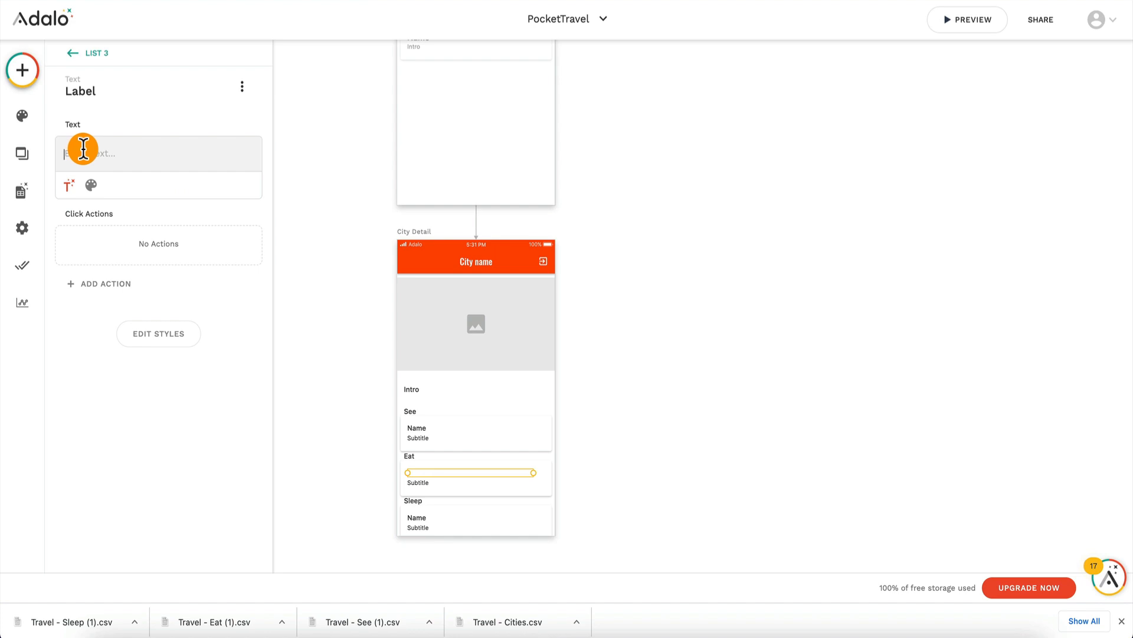
click(68, 184)
mouse_move(107, 223)
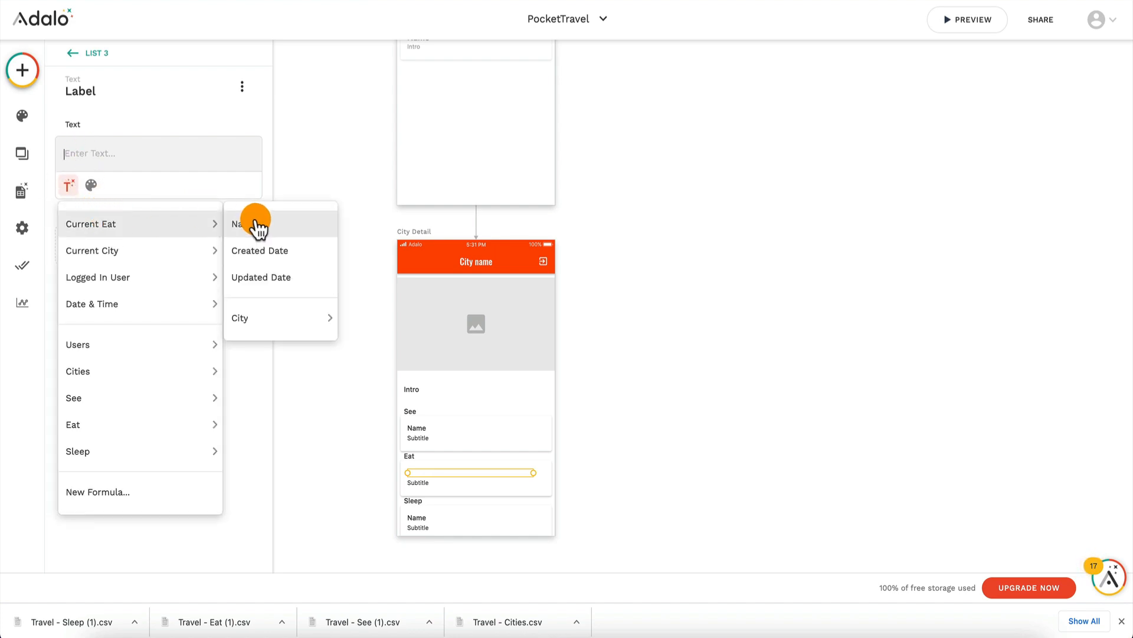
click(273, 233)
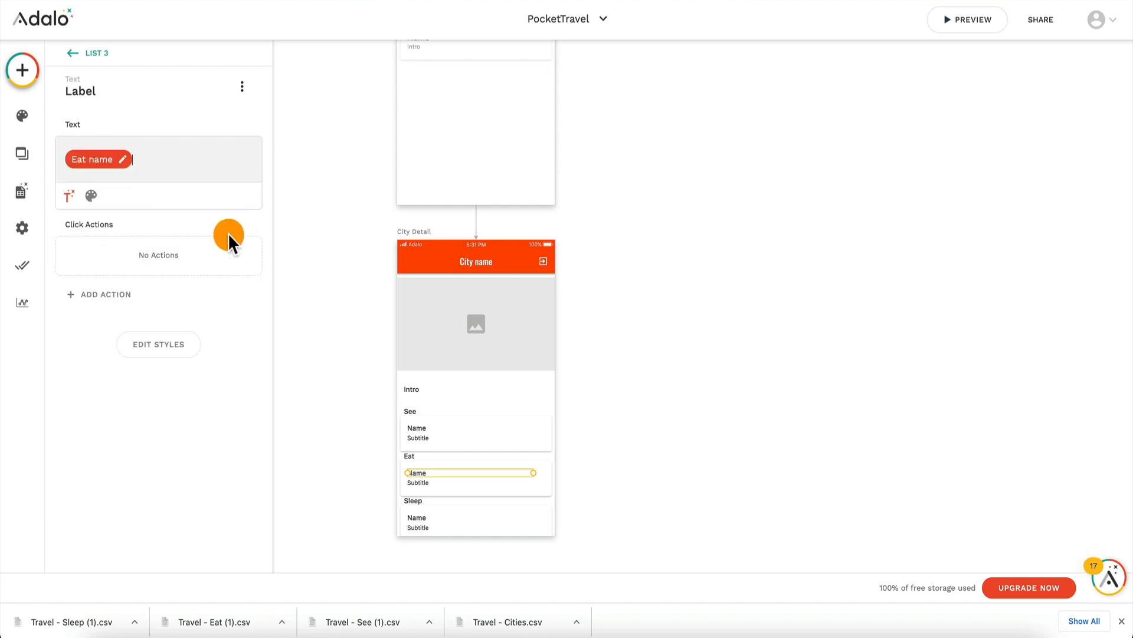
Step: Replace the See name value in the Sleep list's item label with Current Sleep > Name
click(432, 526)
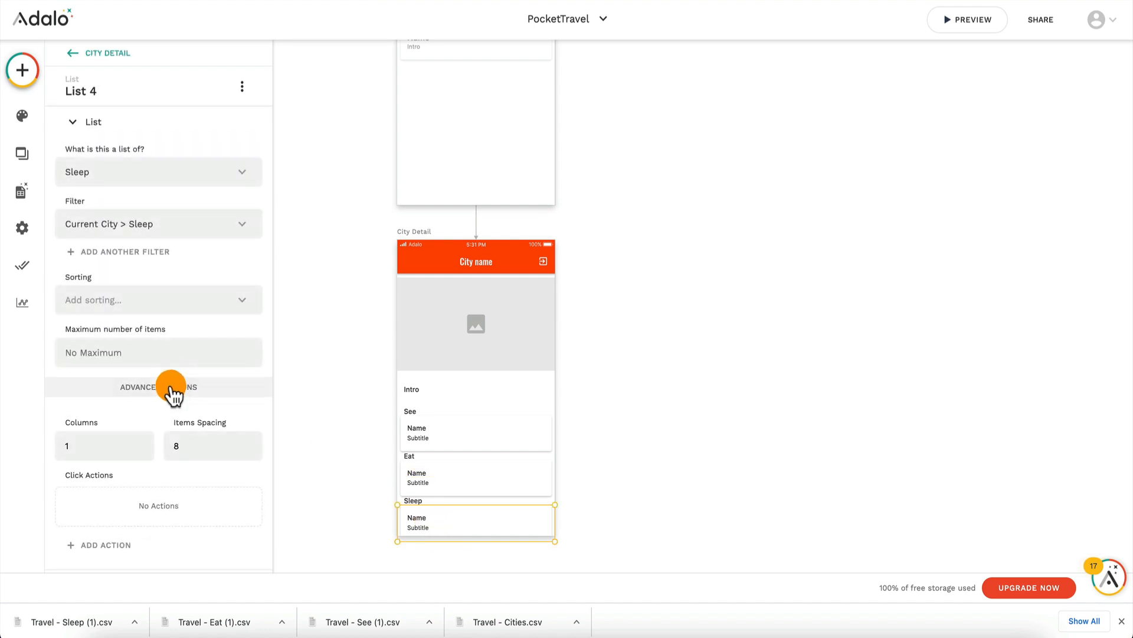
scroll(170, 389, down, 3)
click(137, 479)
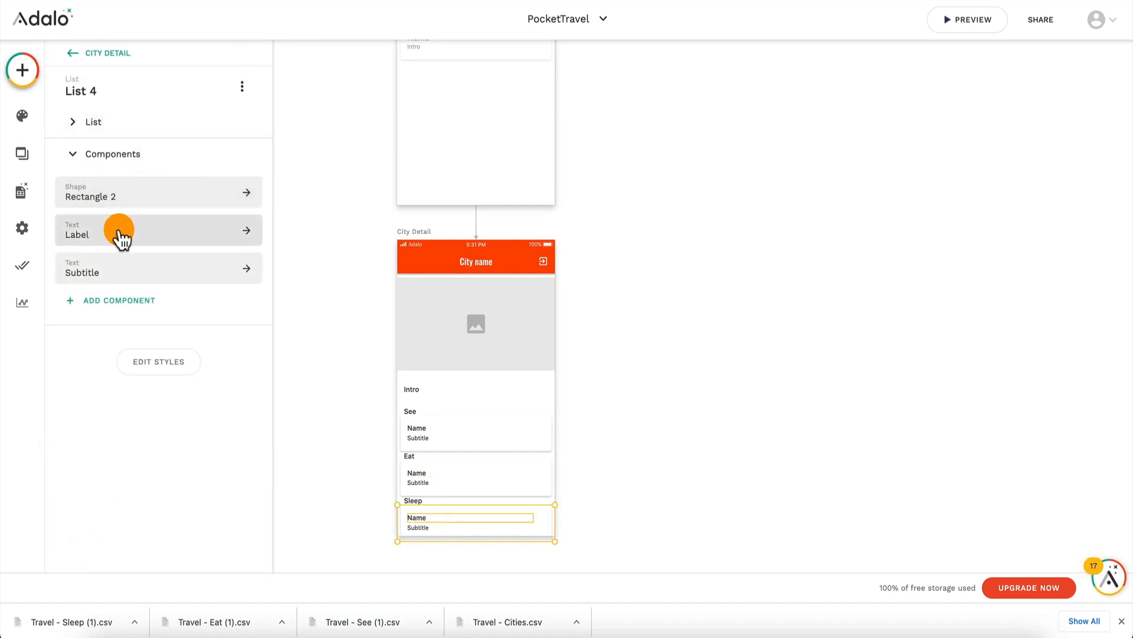
click(117, 235)
click(132, 166)
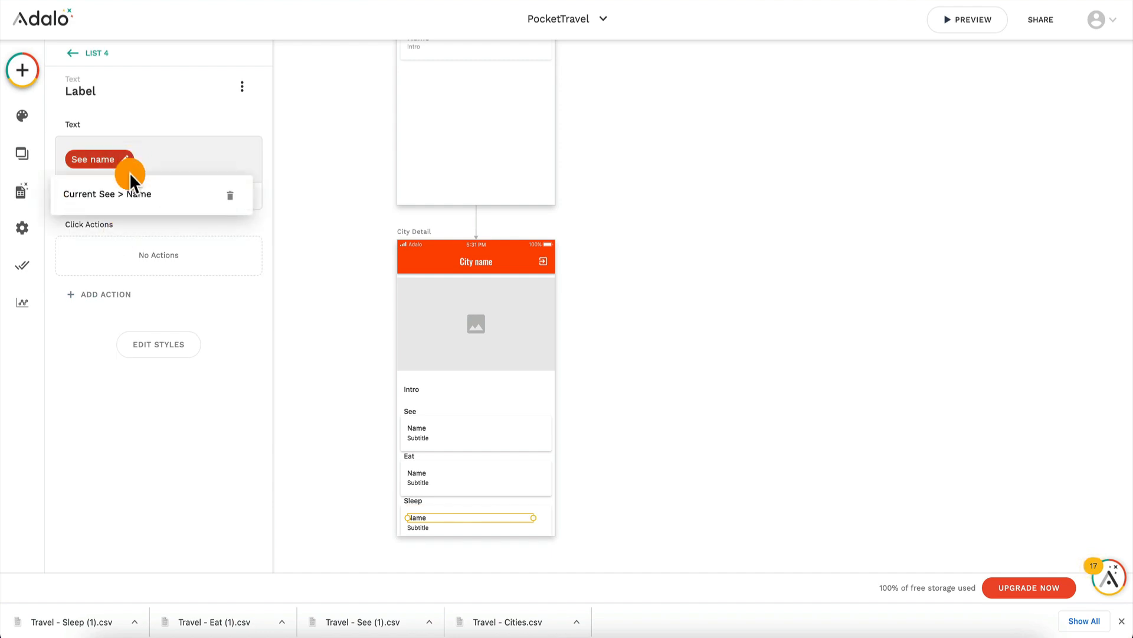
click(229, 200)
click(73, 186)
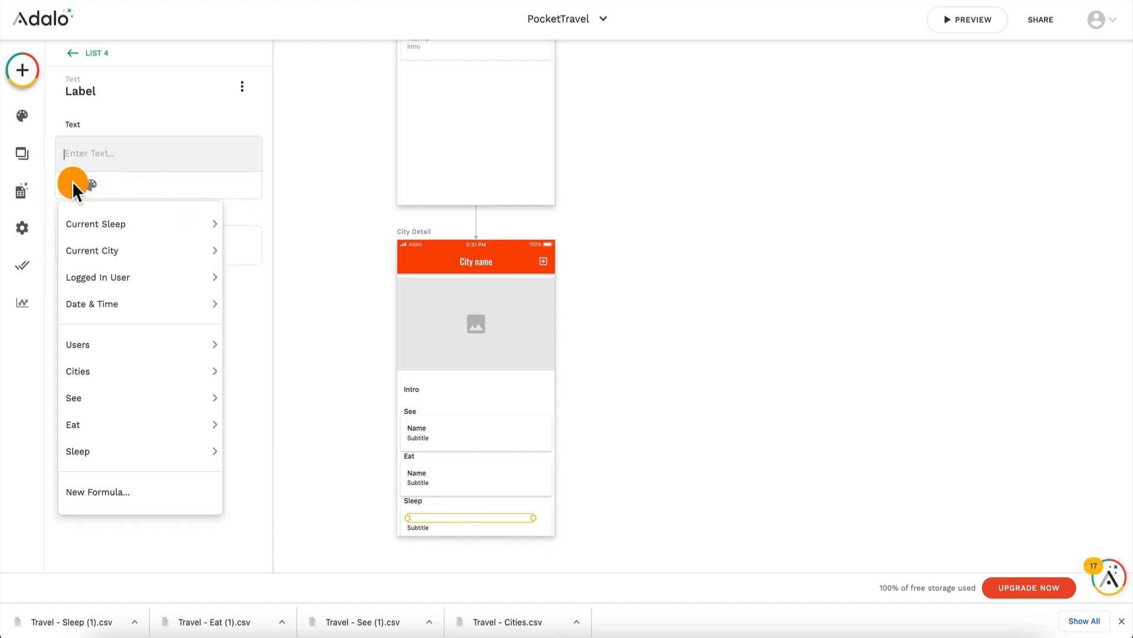
mouse_move(121, 232)
click(278, 235)
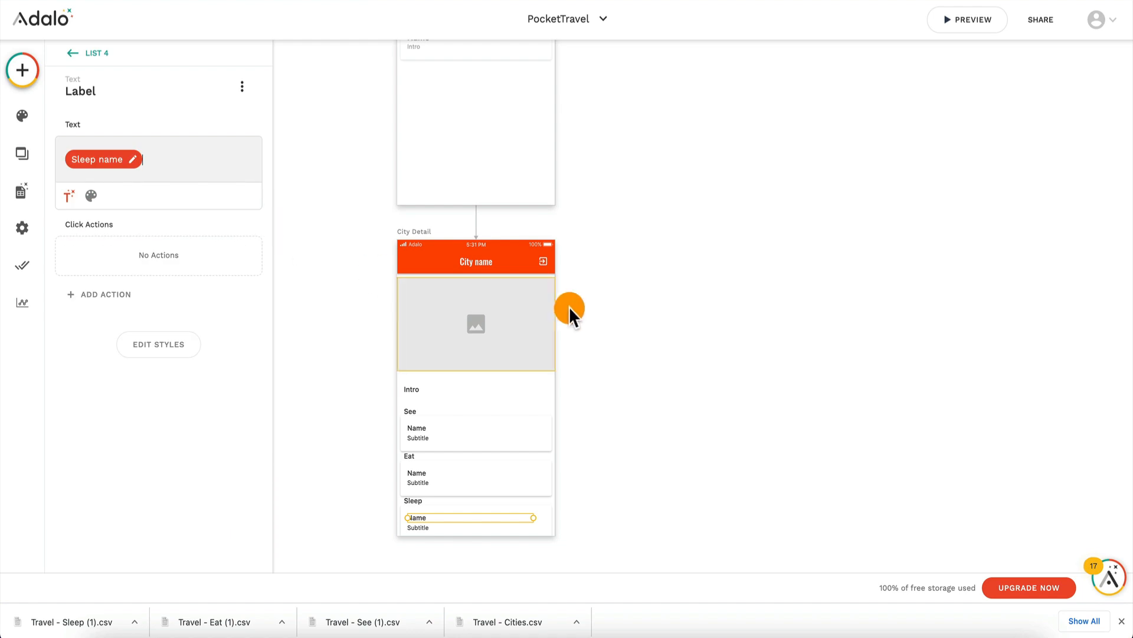
Step: Preview the app again, check the item names in Tokyo's Eat and Sleep lists, and close the preview
click(981, 21)
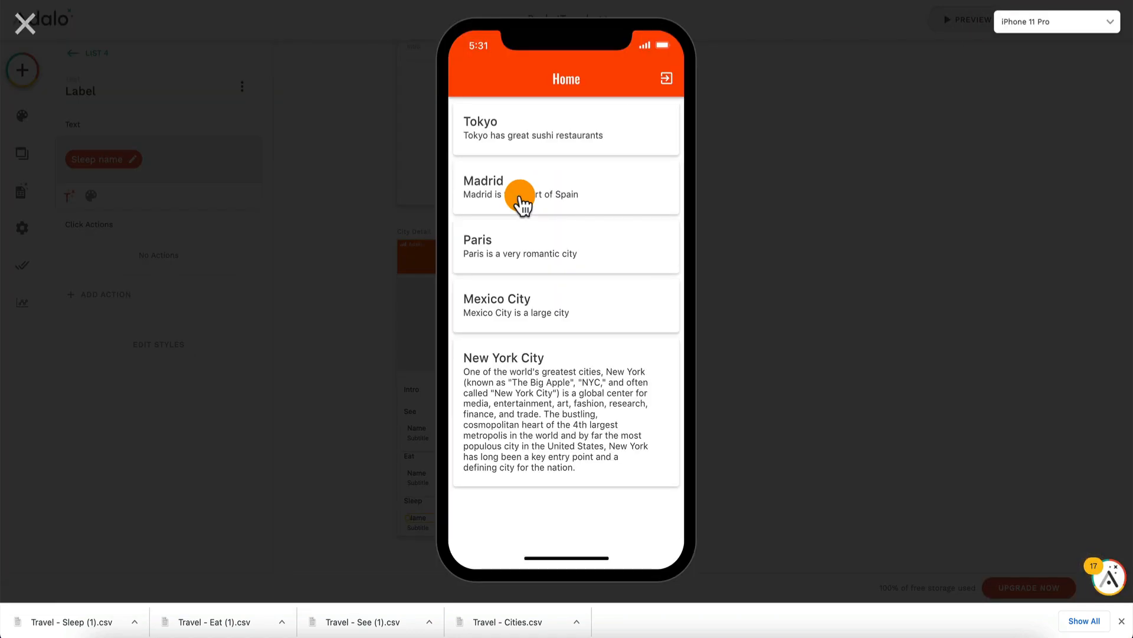
click(522, 141)
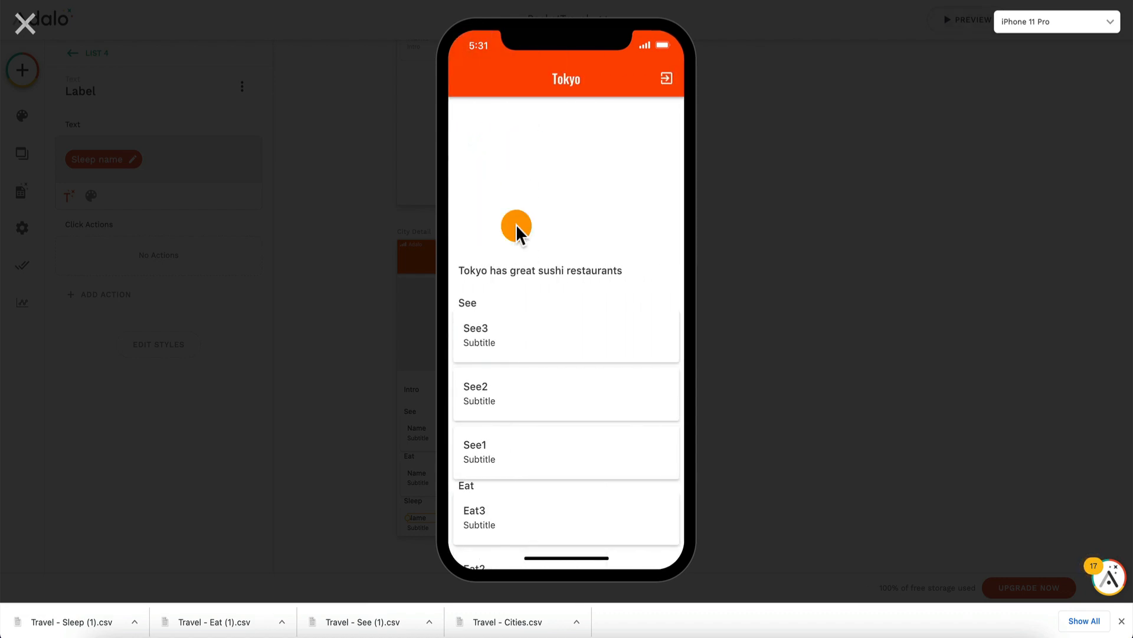
scroll(484, 443, down, 5)
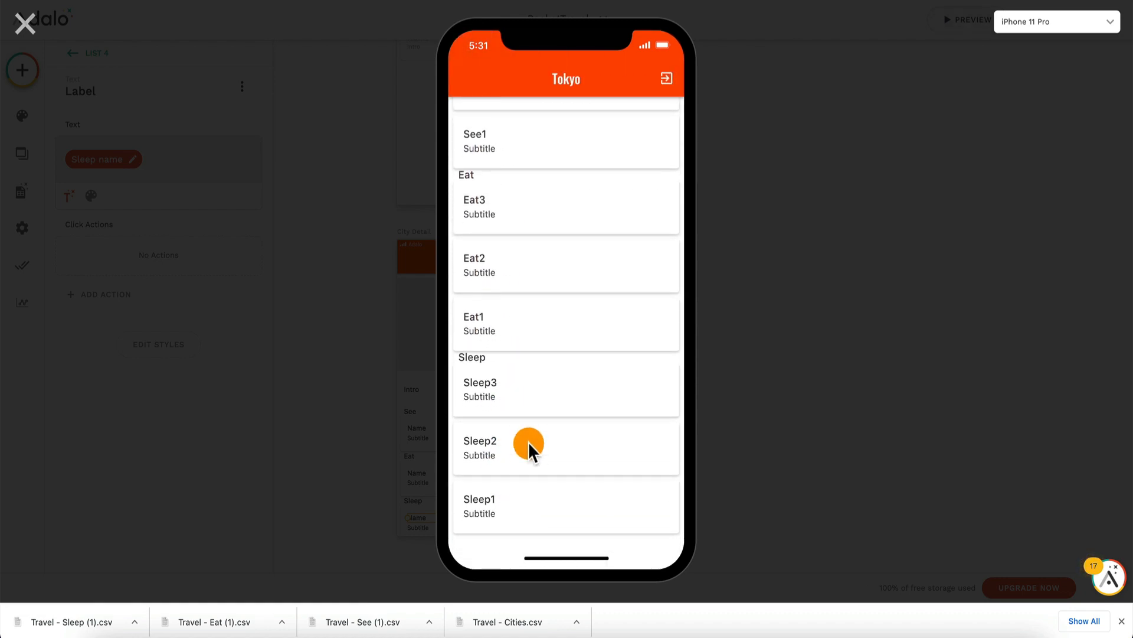
scroll(529, 442, up, 5)
click(16, 23)
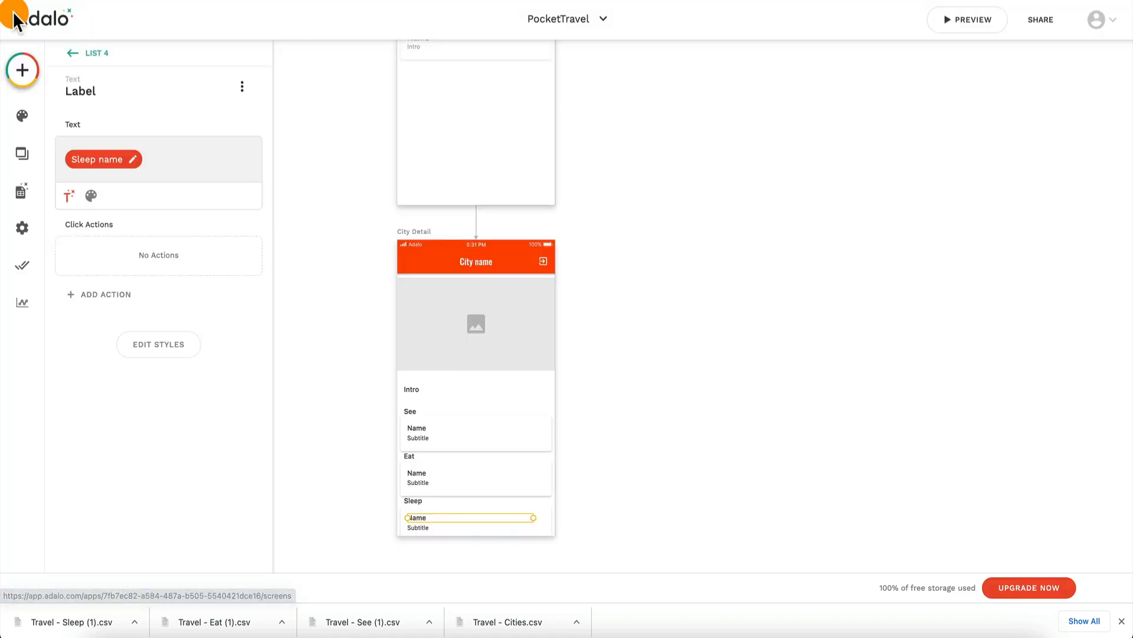
Step: Duplicate the City List screen and place the copy beside the original, to its right on the canvas
scroll(638, 149, up, 3)
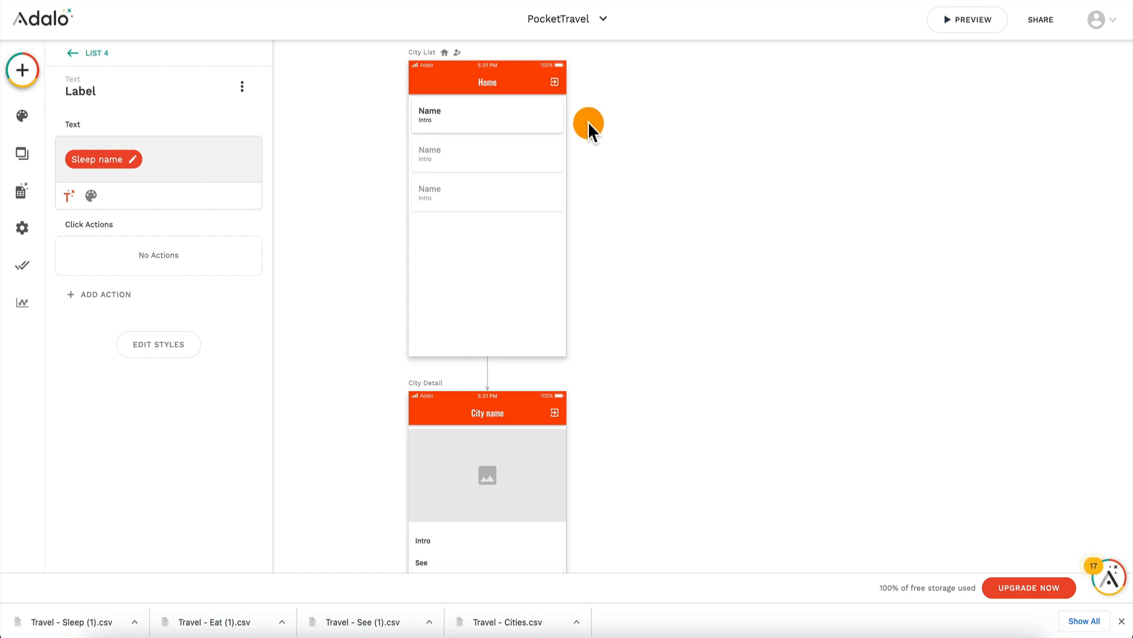
scroll(460, 86, up, 1)
click(439, 101)
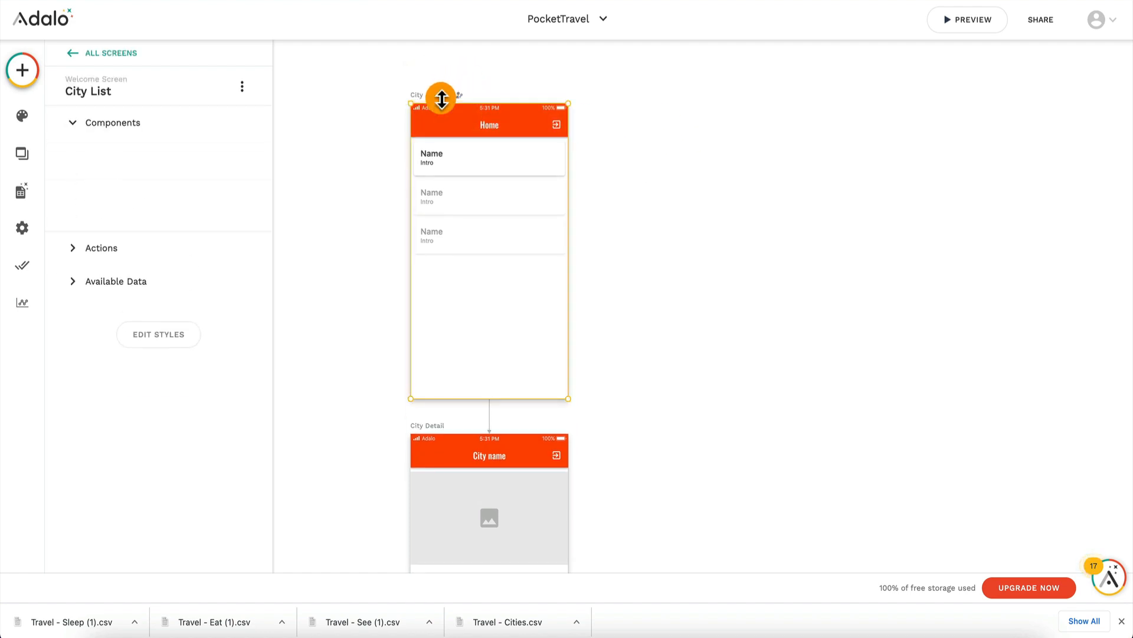
key(ctrl+d)
drag(641, 106, 681, 106)
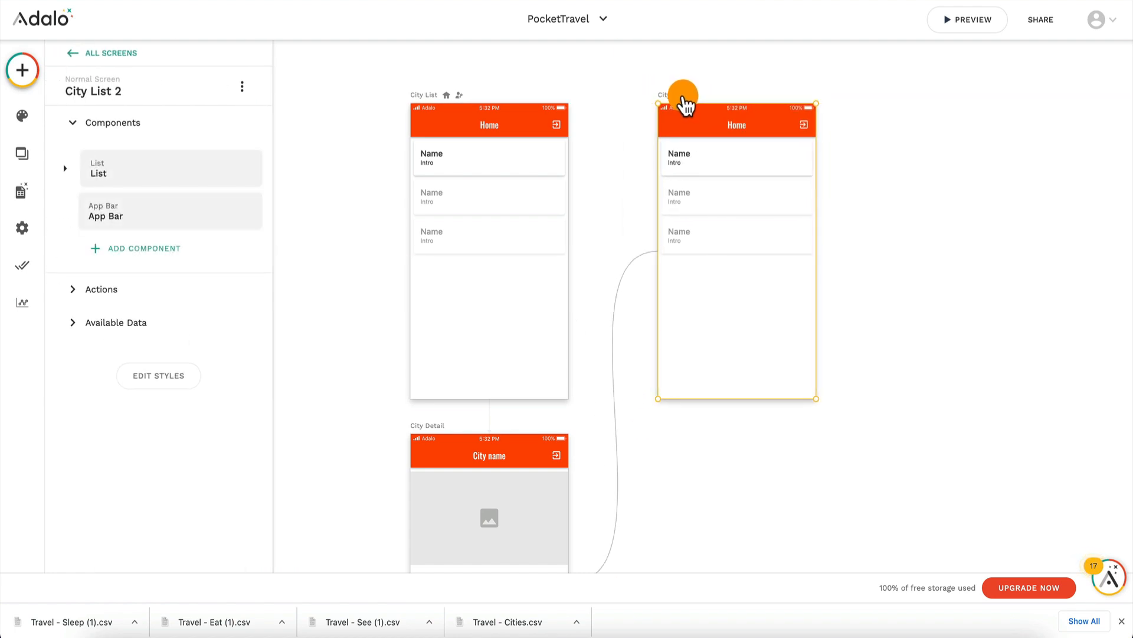
Step: Compare the duplicated City List screen and its app bar with the See, Eat and Sleep lists on City Detail
click(736, 125)
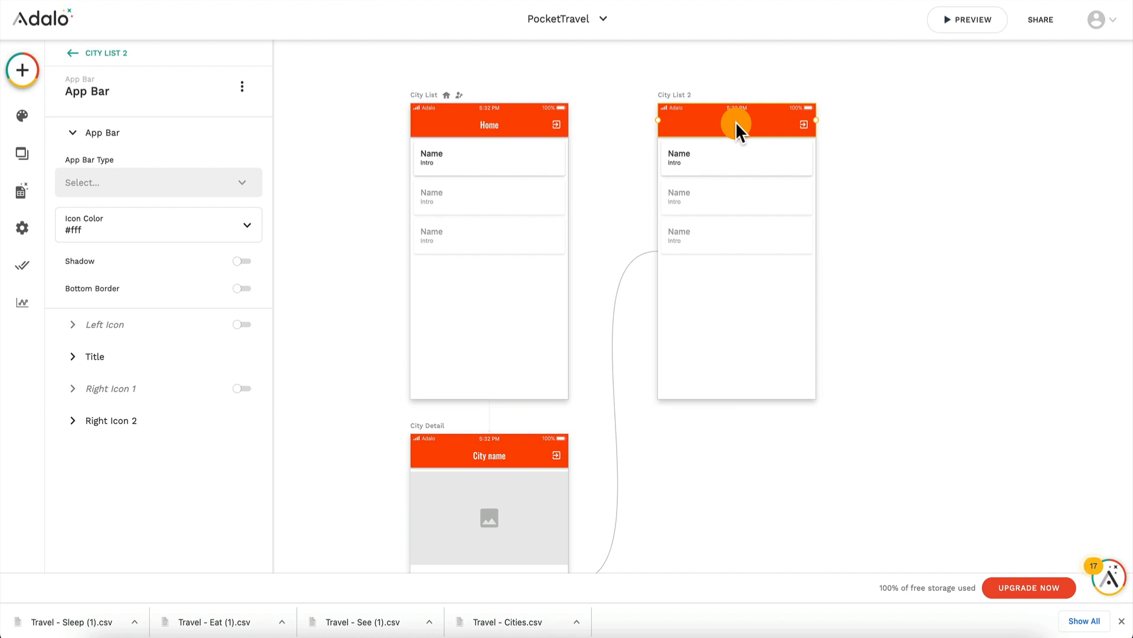
scroll(478, 398, down, 4)
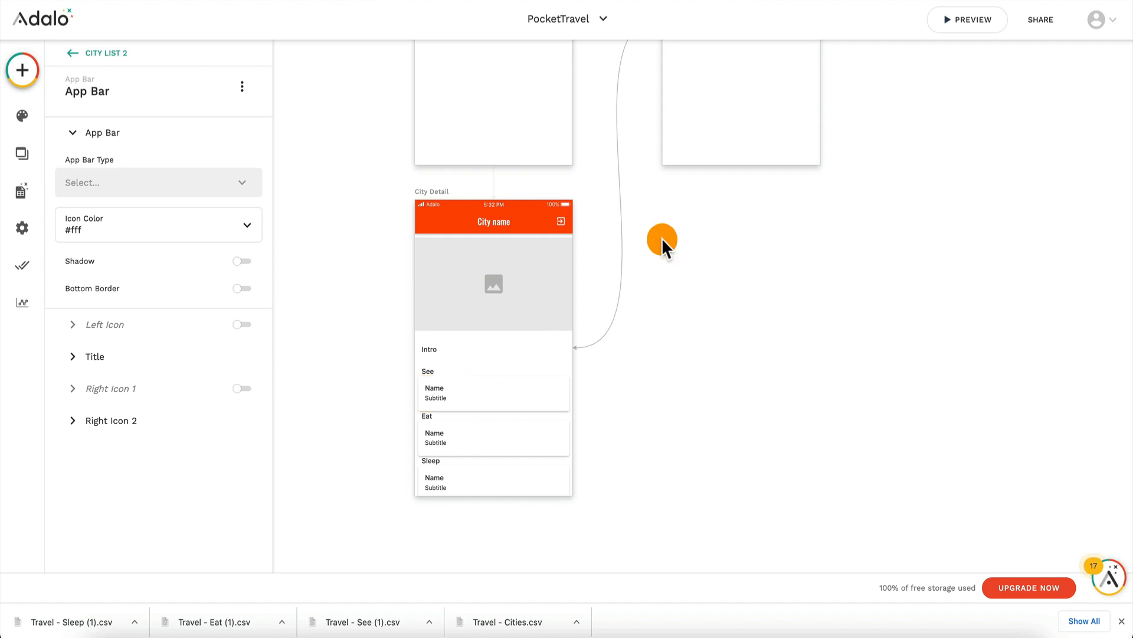
scroll(662, 242, up, 3)
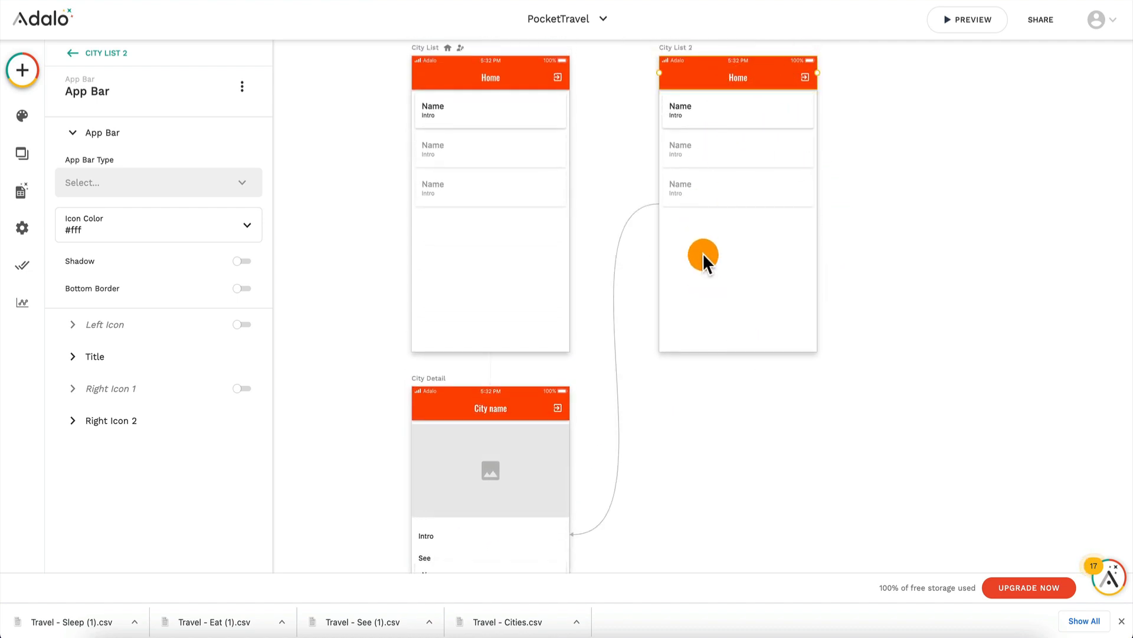
scroll(579, 398, down, 2)
scroll(579, 399, down, 1)
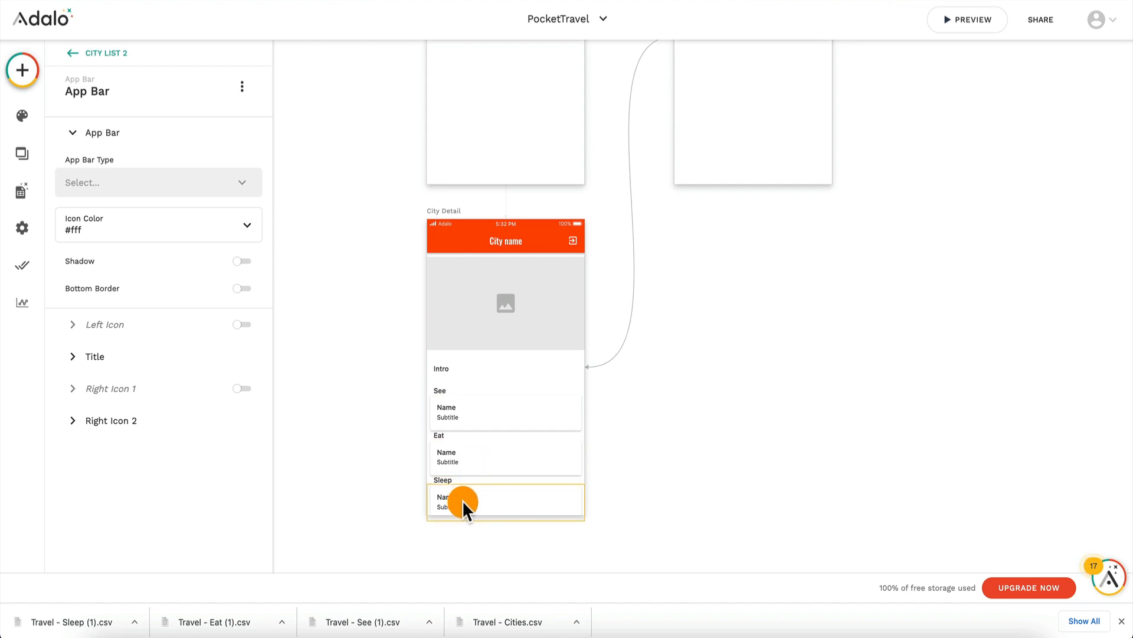
scroll(787, 94, up, 4)
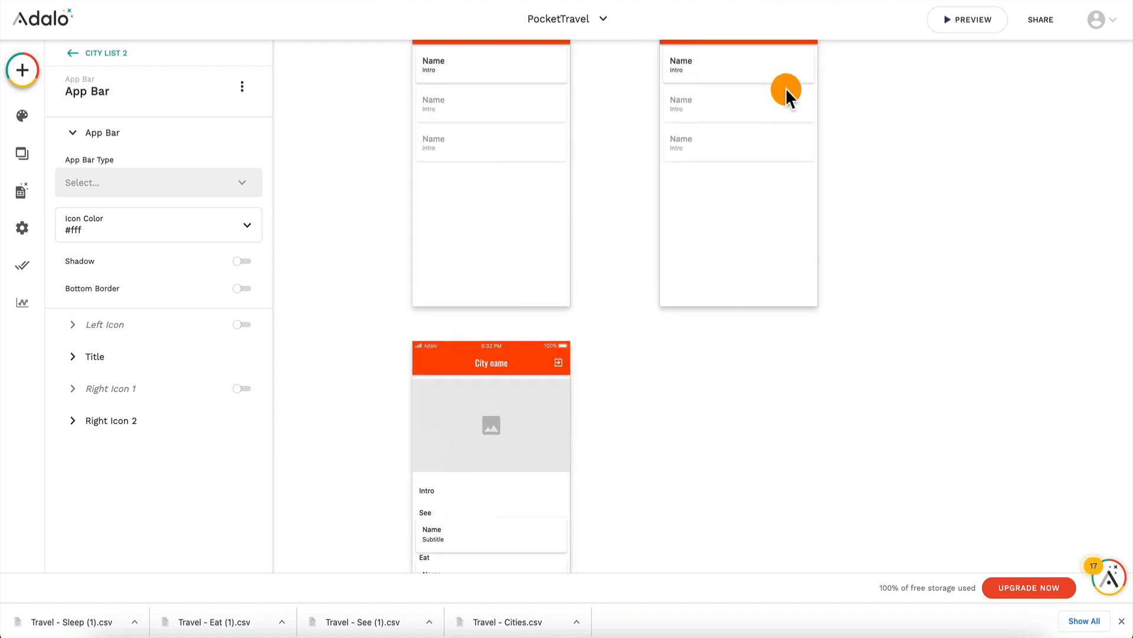
scroll(685, 196, down, 4)
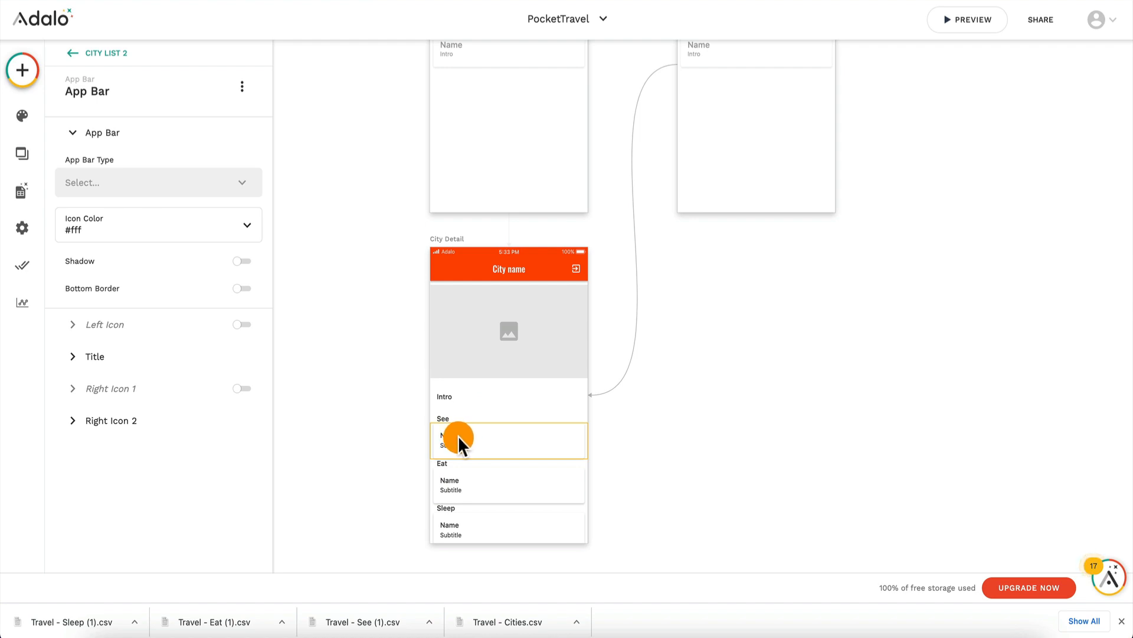
scroll(458, 436, up, 5)
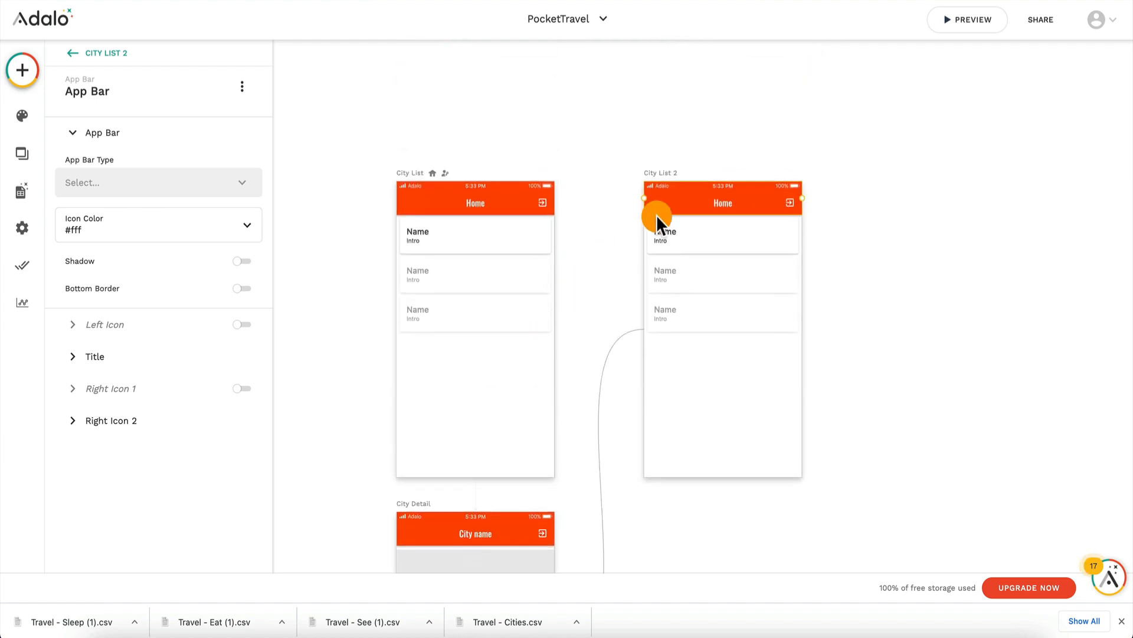
Step: Add two more copies of the City List screen in a row beside the first copy
click(668, 170)
scroll(668, 166, right, 3)
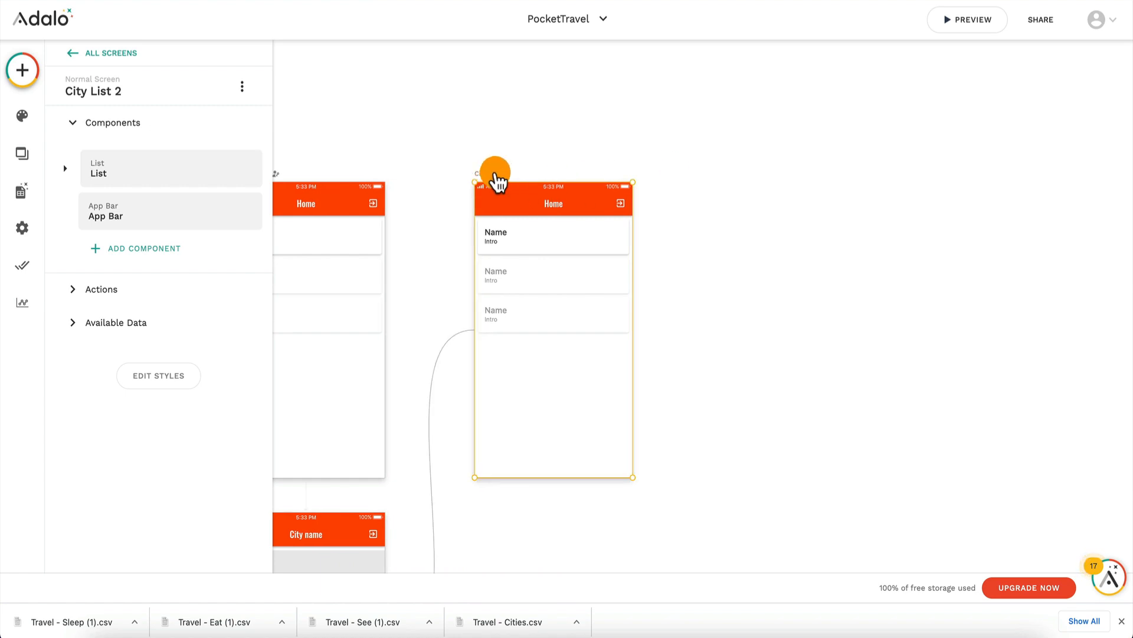
key(super+v)
click(696, 175)
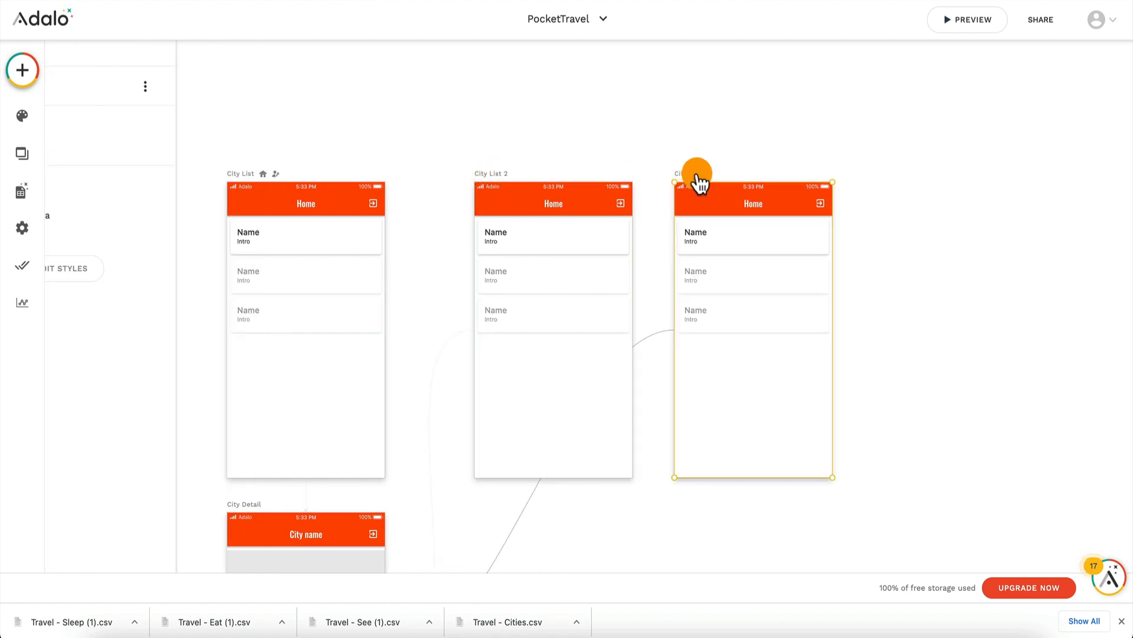
key(super+v)
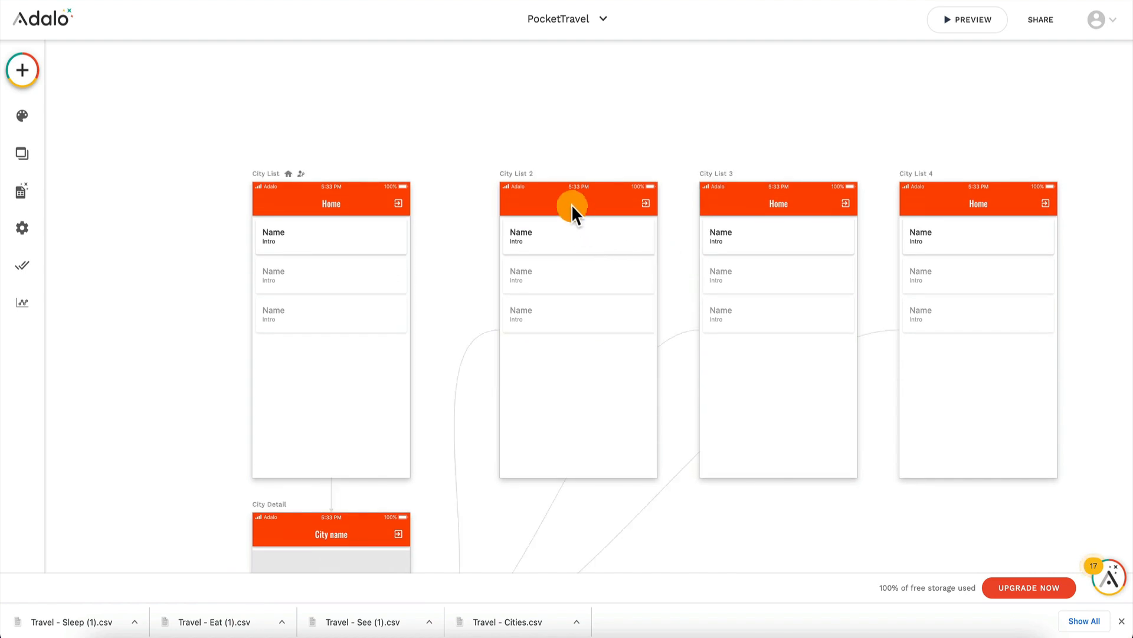
Step: Rename the first copied screen, City List 2, as See
click(524, 175)
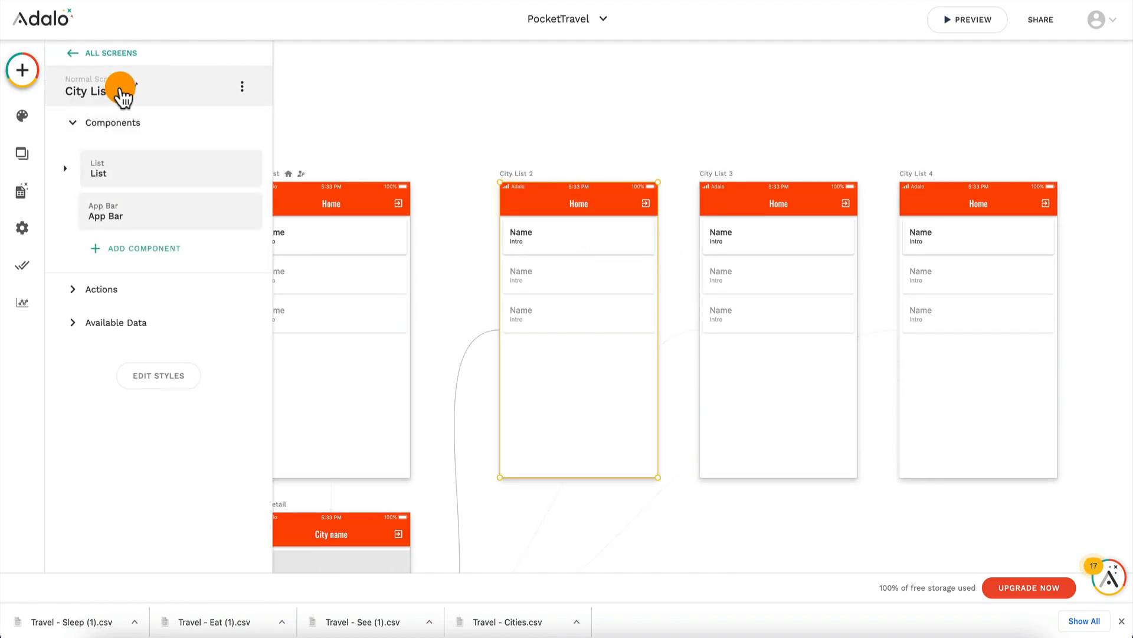
click(121, 92)
triple_click(121, 152)
text(See)
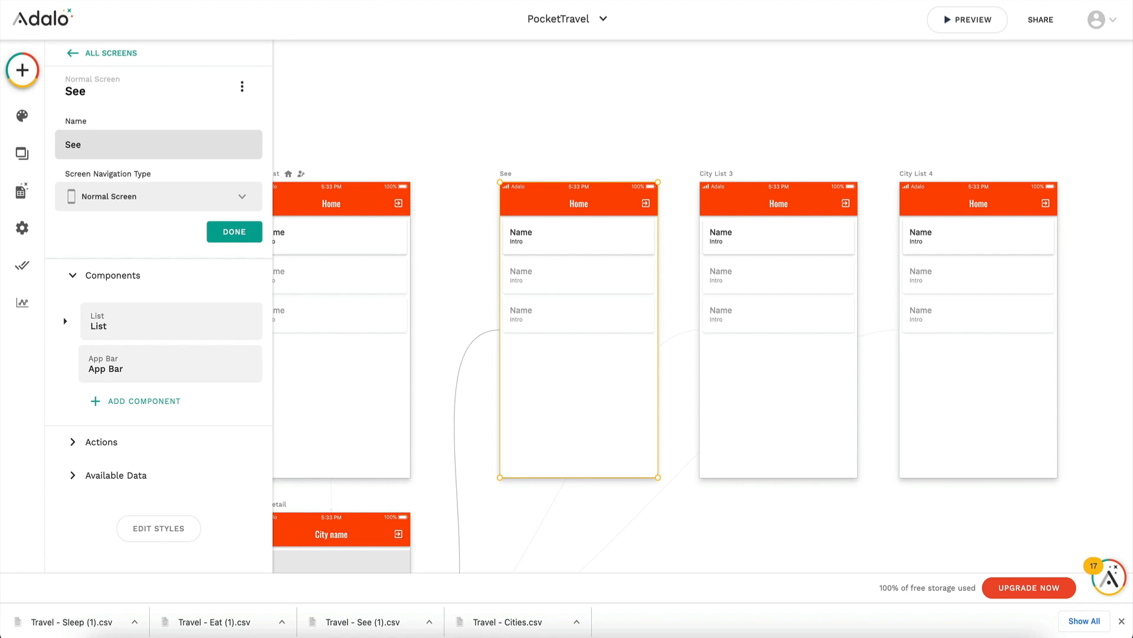
click(493, 167)
Step: Rename the second copied screen, City List 3, as Eat
click(704, 178)
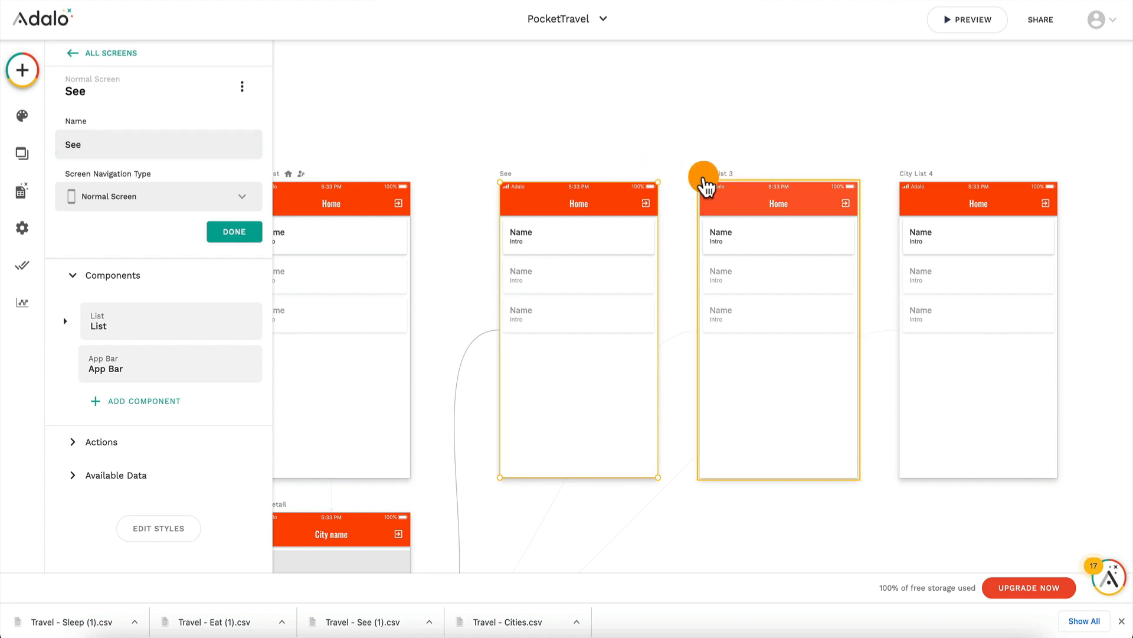
click(712, 188)
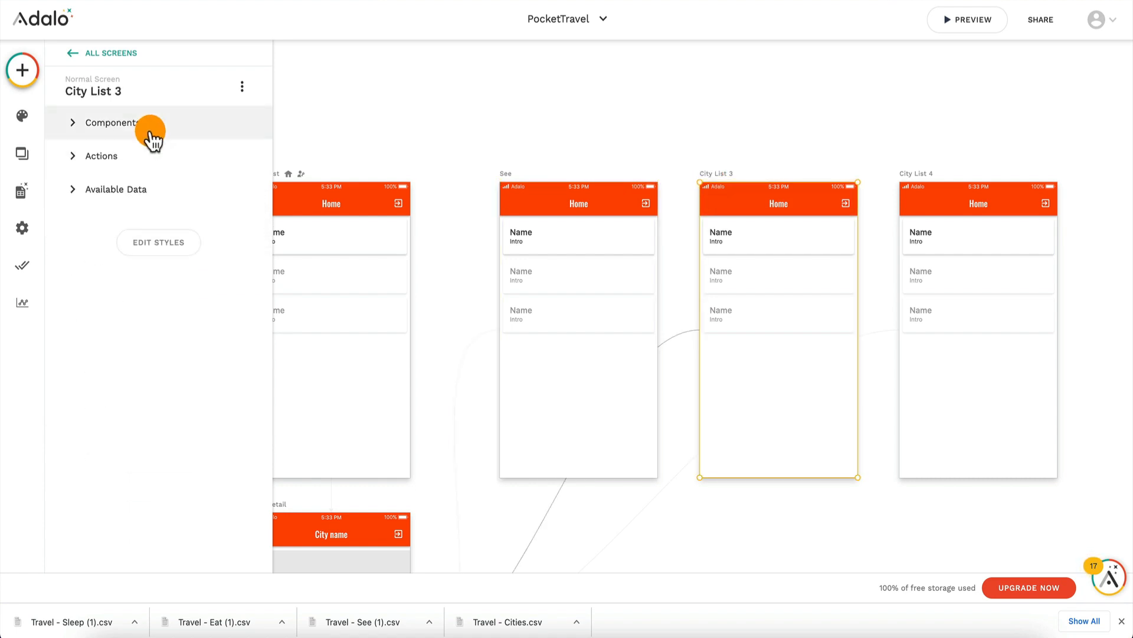
click(137, 89)
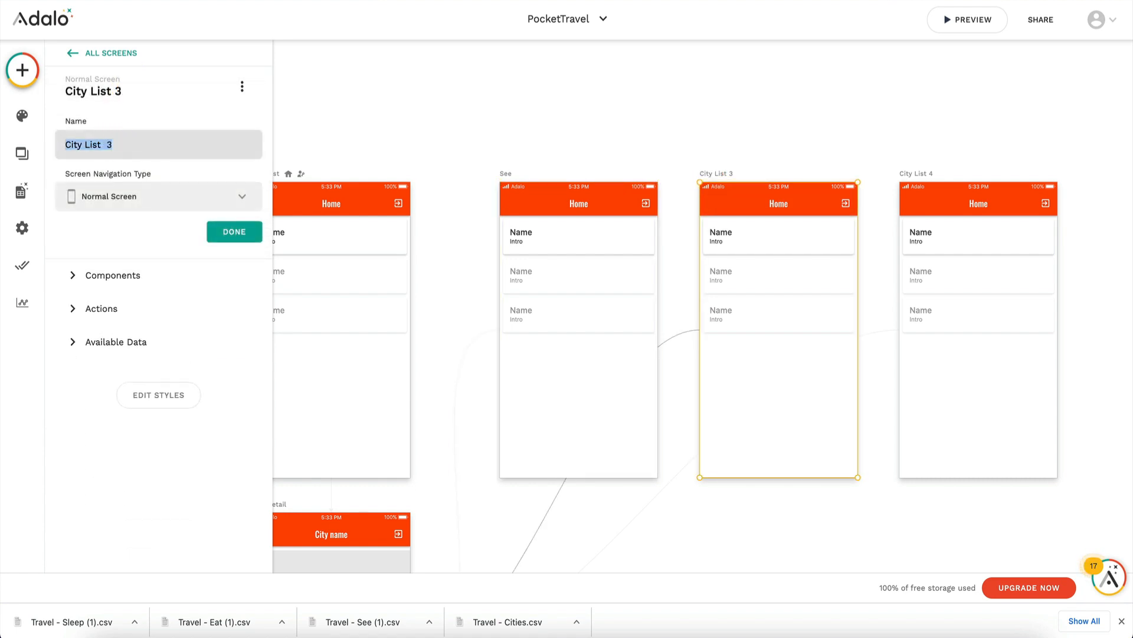
text(Sleep)
text(Eat)
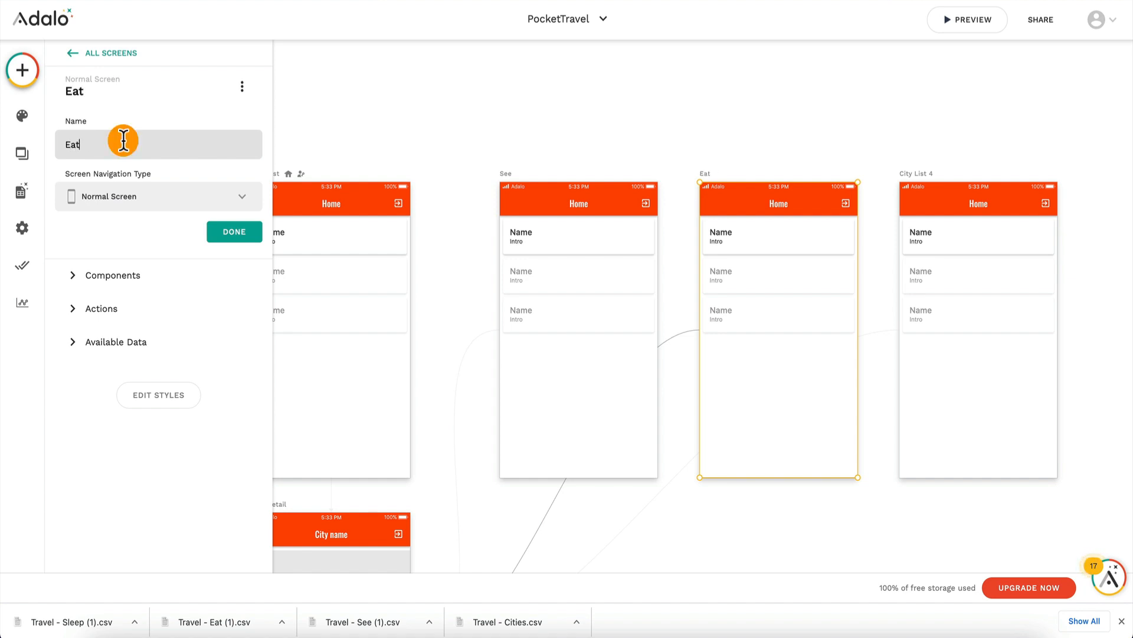
Step: Rename the third copied screen, City List 4, as Sleep
click(932, 184)
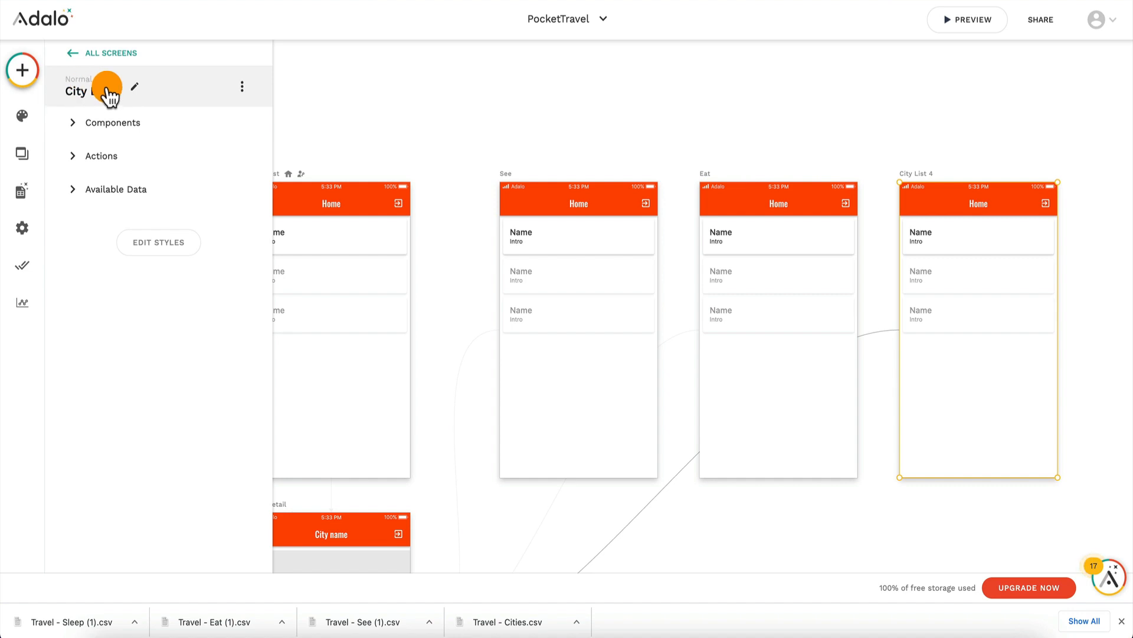
click(108, 91)
text(Sleep)
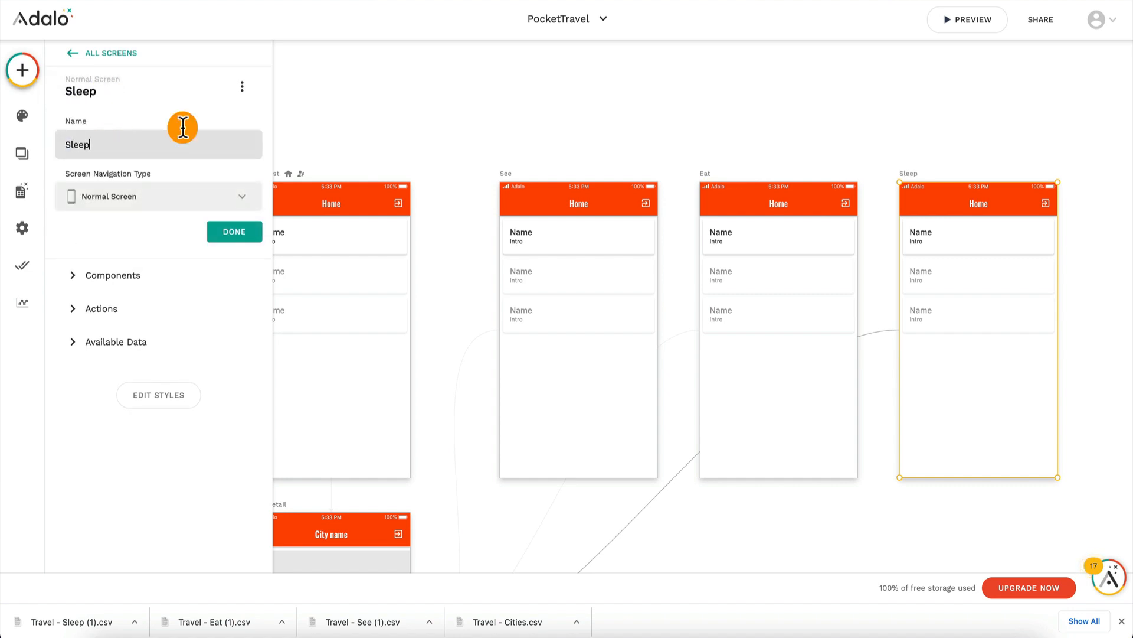
click(431, 106)
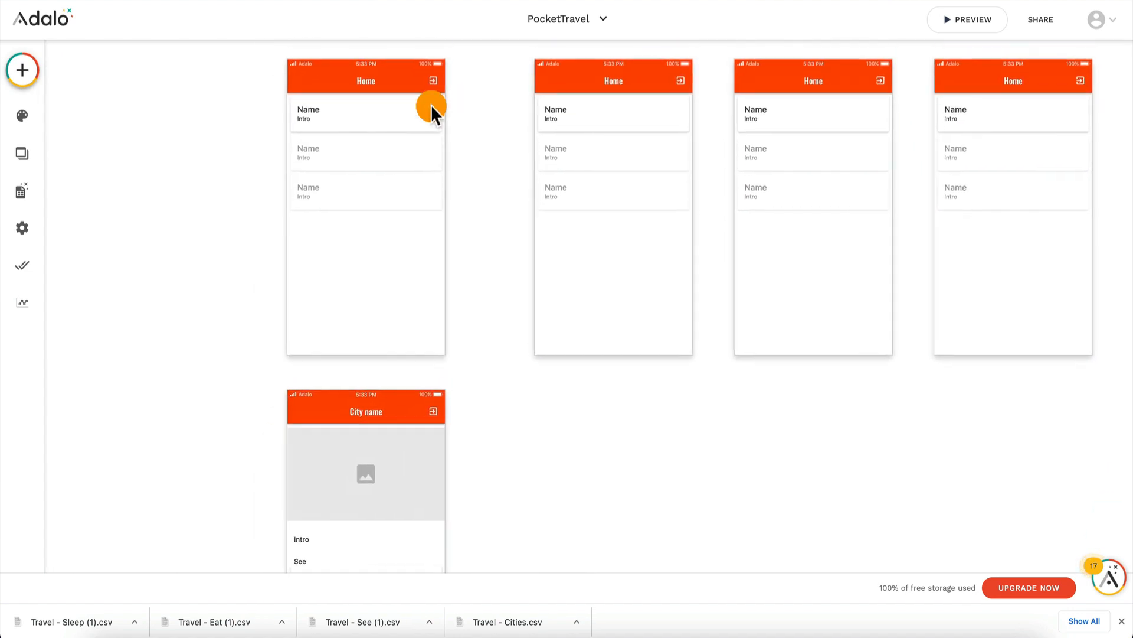
Step: Delete the copied city lists from the See, Eat and Sleep screens
click(650, 257)
key(Delete)
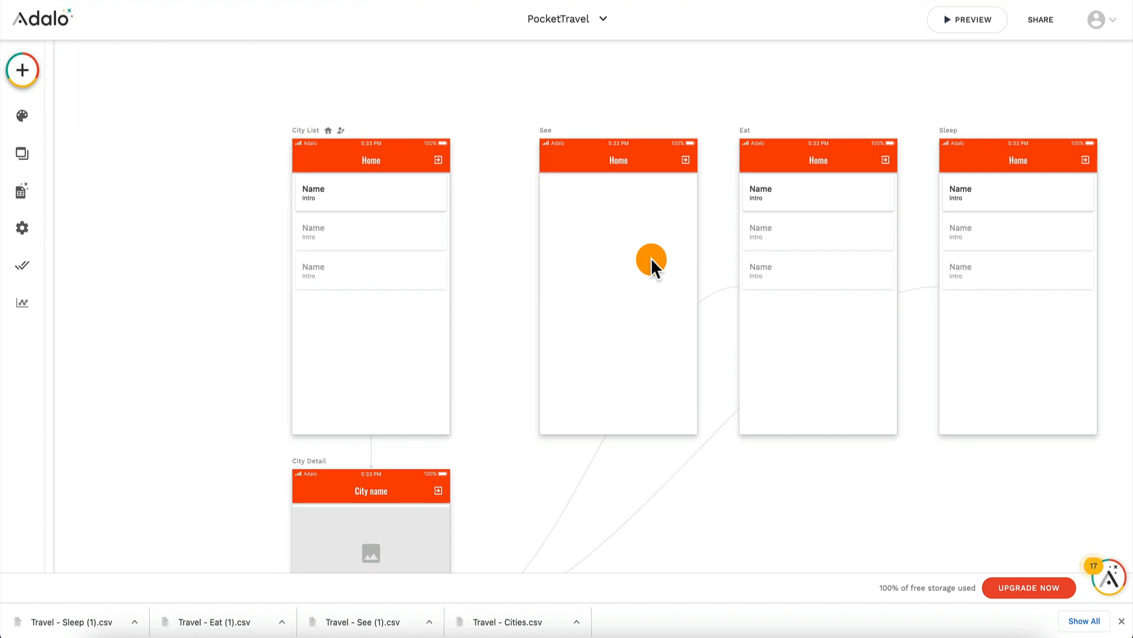
click(771, 246)
key(Delete)
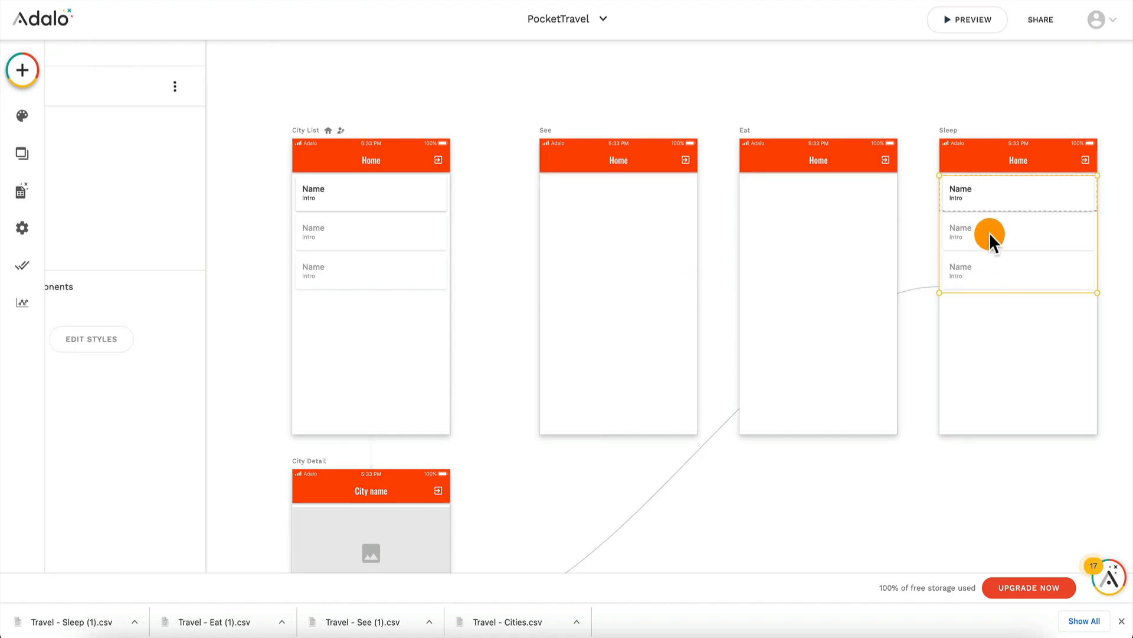
key(Delete)
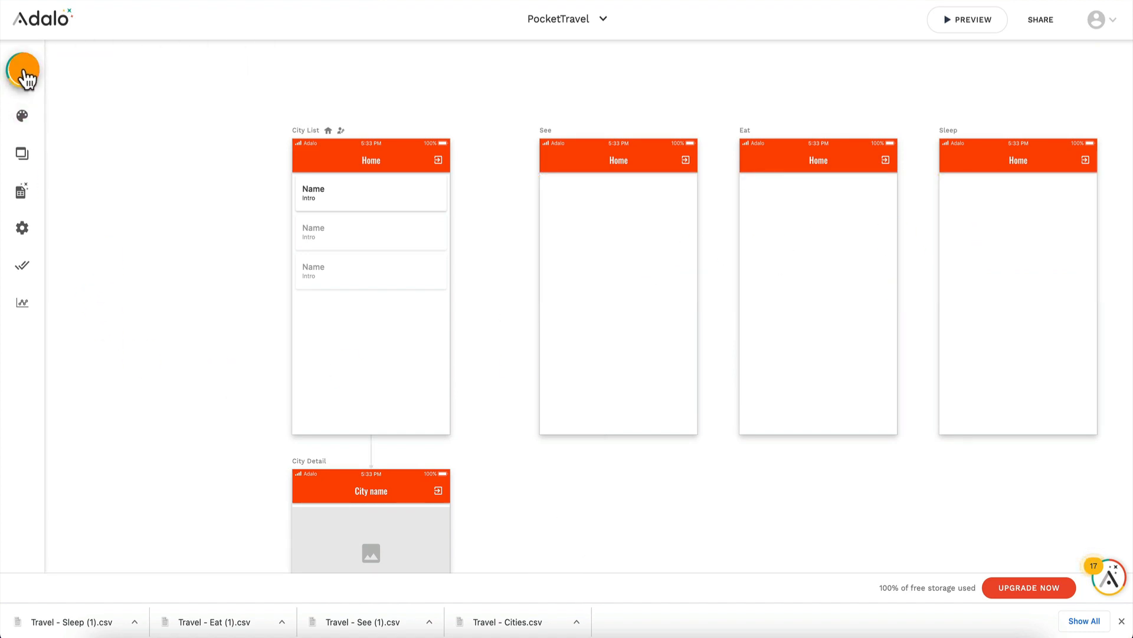
Step: Add a text component just below the app bar on each of the See, Eat and Sleep screens
click(22, 70)
click(100, 233)
drag(107, 233, 564, 190)
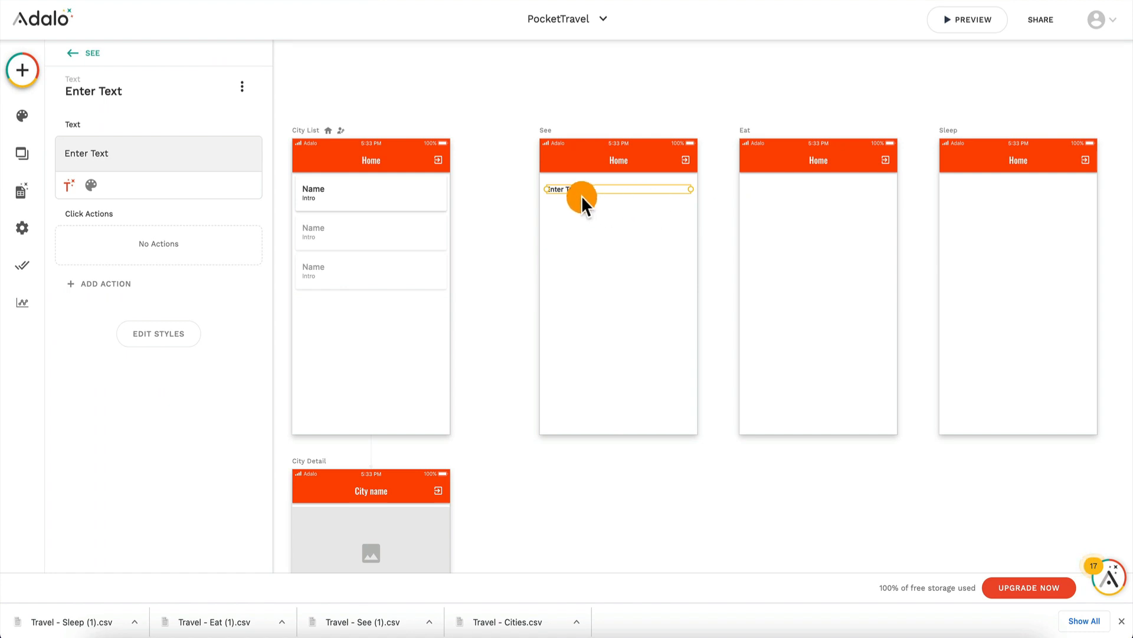
drag(589, 198, 992, 197)
click(615, 263)
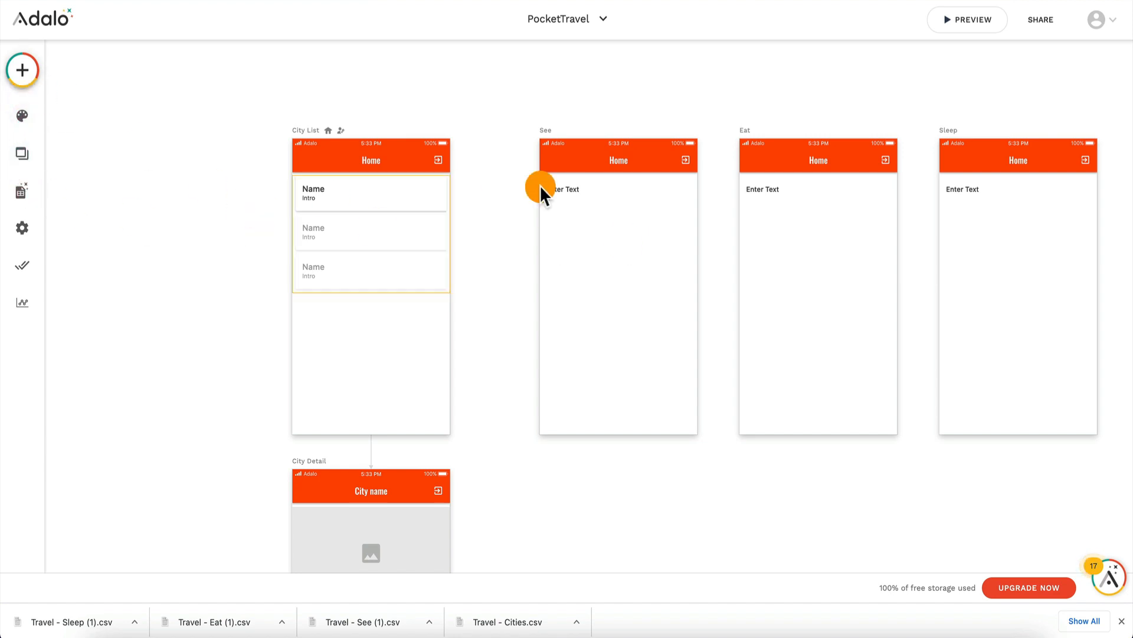
Step: Duplicate the See screen's text component below the original and set the copy's text to "Visit website:"
click(591, 194)
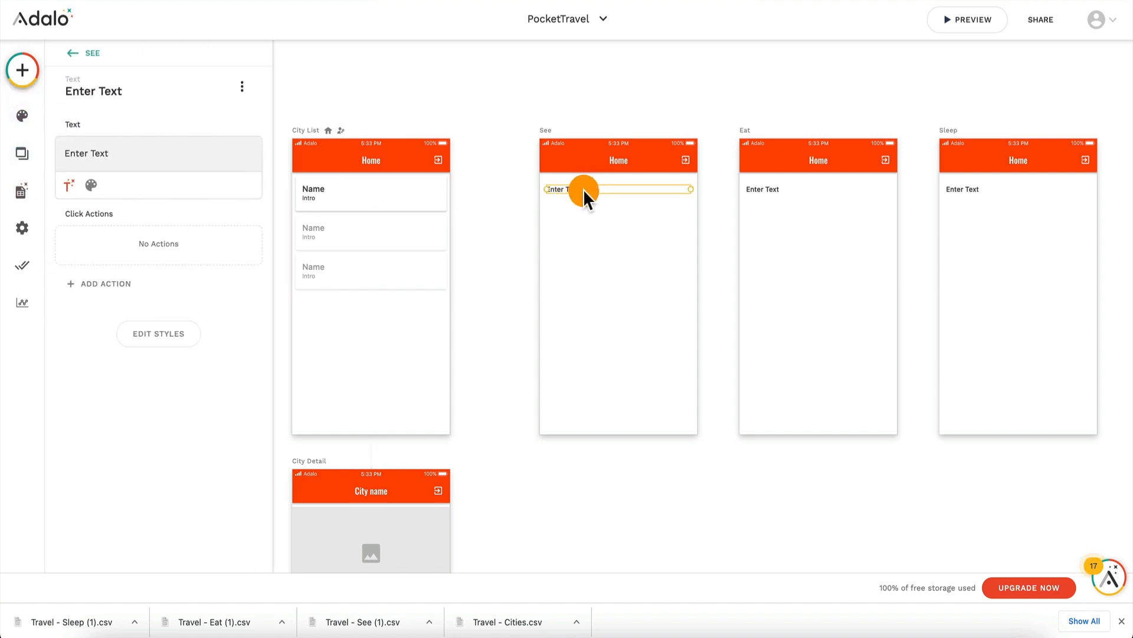
drag(586, 194, 588, 236)
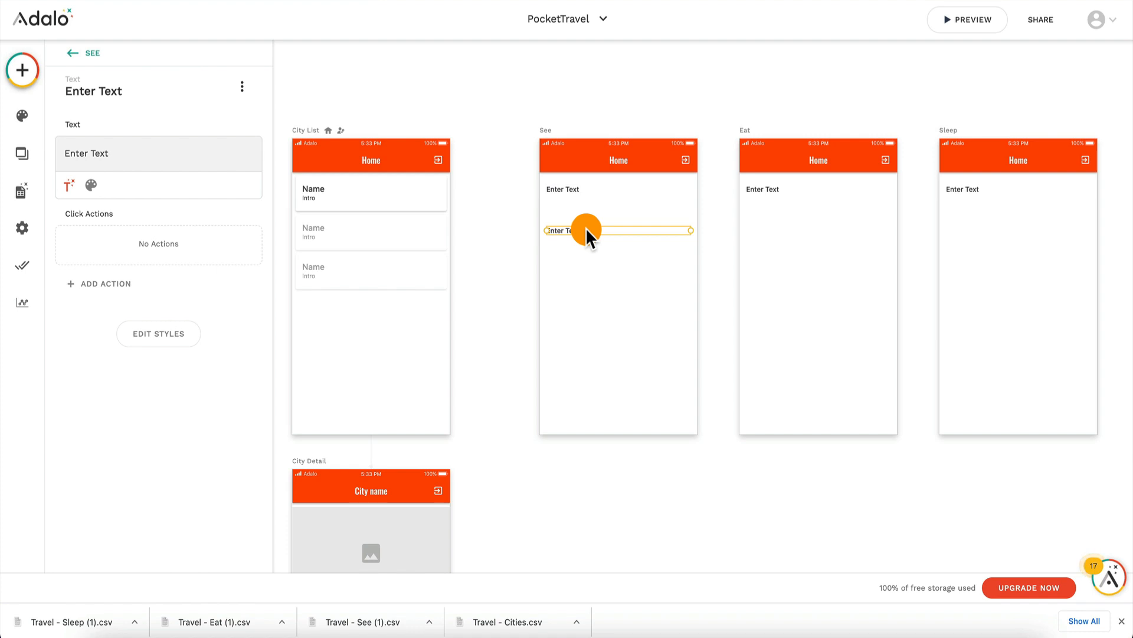
click(121, 157)
key(super+a)
text(V)
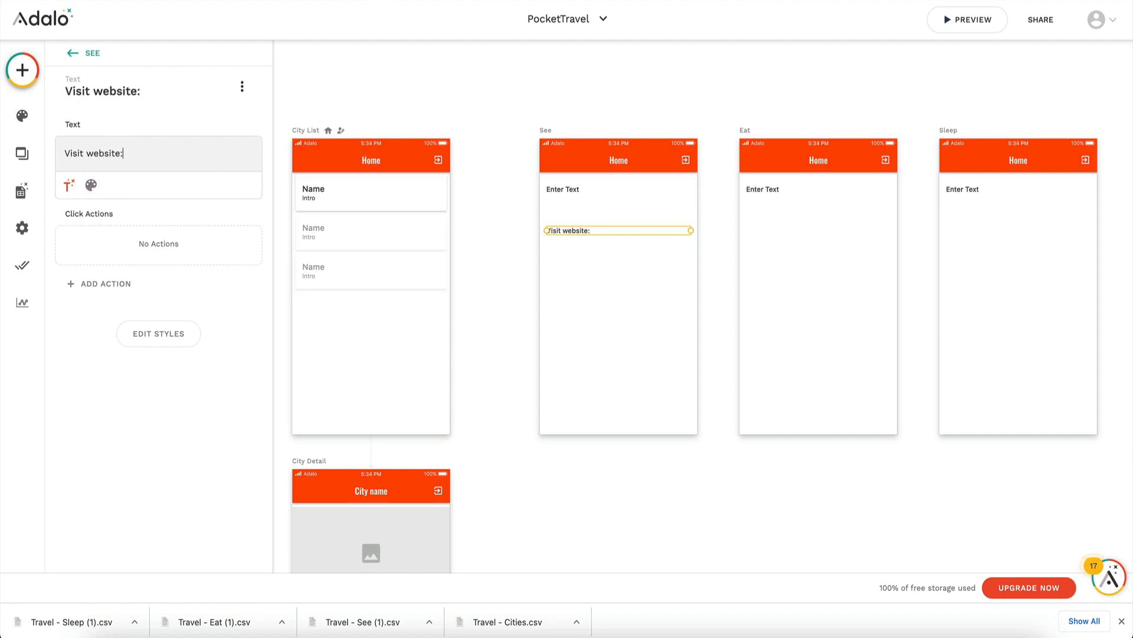
click(572, 264)
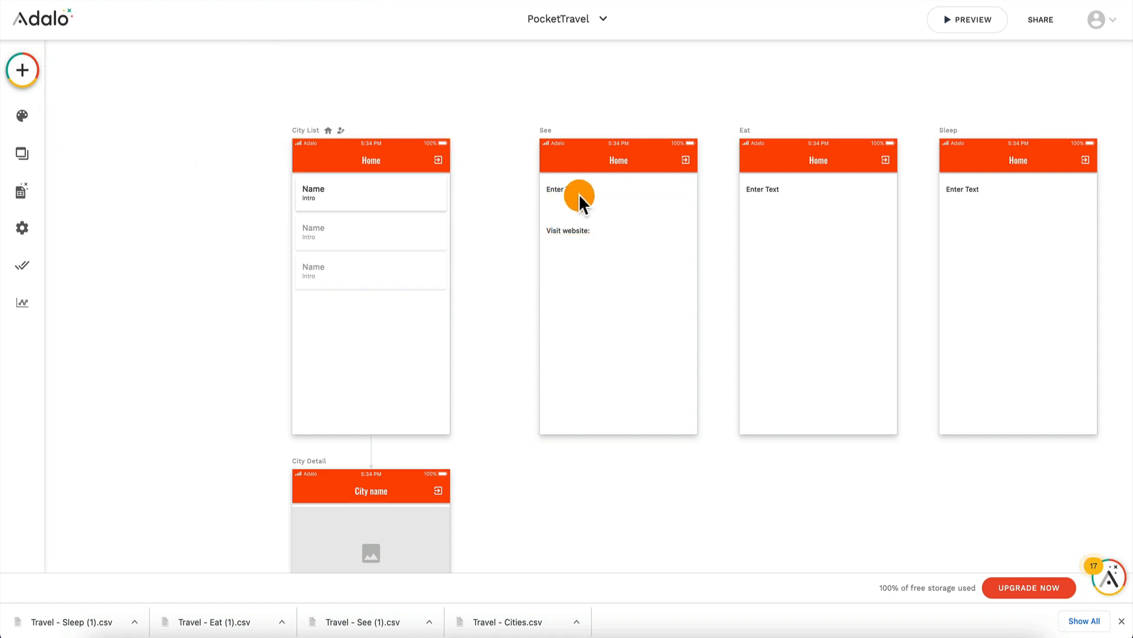
click(597, 232)
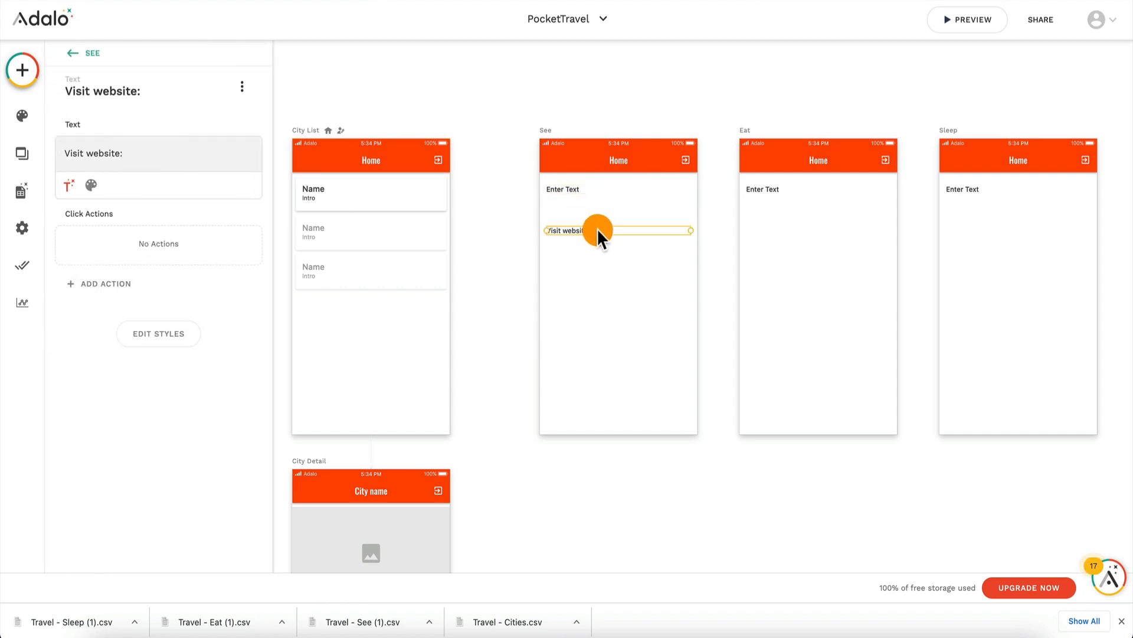
Step: Clear the Home title text from the See screen's app bar
click(626, 168)
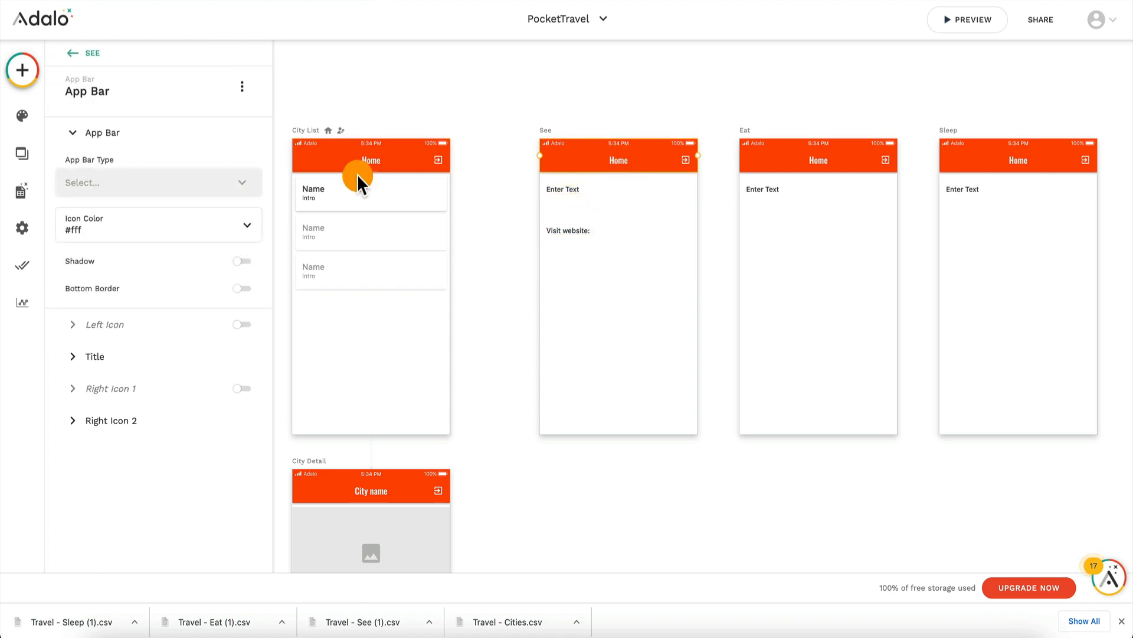
click(118, 357)
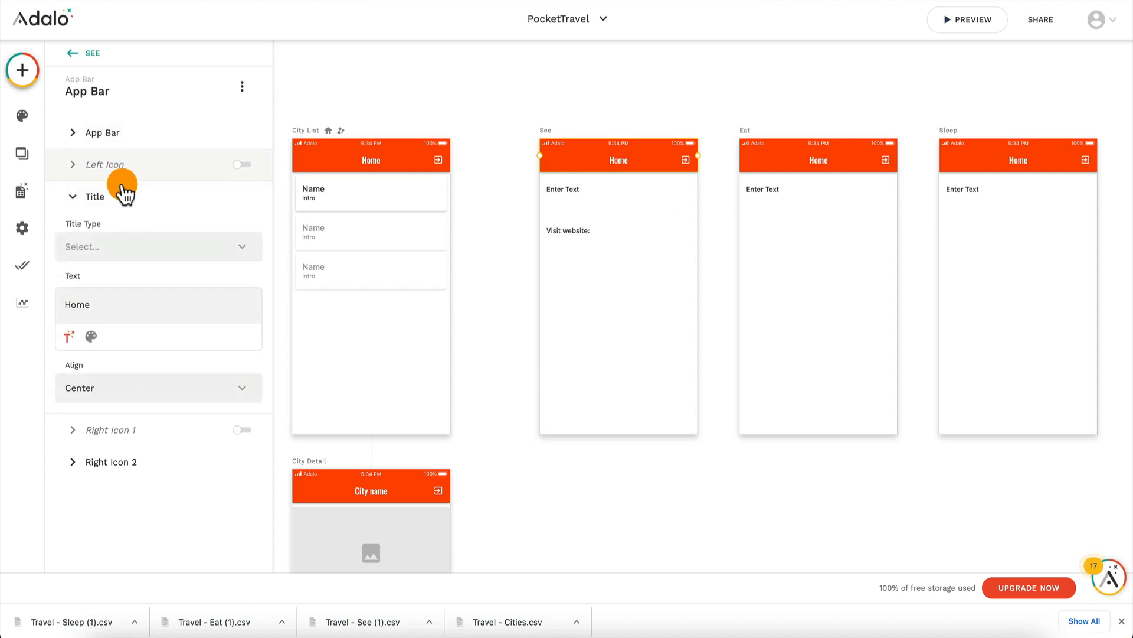
double_click(109, 305)
key(BackSpace)
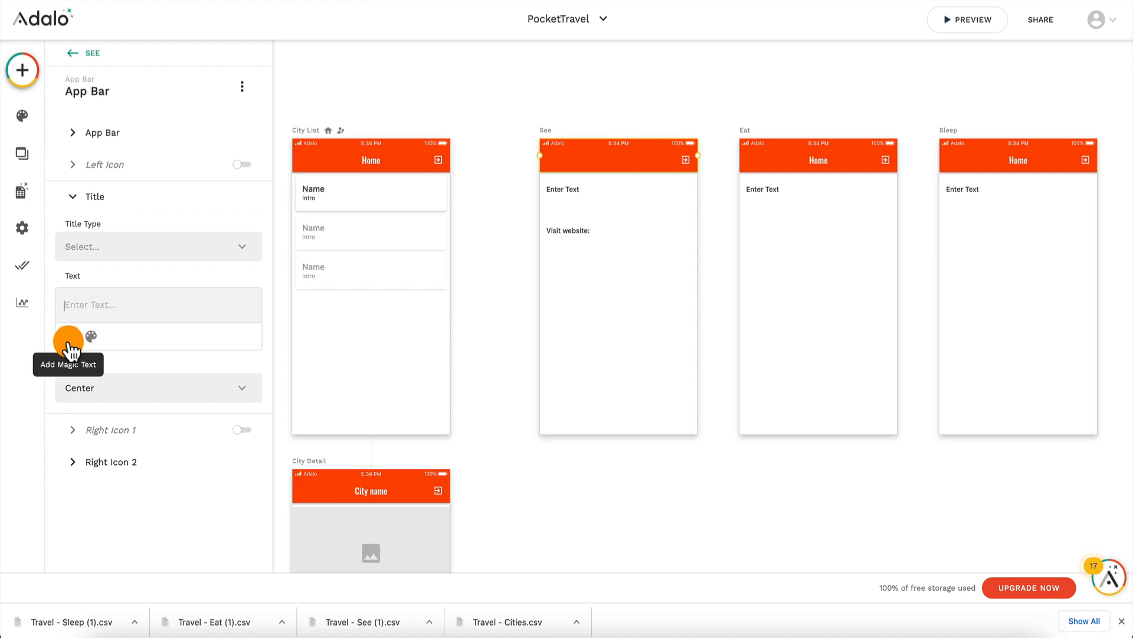
Step: Add a click action to City Detail's See list that links to the See screen
scroll(577, 273, down, 4)
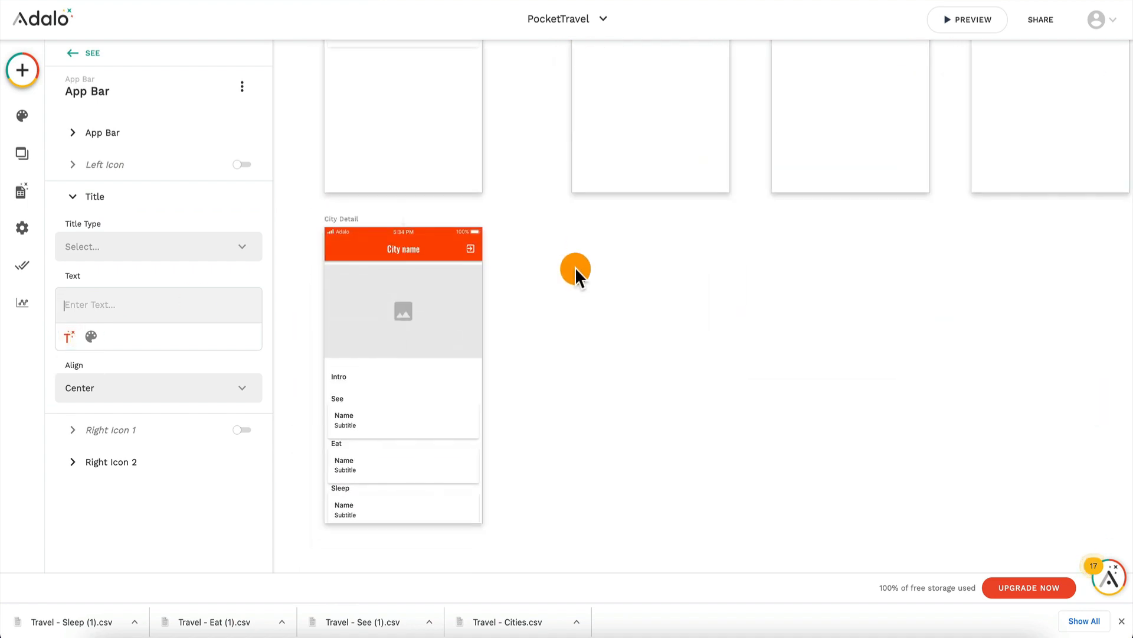
click(394, 423)
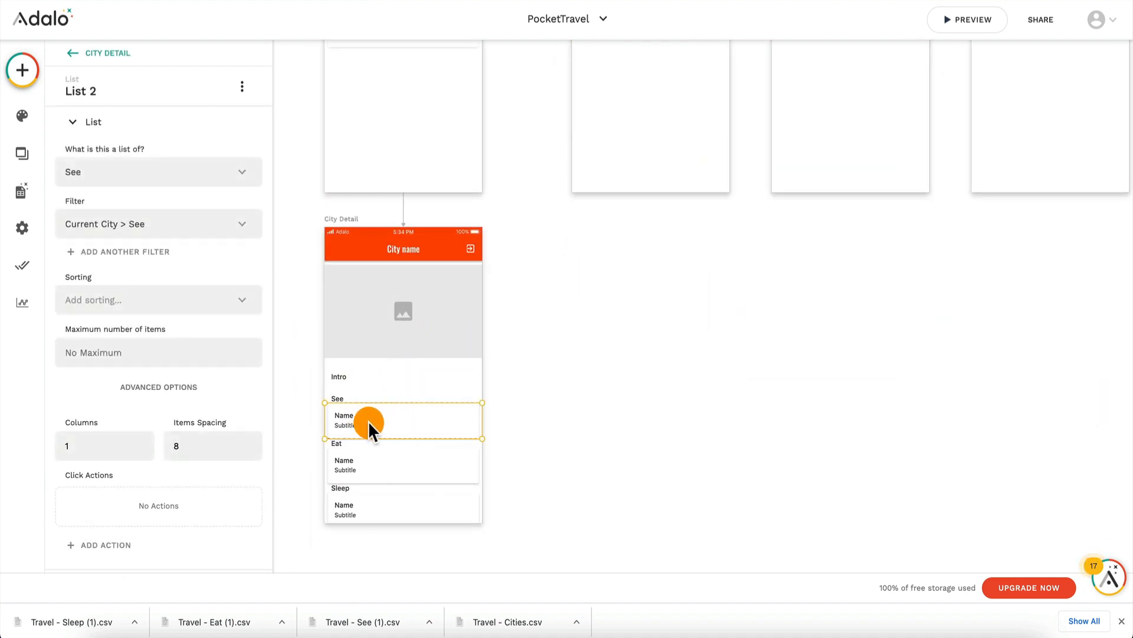
scroll(152, 430, down, 2)
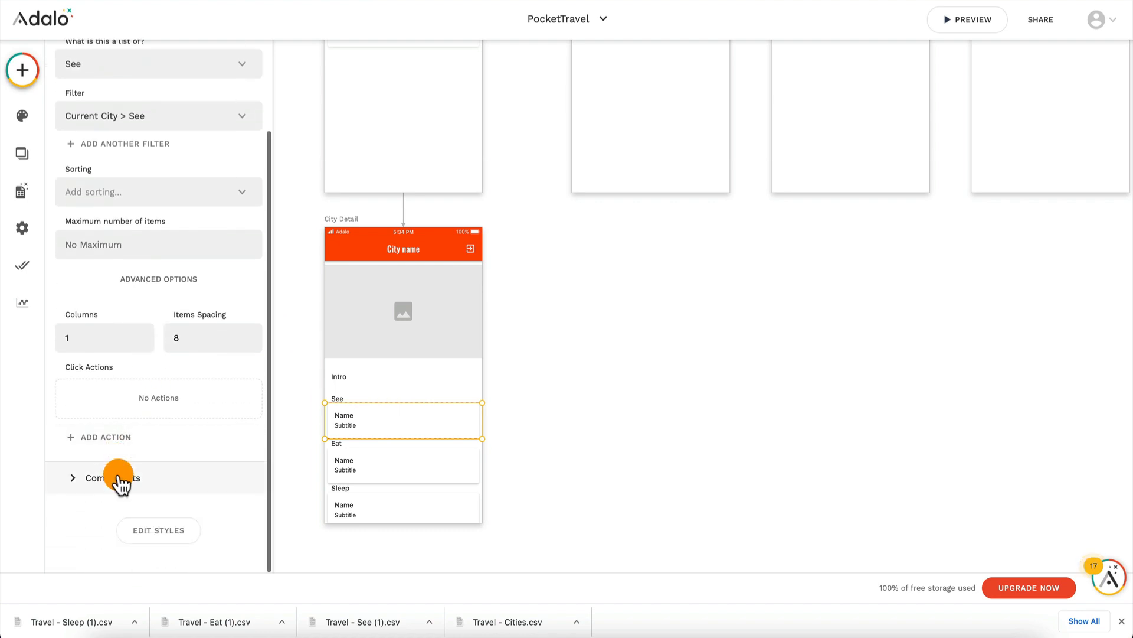
click(120, 436)
mouse_move(167, 200)
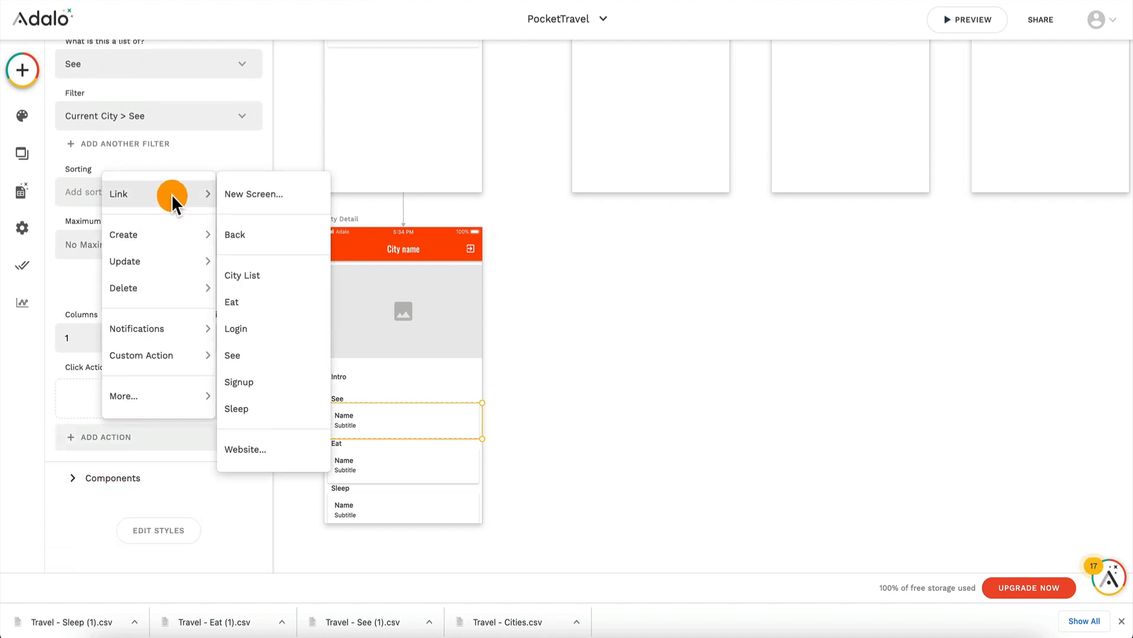
click(273, 355)
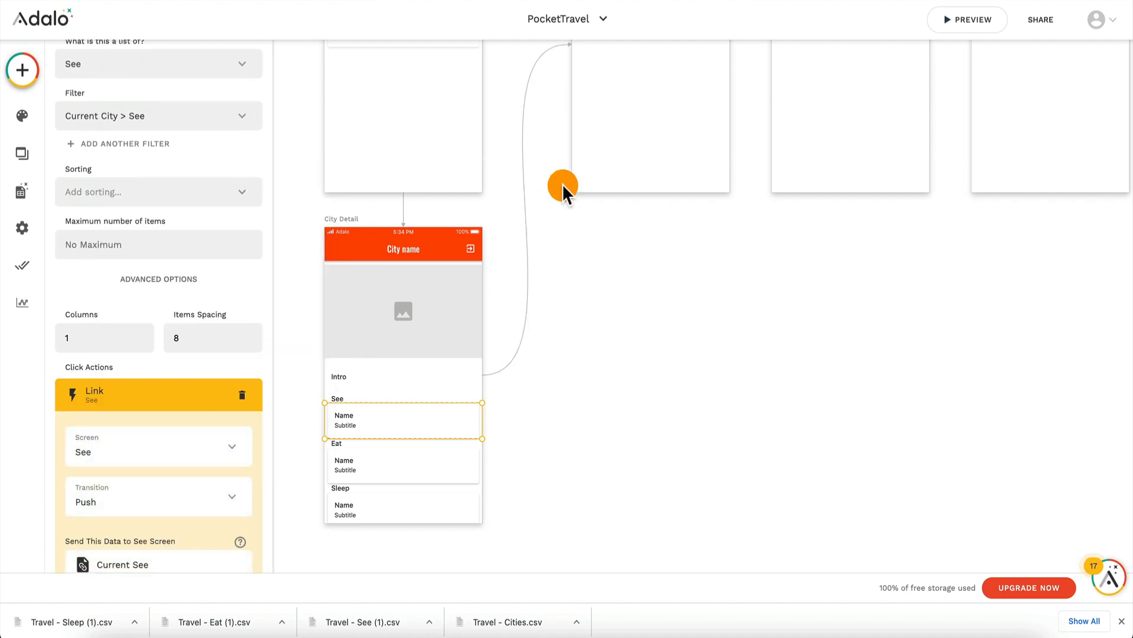
scroll(563, 189, up, 3)
scroll(144, 450, down, 2)
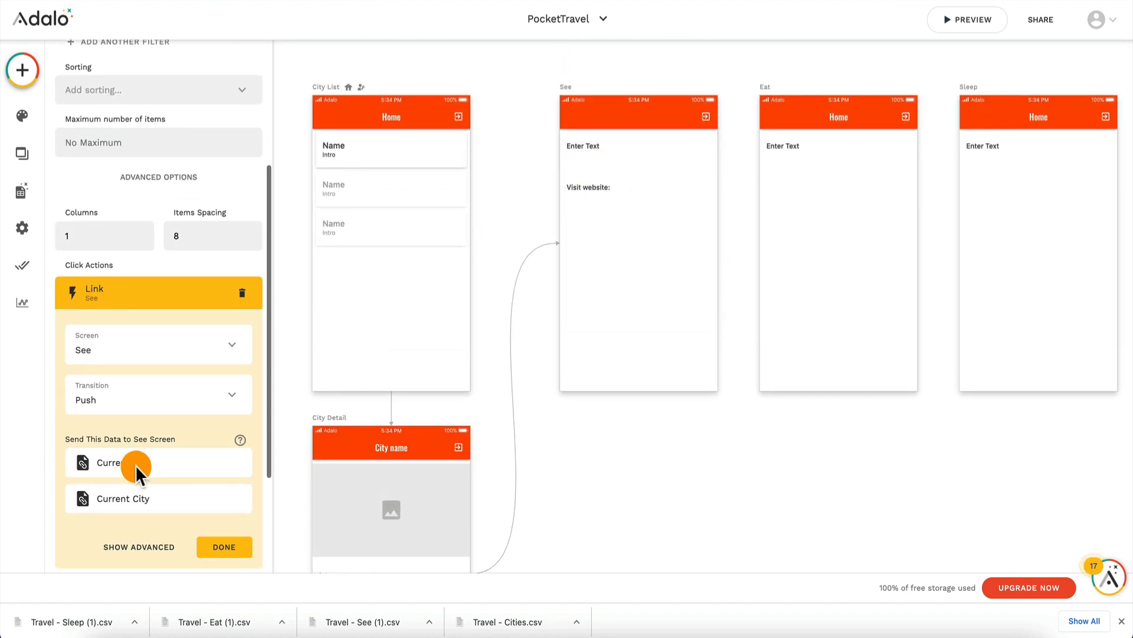
click(217, 550)
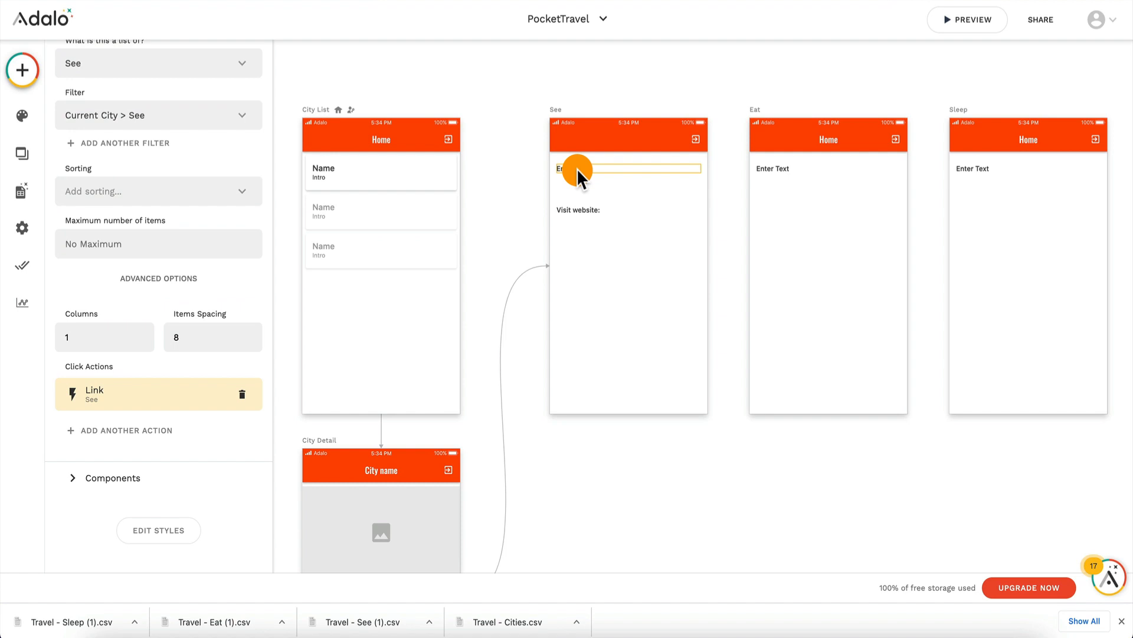
Step: Set the See screen's app bar title to the magic text Current See > Name
click(625, 144)
click(121, 364)
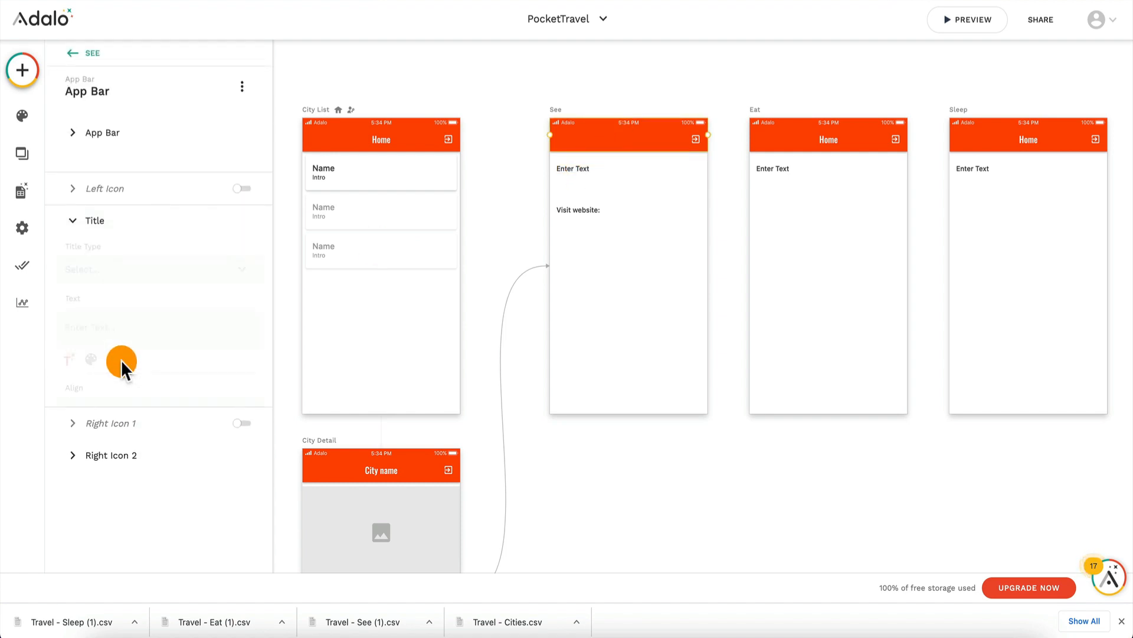
click(72, 348)
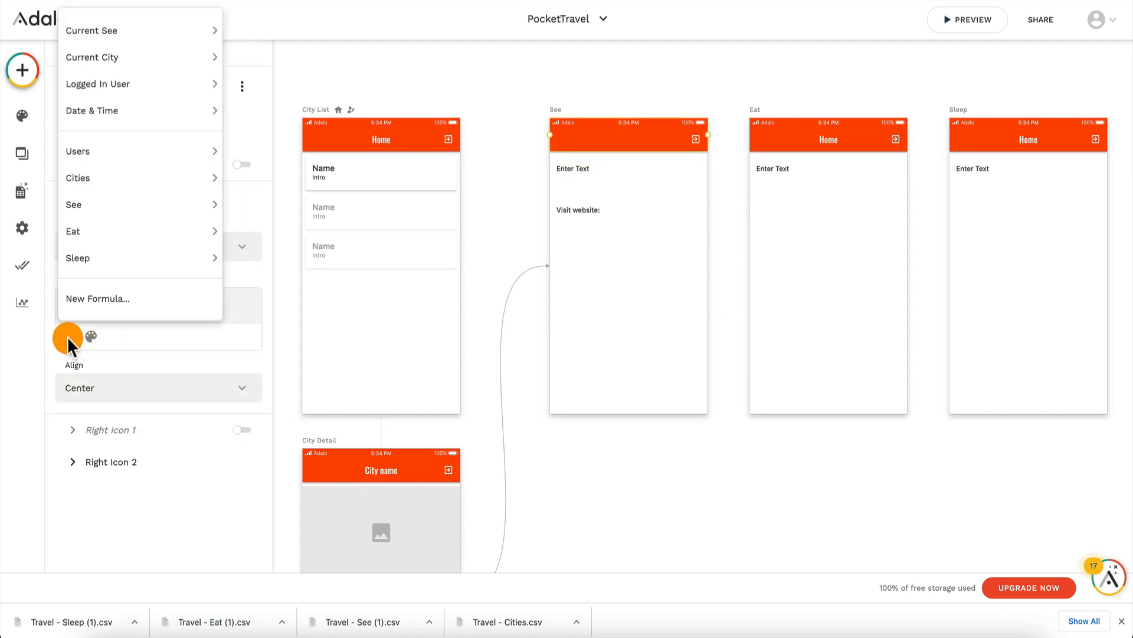
mouse_move(168, 33)
click(245, 33)
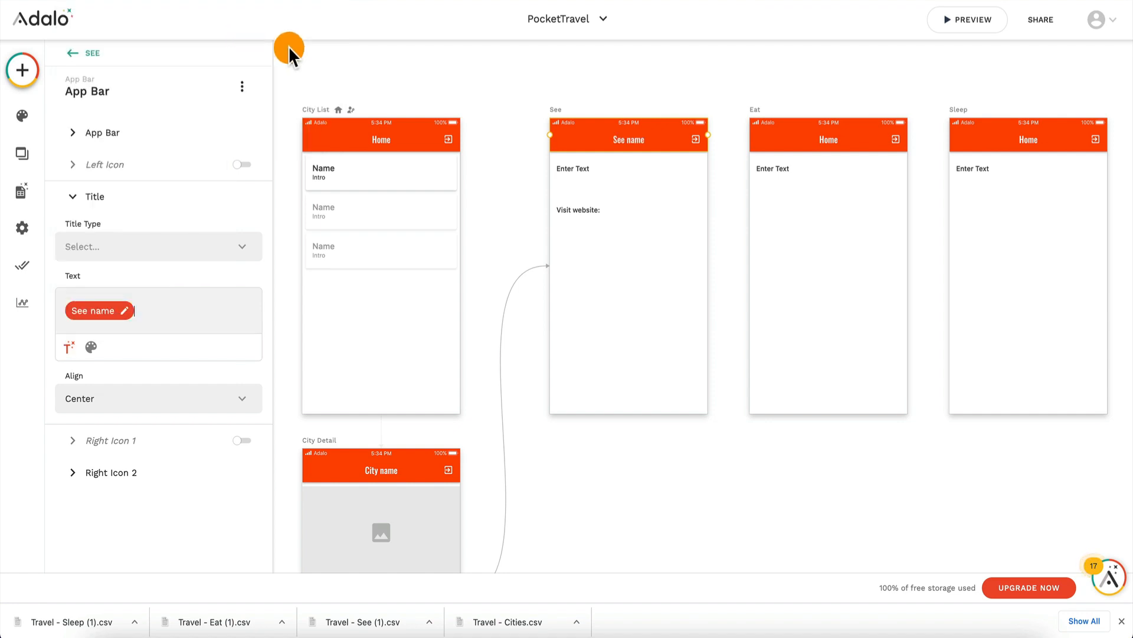
Step: Add a click action to City Detail's Eat list that links to the Eat screen
scroll(660, 269, down, 7)
click(412, 288)
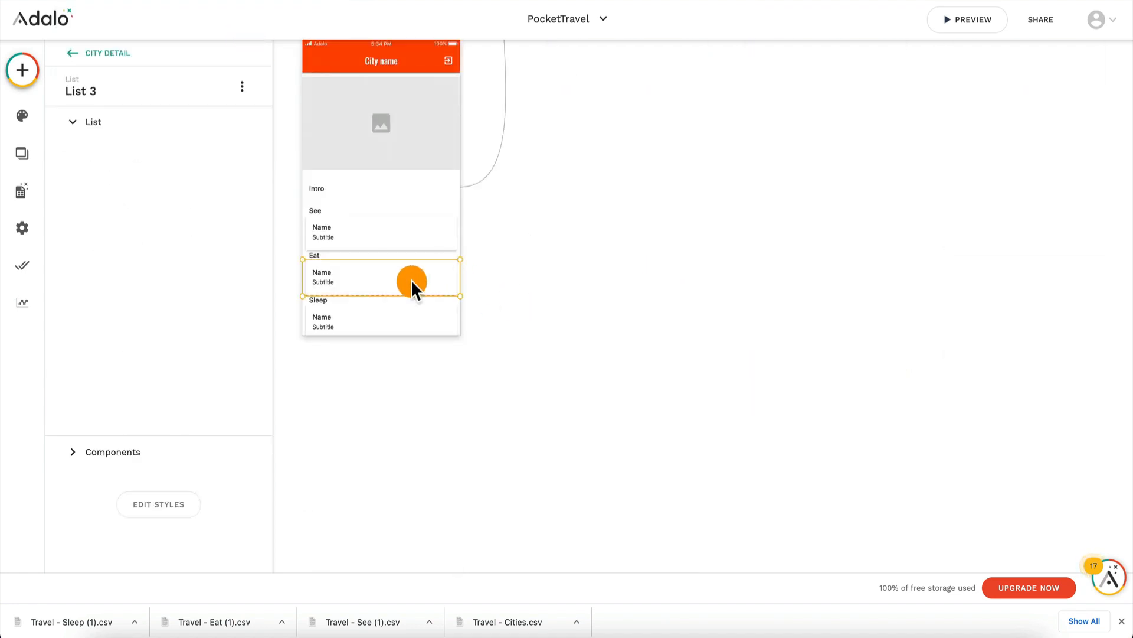
scroll(152, 428, down, 3)
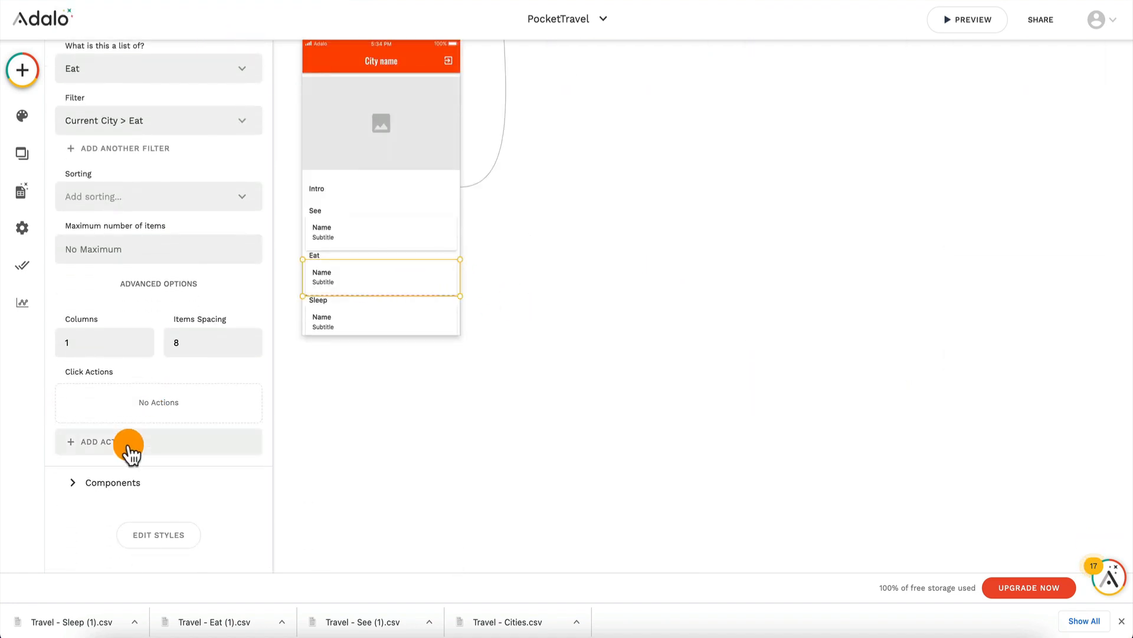
click(129, 443)
mouse_move(226, 204)
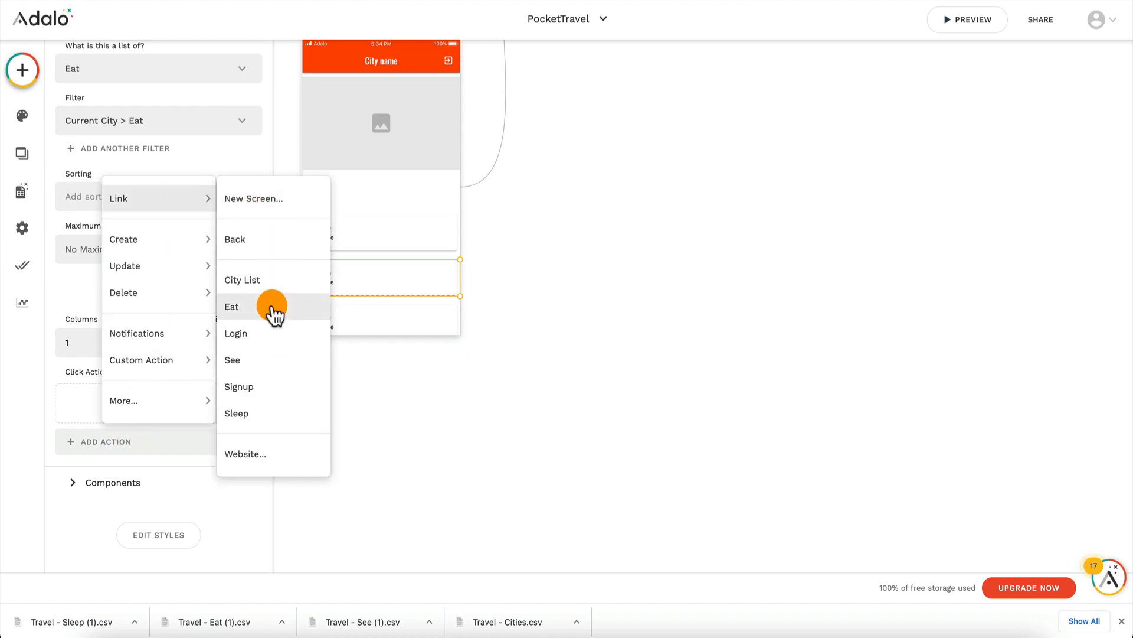
click(269, 308)
Step: Replace the Eat screen's app bar title Home with the magic text Current Eat > Name
scroll(591, 216, up, 5)
scroll(590, 211, up, 2)
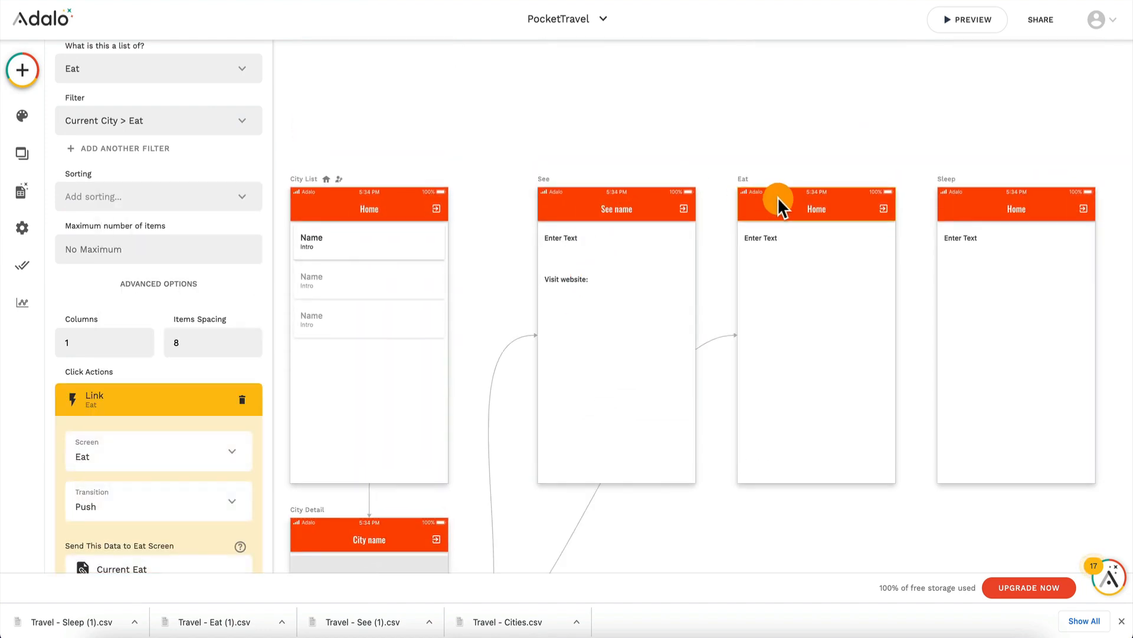
click(804, 210)
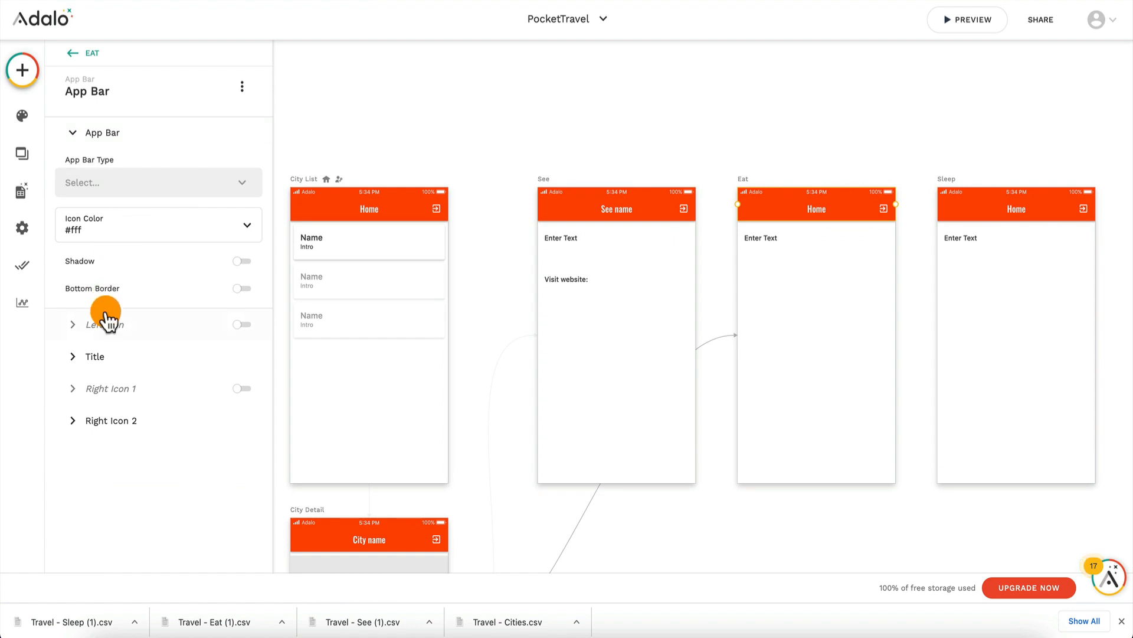
click(120, 356)
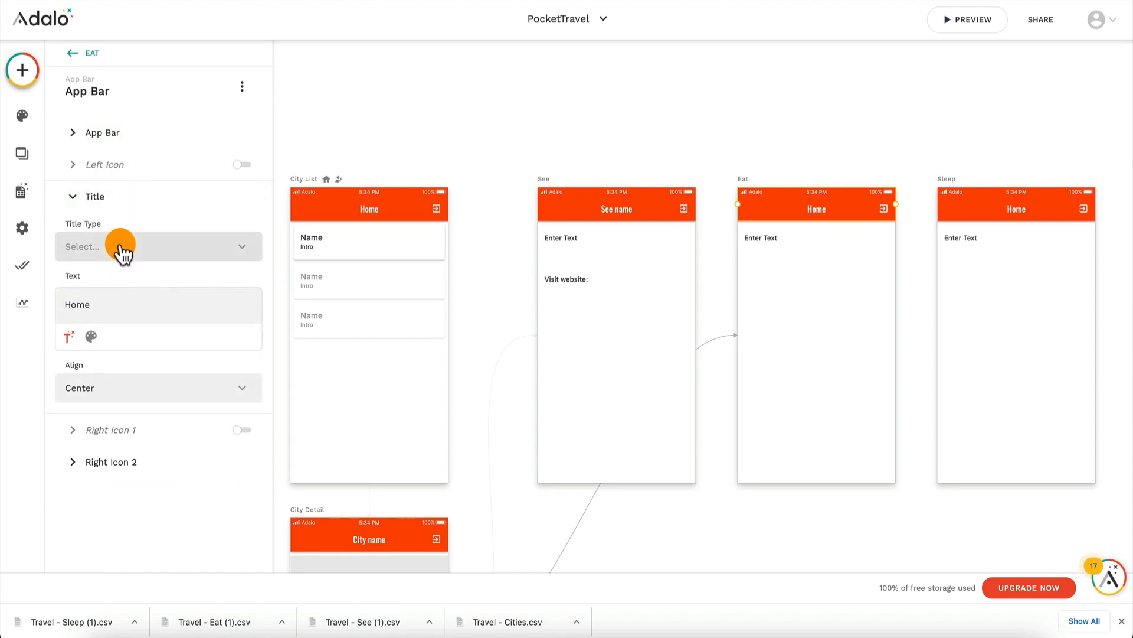
key(BackSpace)
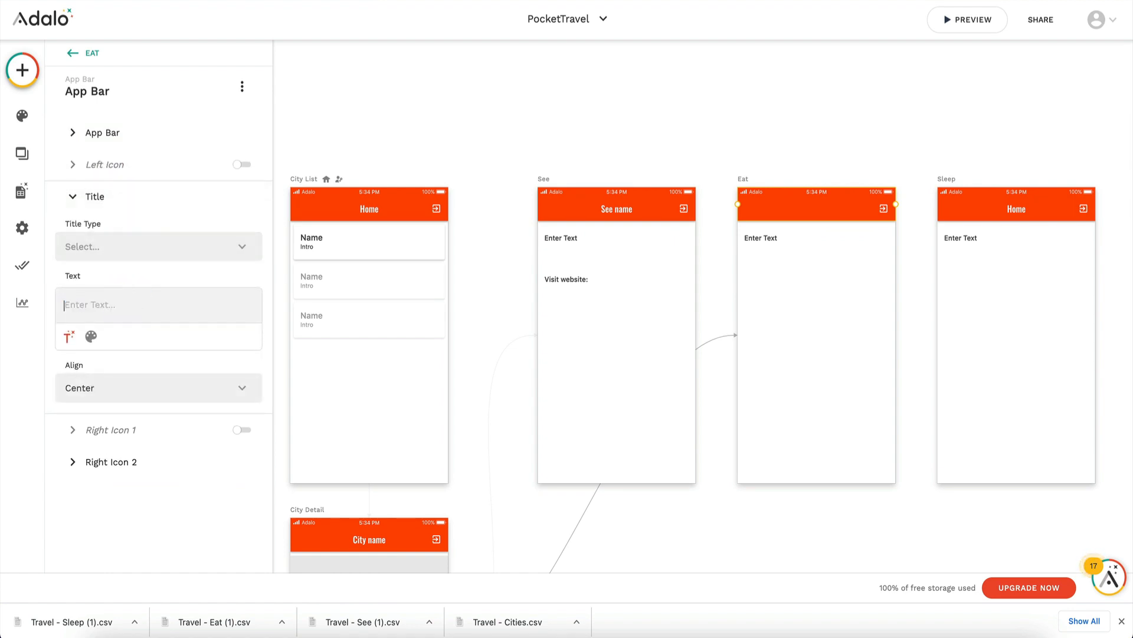
click(70, 343)
mouse_move(137, 28)
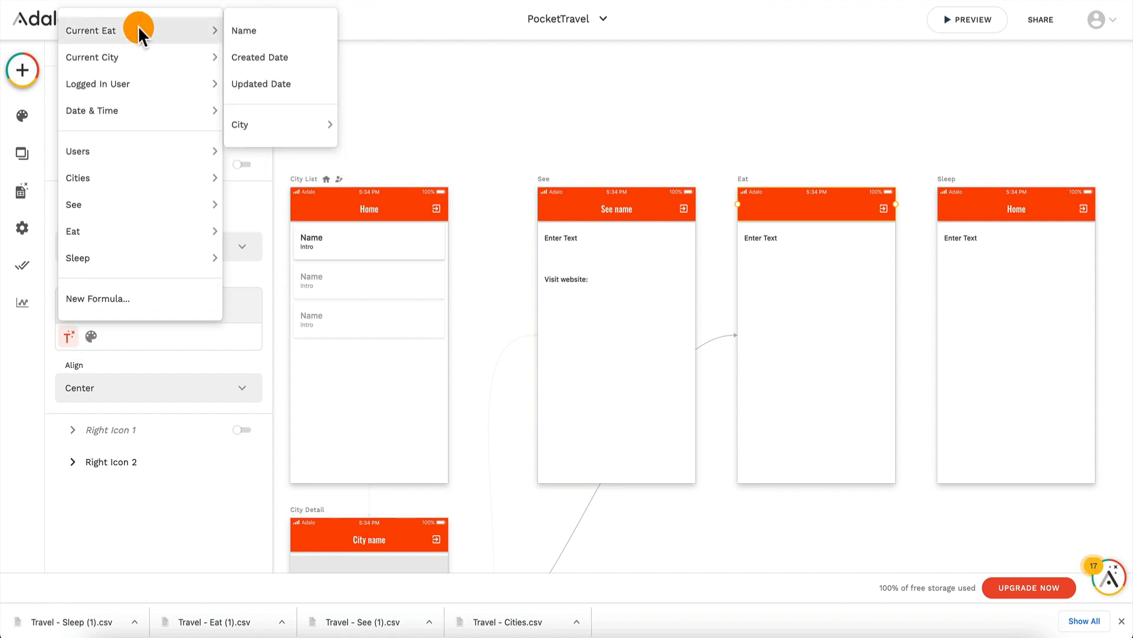
click(253, 30)
Step: Add a click action to City Detail's Sleep list that links to the Sleep screen
scroll(773, 225, down, 7)
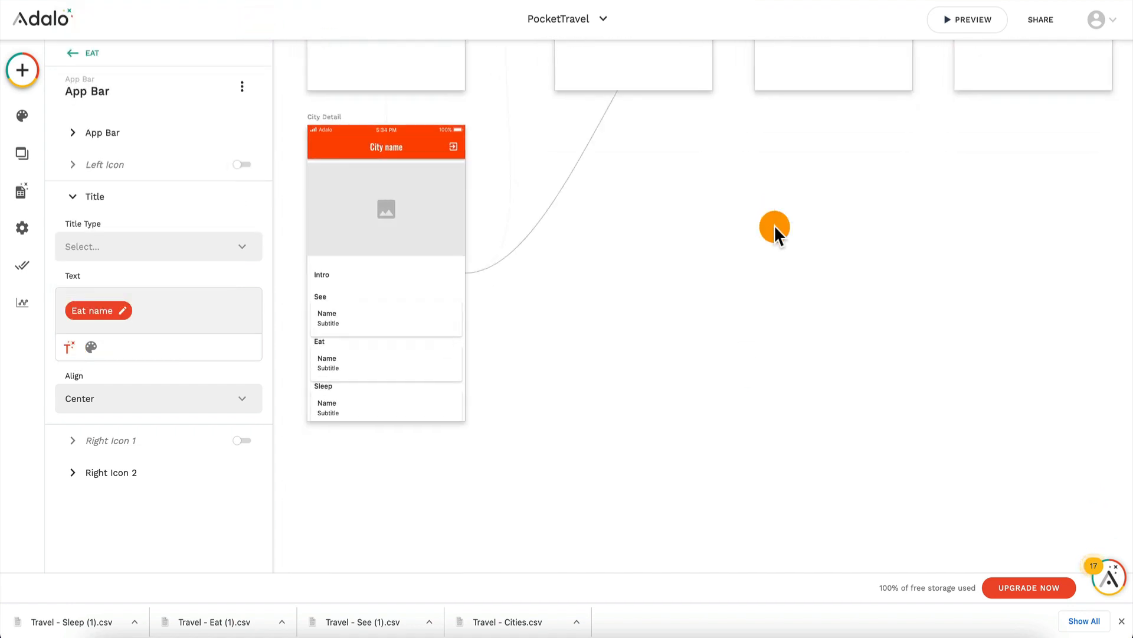
click(398, 395)
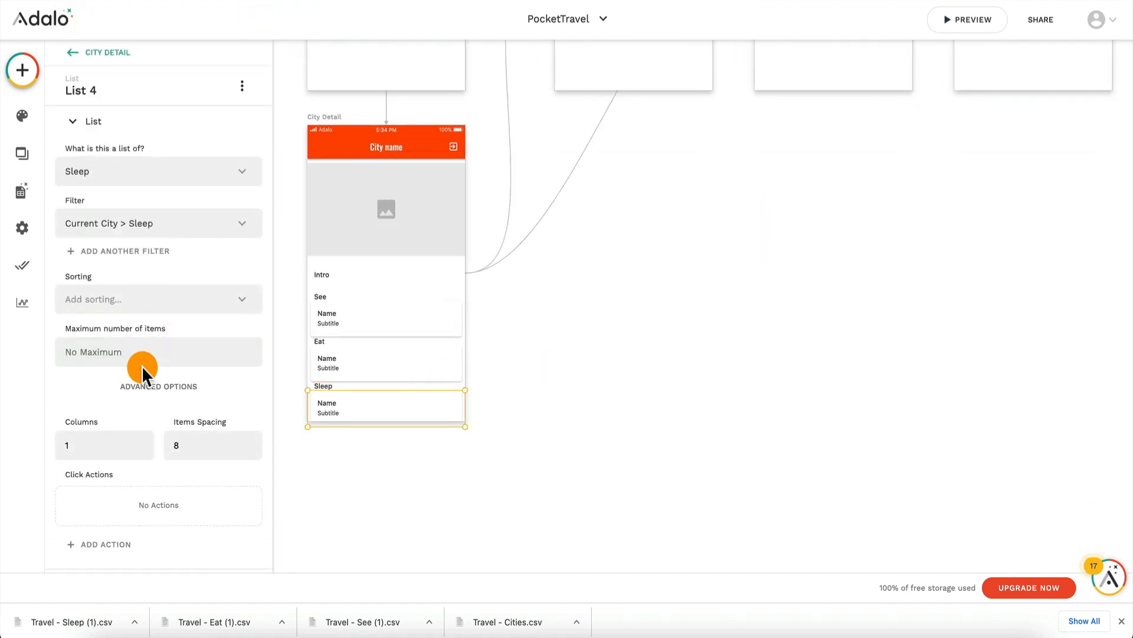
scroll(139, 402, down, 2)
click(136, 438)
mouse_move(177, 199)
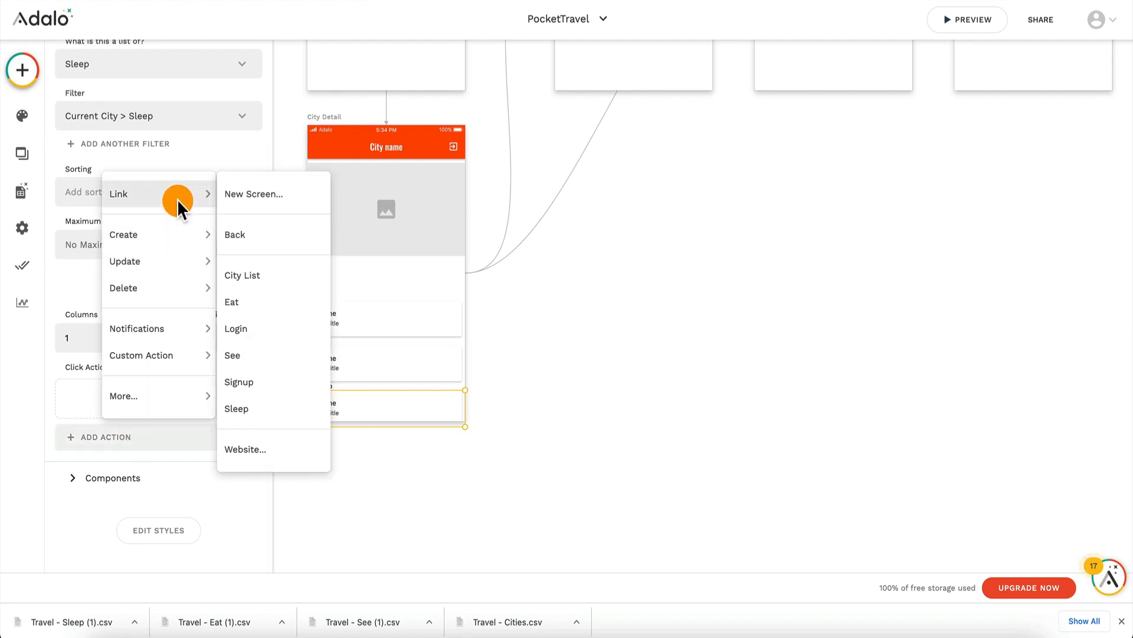
click(260, 408)
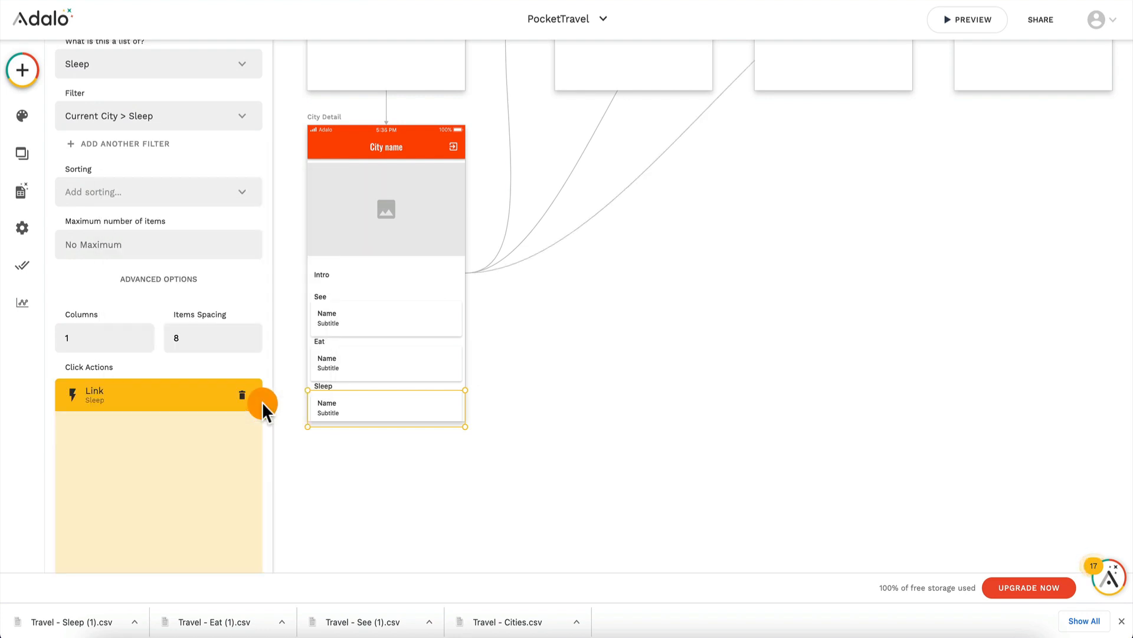
Step: Replace the Sleep screen's app bar title Home with the magic text Current Sleep > Name
scroll(654, 249, up, 6)
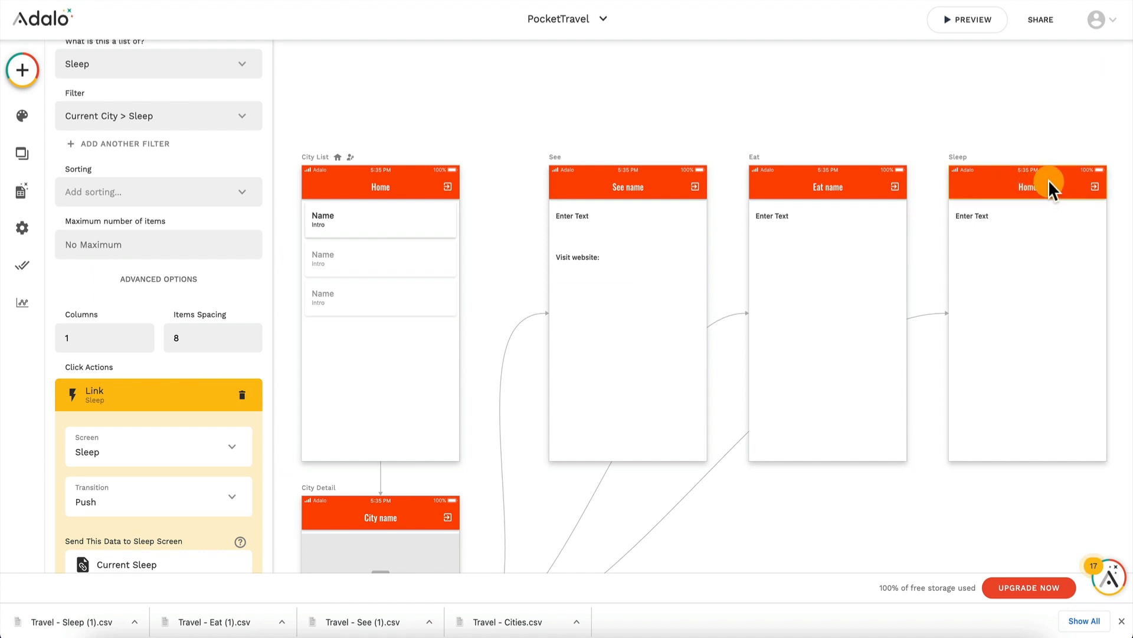
click(1049, 179)
click(127, 356)
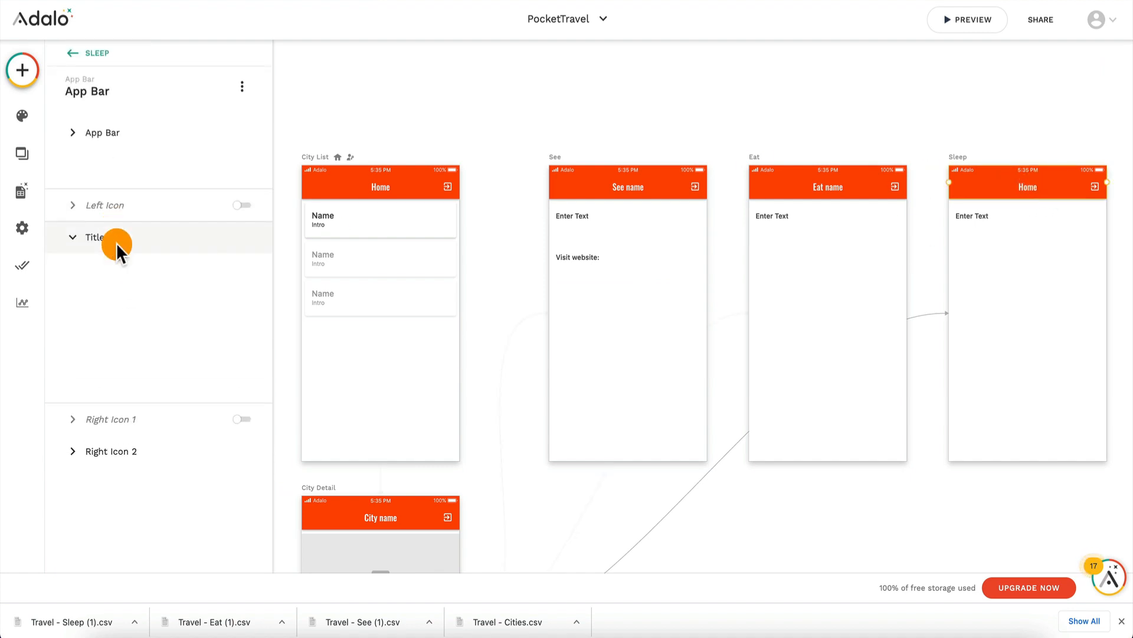
click(104, 306)
key(BackSpace)
key(BackSpace)
key(BackSpace)
key(BackSpace)
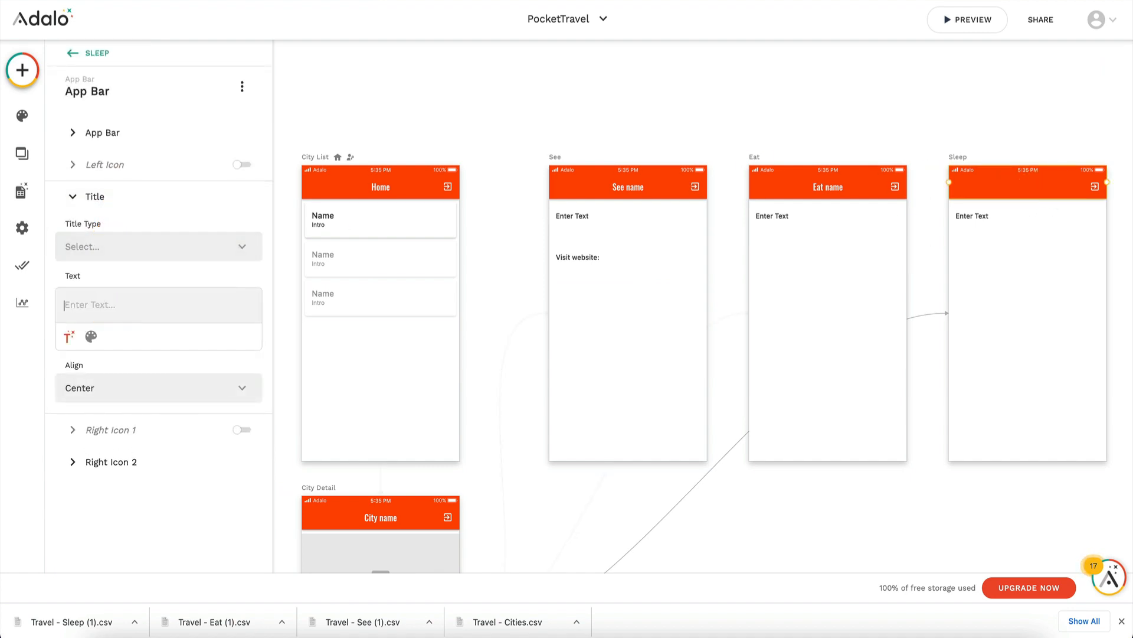
click(70, 337)
mouse_move(147, 36)
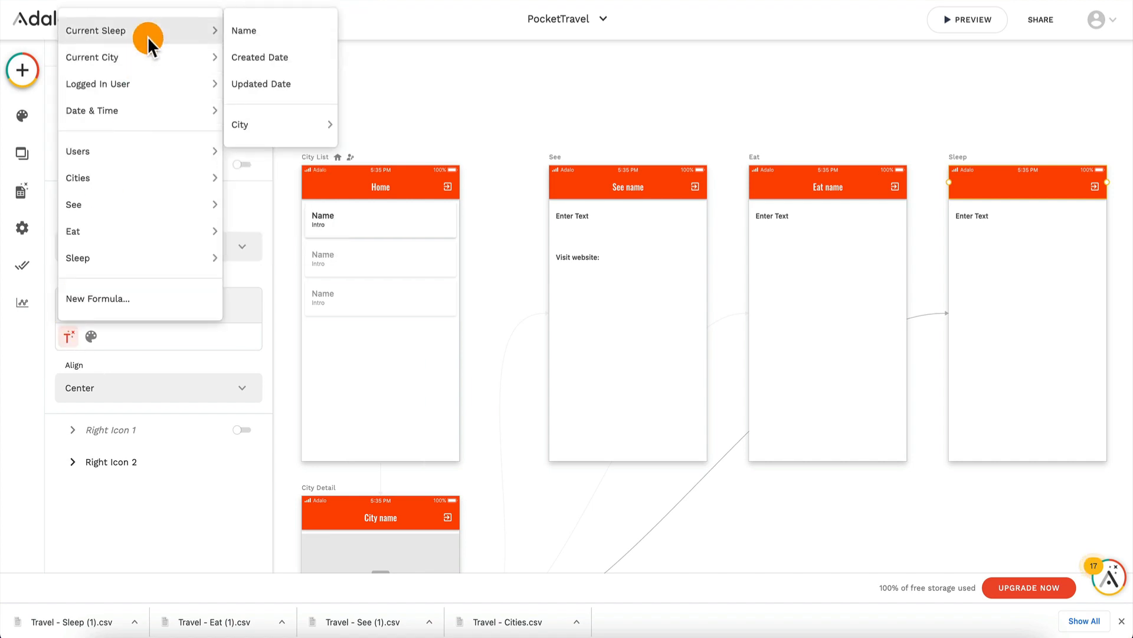
click(245, 30)
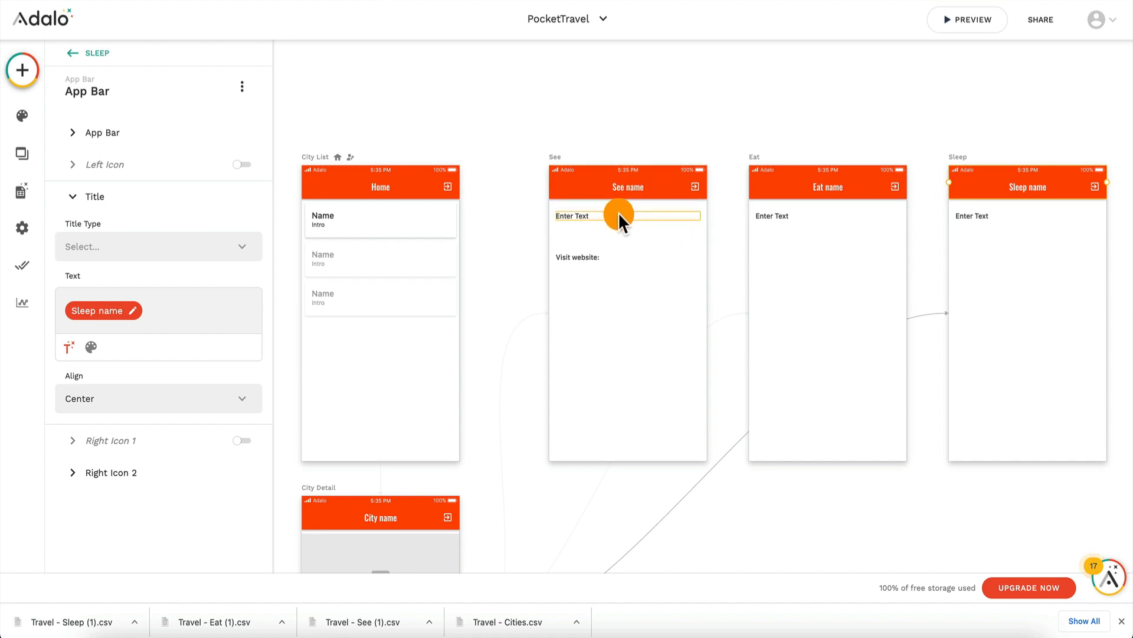
Step: Copy the See screen's "Visit website:" text to the Eat and Sleep screens, with a second copy below it on Sleep
click(583, 257)
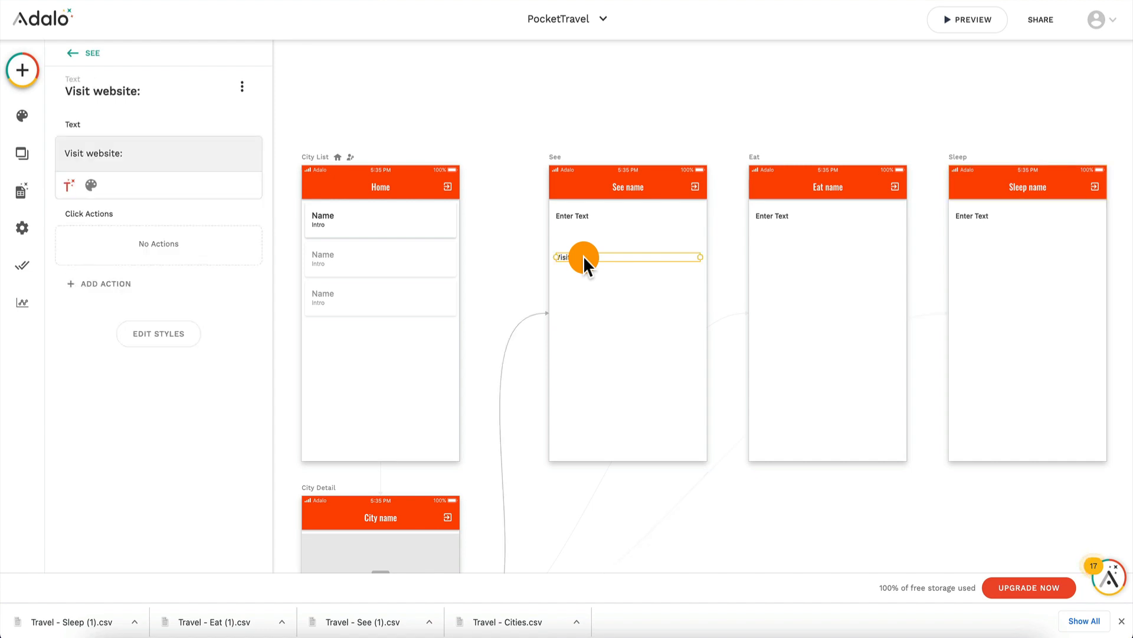
drag(626, 256, 986, 273)
Step: Change the lower "Visit website:" text on the Sleep screen to "Book it:" and copy it to the same place on the Eat screen
double_click(980, 275)
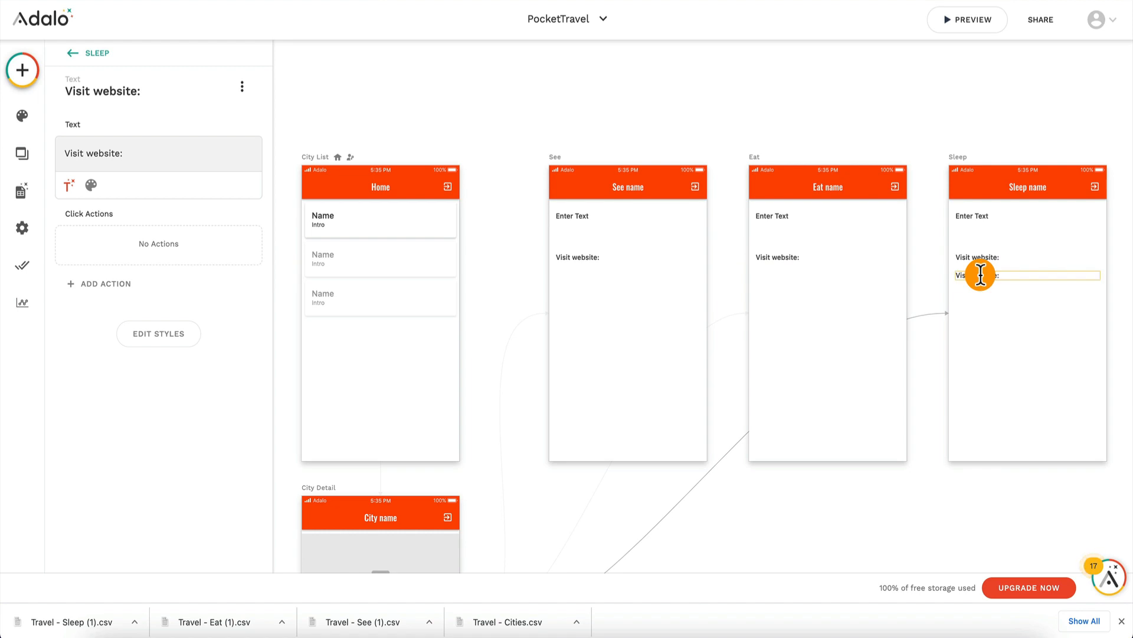
text(Book it:)
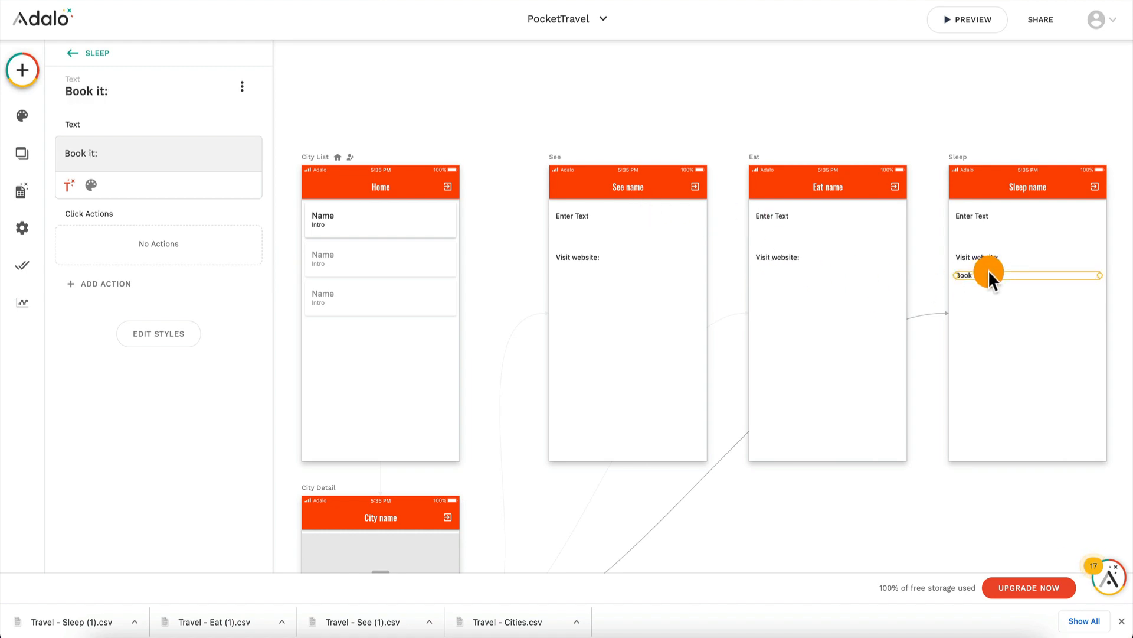
drag(986, 275, 786, 275)
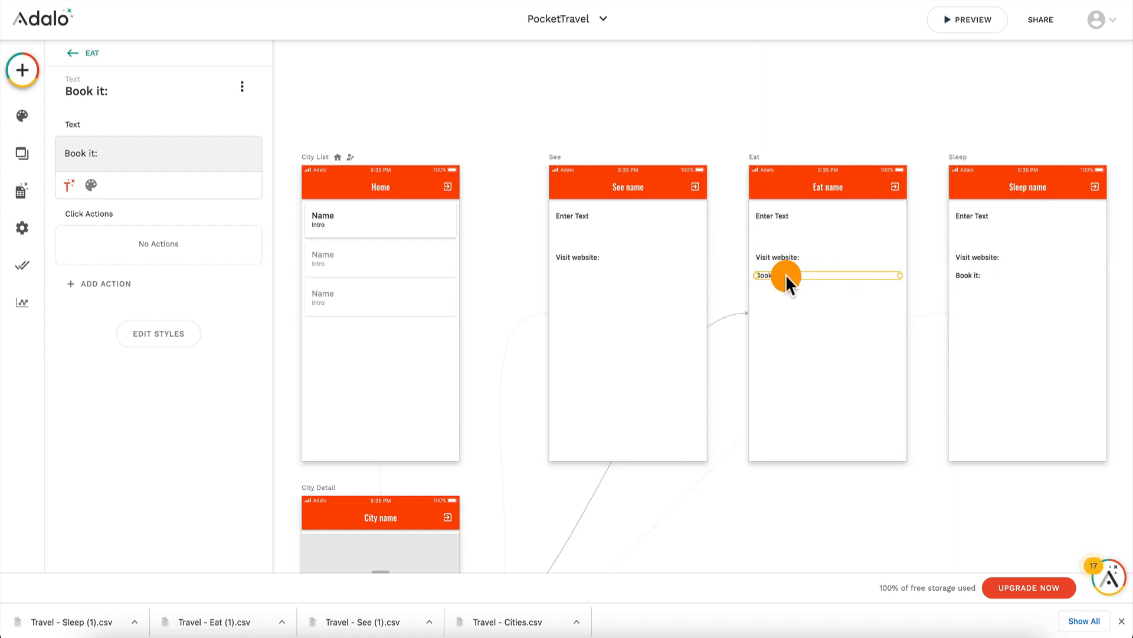
click(806, 320)
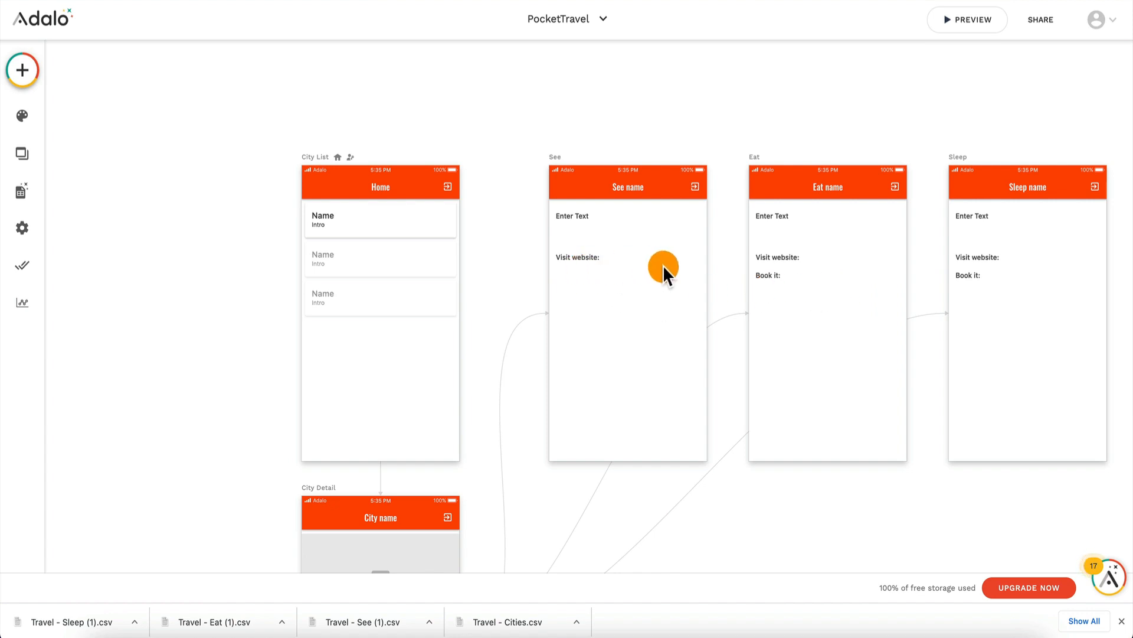
Step: Switch to the Travel spreadsheet in Google Sheets and enter the header Desc in cell C1 of the See sheet
click(590, 216)
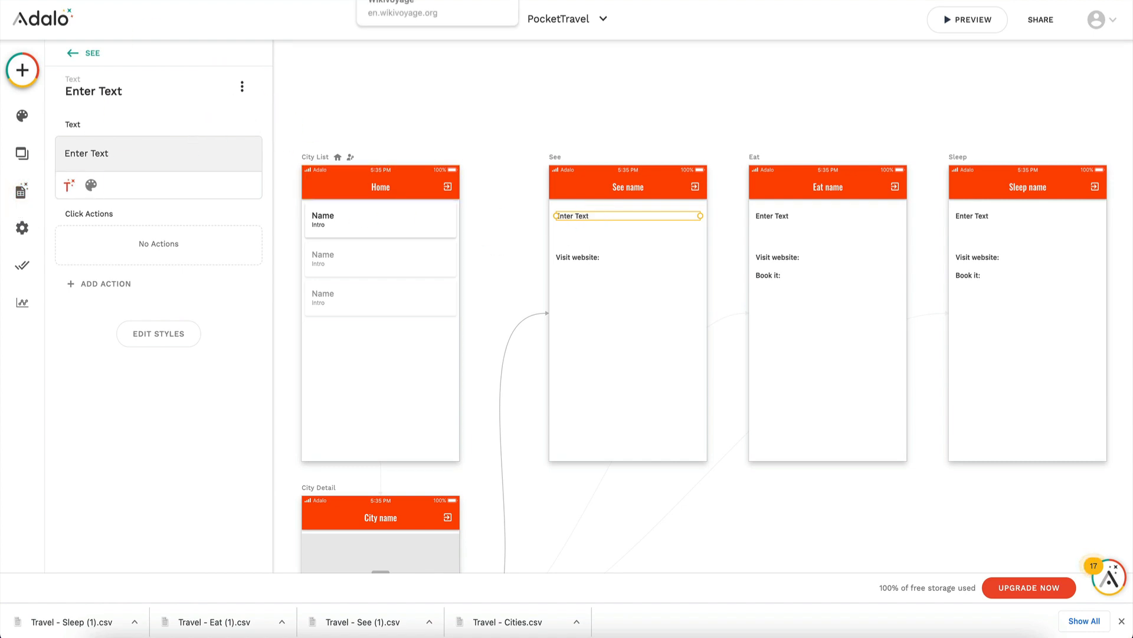
click(259, 0)
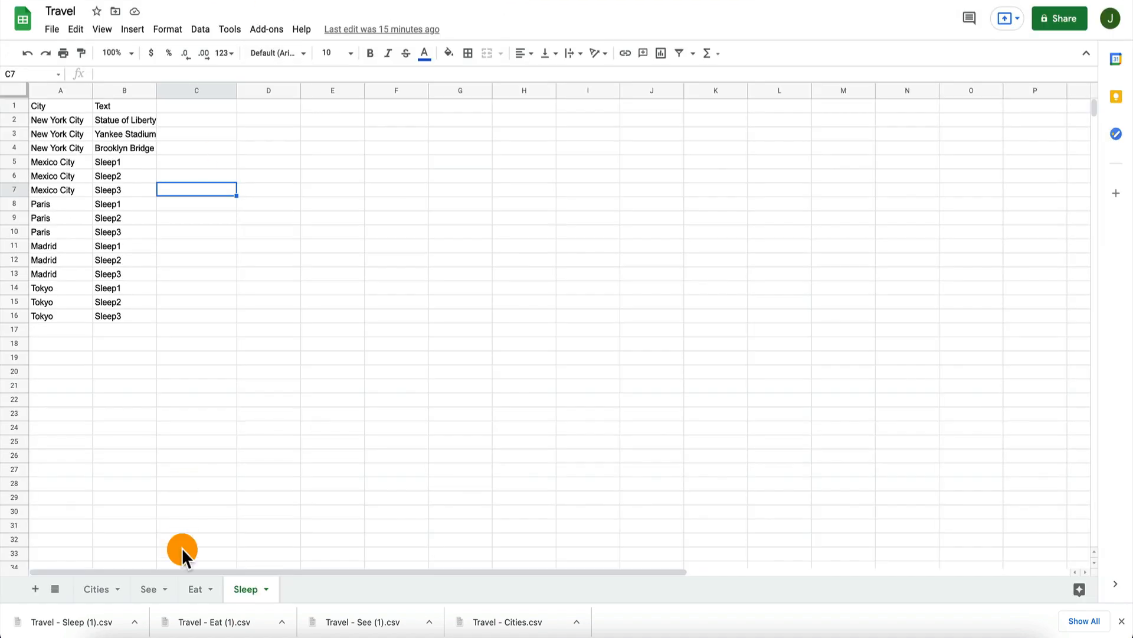
click(149, 589)
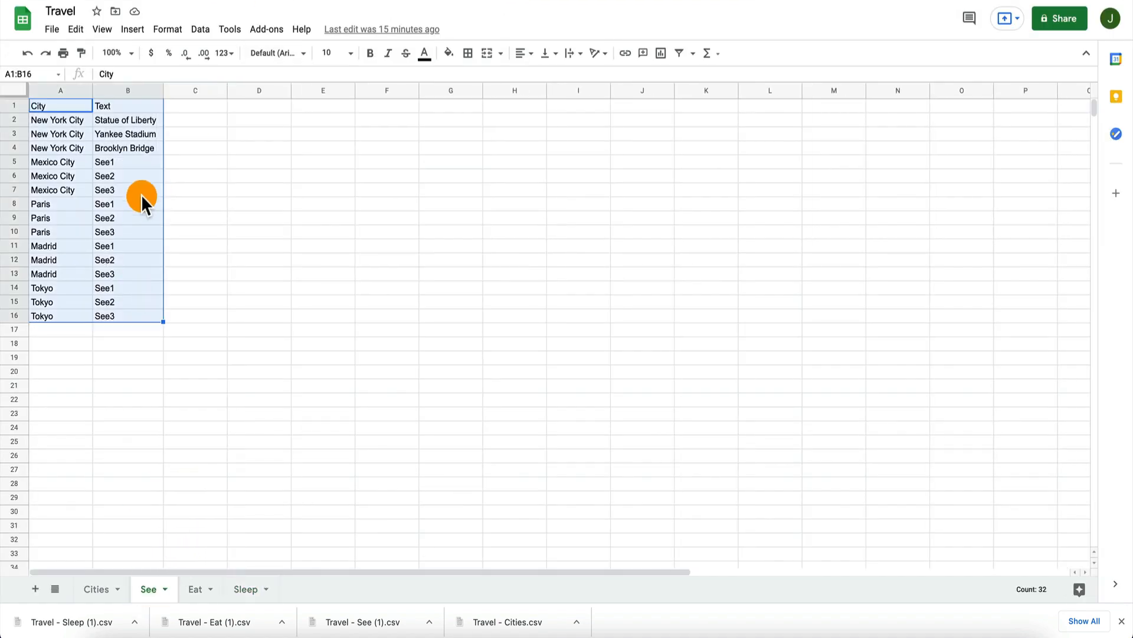
click(186, 104)
text(De)
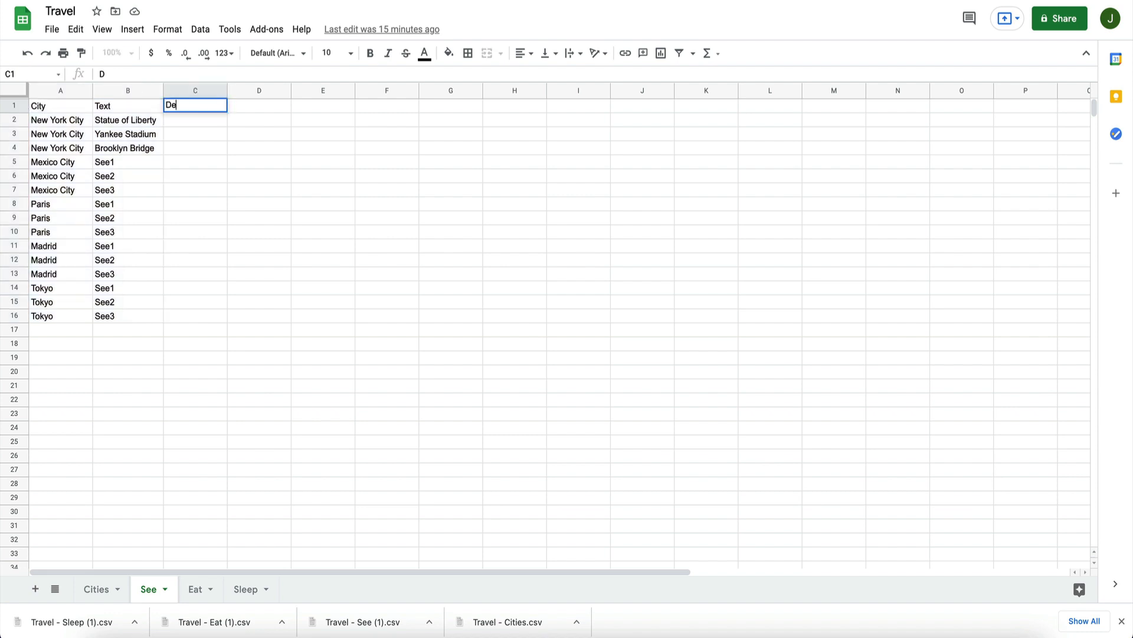
text(sc)
key(super+a)
text(Desc)
key(Return)
key(Up)
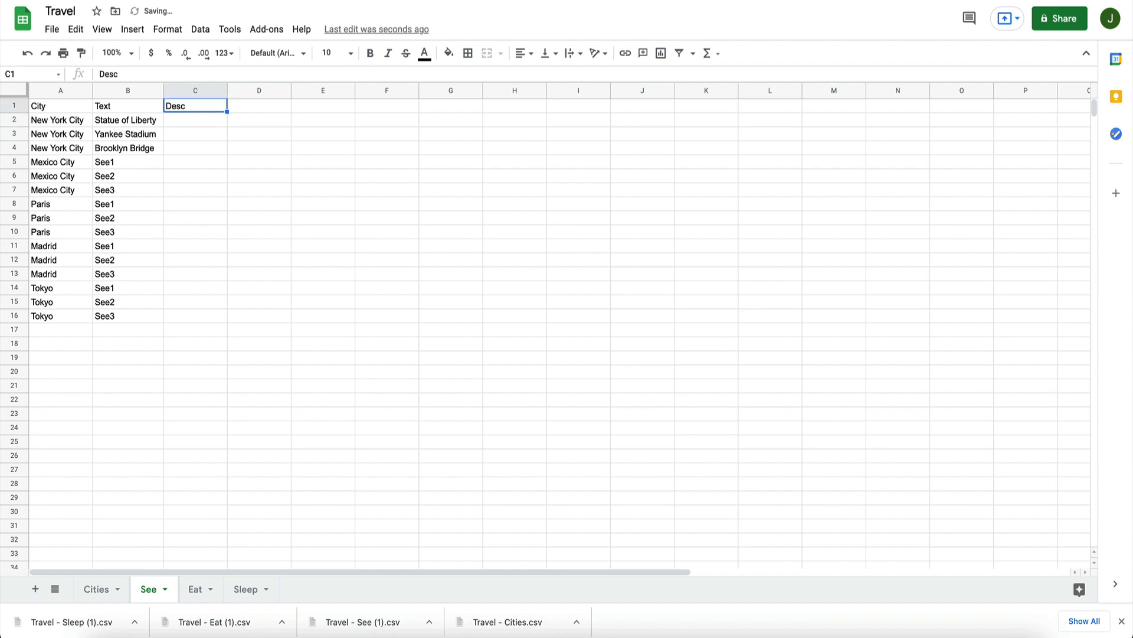
Step: Enter the header URL in cell D1 of the See sheet, beside Desc
key(Right)
text(URL)
key(Return)
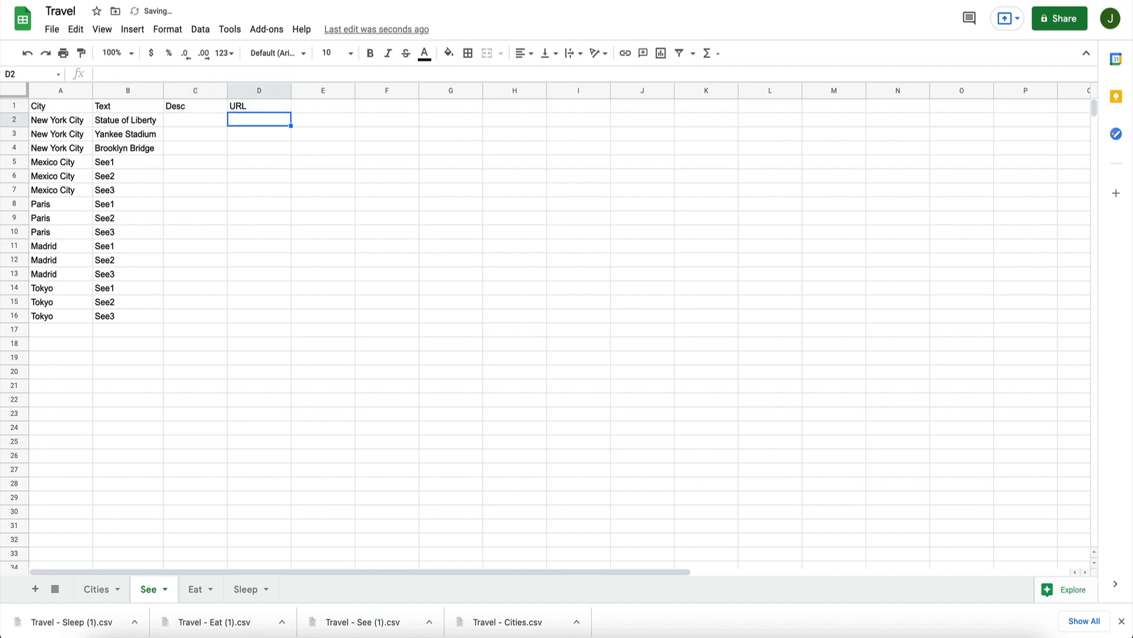
key(Left)
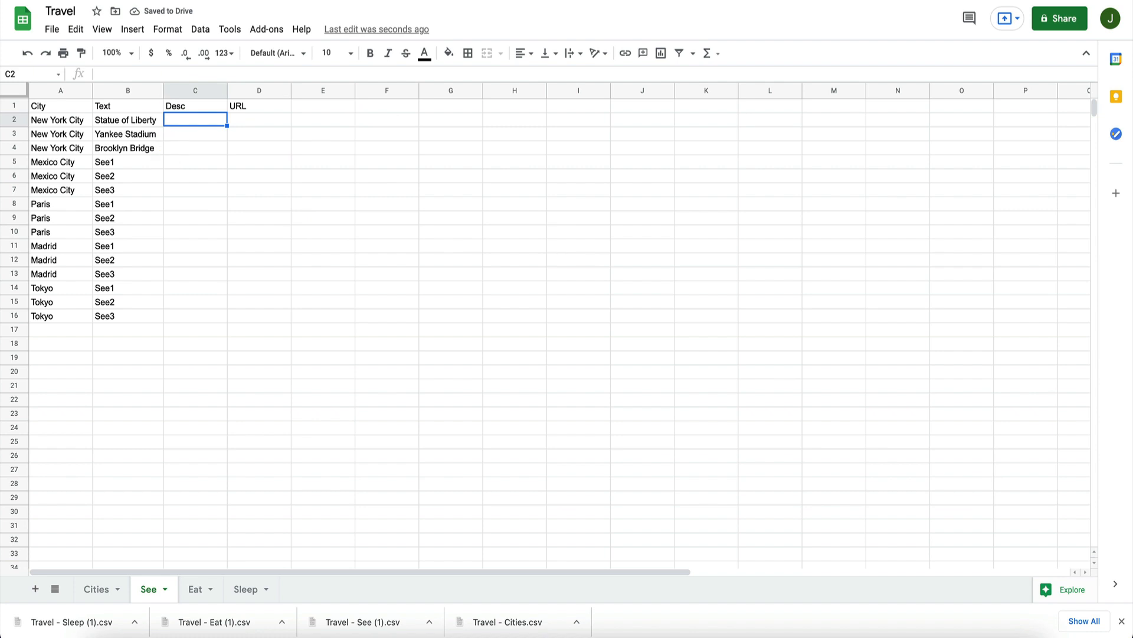
Step: Switch back to Adalo and add a text property named Desc to the See database collection
key(ctrl+Tab)
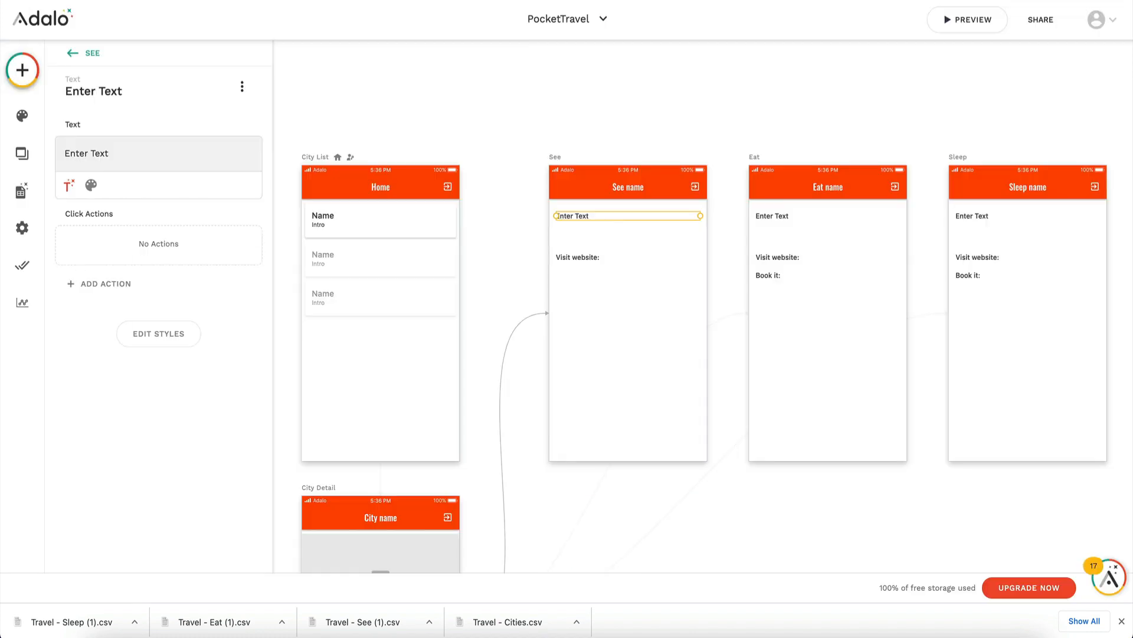
click(22, 190)
click(136, 173)
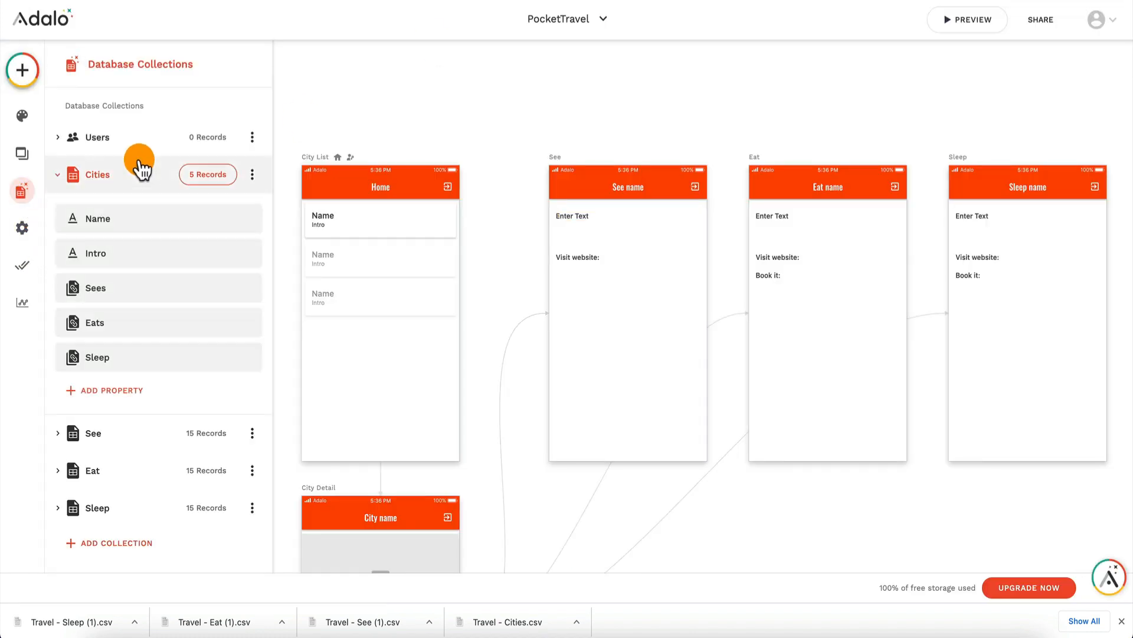
click(126, 436)
click(126, 331)
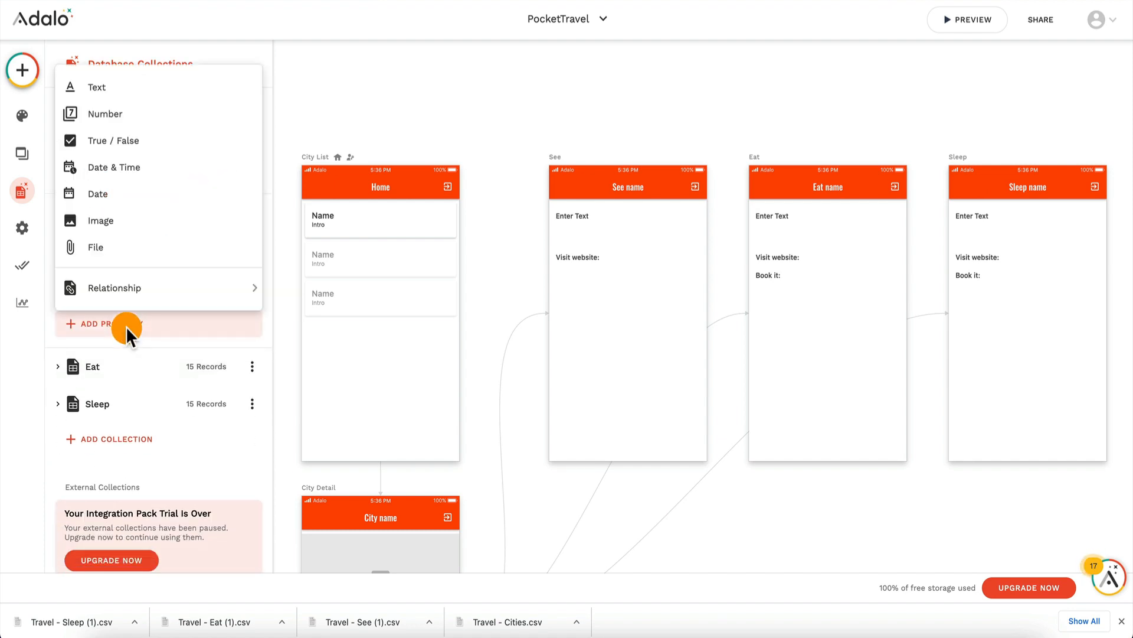
mouse_move(155, 293)
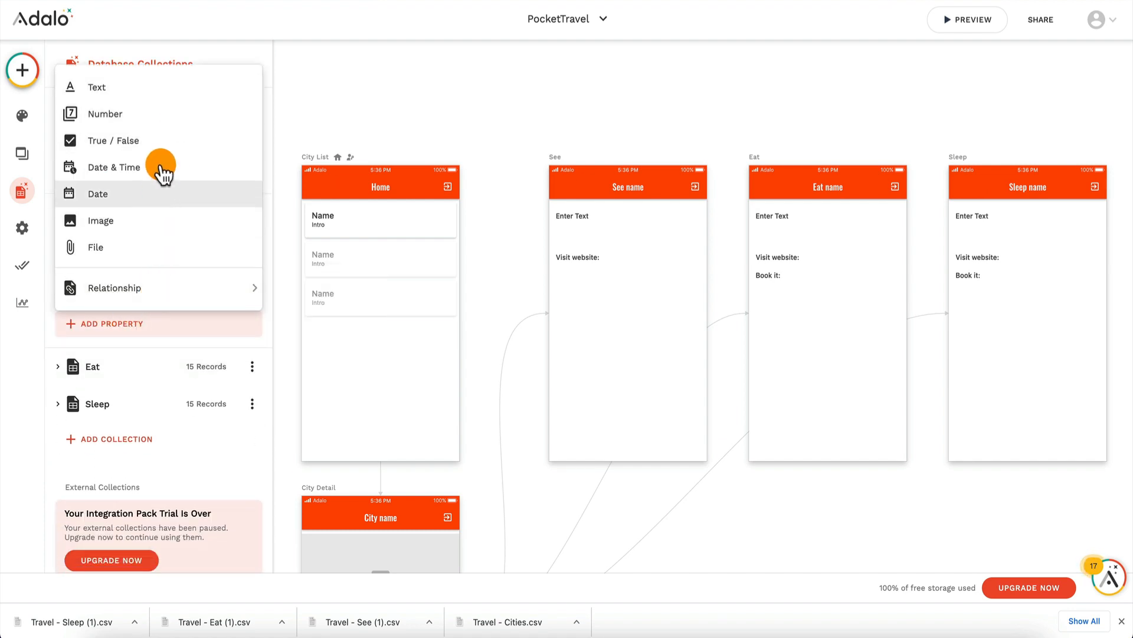
click(158, 87)
triple_click(151, 426)
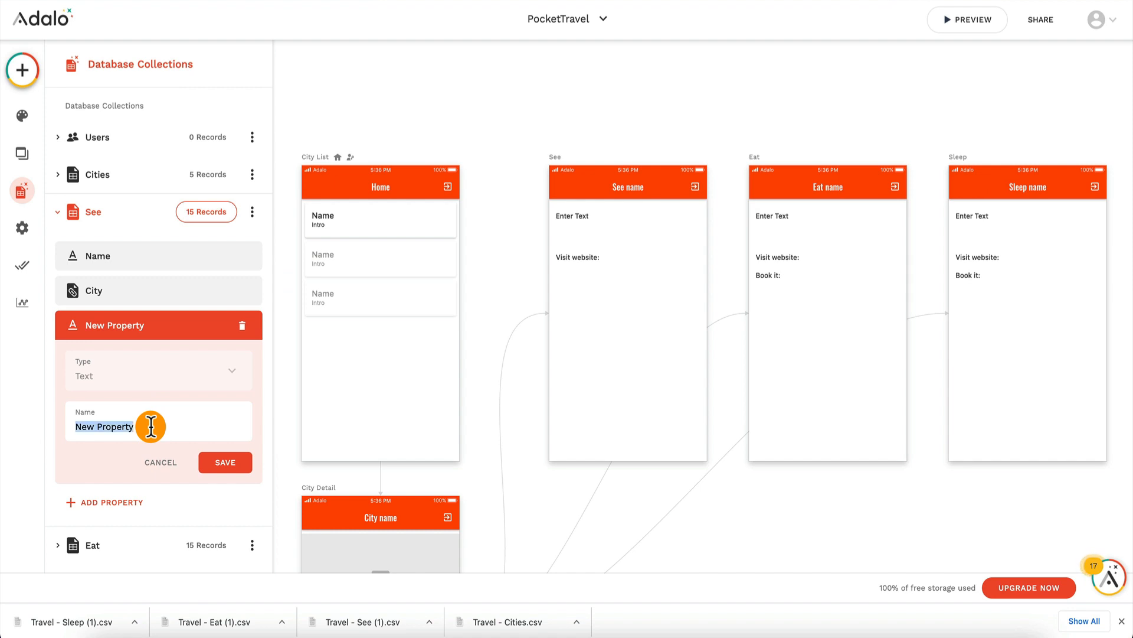
text(Desc)
click(226, 463)
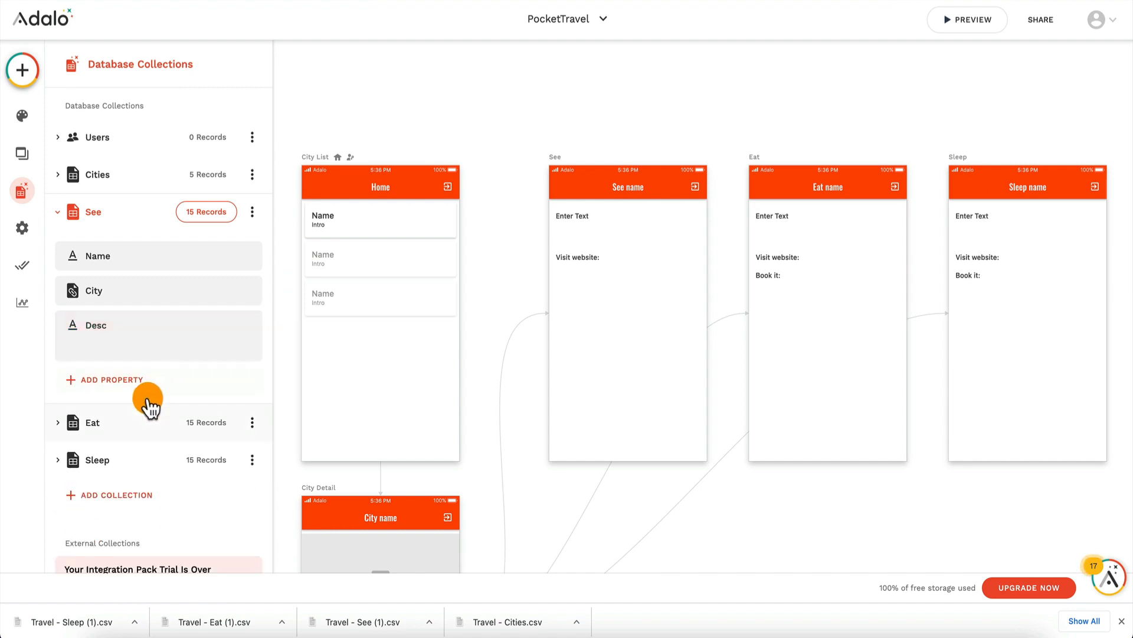
Step: Add a text property named URL to the See database collection
click(125, 356)
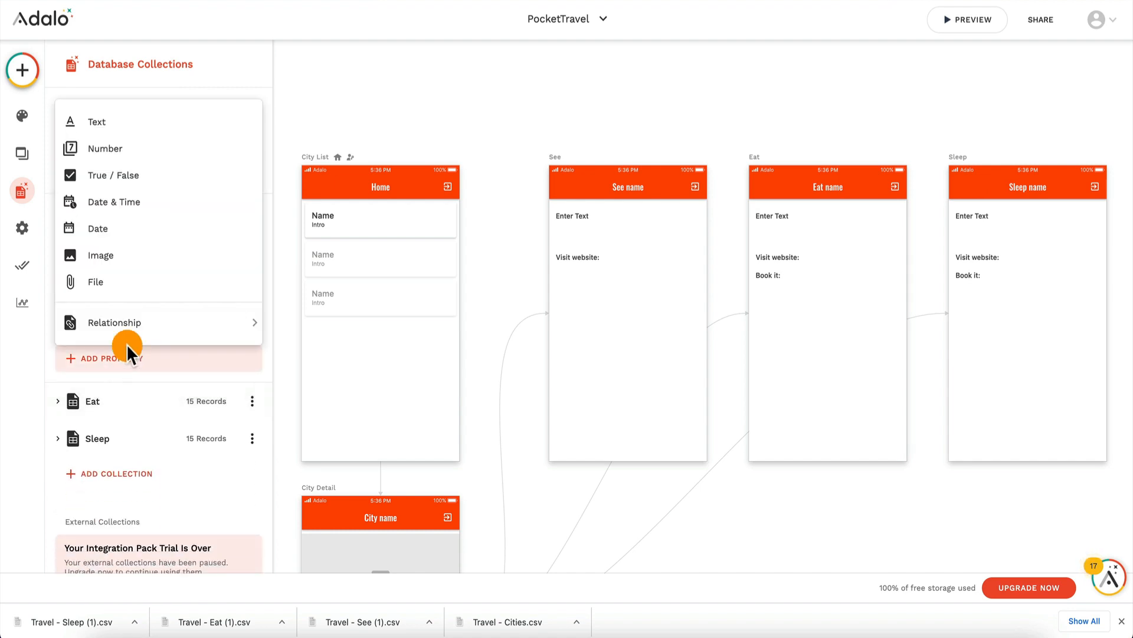
click(132, 121)
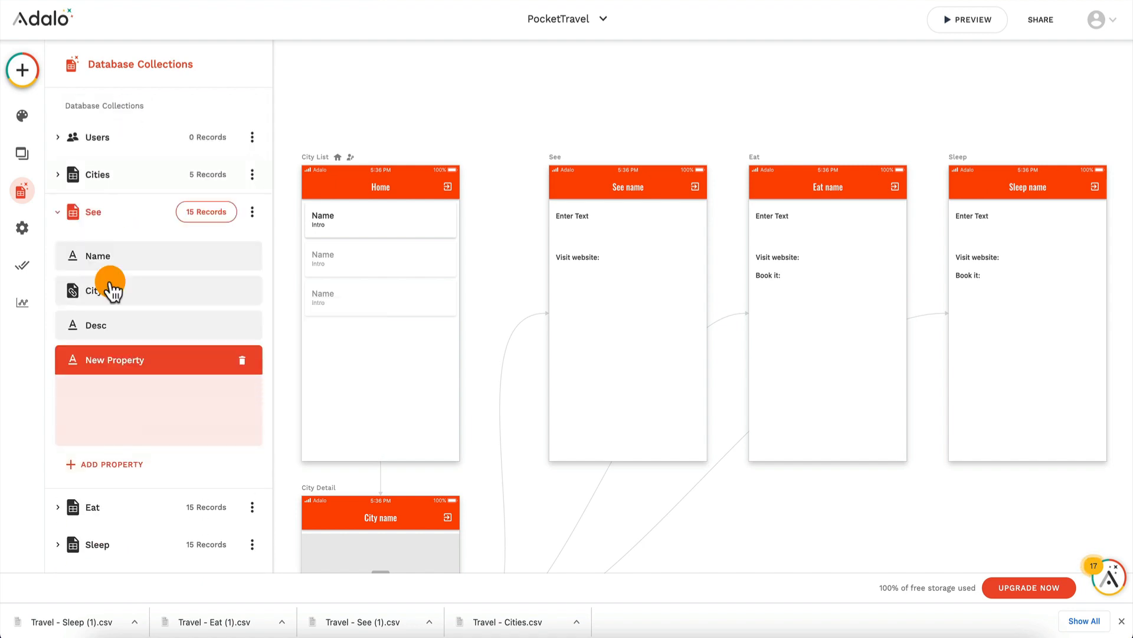
triple_click(143, 456)
text(URL)
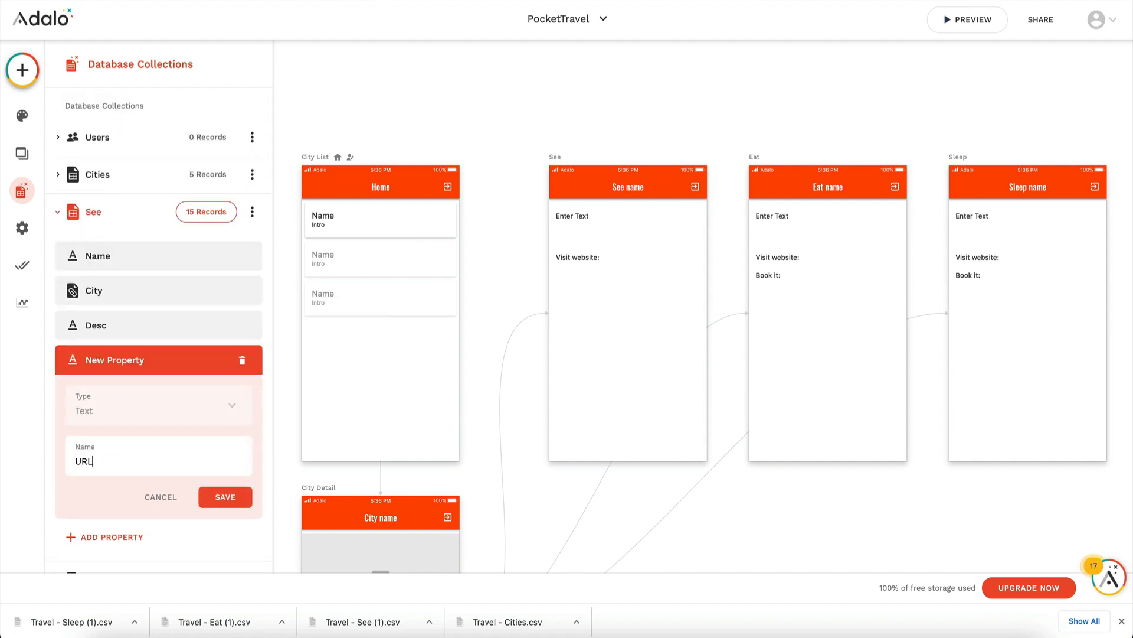
click(234, 495)
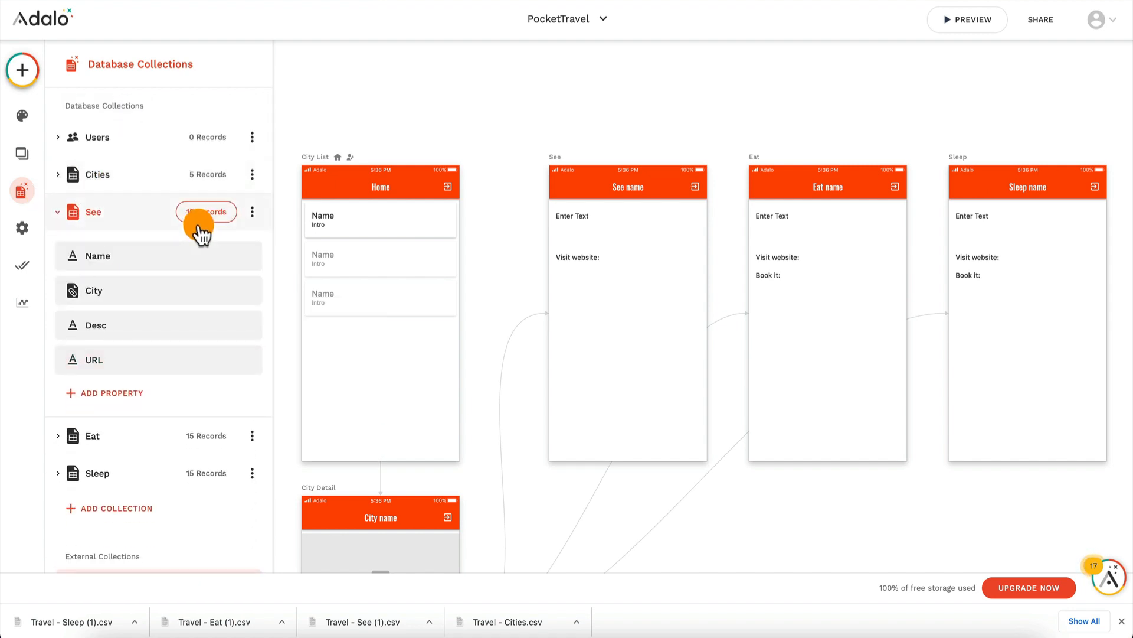
click(213, 217)
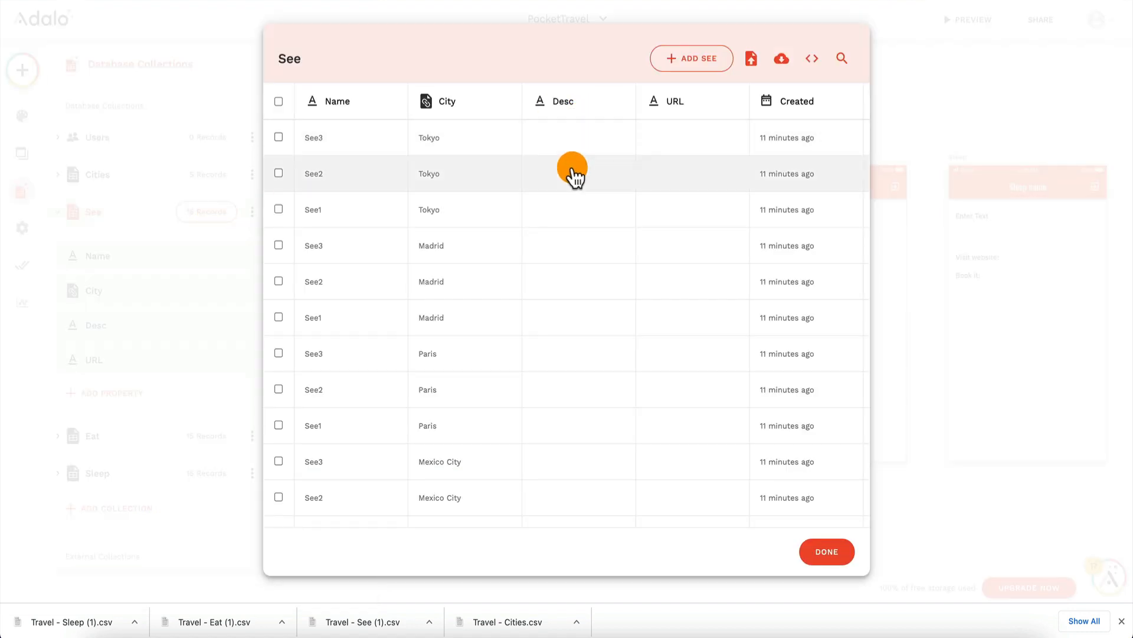
scroll(574, 273, down, 5)
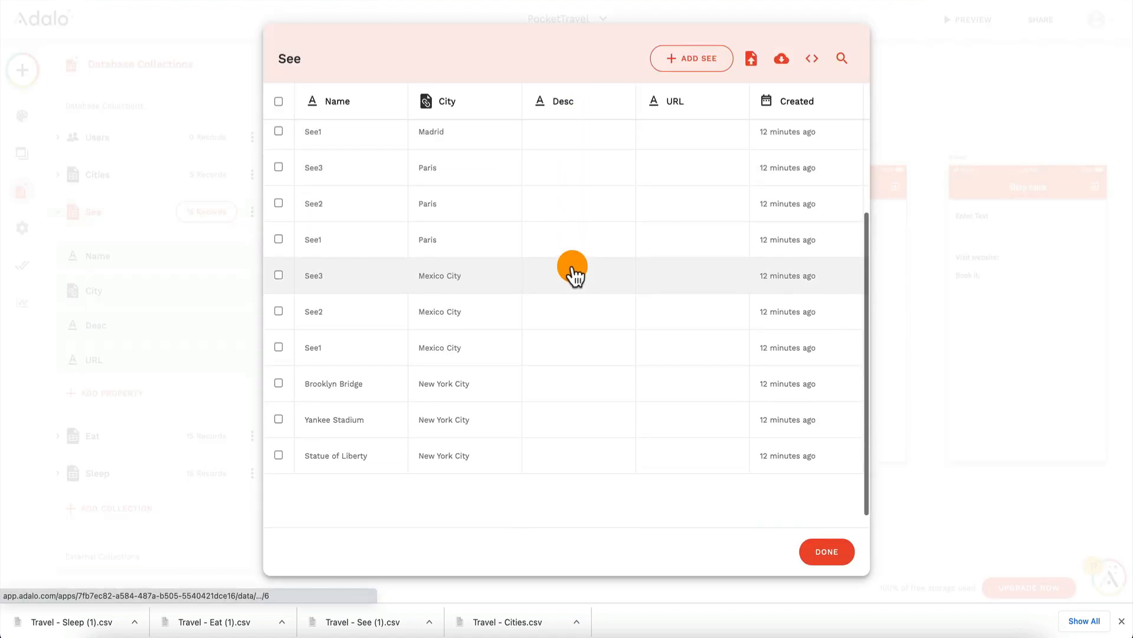
click(569, 387)
click(549, 334)
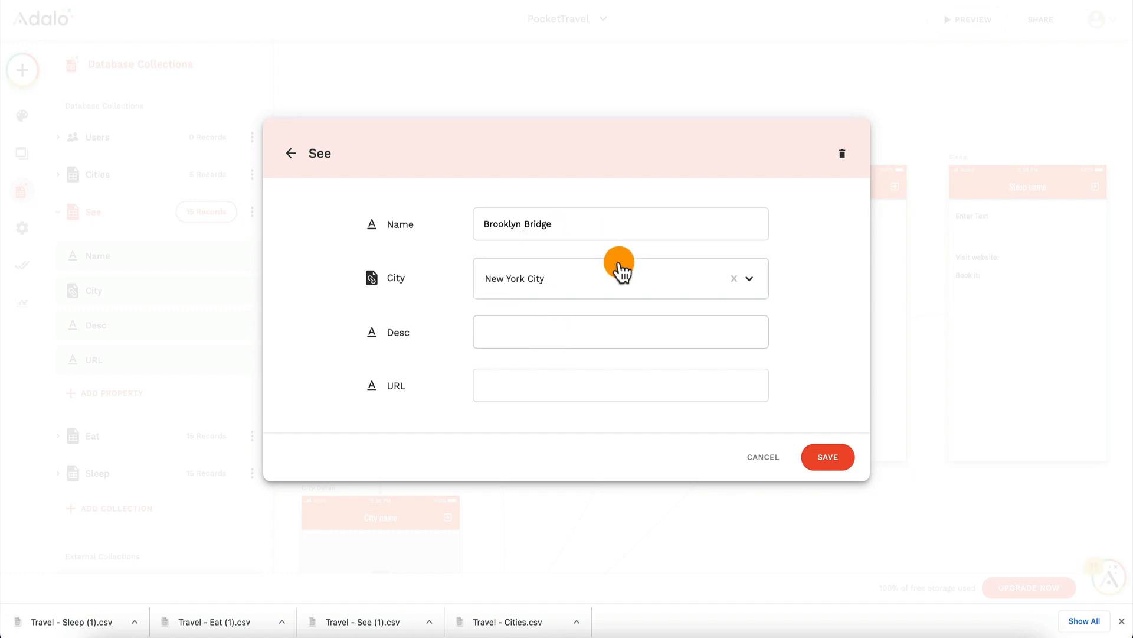
text(The)
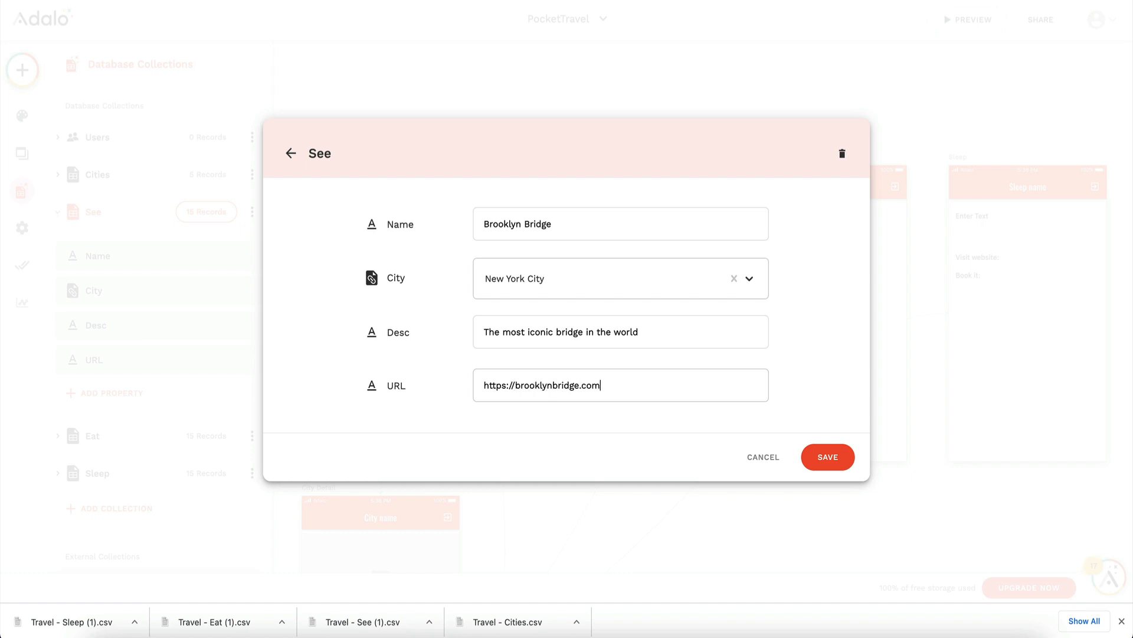
click(828, 454)
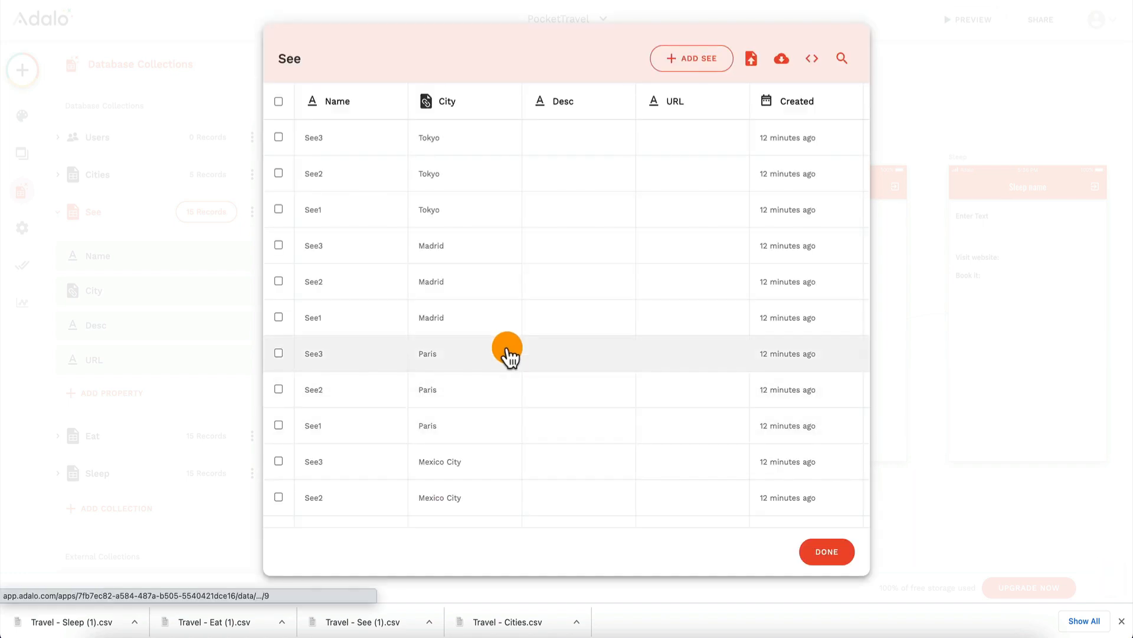
scroll(537, 413, down, 3)
click(557, 422)
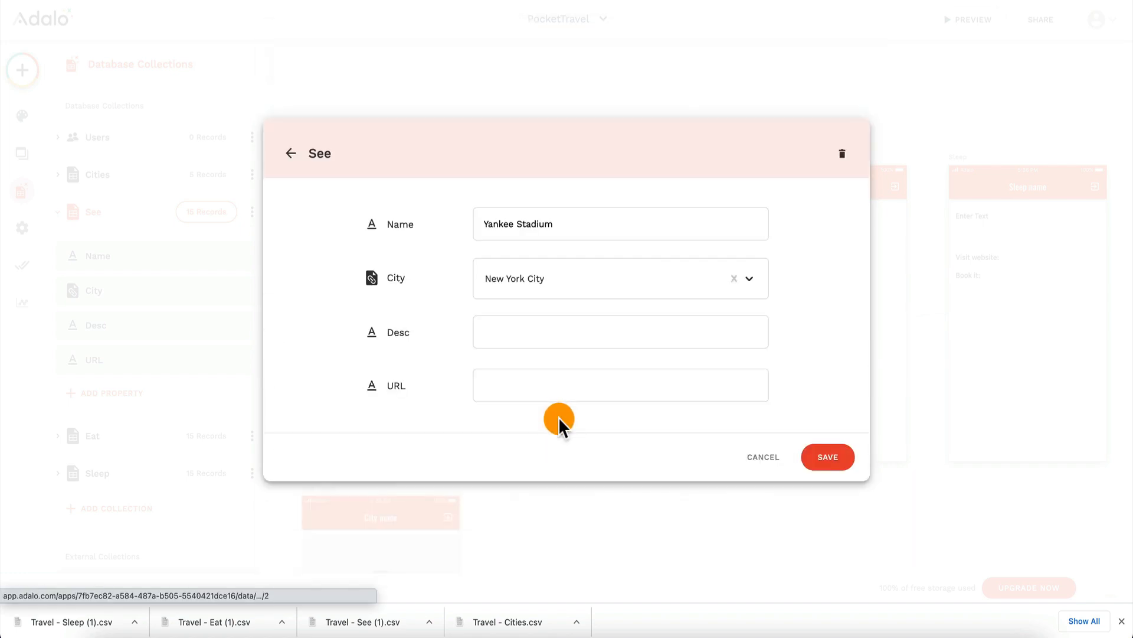
click(542, 323)
text(The)
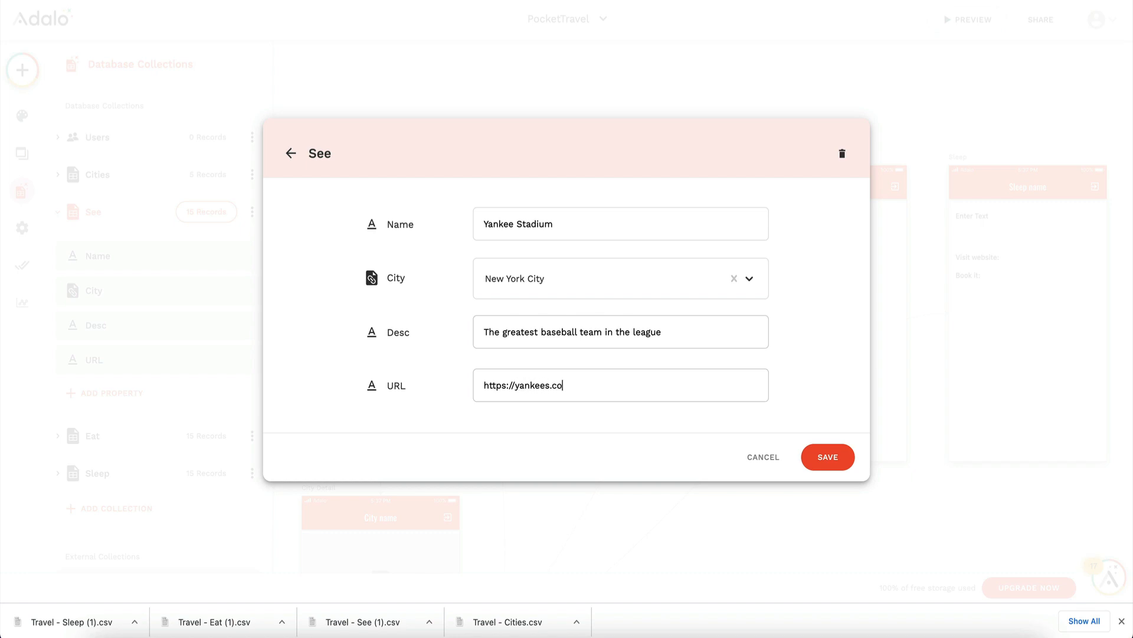
text(m)
click(829, 462)
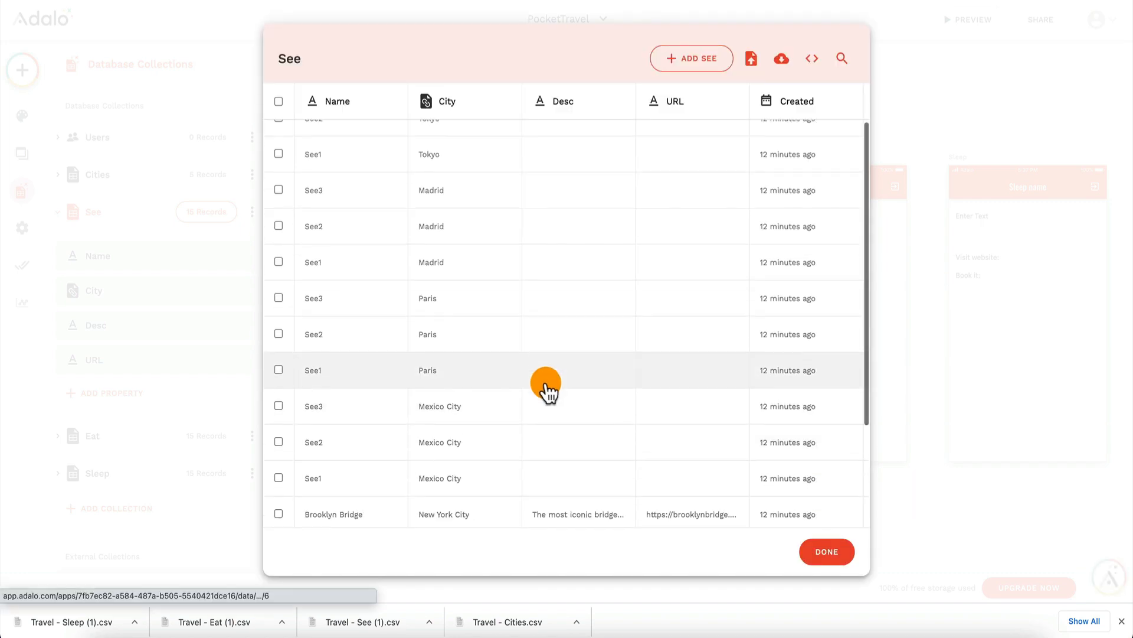
scroll(545, 389, down, 3)
click(572, 454)
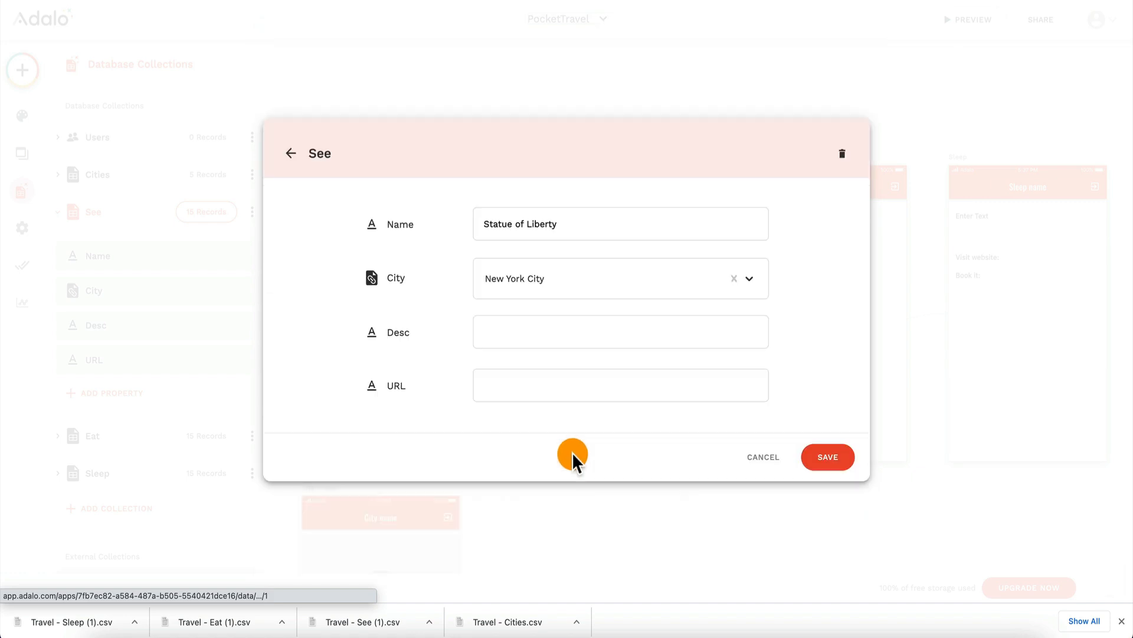
click(527, 324)
text(The)
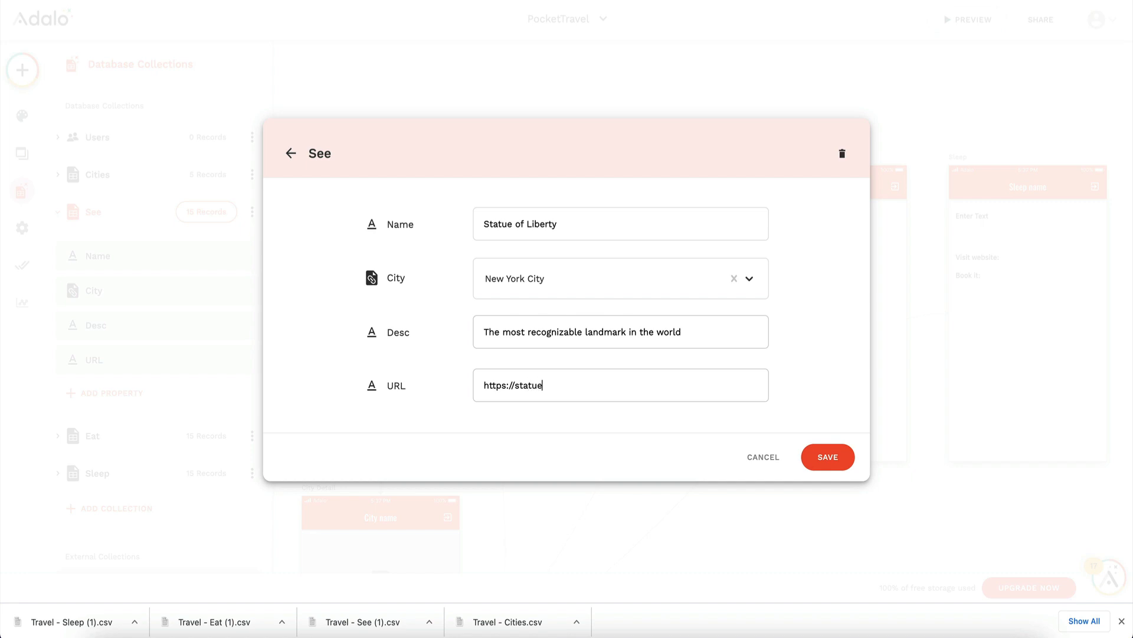
text(rg)
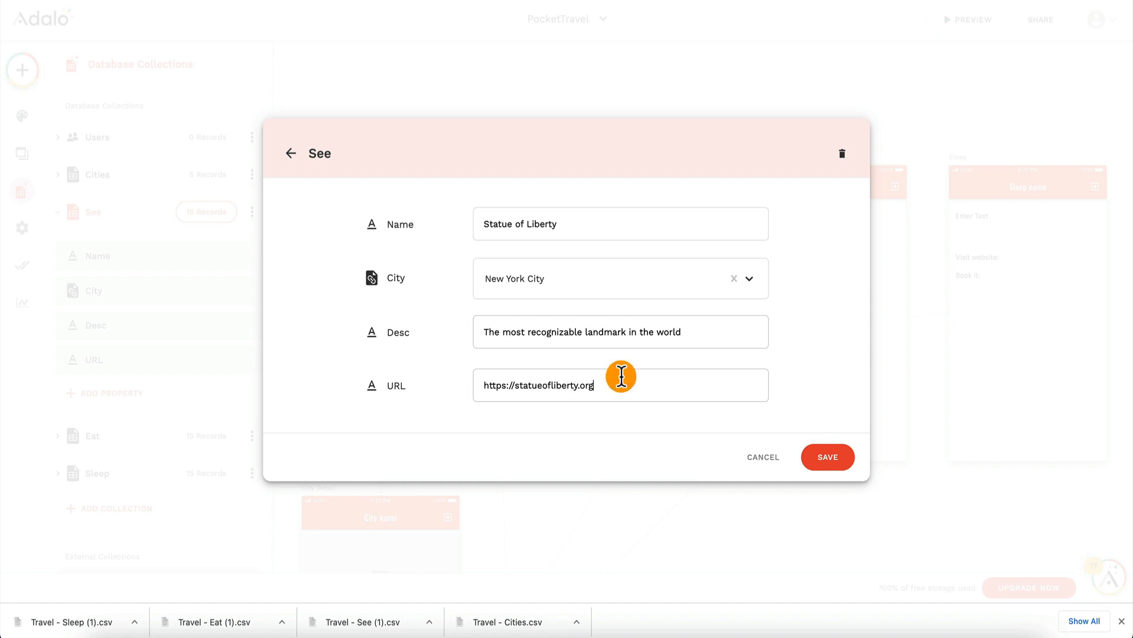
click(829, 457)
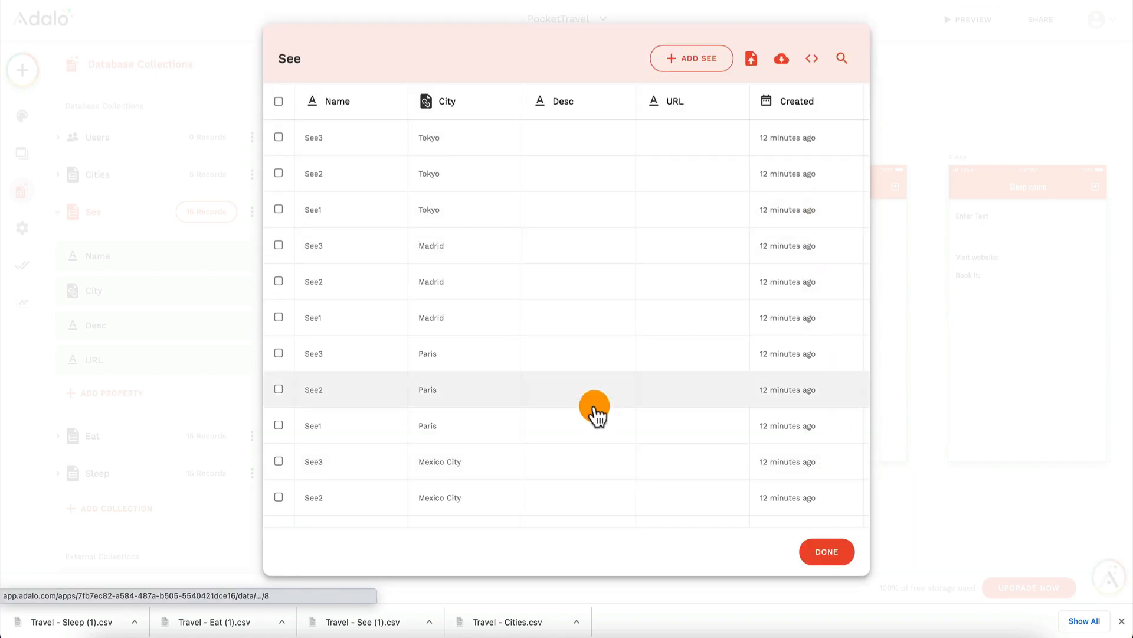
scroll(595, 409, down, 3)
click(834, 553)
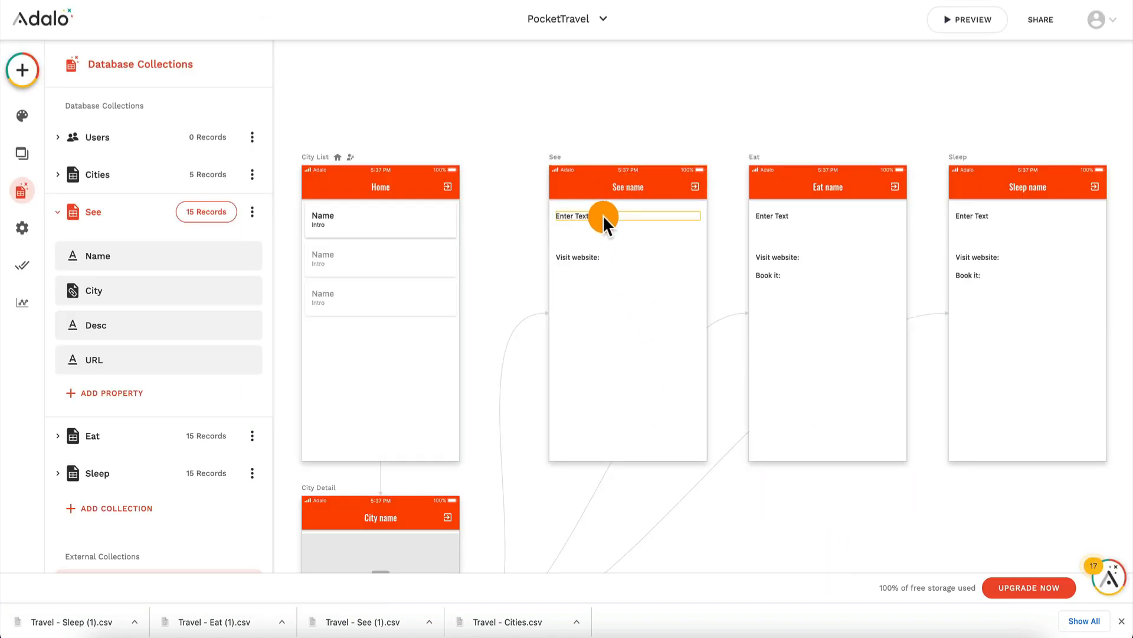
Step: Replace the "Enter Text" placeholder on the See screen with the Current See's Desc value
click(576, 215)
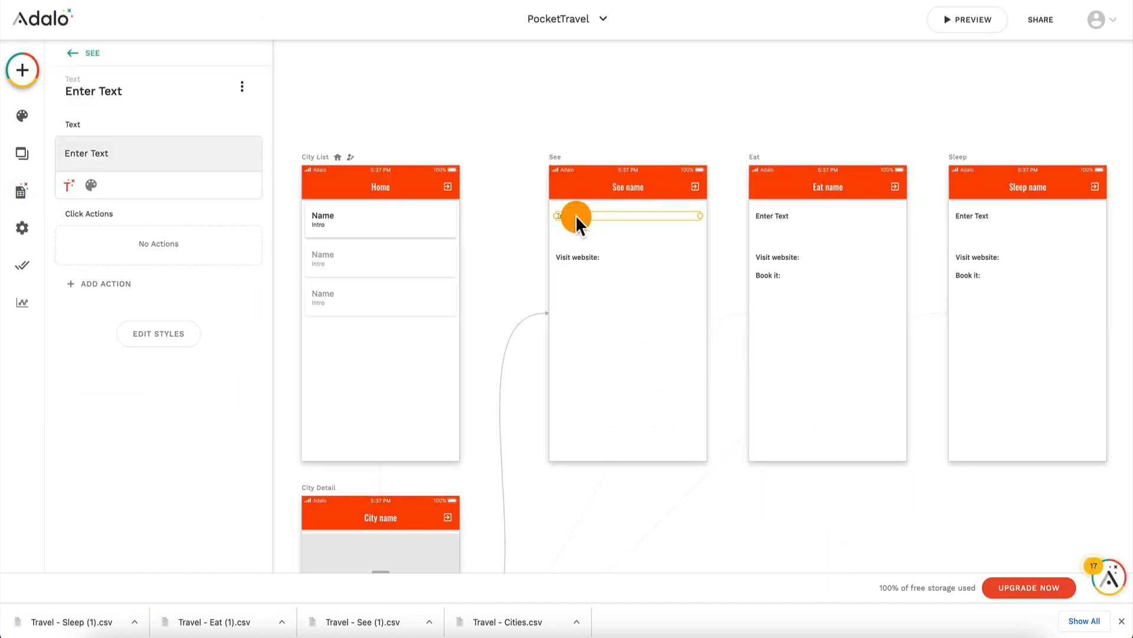
click(147, 153)
key(ctrl+a)
key(BackSpace)
click(62, 186)
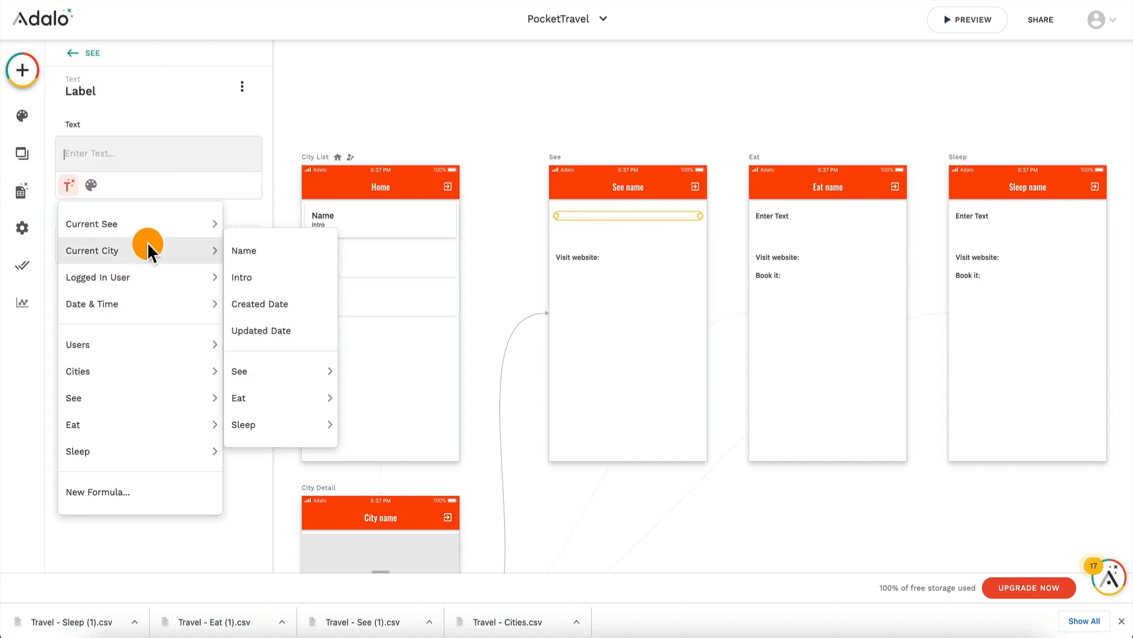
mouse_move(157, 224)
click(260, 252)
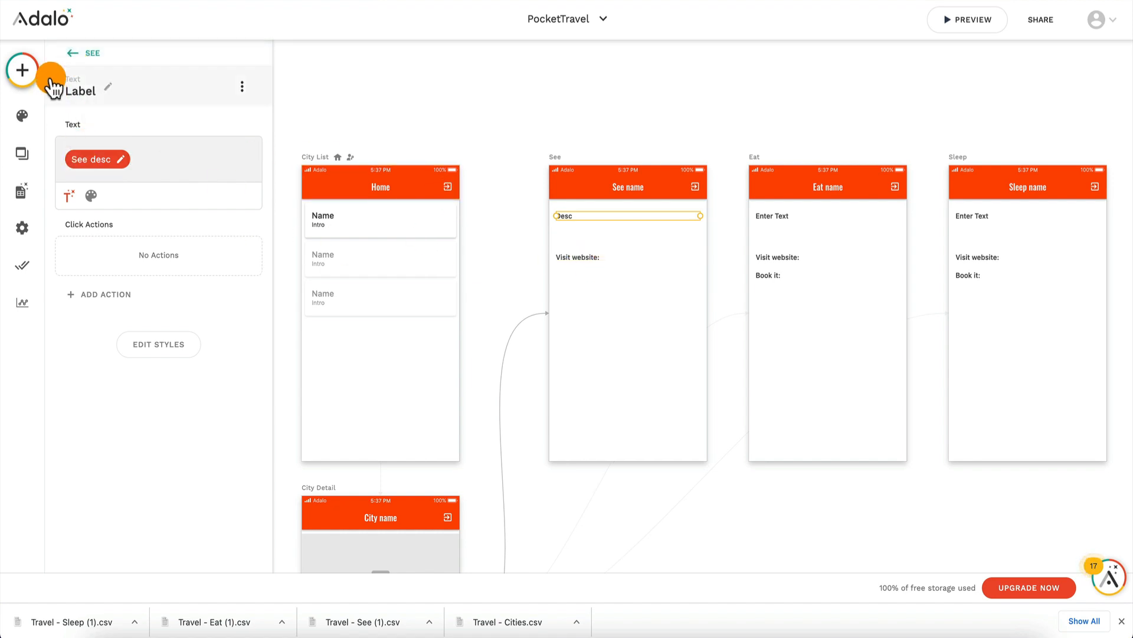
Step: Add a button just below the "Visit website:" text on the See screen and label it Visit Website
click(29, 71)
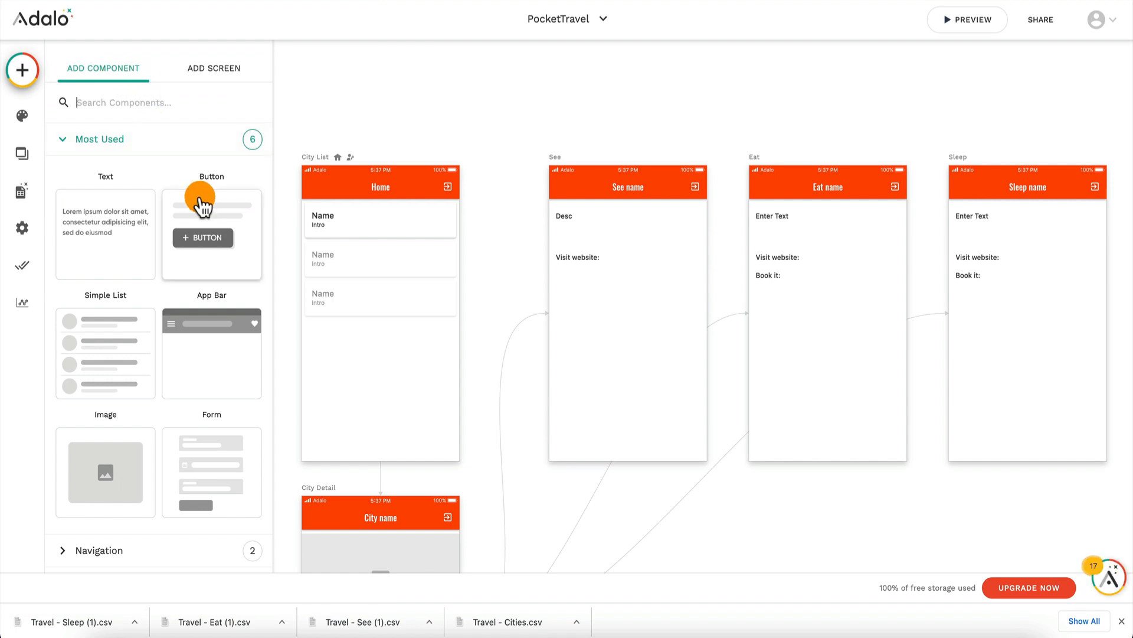
drag(197, 197, 588, 268)
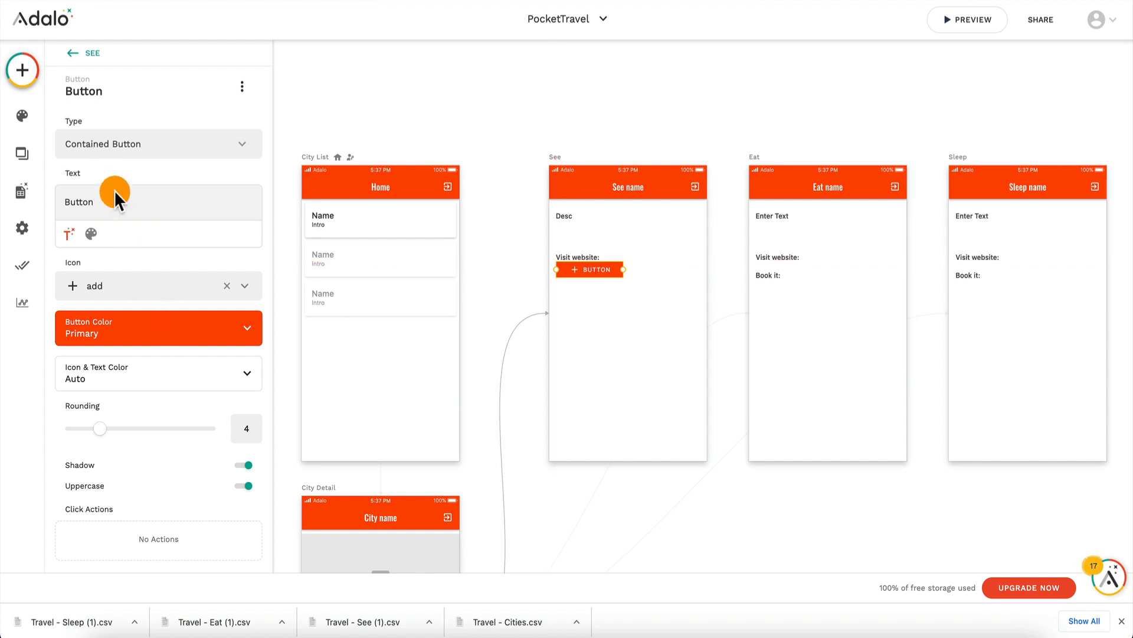
text(Visit Website)
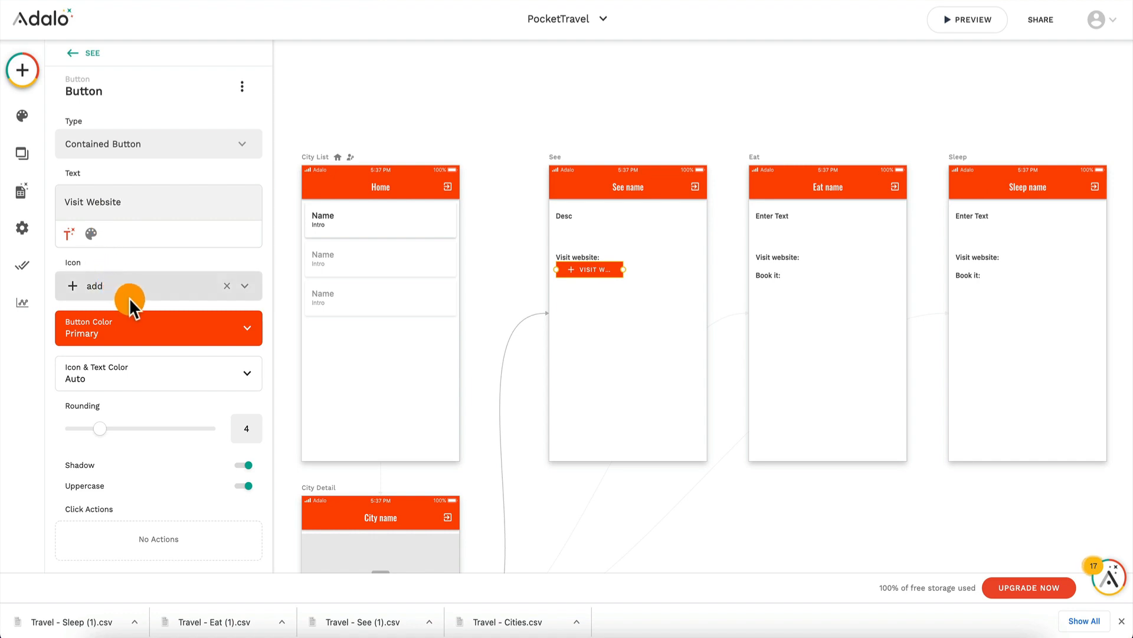
Step: Give the Visit Website button a website link action that uses the Current See's URL as its Website URL
scroll(179, 422, down, 1)
click(128, 524)
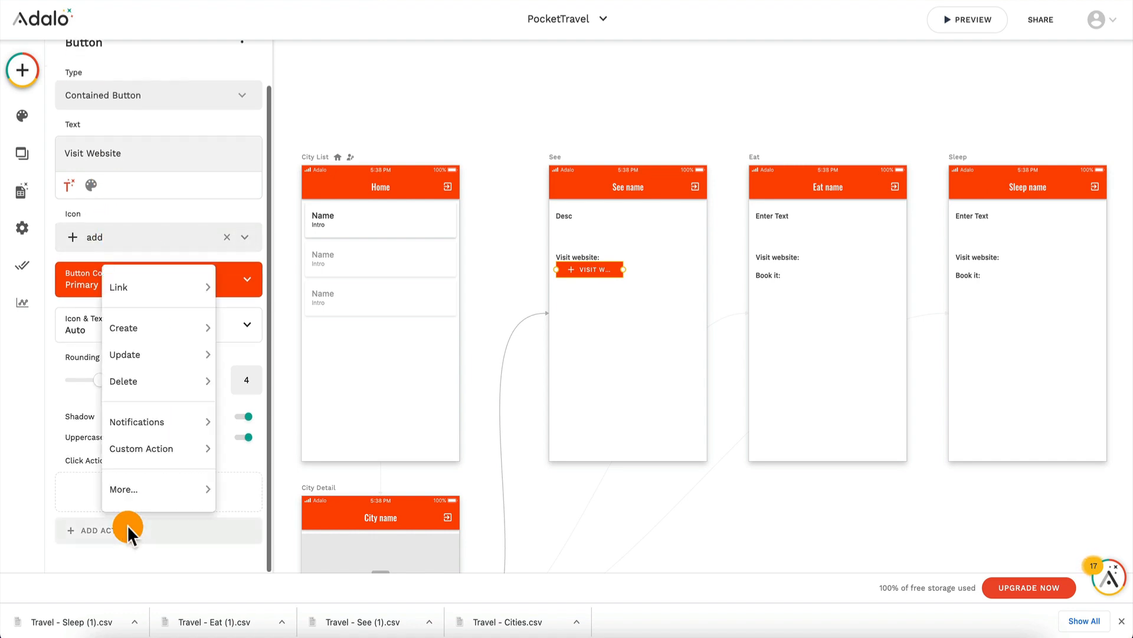
mouse_move(167, 277)
click(269, 539)
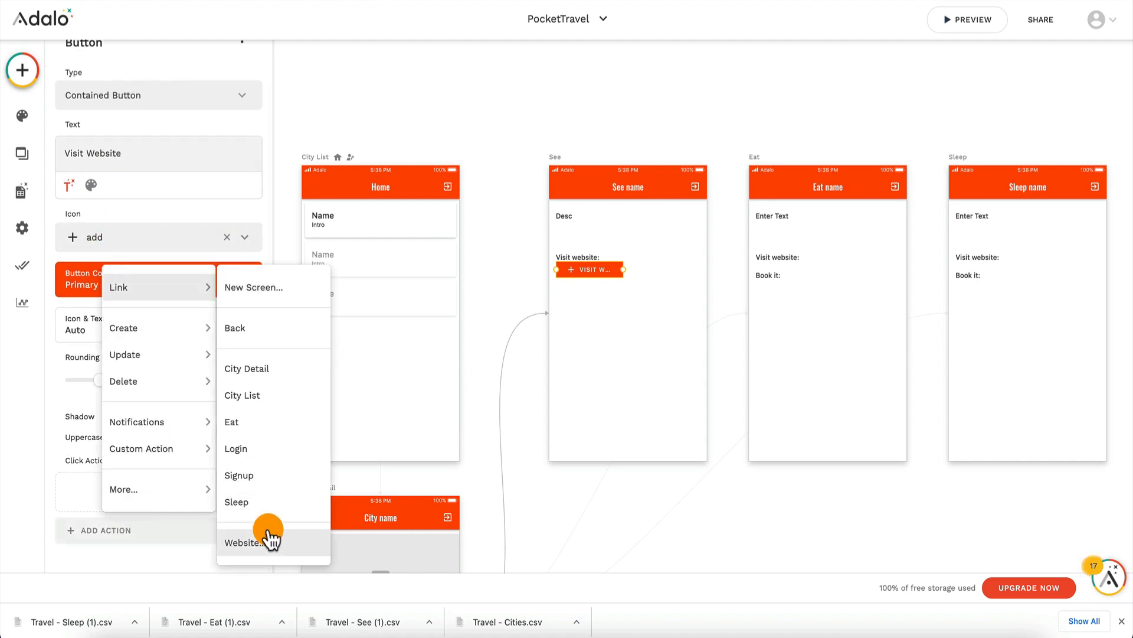
scroll(159, 340, down, 3)
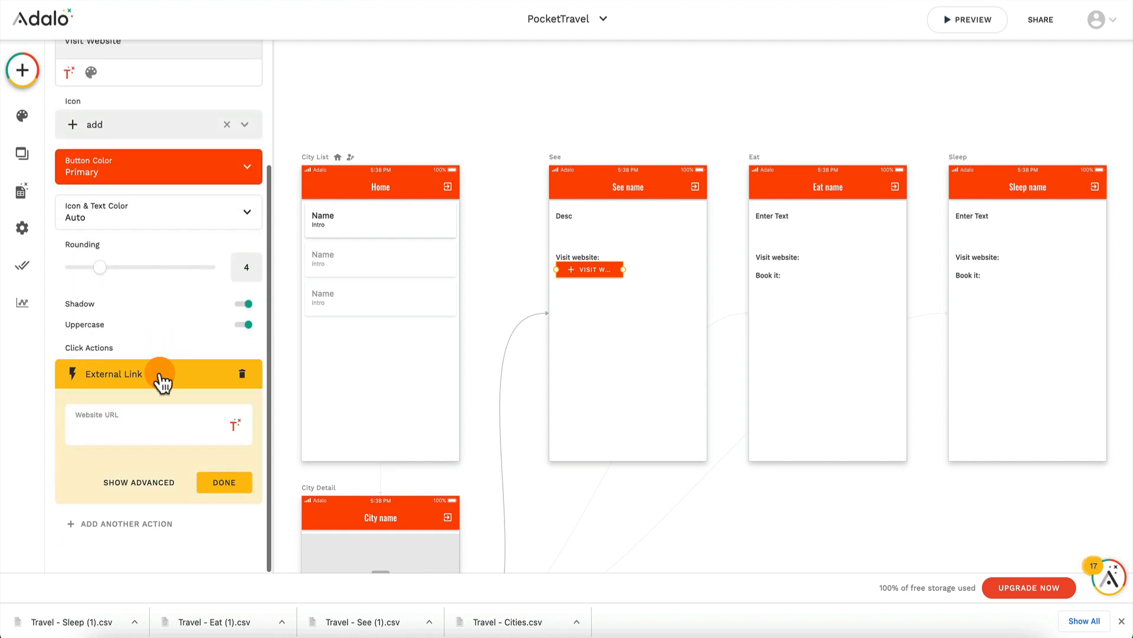
click(231, 423)
mouse_move(239, 118)
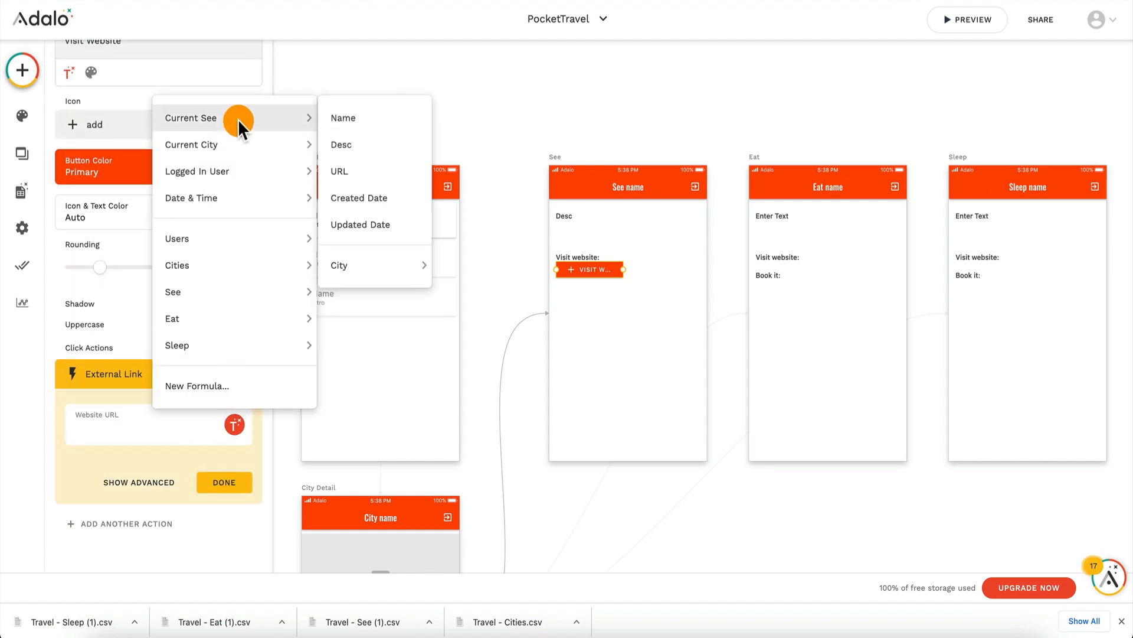
click(363, 170)
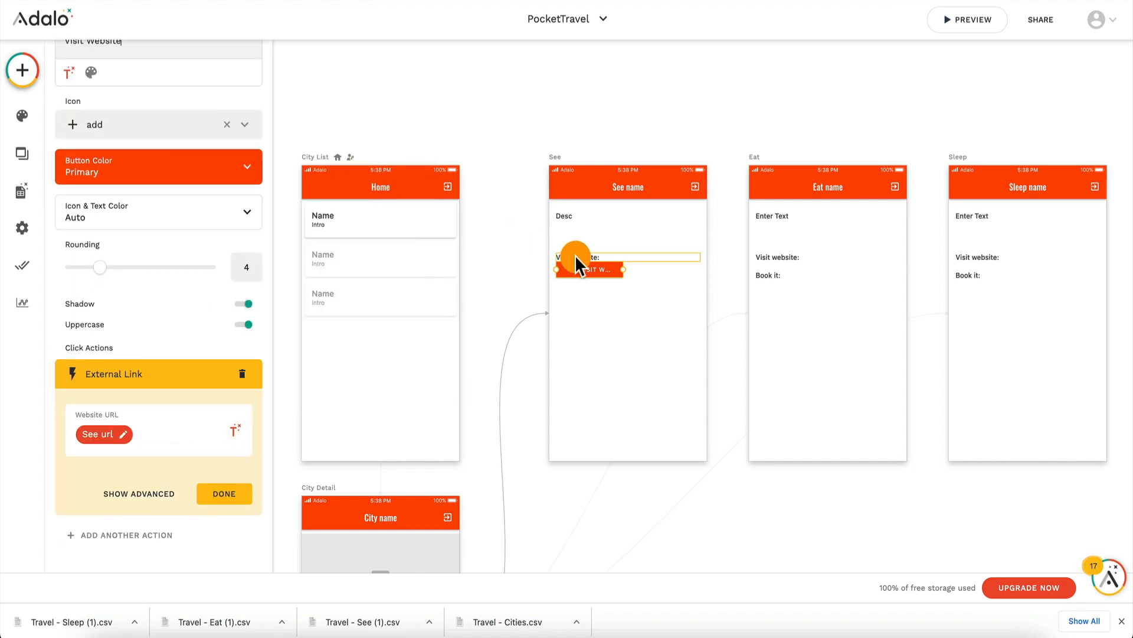
Step: Delete the "Visit website:" text above the button on the See screen
click(575, 255)
key(Delete)
Step: Remove the icon from the See screen's Visit Website button and widen the button to span the content width
click(580, 265)
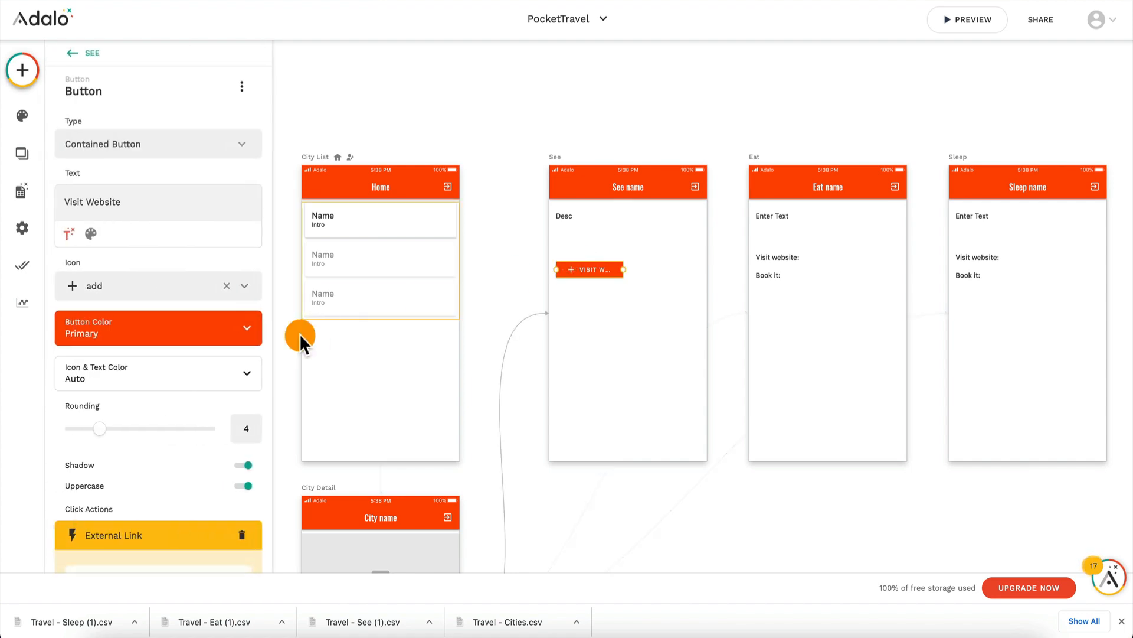
click(227, 286)
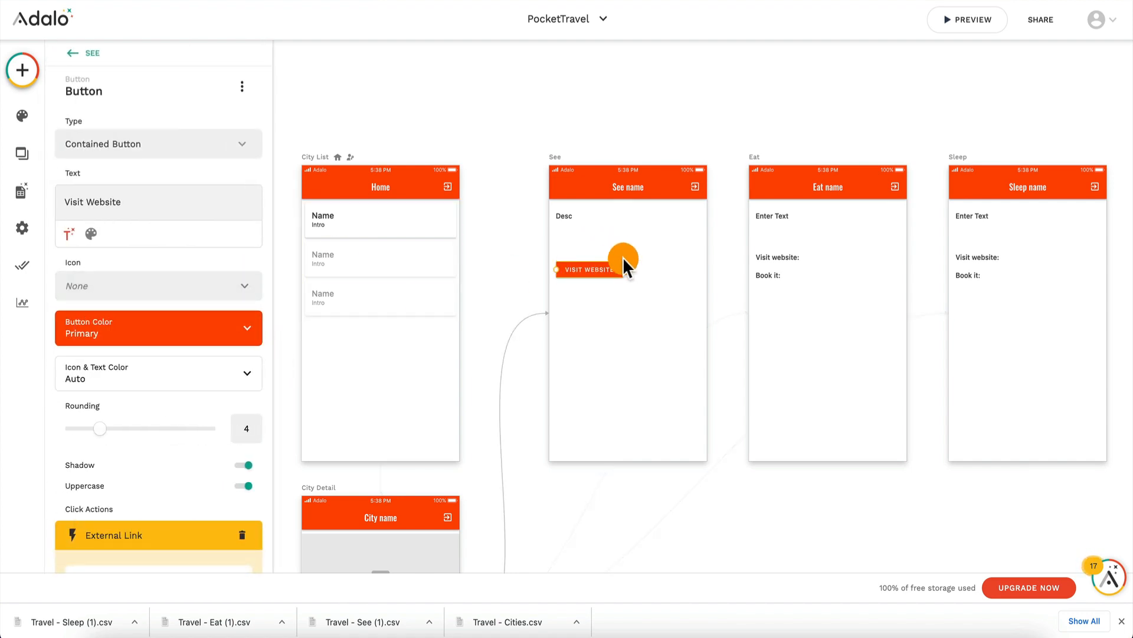
drag(623, 269, 700, 269)
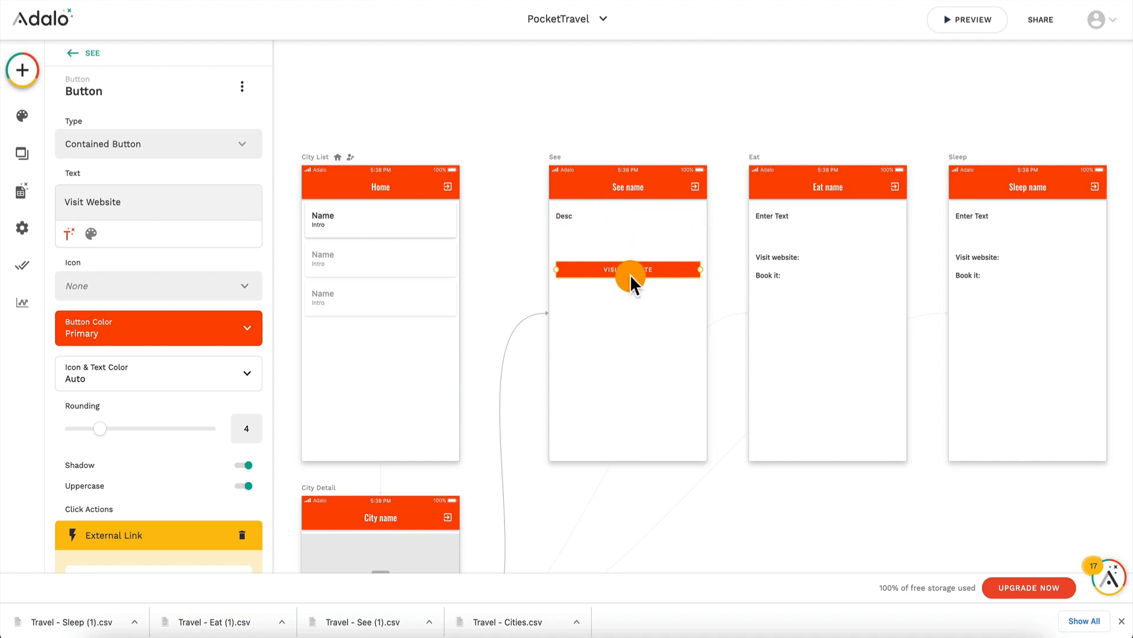
Step: Copy the Visit Website button to the Eat screen and put it in place of the deleted "Visit website:" text
key(ctrl+d)
drag(631, 272, 799, 304)
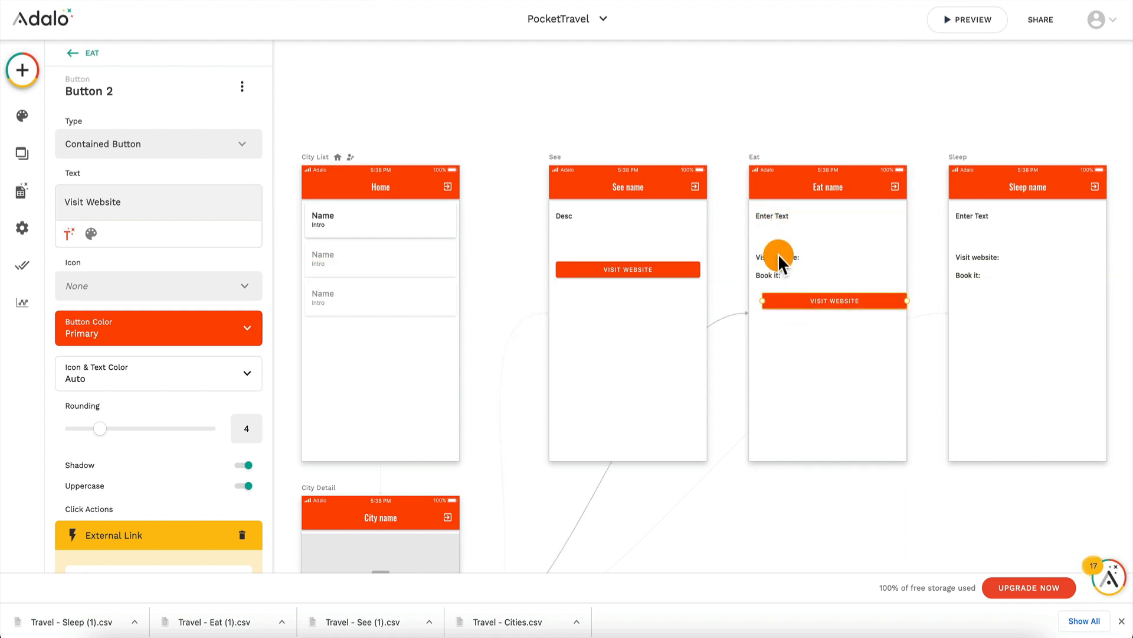
click(779, 257)
key(Delete)
click(805, 293)
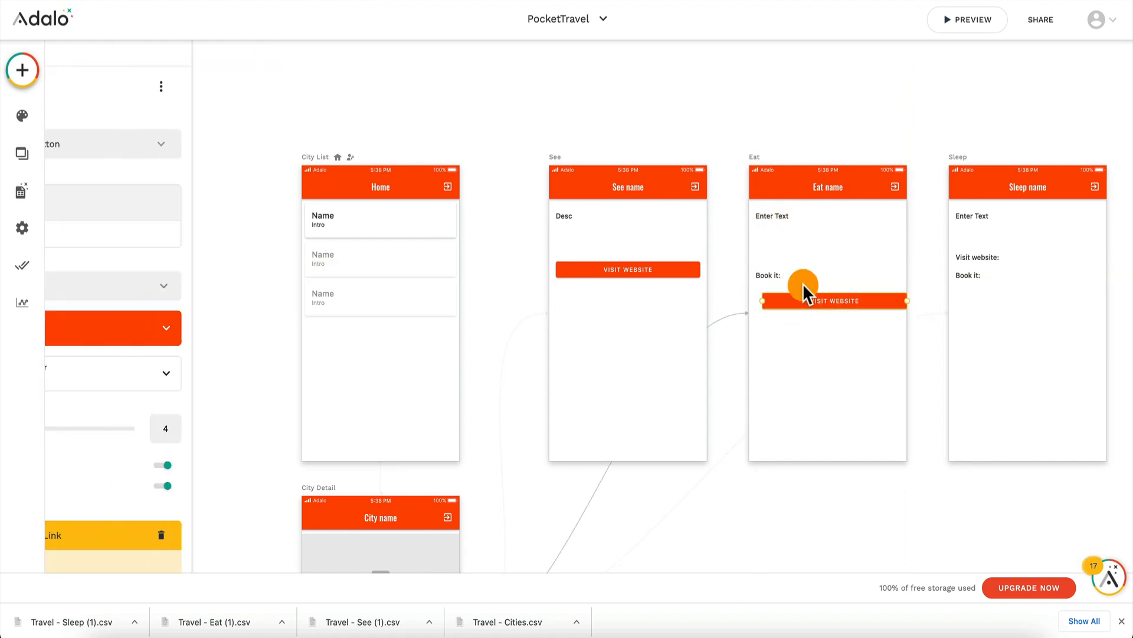
drag(802, 283, 803, 252)
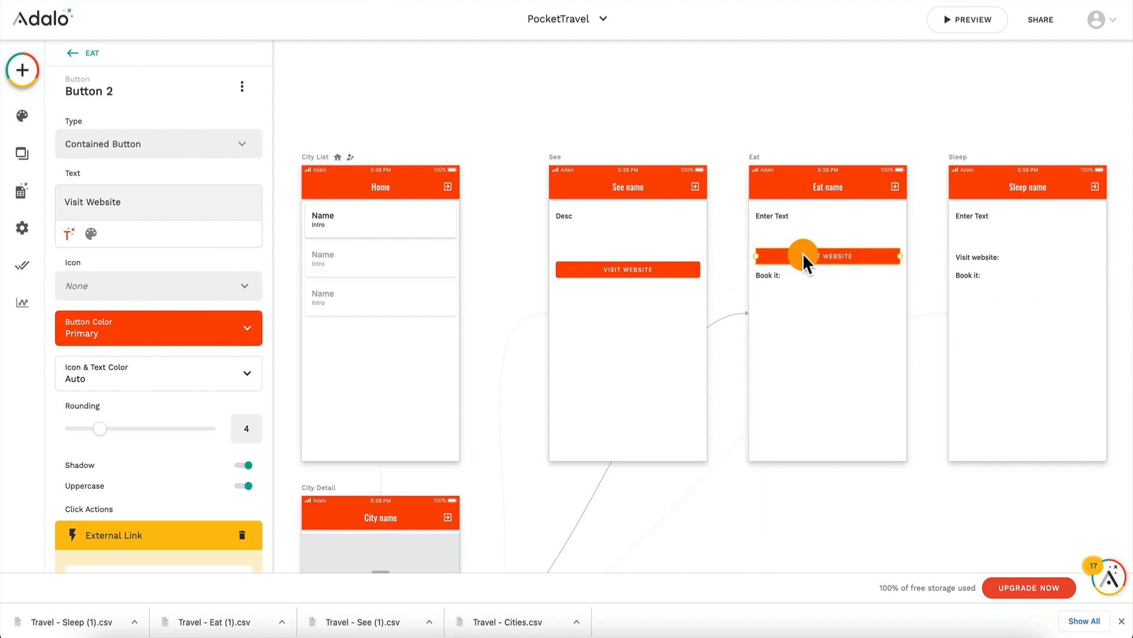
click(119, 535)
scroll(122, 537, down, 1)
click(136, 428)
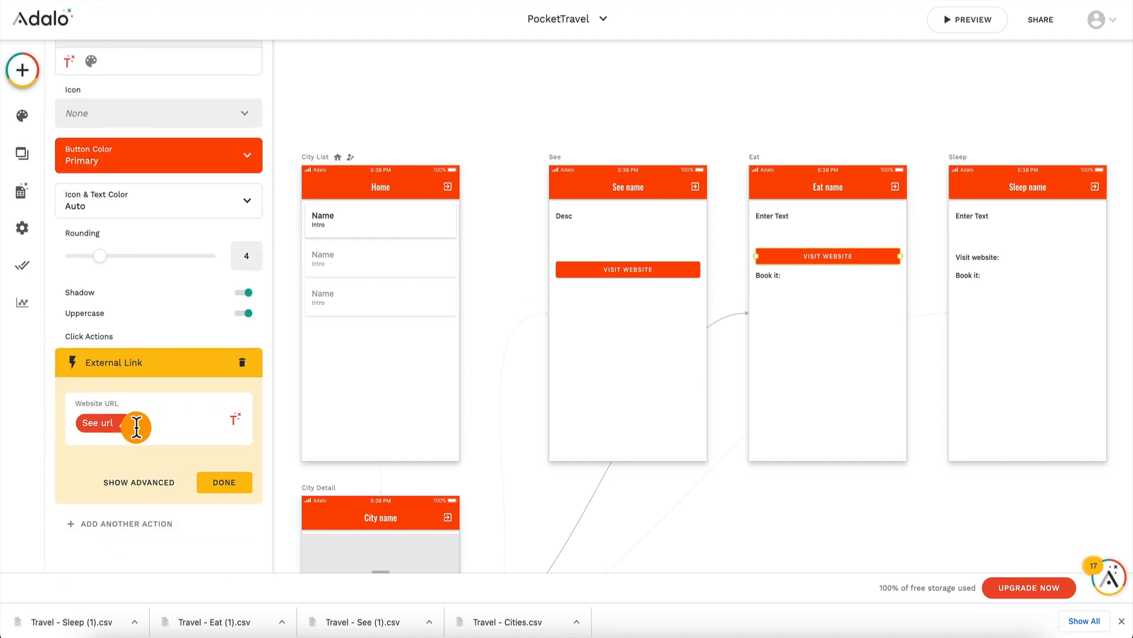
key(BackSpace)
click(235, 422)
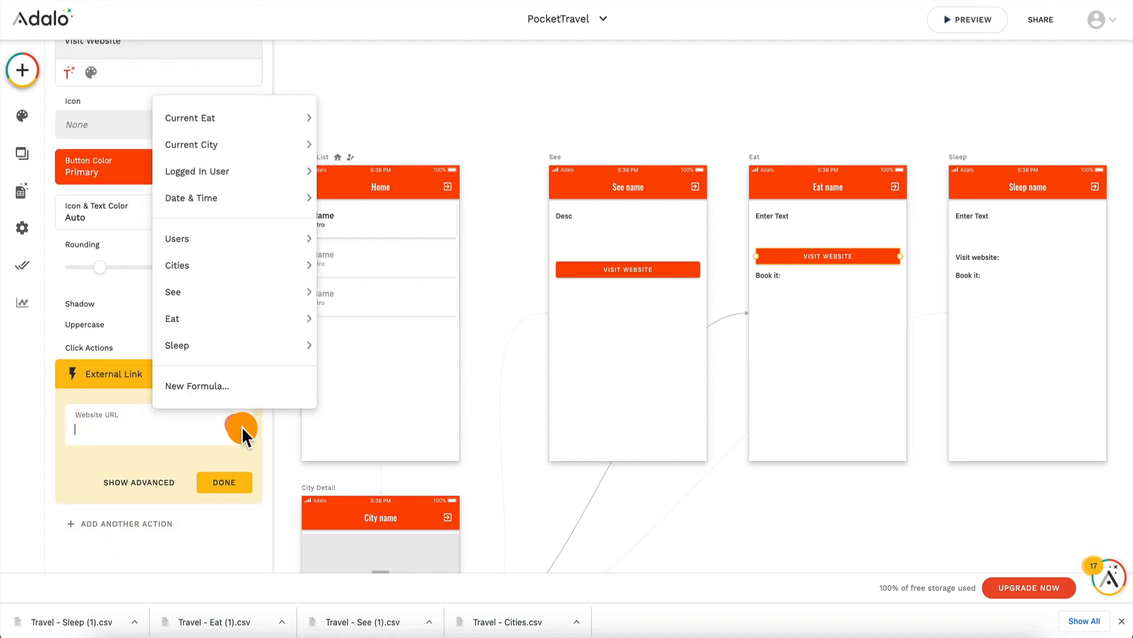
mouse_move(239, 117)
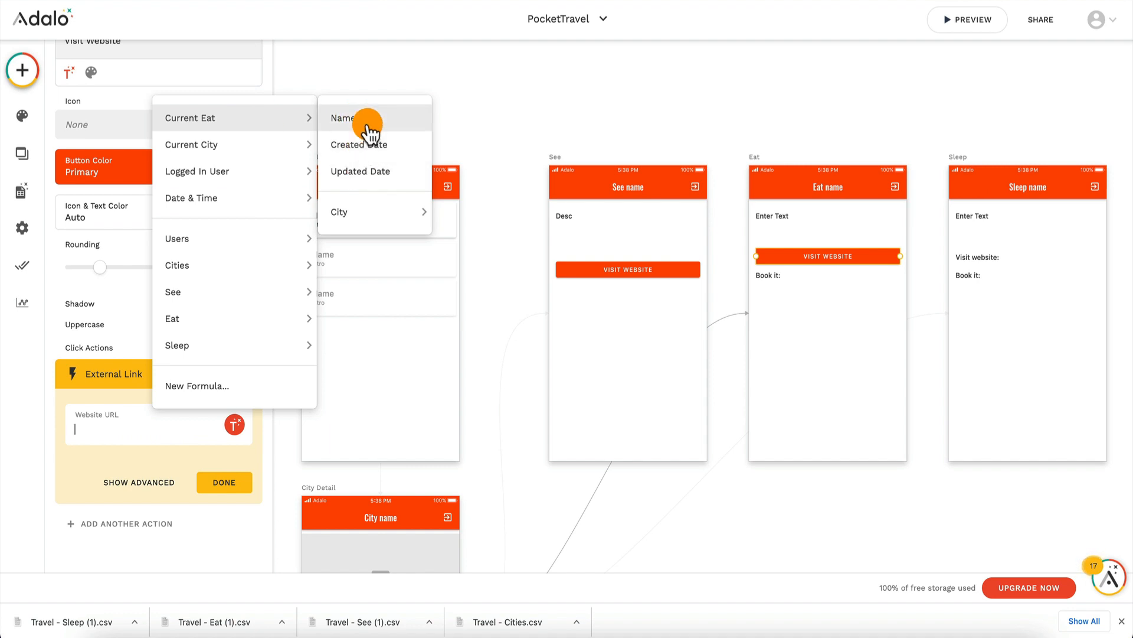
key(Escape)
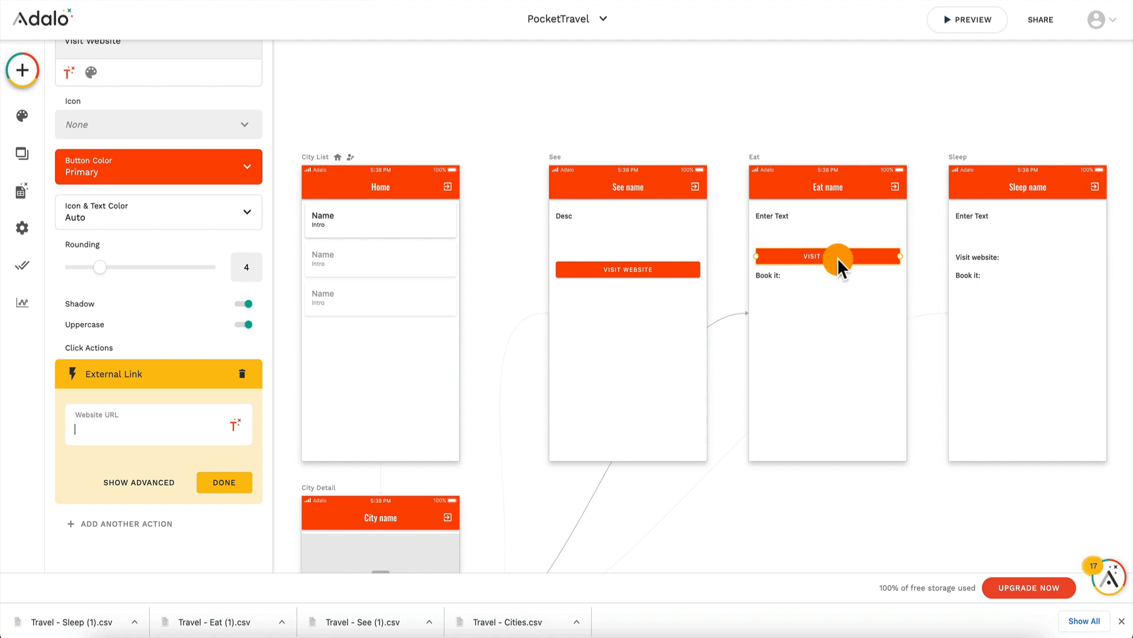
Step: Delete the copied Visit Website button from the Eat screen
key(Delete)
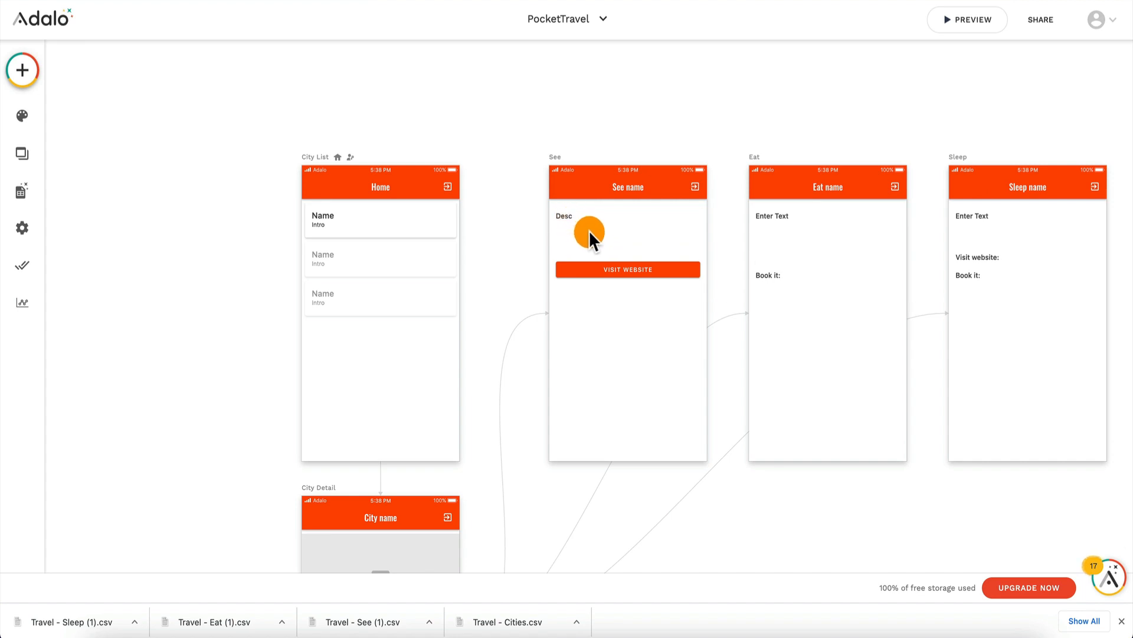
click(983, 18)
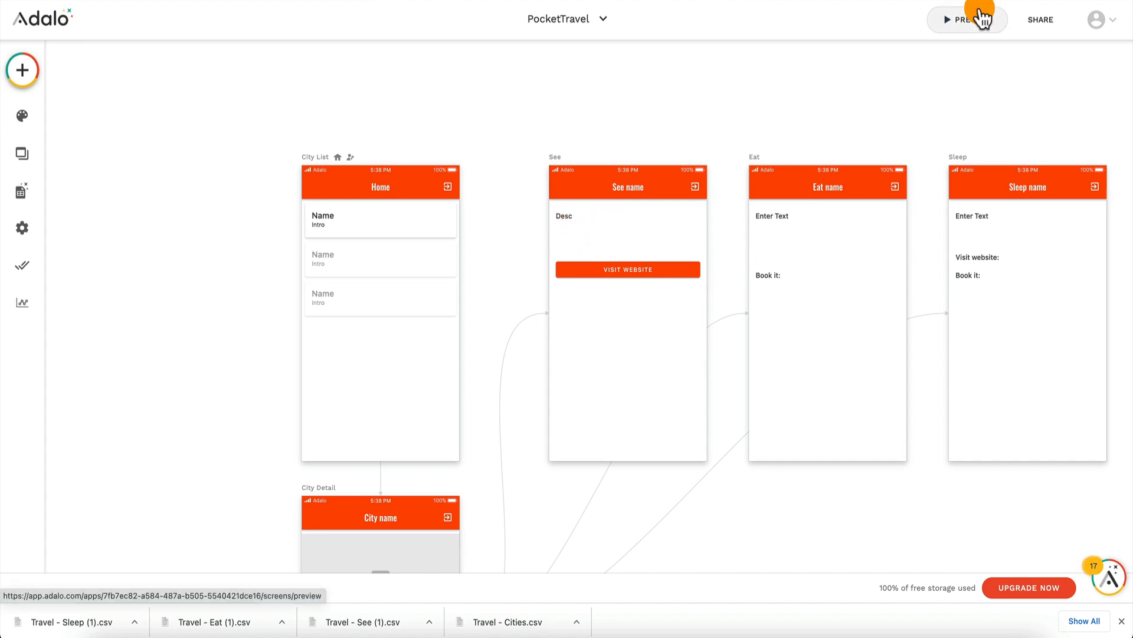
Step: Move the See screen's Visit Website button near the bottom of the screen and the description text down towards the middle
drag(582, 214, 600, 432)
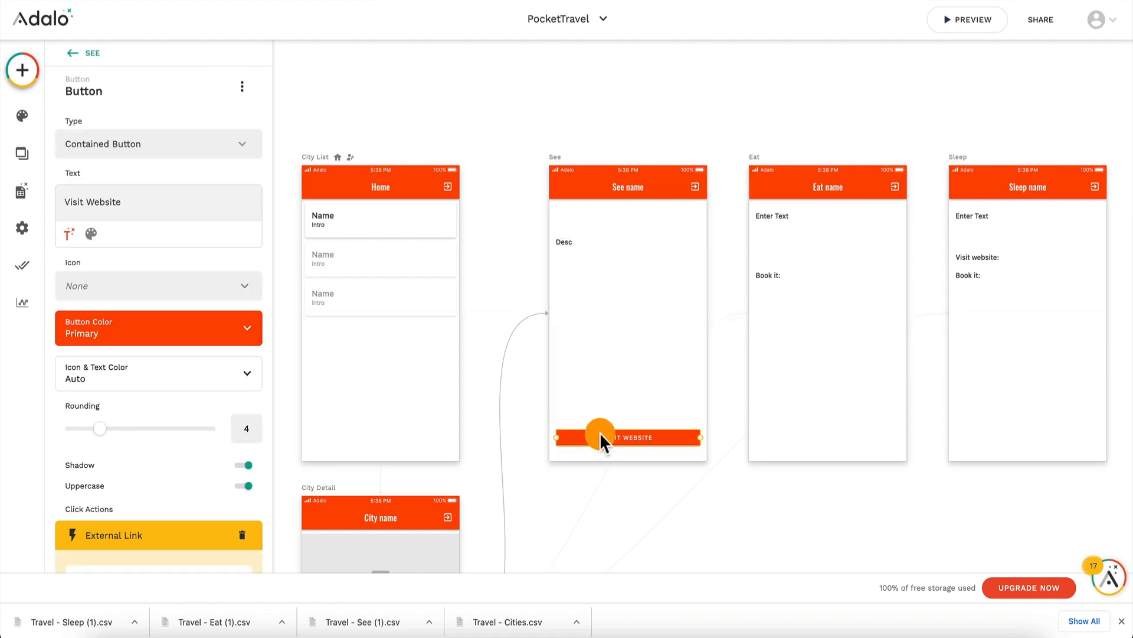
drag(576, 230, 600, 296)
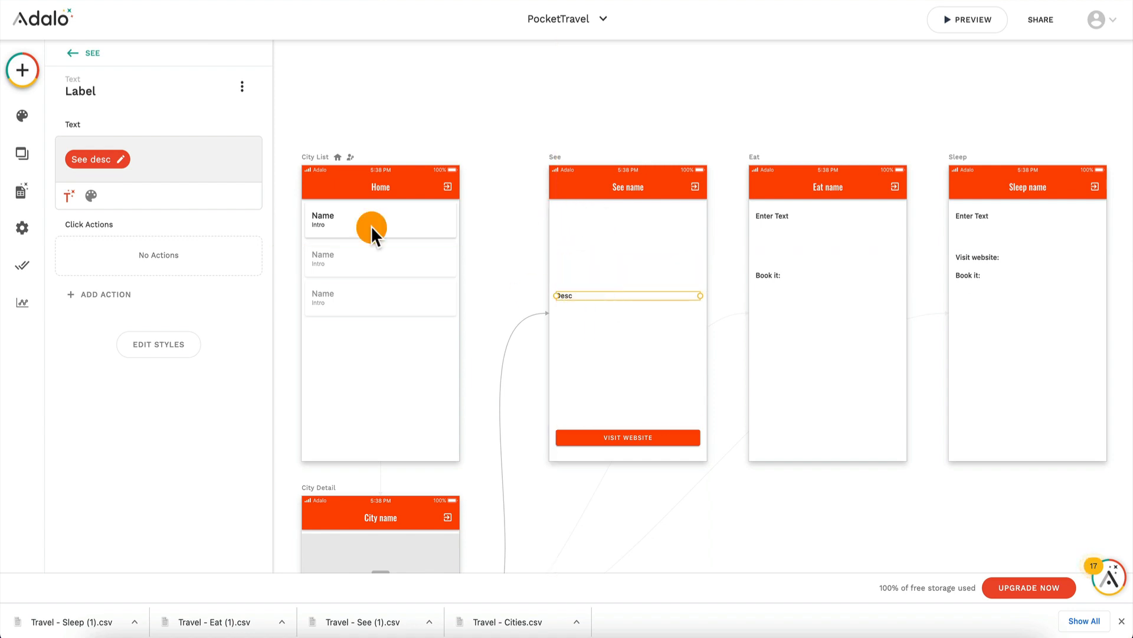
Step: Add a full-width image component to the See screen below the header, moving the description text beneath it
click(22, 74)
scroll(180, 368, down, 3)
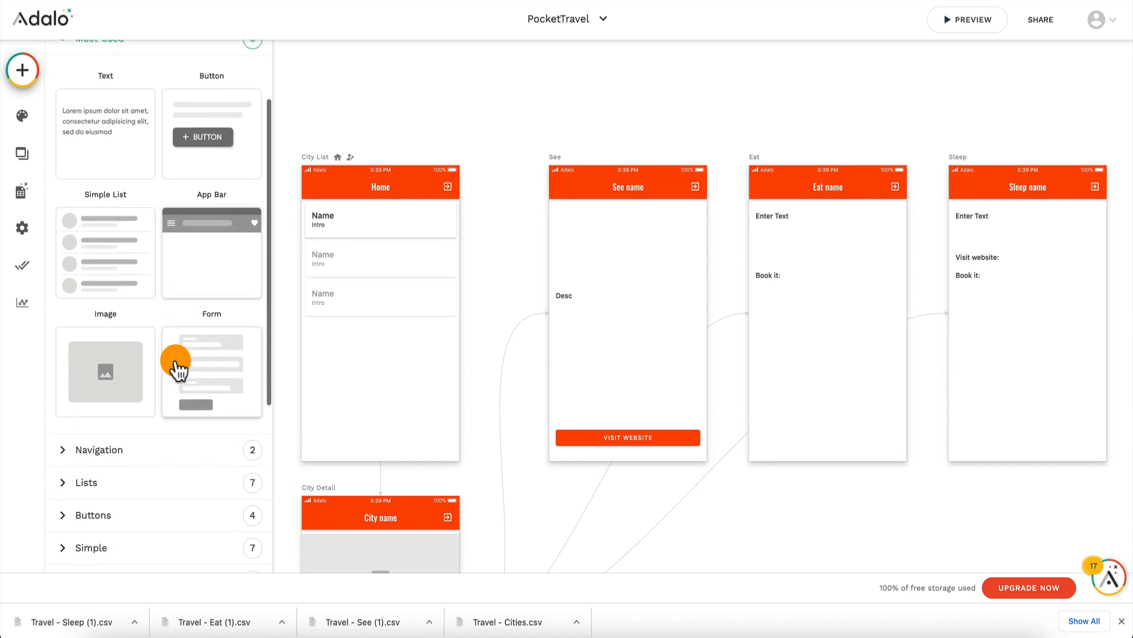
drag(177, 368, 629, 245)
drag(566, 293, 571, 335)
drag(606, 247, 606, 263)
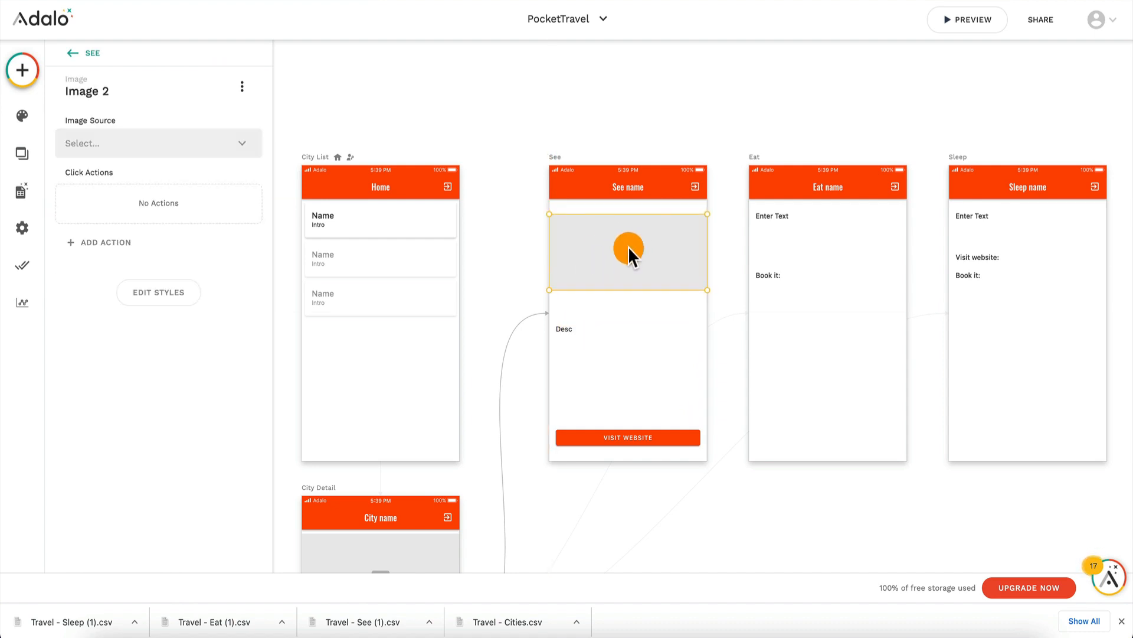
drag(628, 246, 628, 246)
Step: Preview the app and look through Tokyo's See, Eat and Sleep lists, closing the preview when done
click(979, 29)
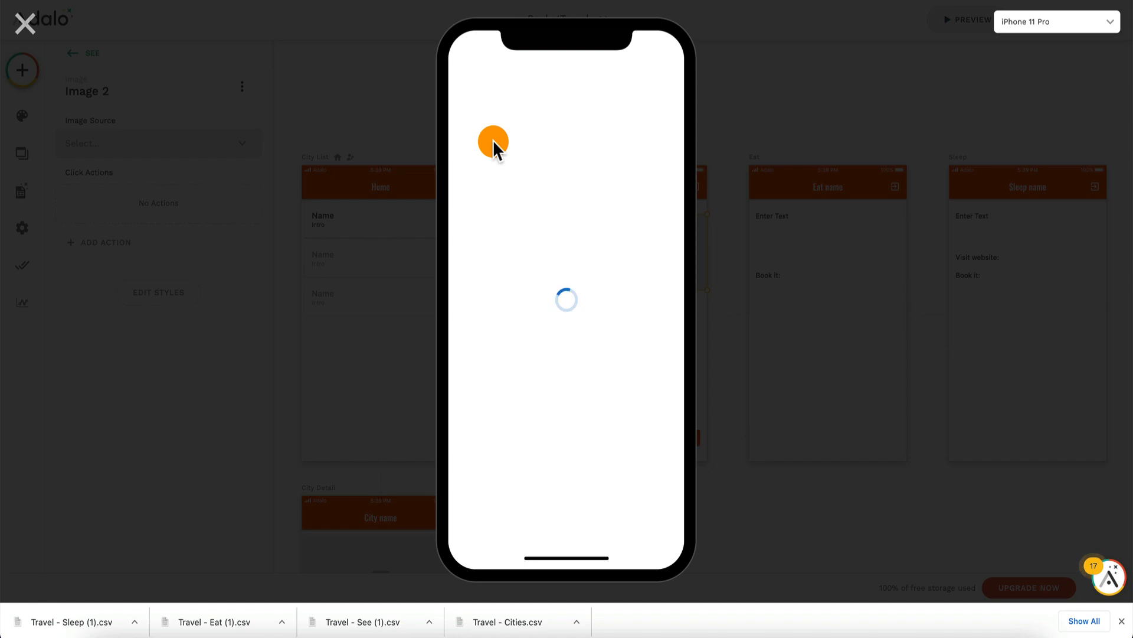
click(517, 153)
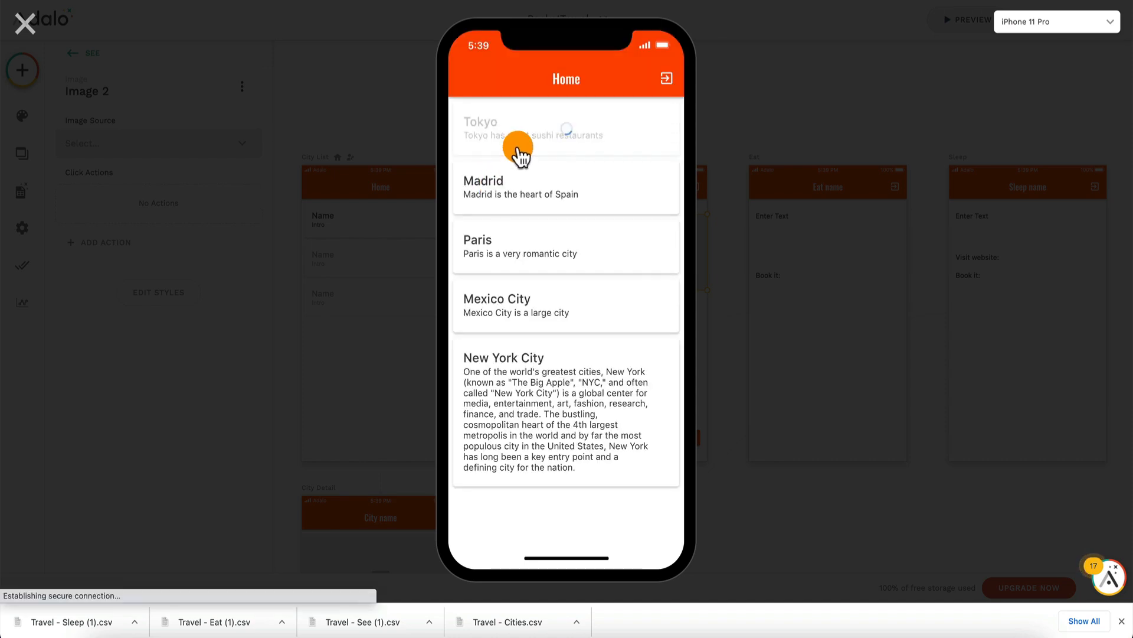
scroll(552, 254, down, 5)
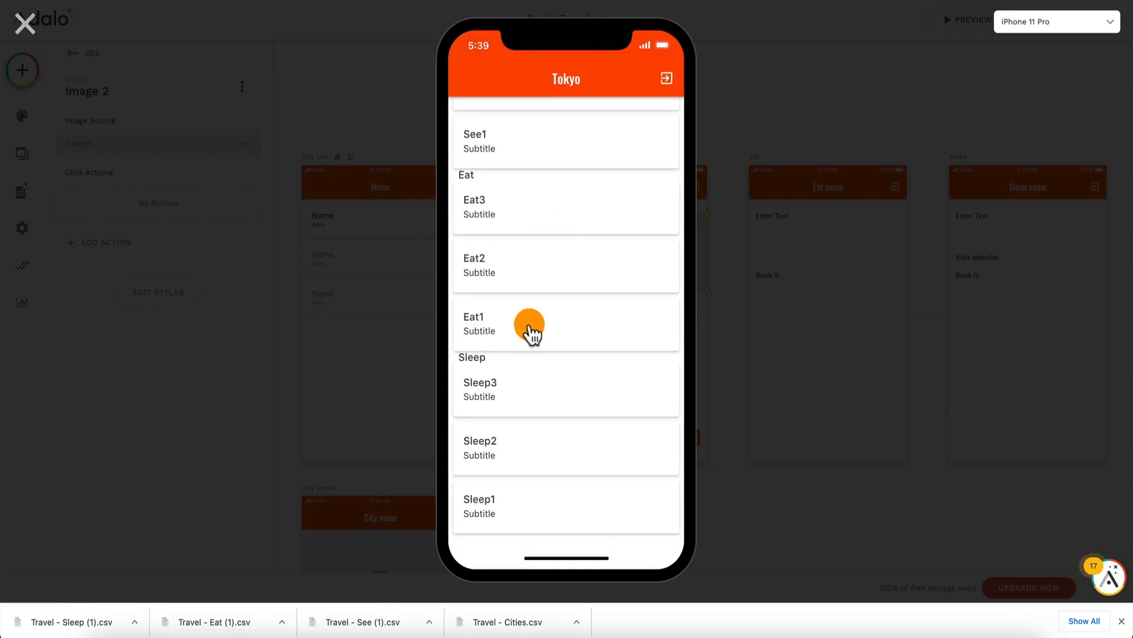
scroll(550, 291, up, 5)
click(29, 29)
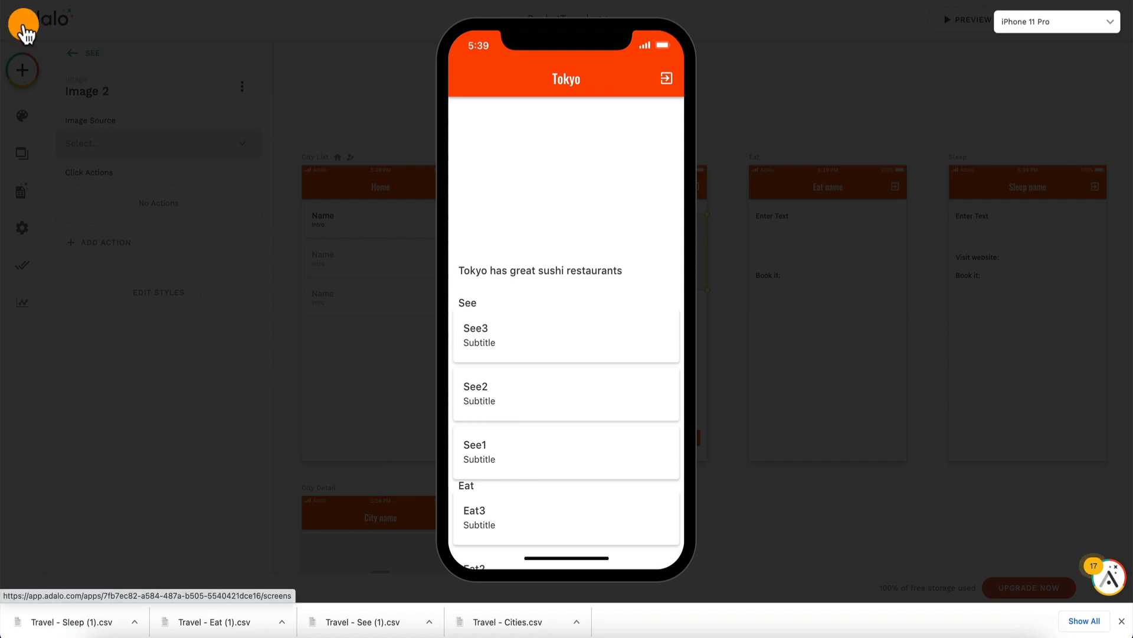
Step: Preview New York City's Brooklyn Bridge page and test its Visit Website button, returning to the editor when done
click(962, 22)
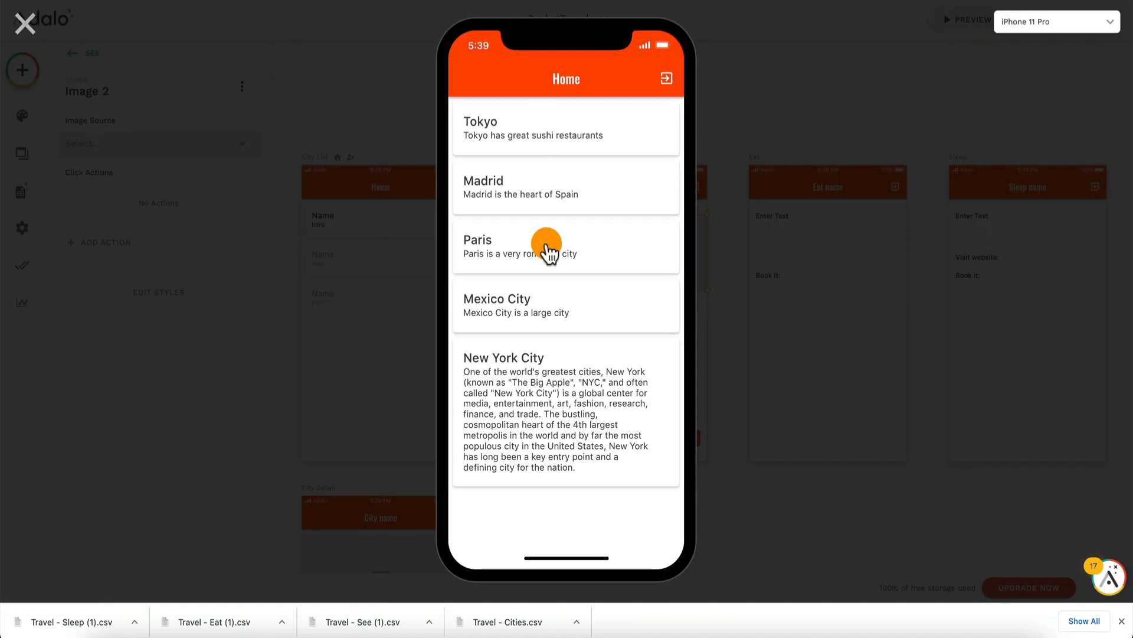
click(526, 416)
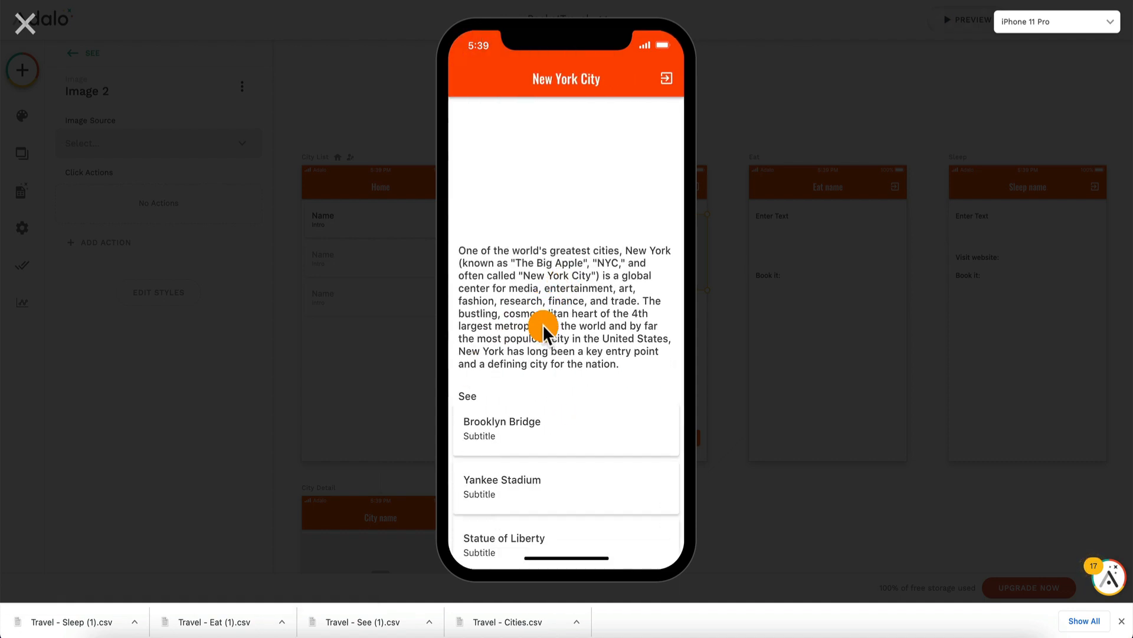
scroll(543, 324, down, 2)
click(520, 302)
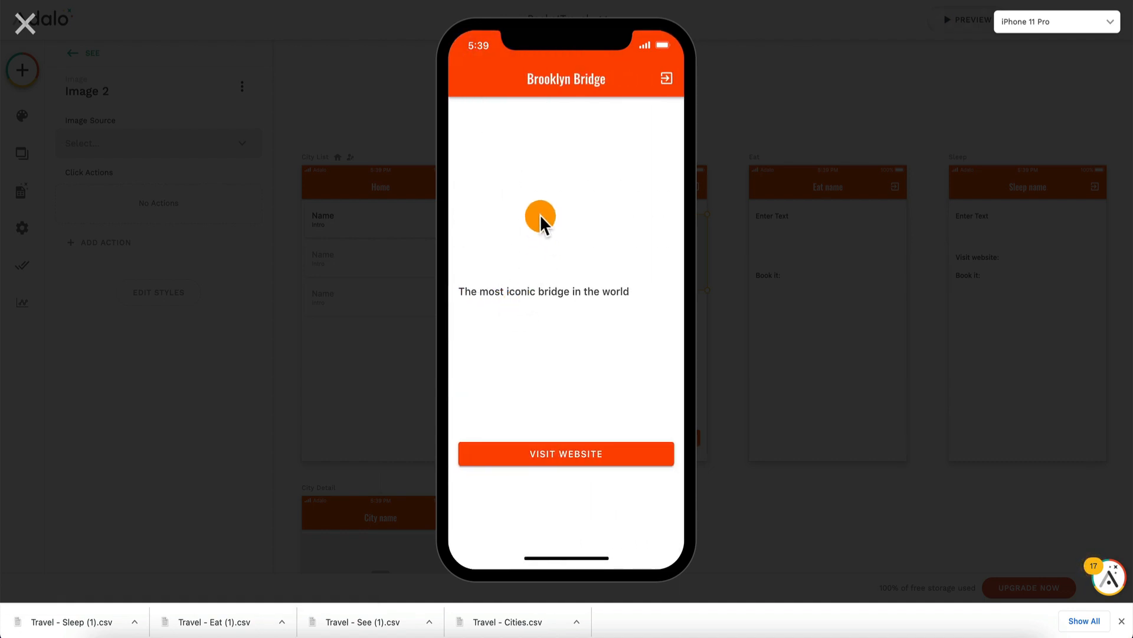
click(576, 461)
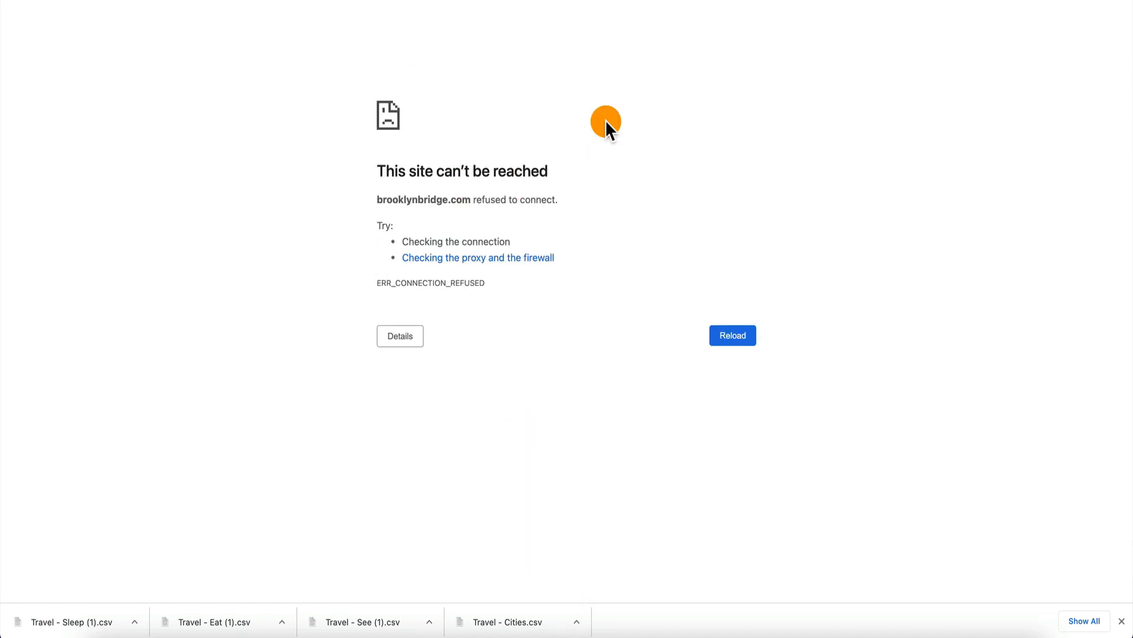
key(super+w)
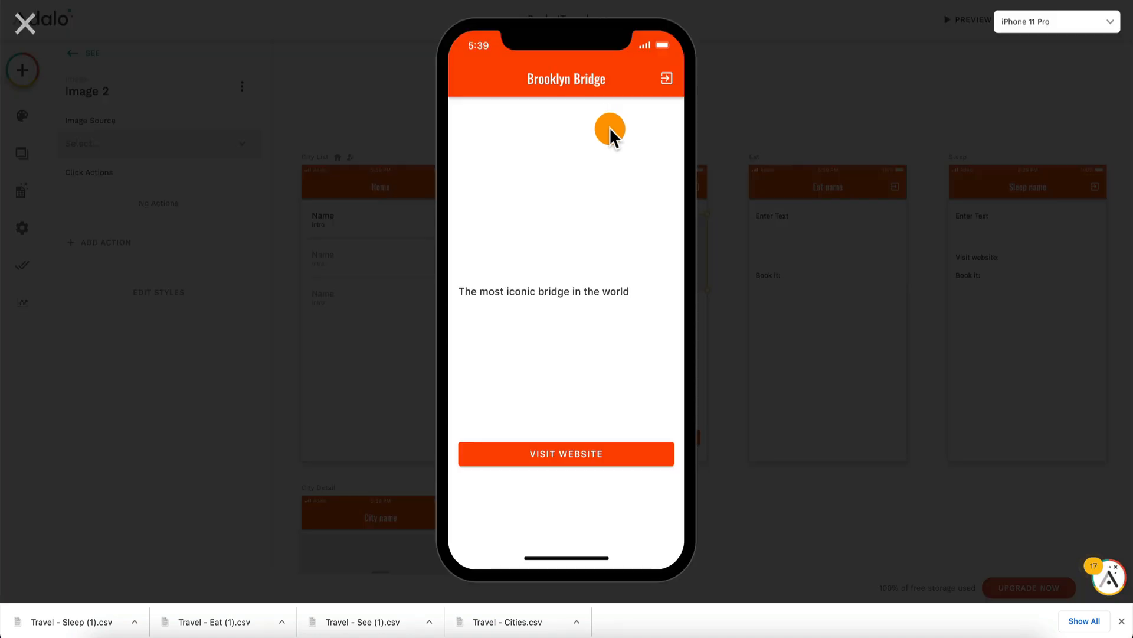
click(25, 25)
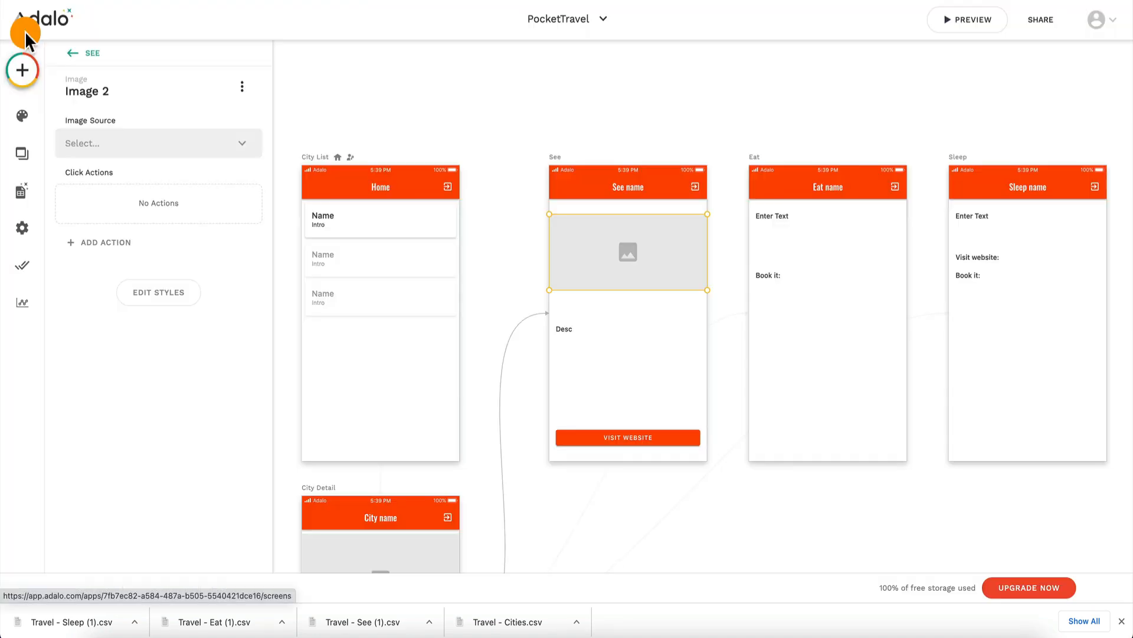
Step: Examine the settings of the cities list on the City List screen and the See list on the City Detail screen
click(399, 292)
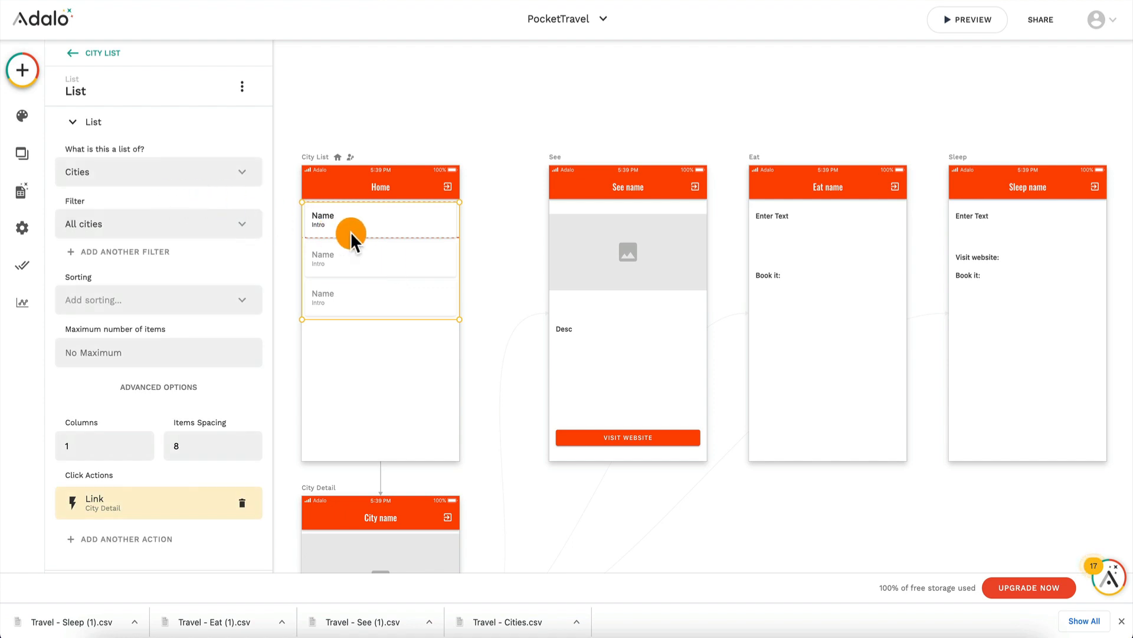
scroll(352, 233, left, 1)
scroll(349, 231, down, 5)
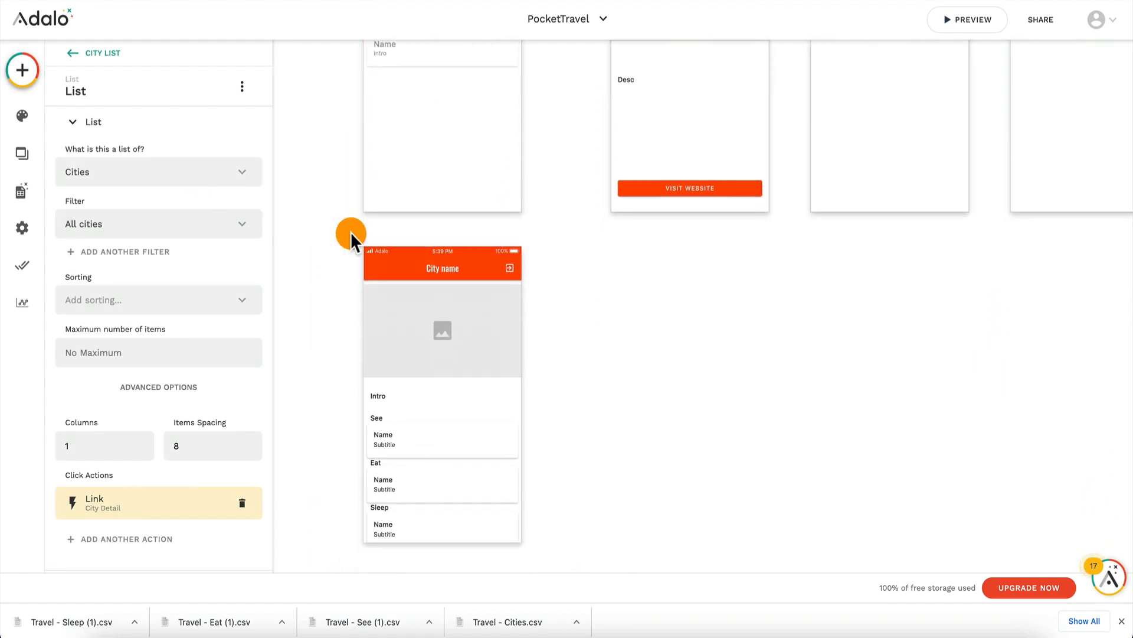
click(417, 404)
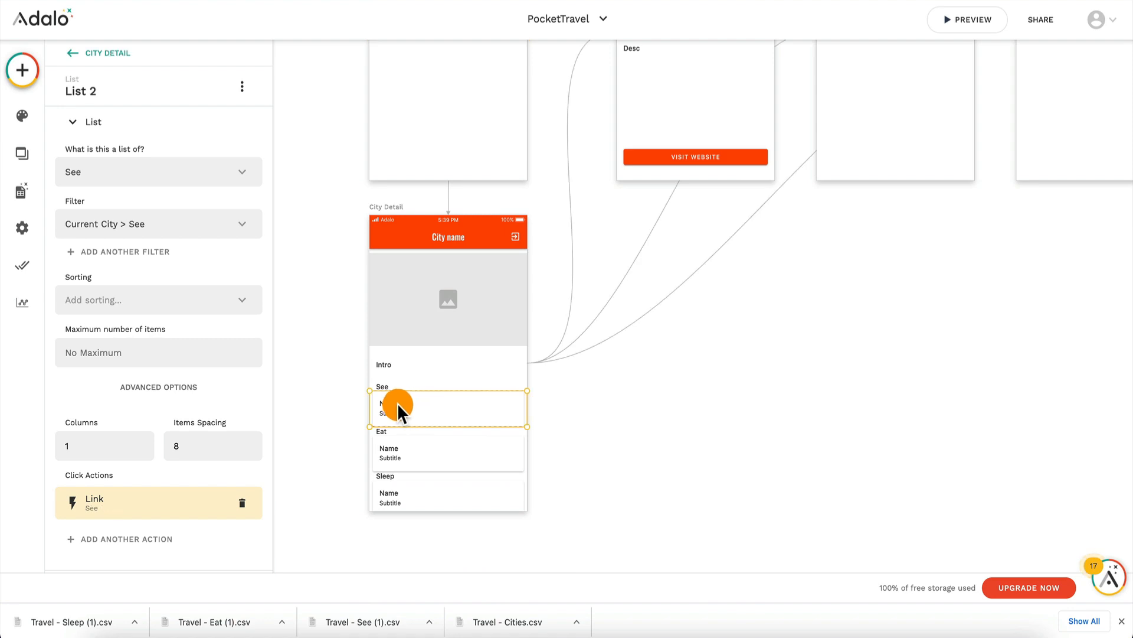
scroll(419, 405, up, 4)
click(431, 178)
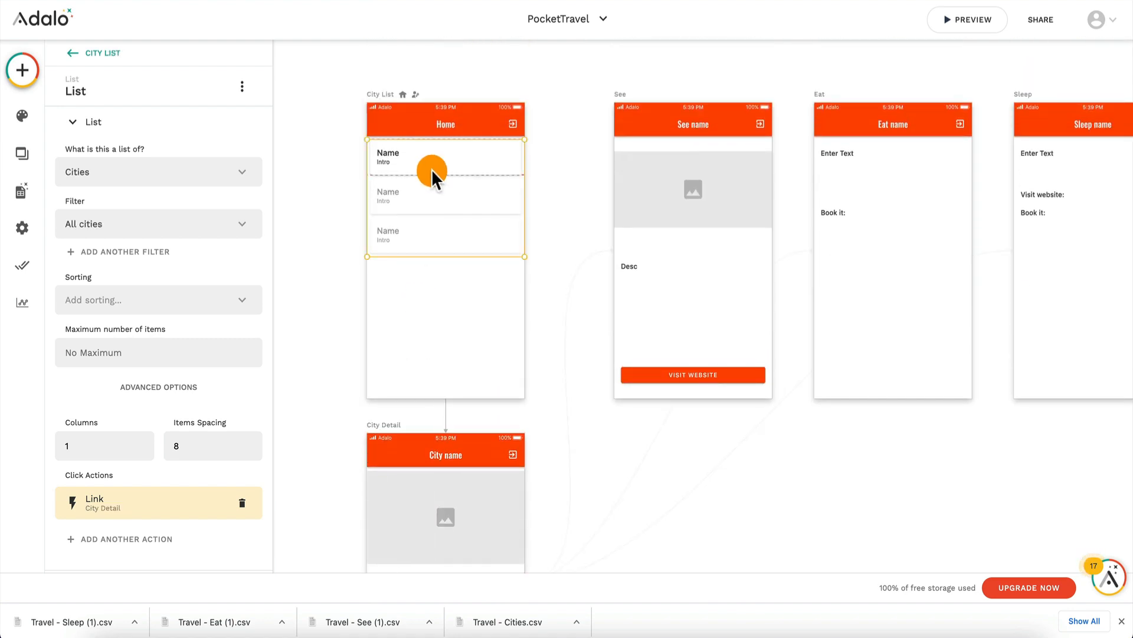
scroll(152, 362, down, 3)
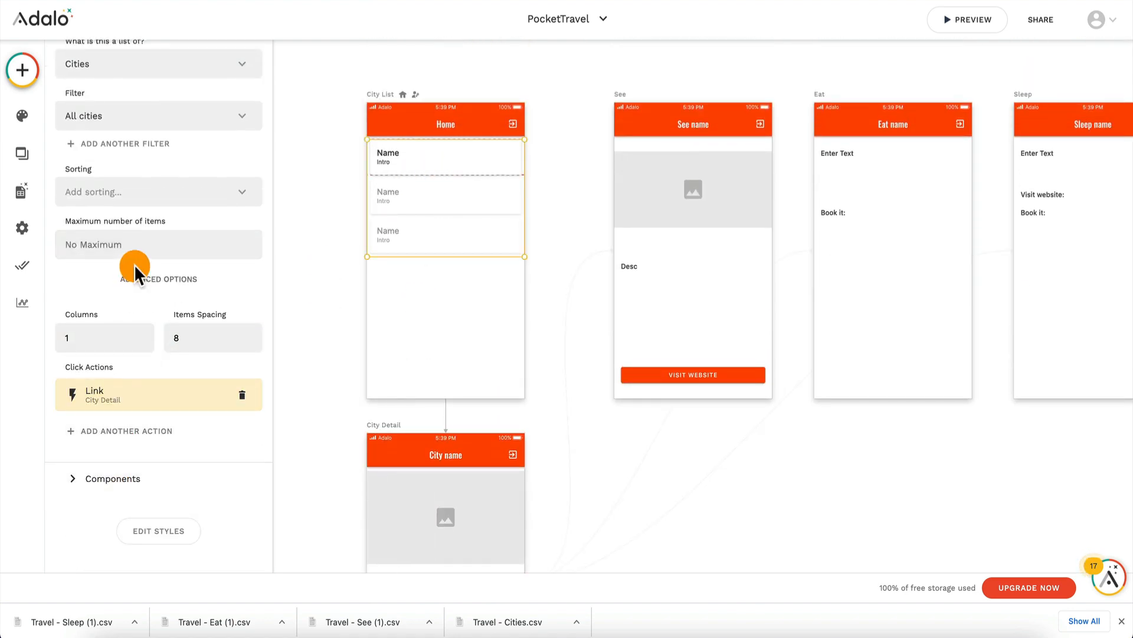
scroll(194, 413, up, 3)
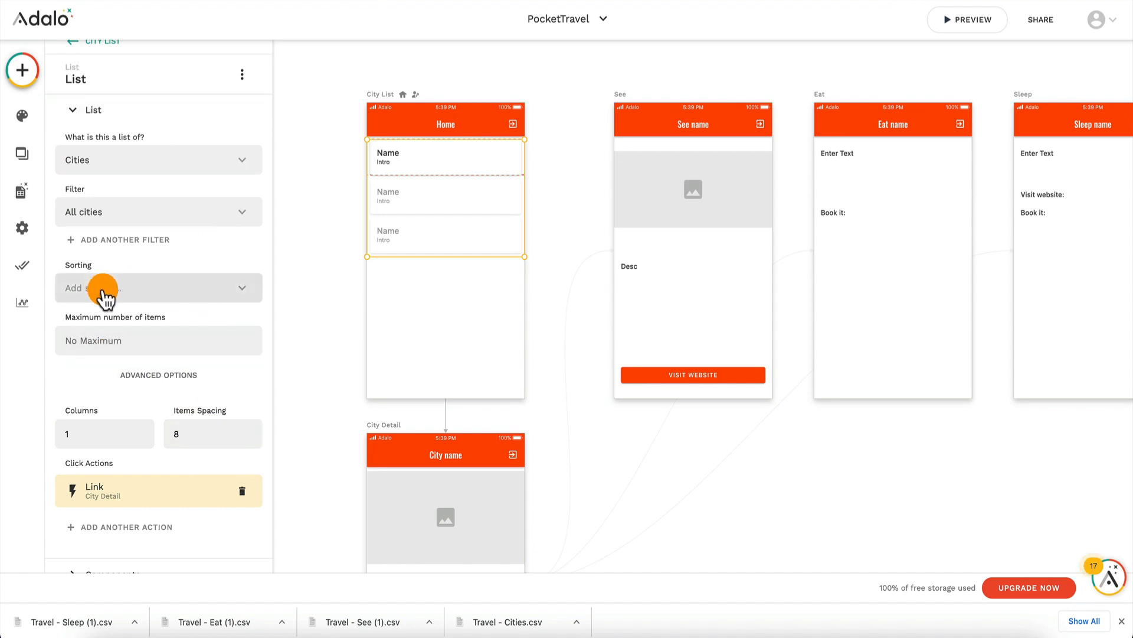
scroll(113, 354, down, 3)
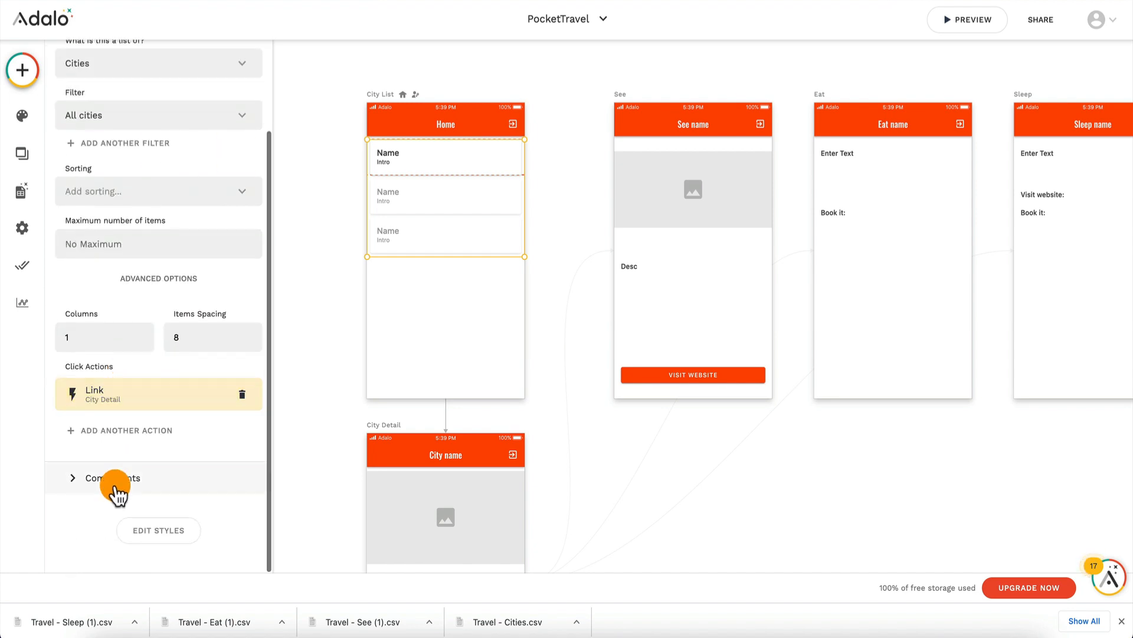
Step: Set the background of the City List cards' rectangle to light blue #81d9f3 and turn on its border
click(116, 488)
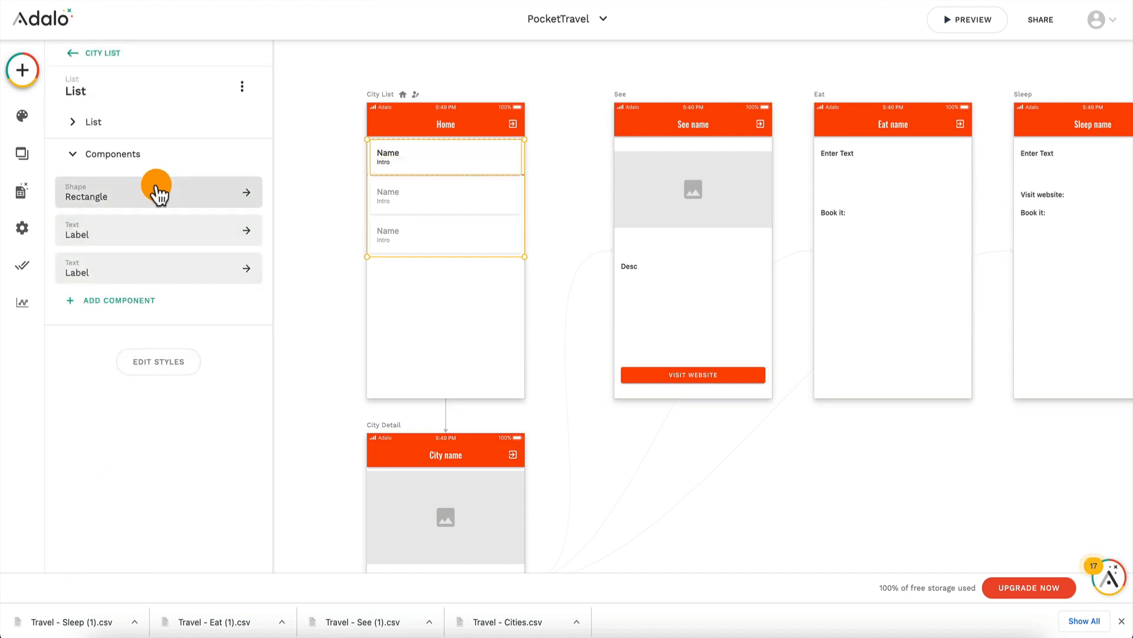
click(150, 195)
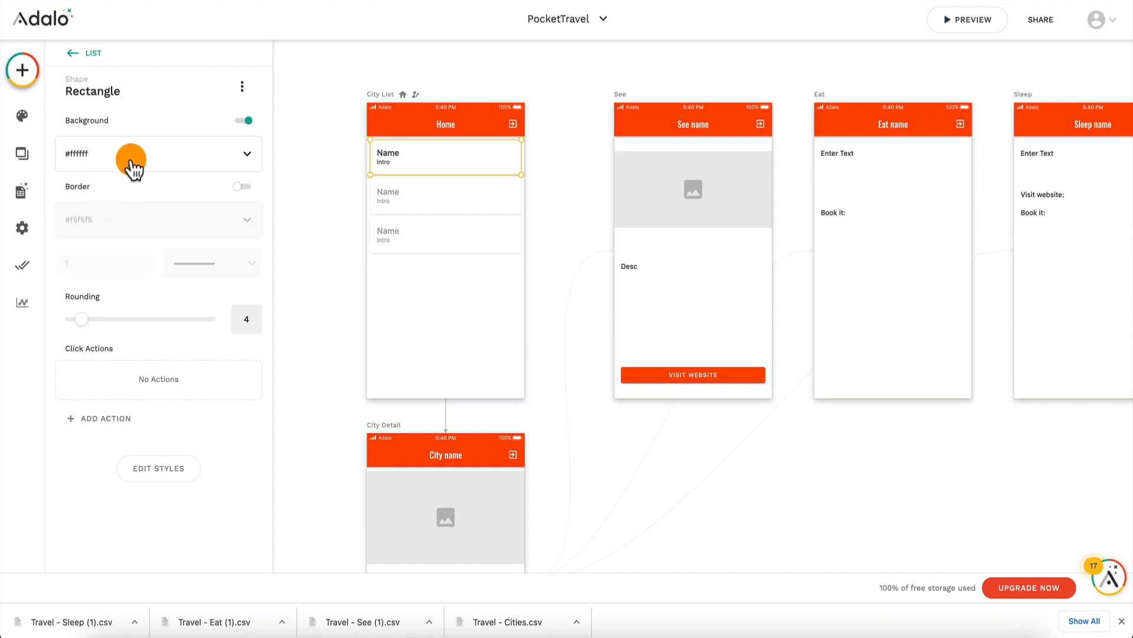
click(131, 159)
click(214, 240)
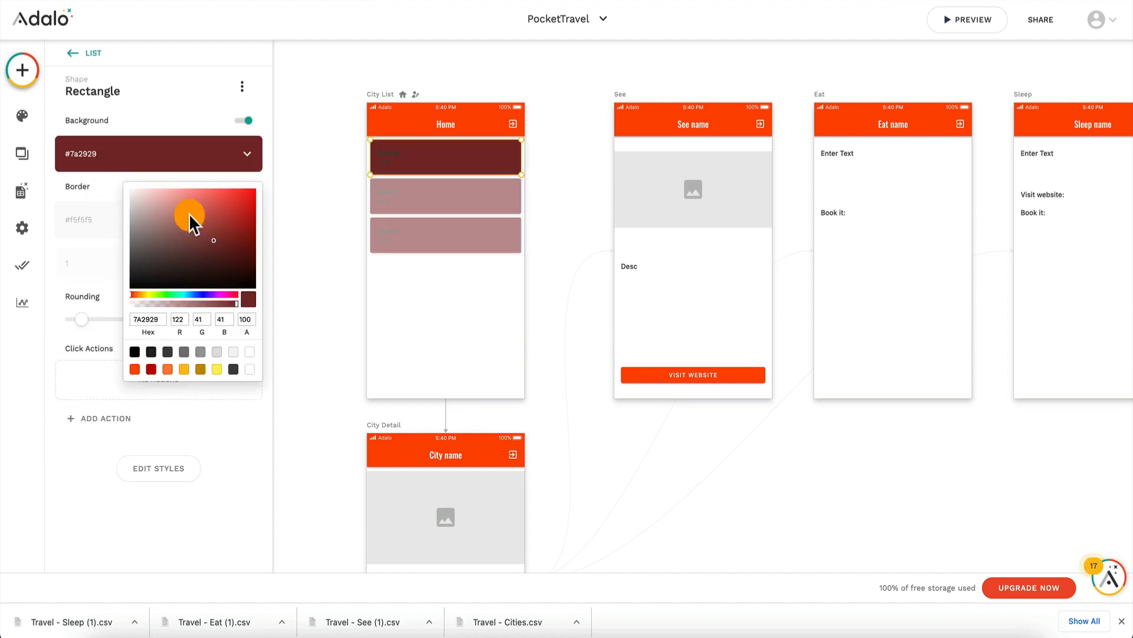
drag(182, 219, 138, 198)
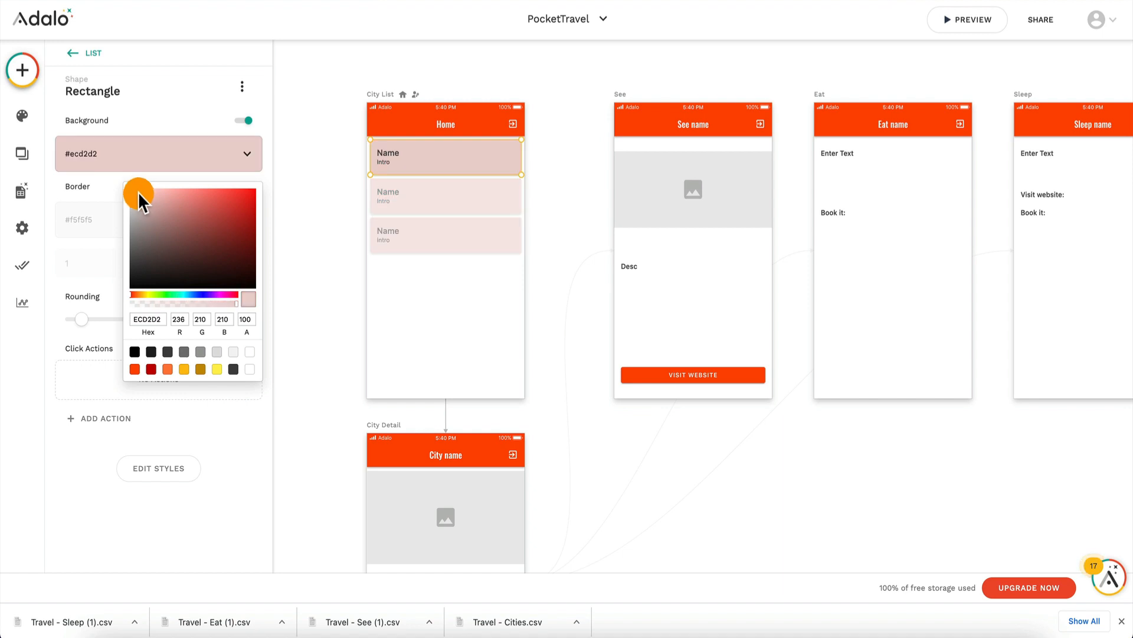
click(176, 294)
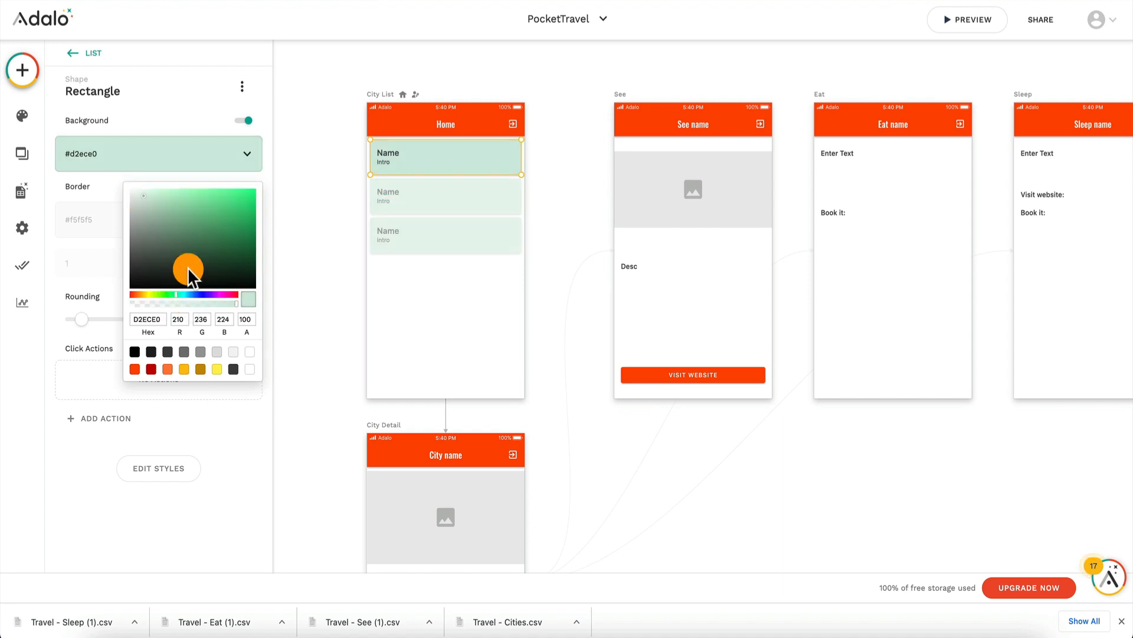
click(189, 294)
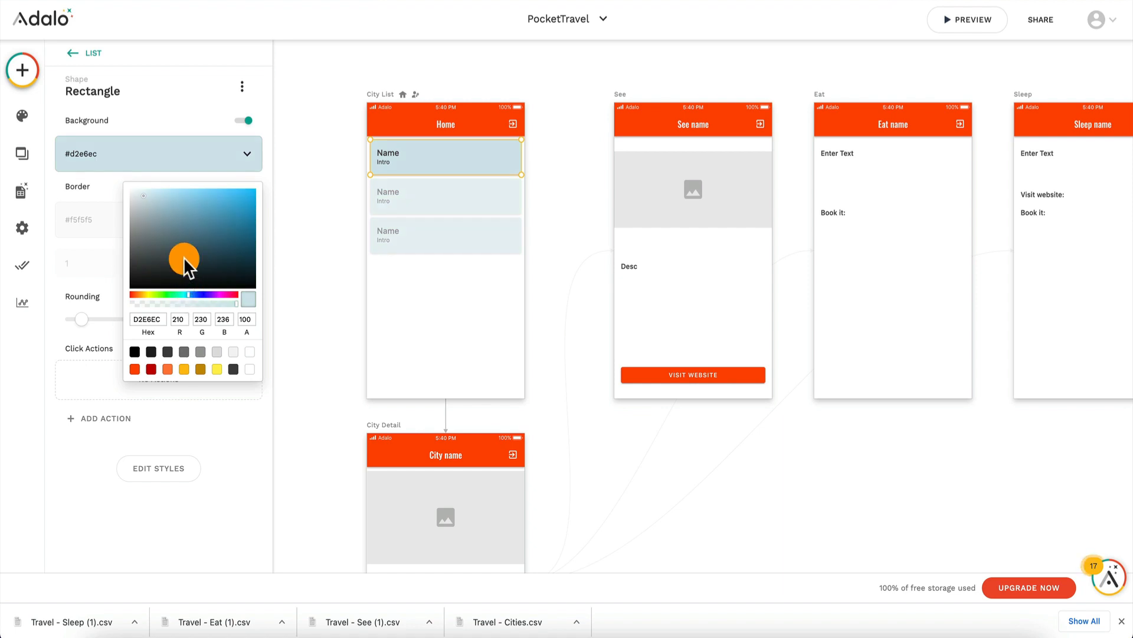
click(189, 195)
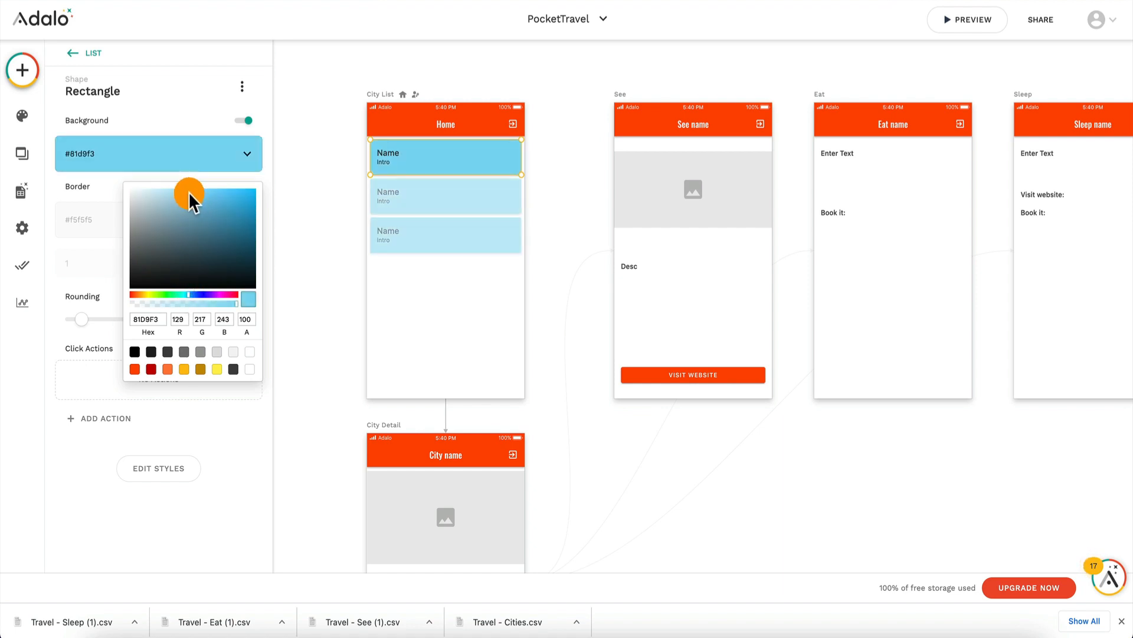
click(223, 119)
click(247, 186)
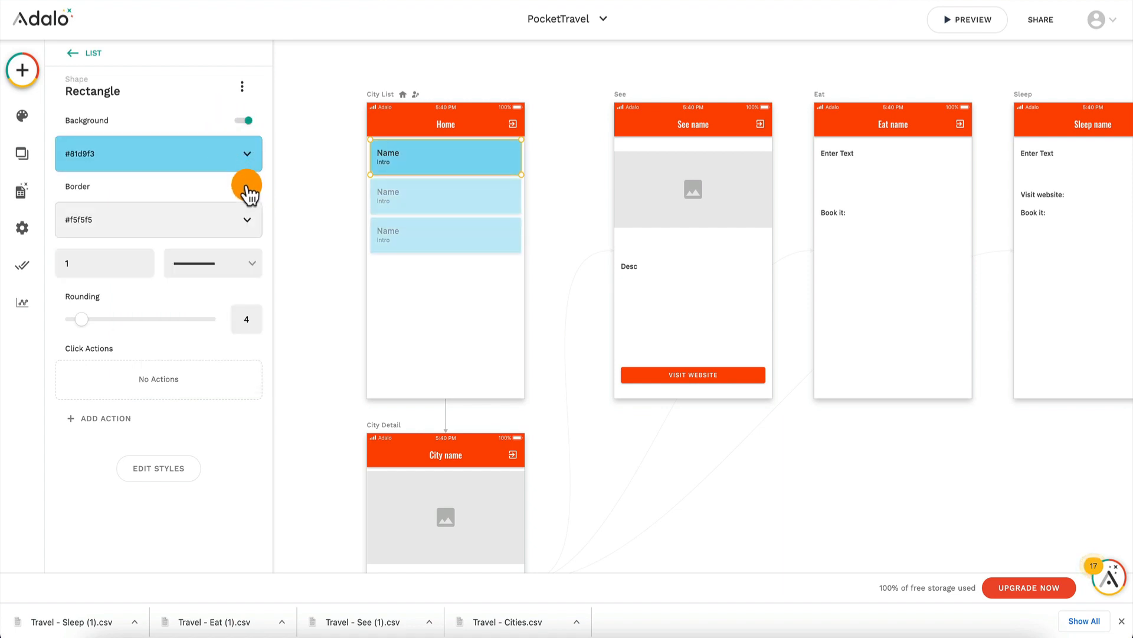
Step: Set the border width of the City List cards' rectangle to 5
click(95, 265)
key(BackSpace)
text(5)
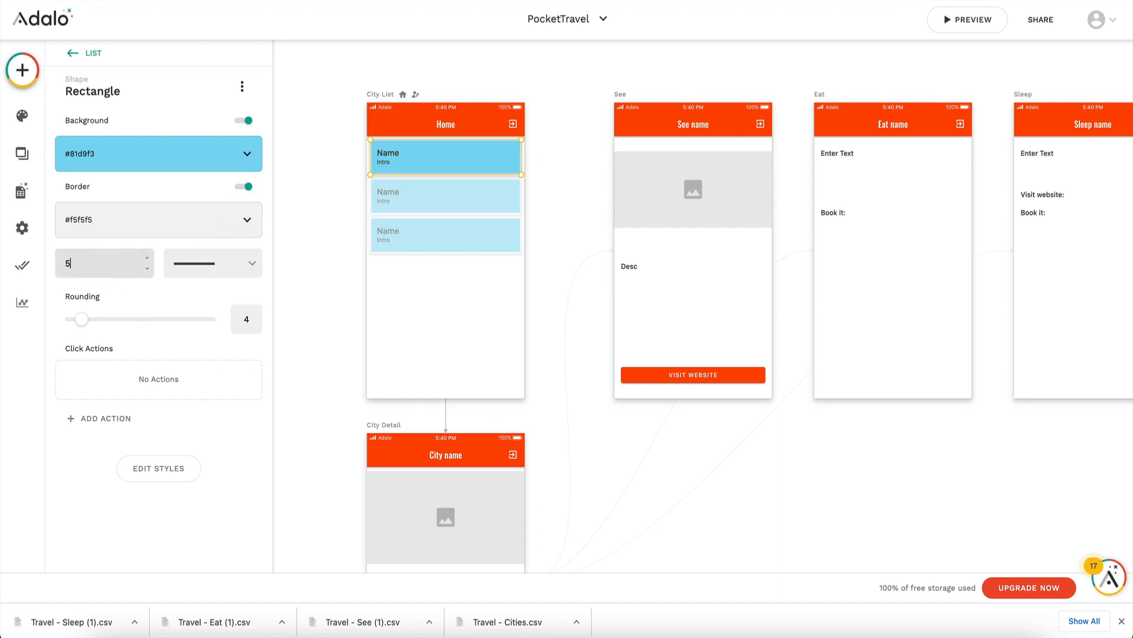
click(401, 186)
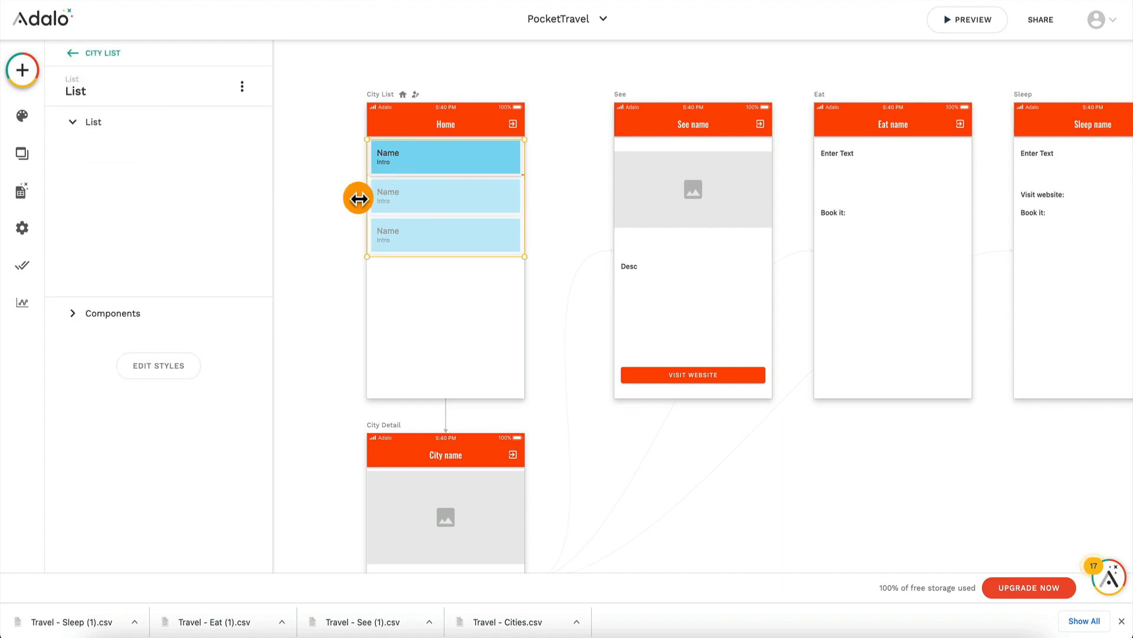
click(356, 197)
Step: Center-align the city name label in the cities list on the City List screen
click(425, 159)
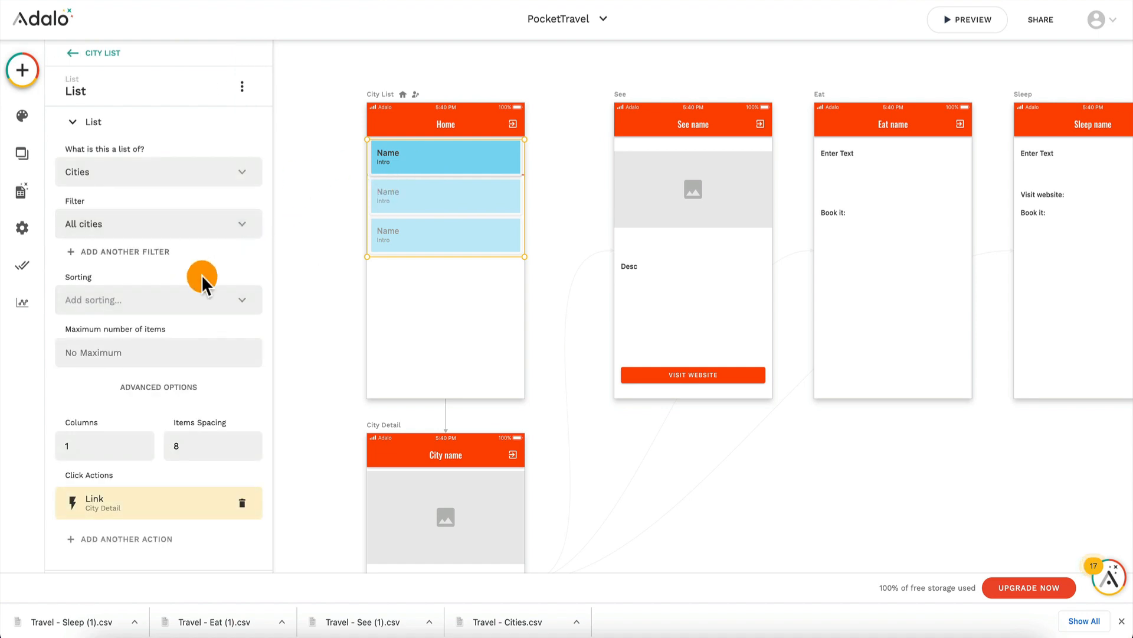
scroll(165, 291, down, 2)
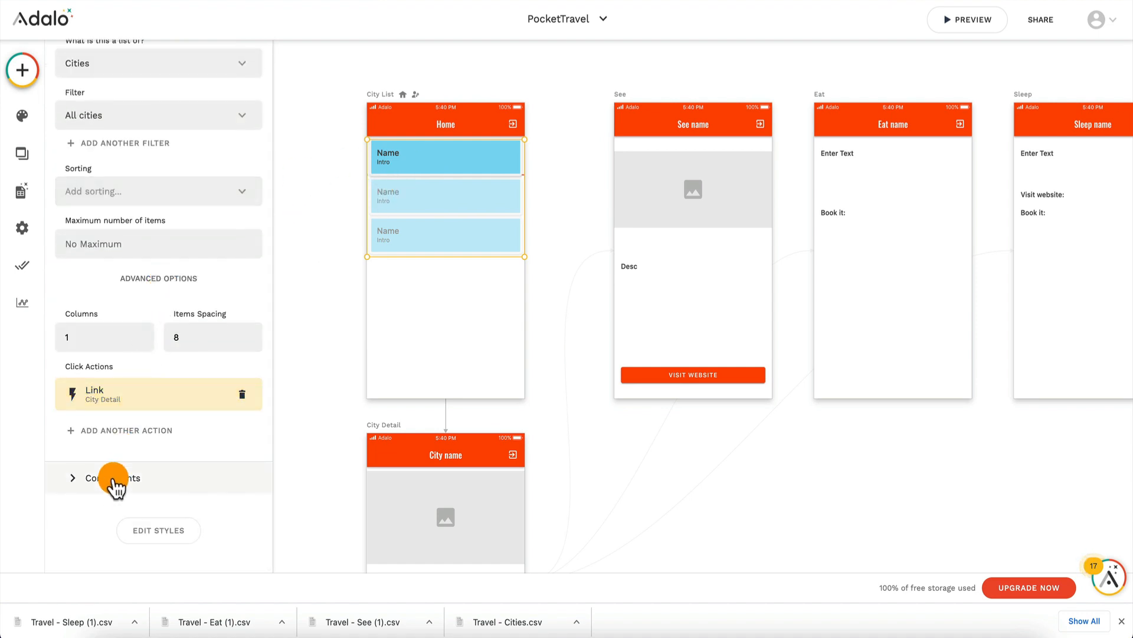
click(113, 477)
click(137, 242)
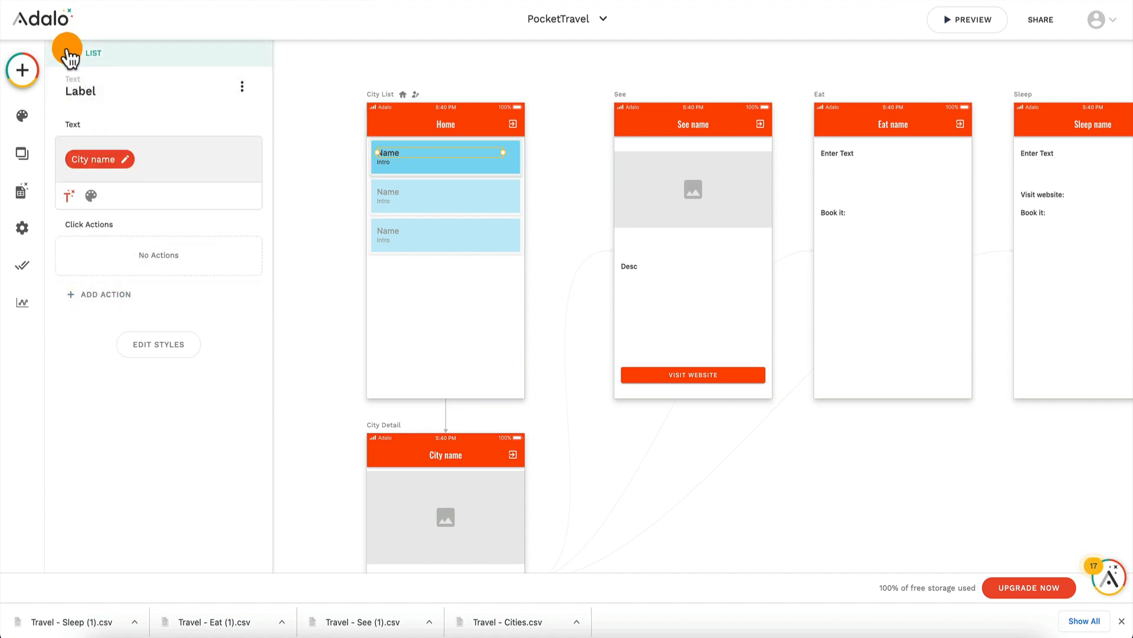
click(71, 54)
scroll(157, 525, down, 2)
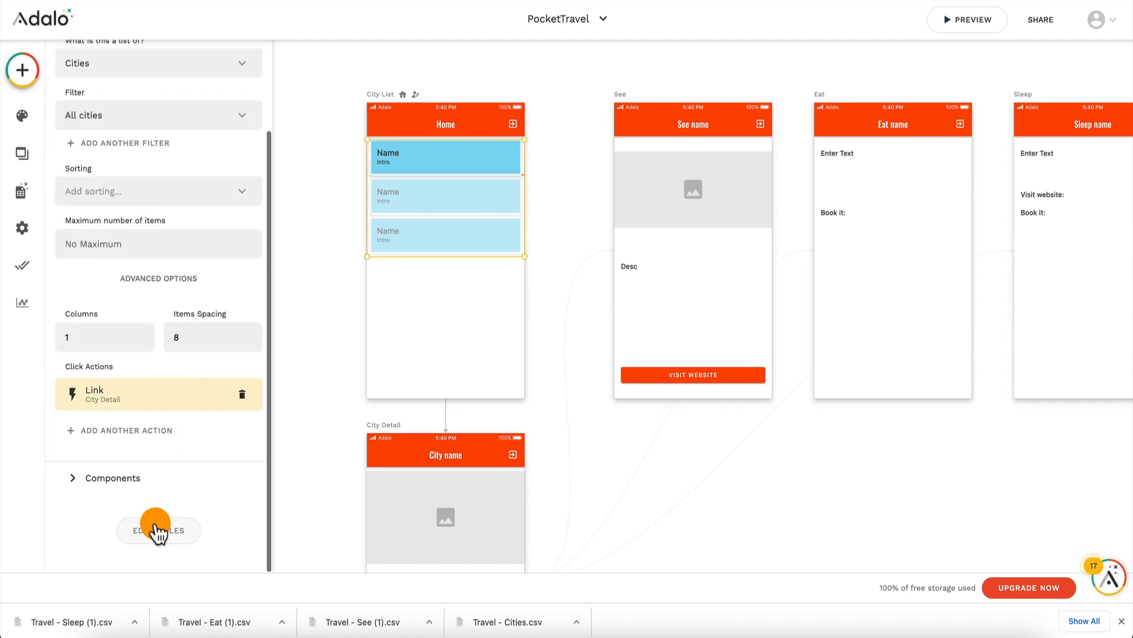
click(150, 478)
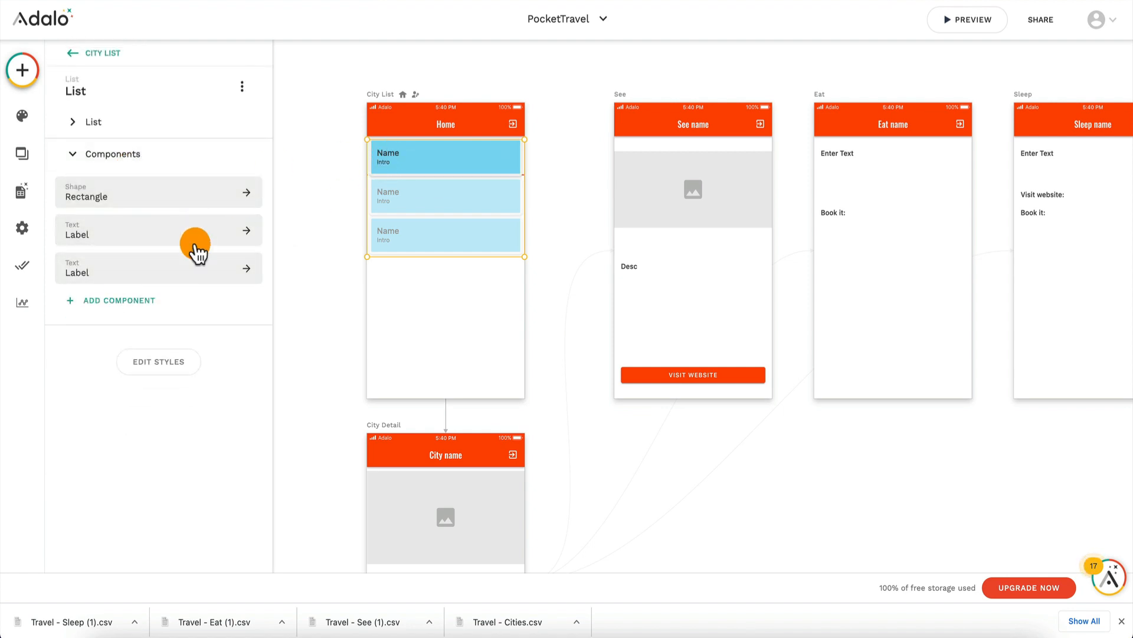
click(133, 235)
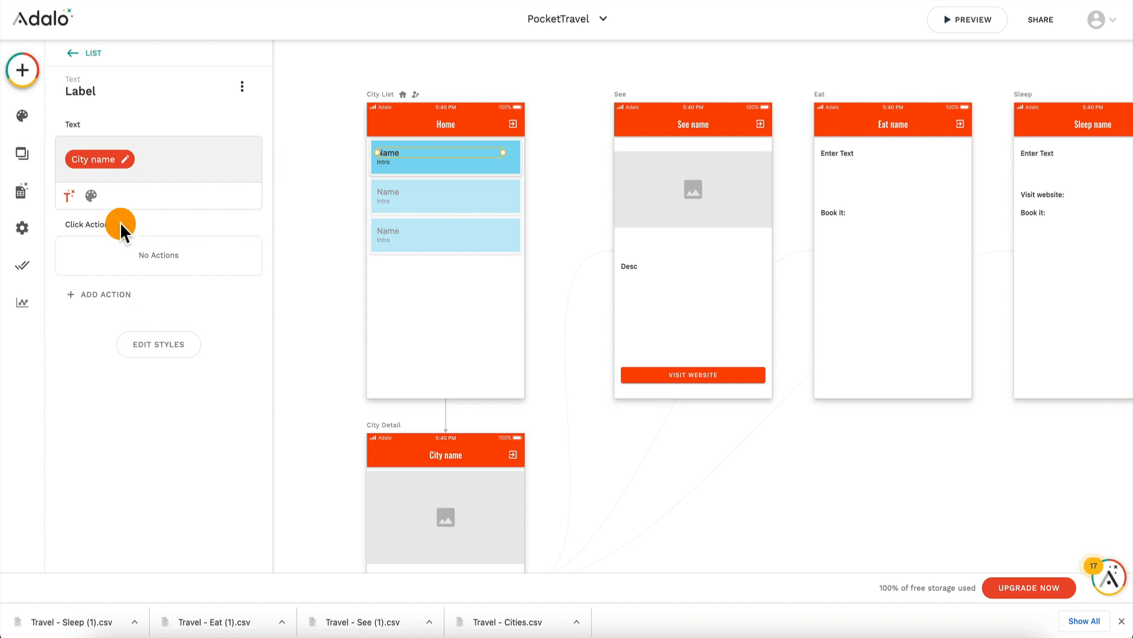
click(88, 199)
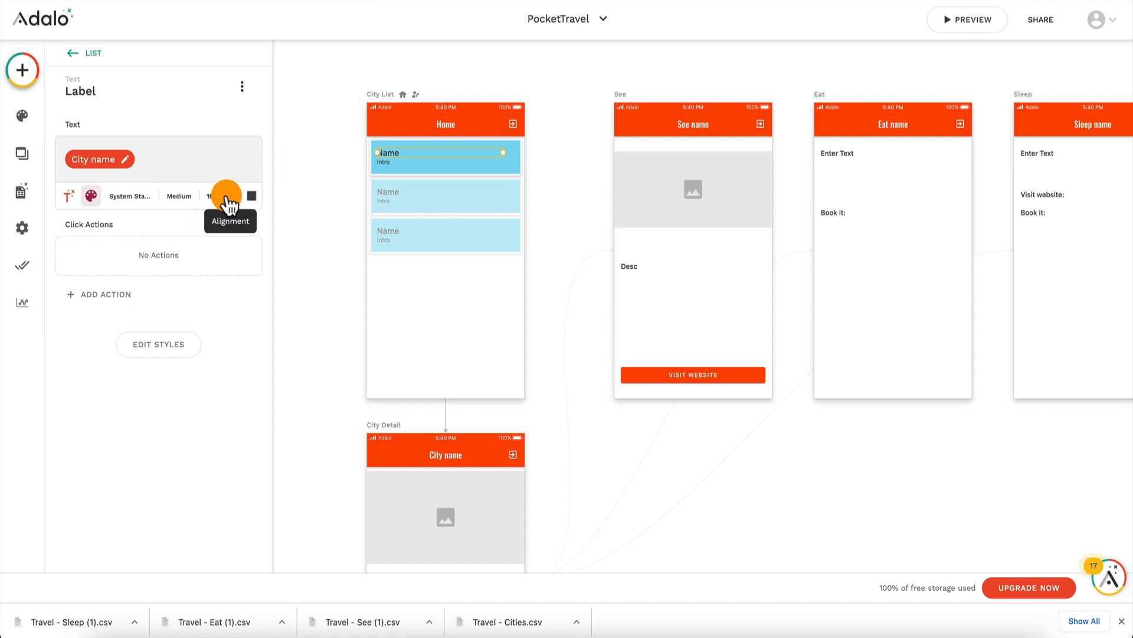
click(230, 197)
click(229, 267)
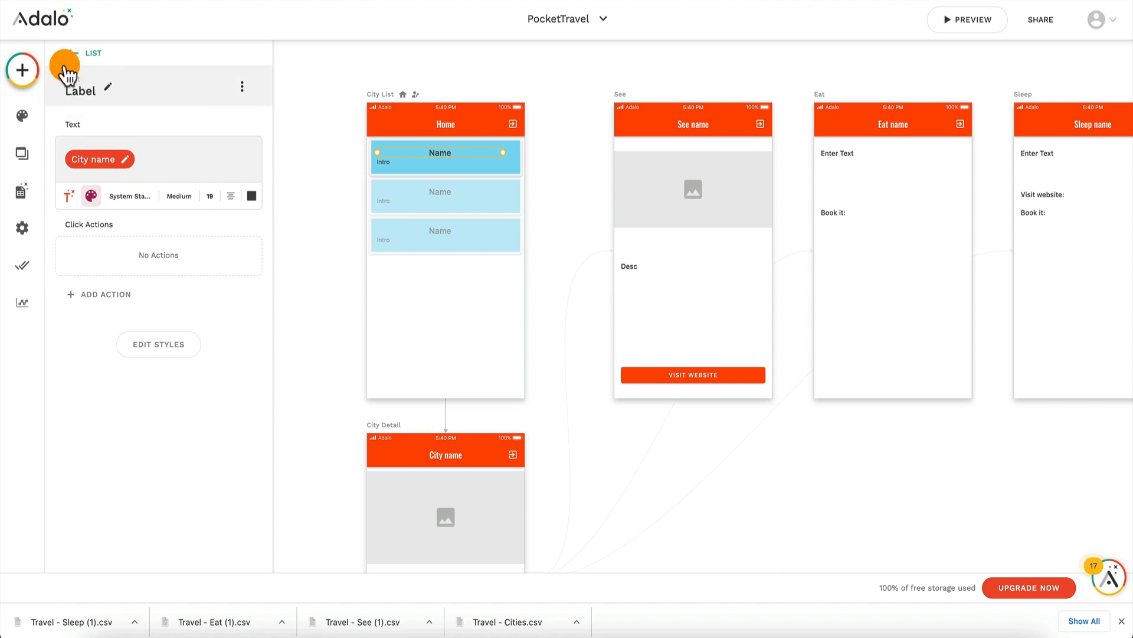
Step: Center-align the city intro label in the cities list and deselect it
click(75, 51)
scroll(113, 289, down, 3)
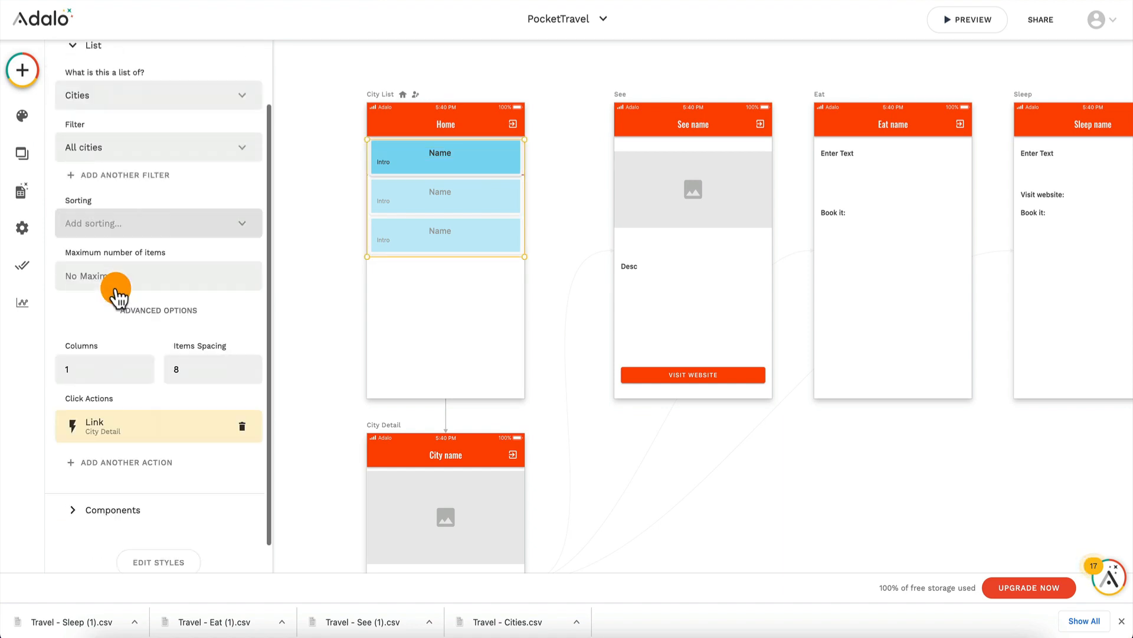
click(116, 489)
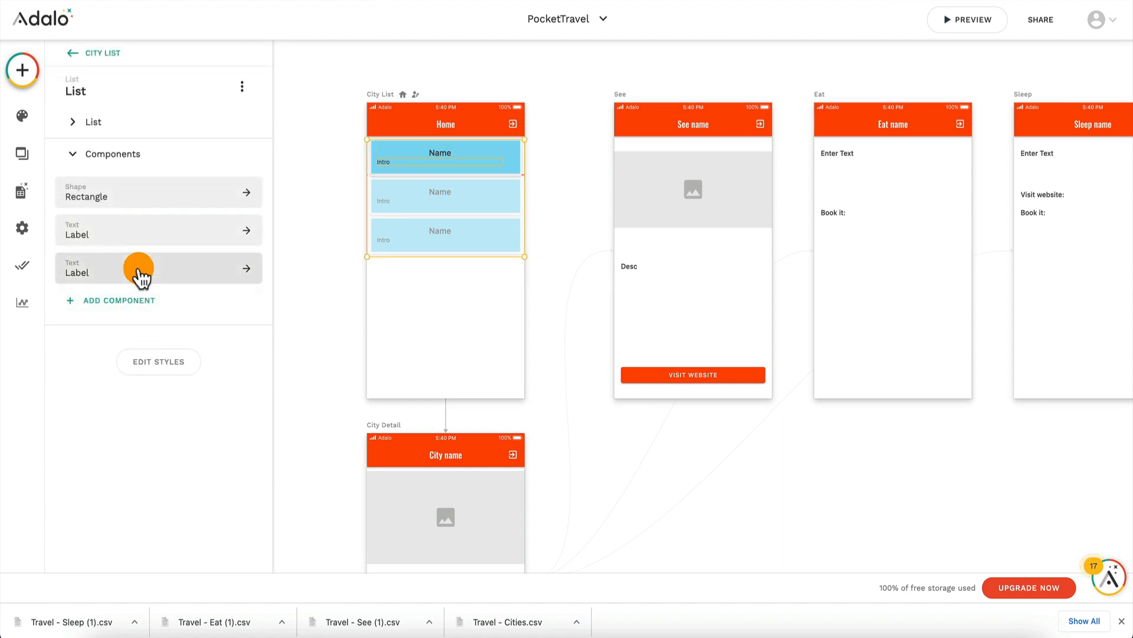
click(141, 272)
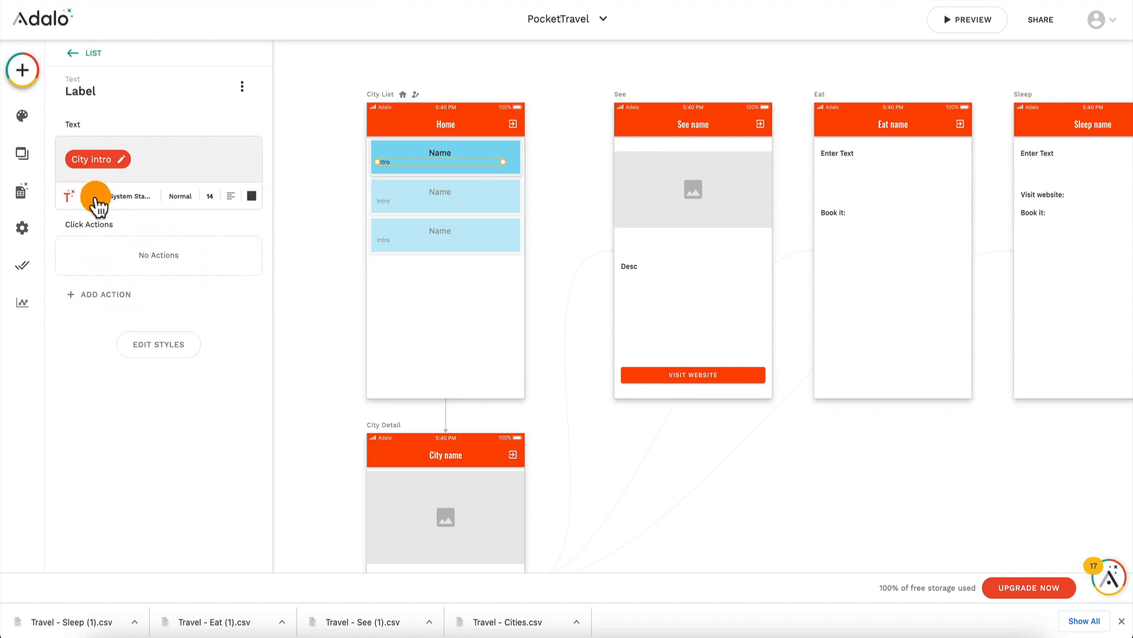
click(231, 196)
click(230, 260)
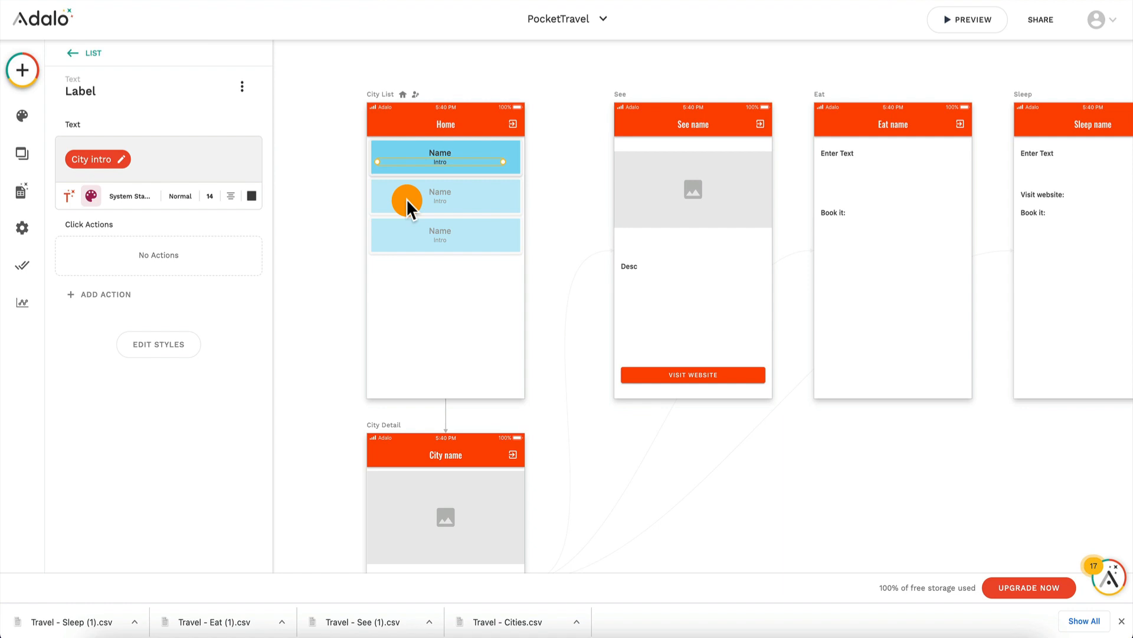
click(560, 117)
Step: Preview the restyled city list, look at New York City's detail page and close the preview
click(968, 25)
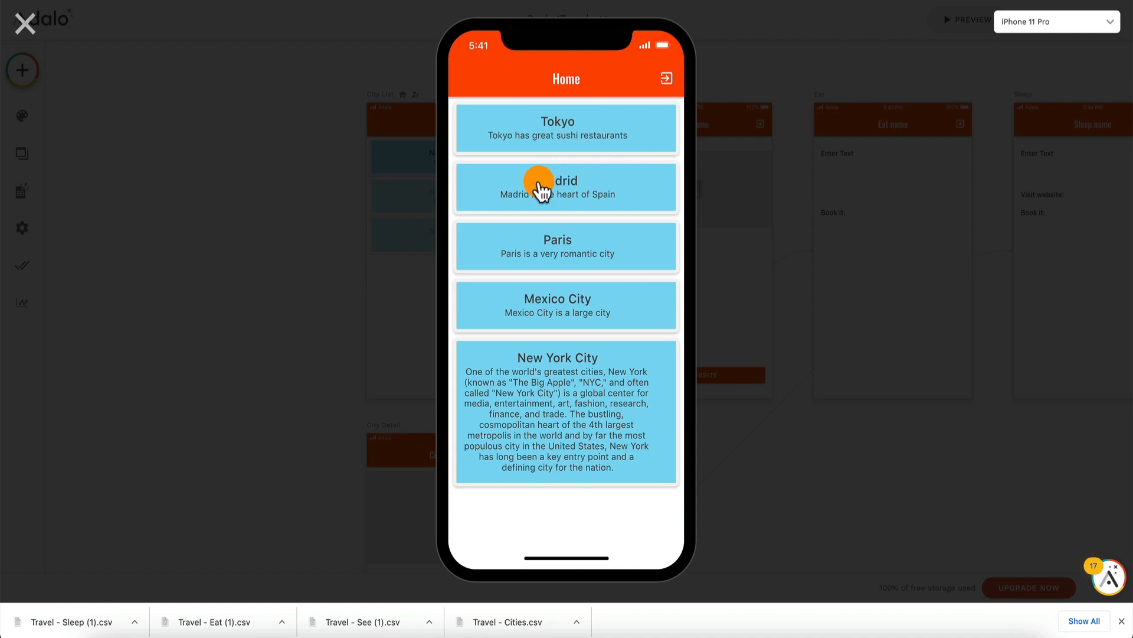
click(563, 437)
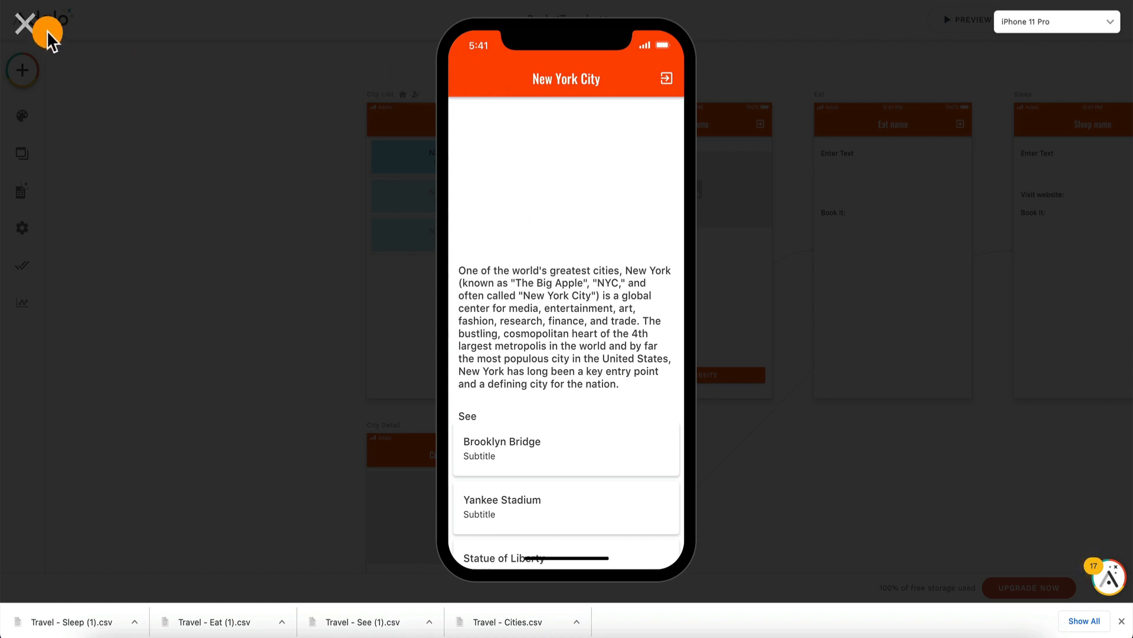
click(26, 24)
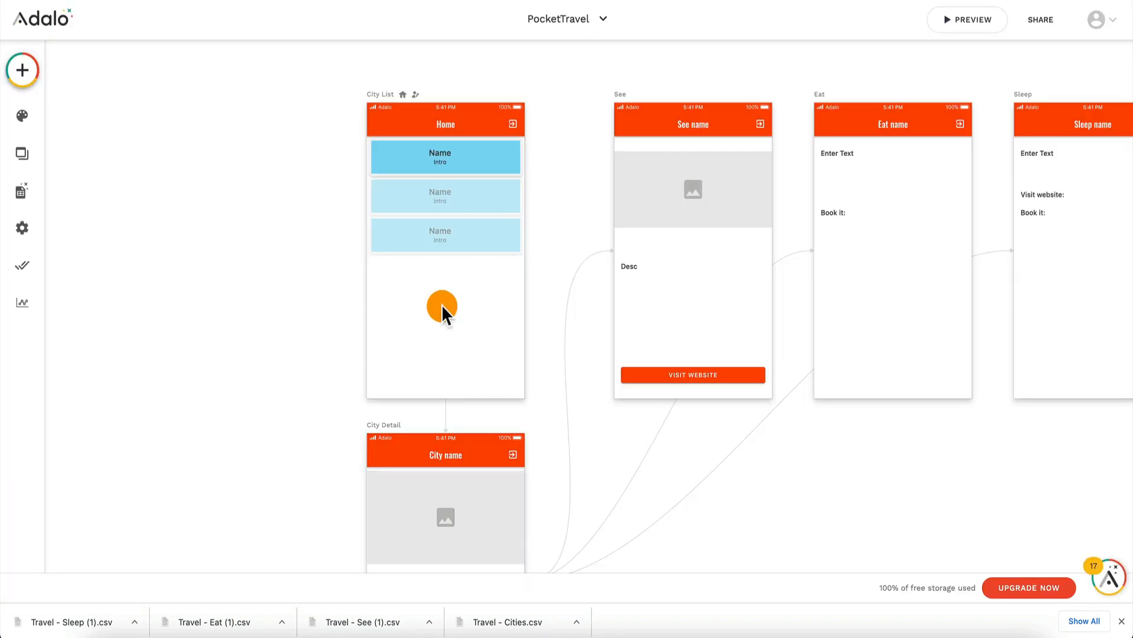
Step: Examine the App Bar settings of the City Detail screen and the overall arrangement of the app's screens
scroll(441, 303, down, 4)
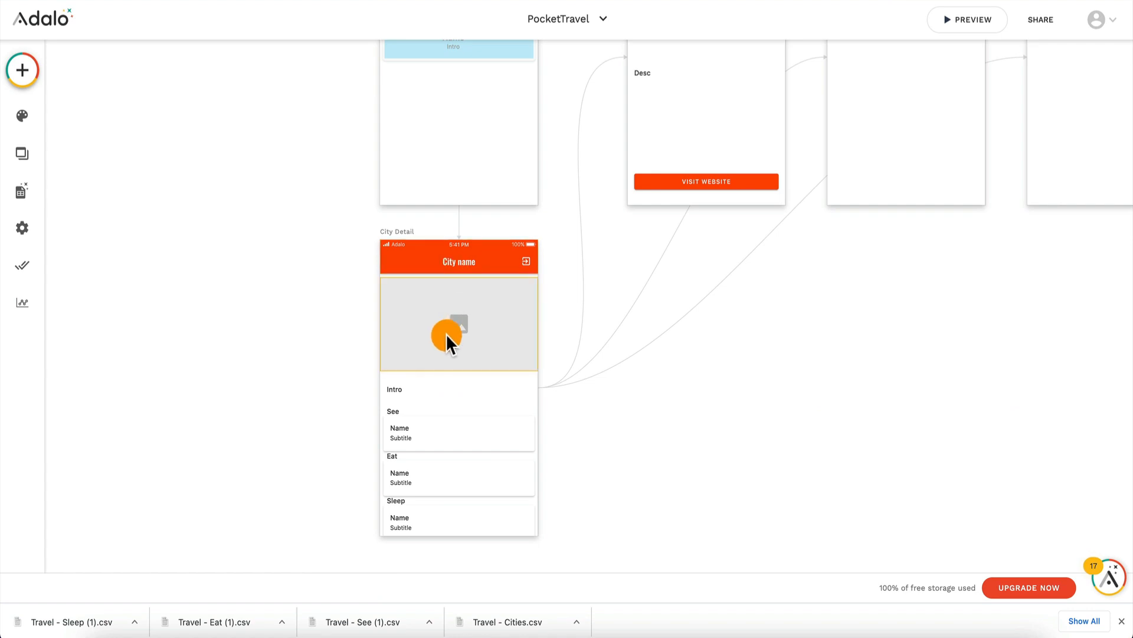
click(456, 259)
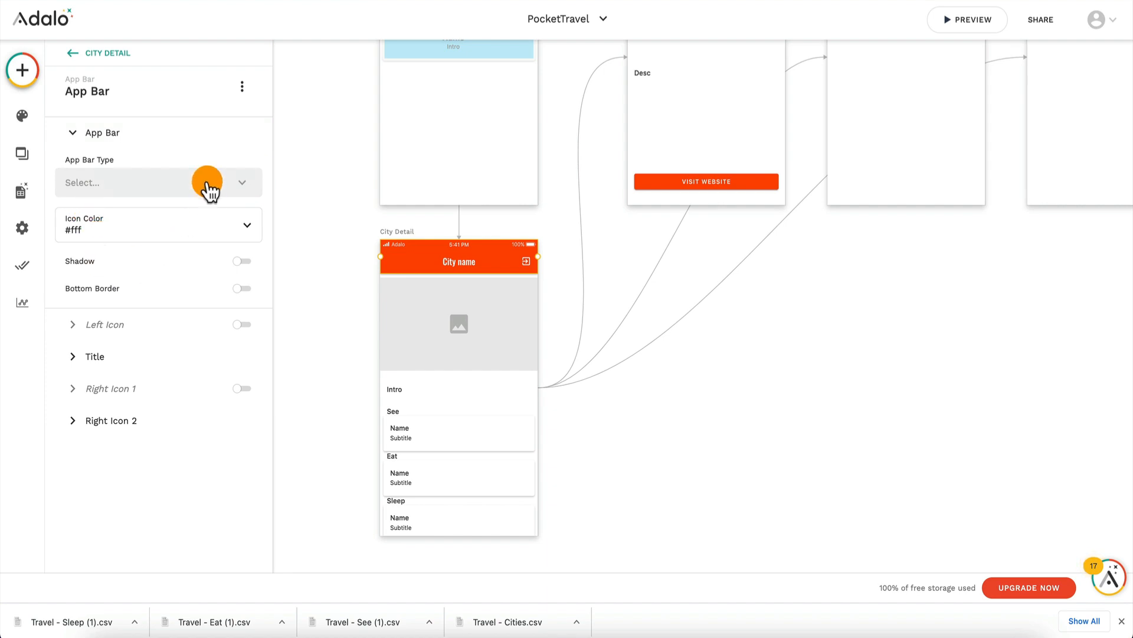
scroll(612, 329, up, 3)
scroll(614, 330, down, 2)
scroll(614, 324, right, 2)
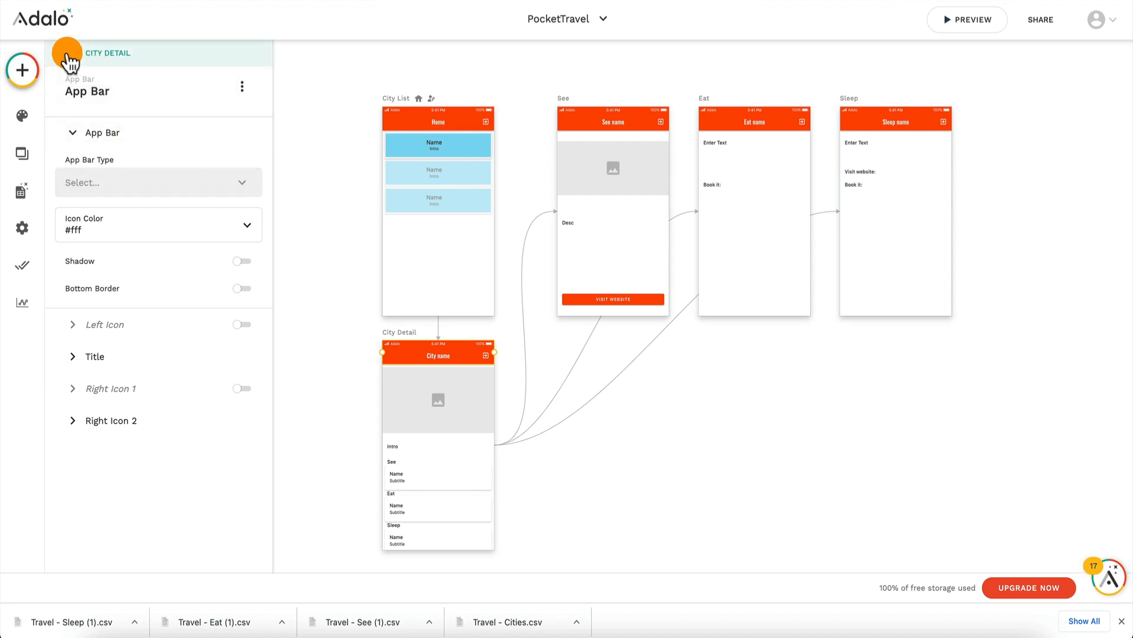
Step: Try out a Tab Bar component at the bottom of the Eat screen and delete it
click(21, 70)
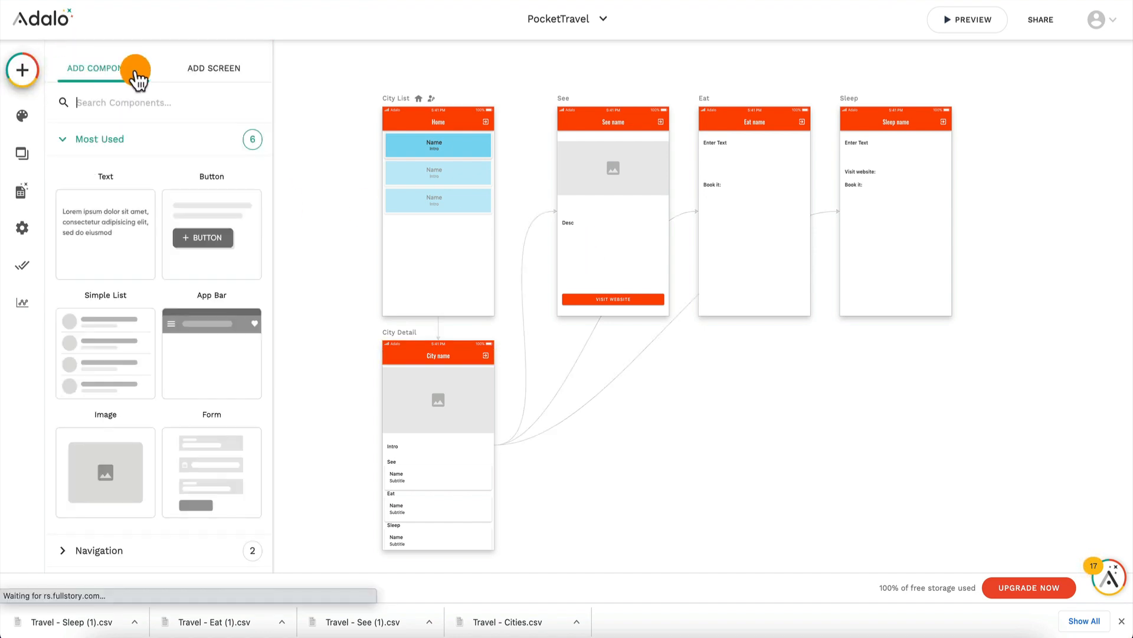
text(tab)
drag(109, 242, 740, 292)
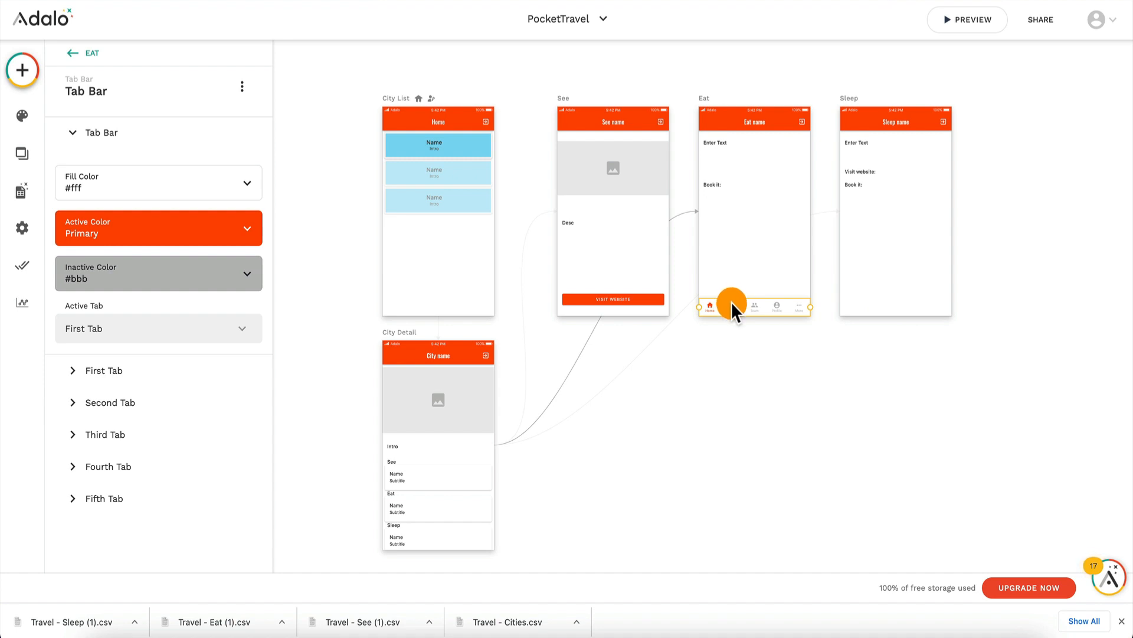
key(Delete)
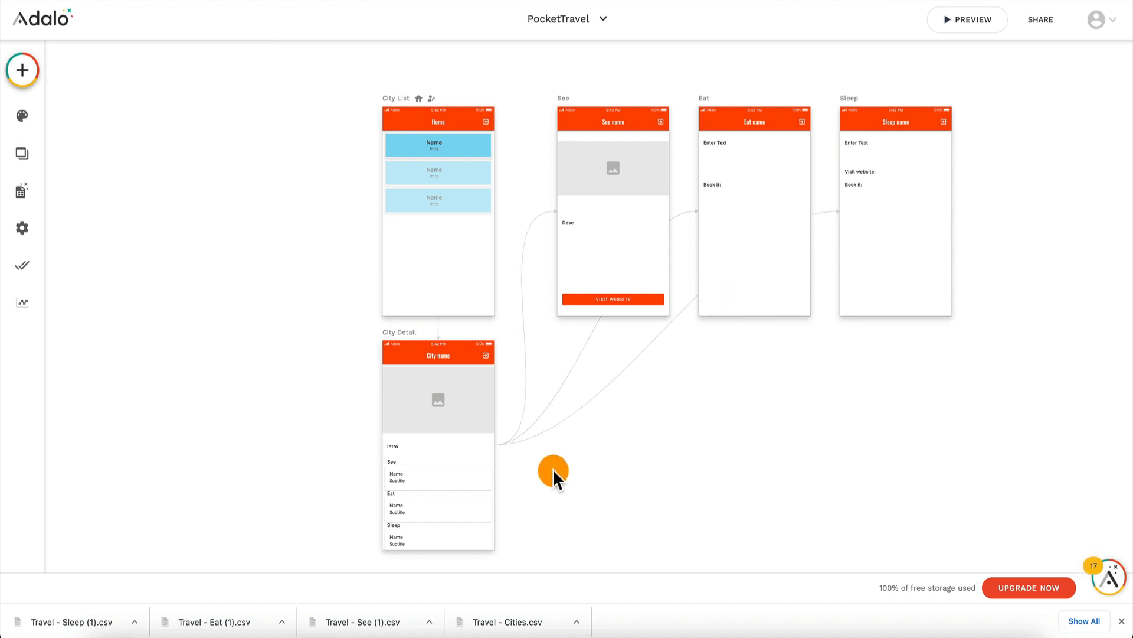